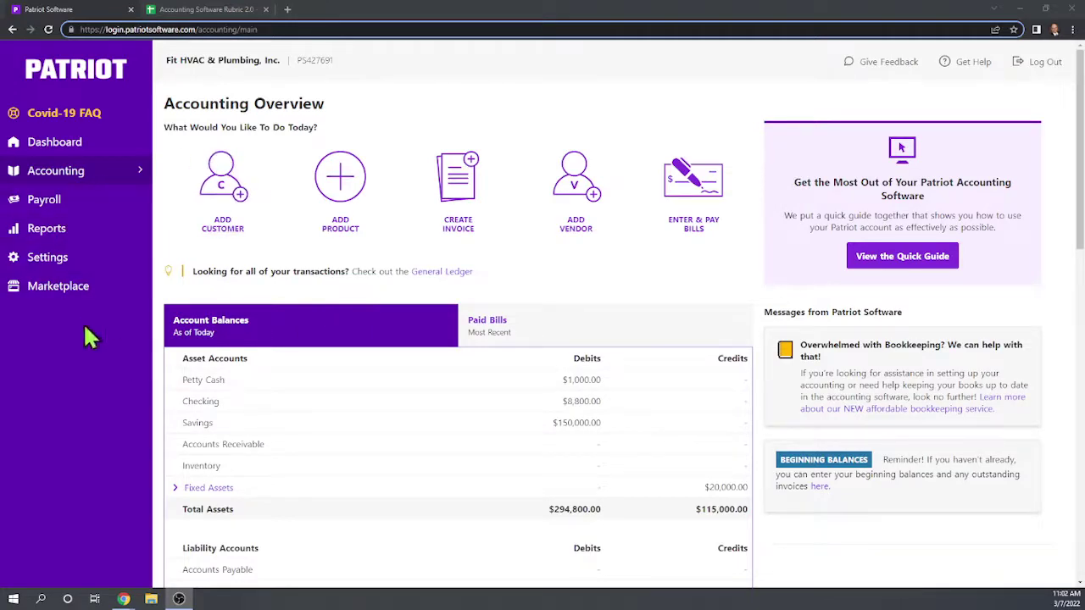
- Add a sales tax rate named State of NY at 6%, mark it as the default, and save it
{"action": "left_click", "coordinate": [42, 262]}
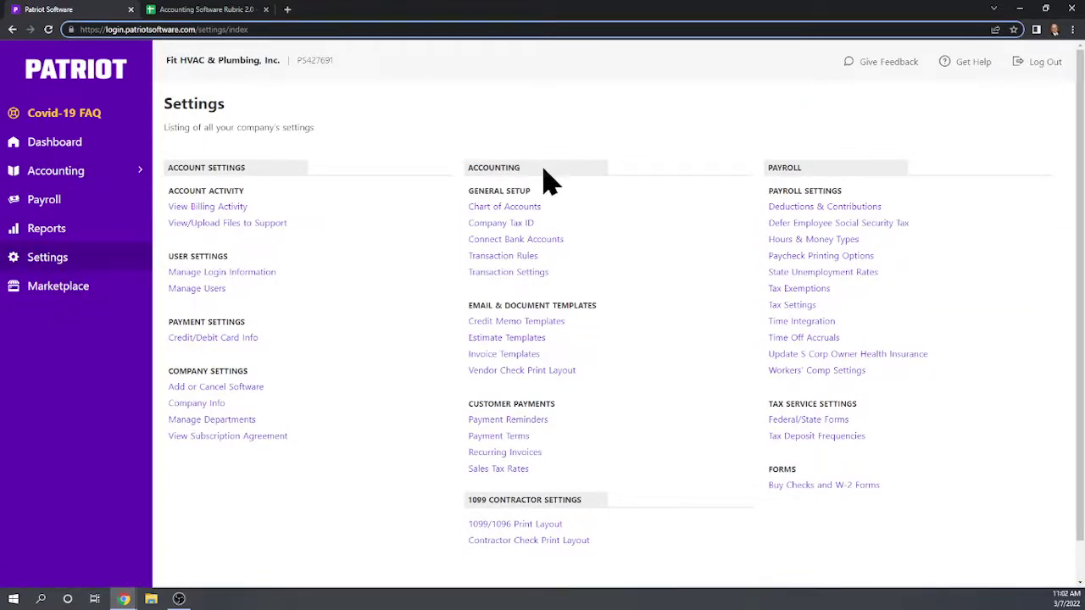
{"action": "left_click", "coordinate": [509, 472]}
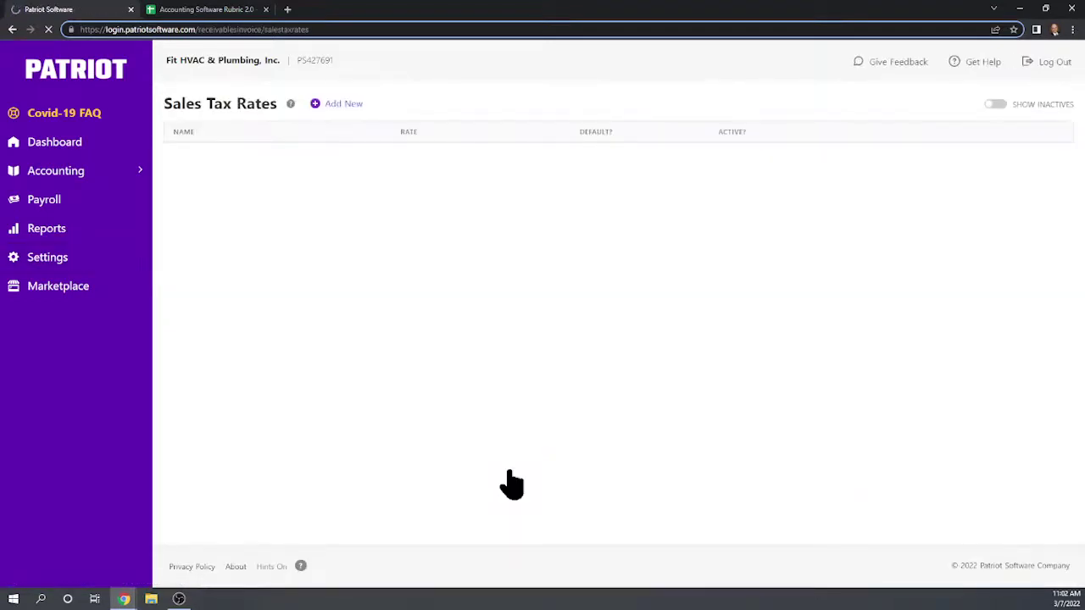
{"action": "left_click", "coordinate": [341, 110]}
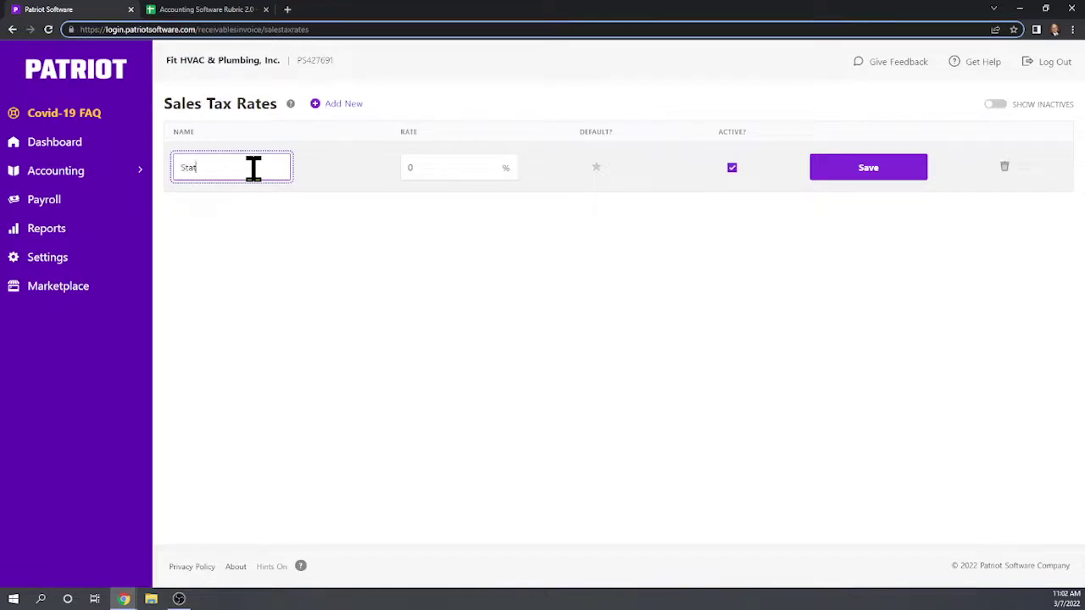
{"action": "key", "text": "Tab"}
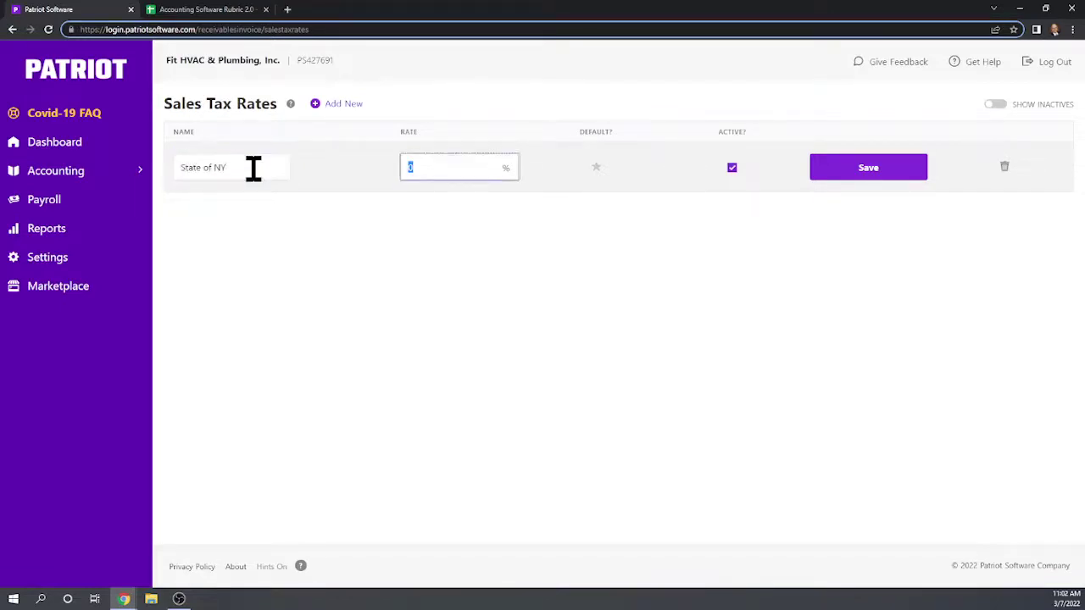
{"action": "key", "text": "Tab"}
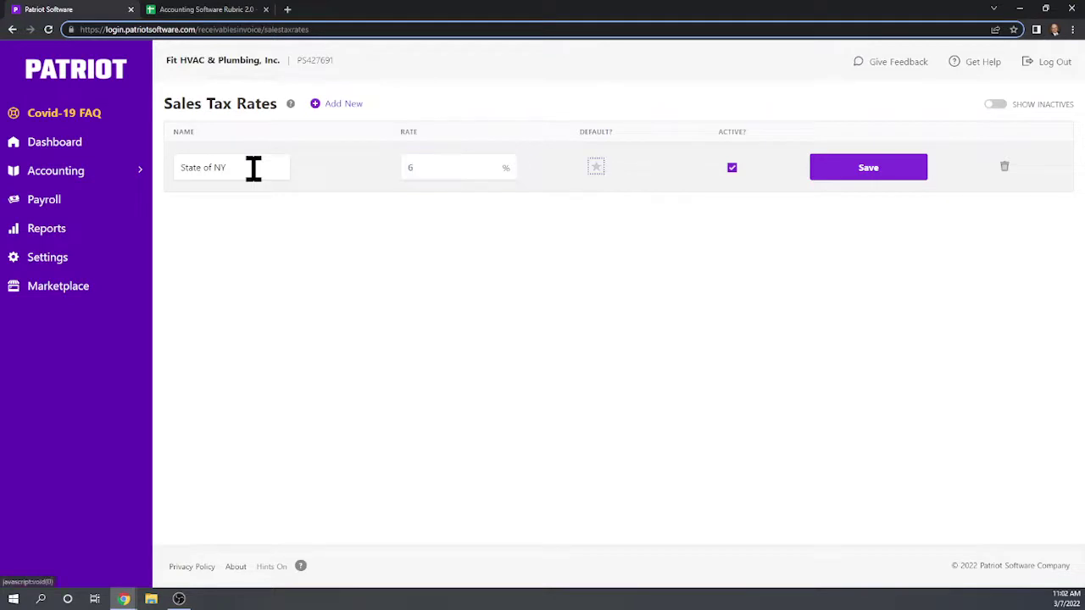
{"action": "left_click", "coordinate": [596, 169]}
{"action": "left_click", "coordinate": [875, 175]}
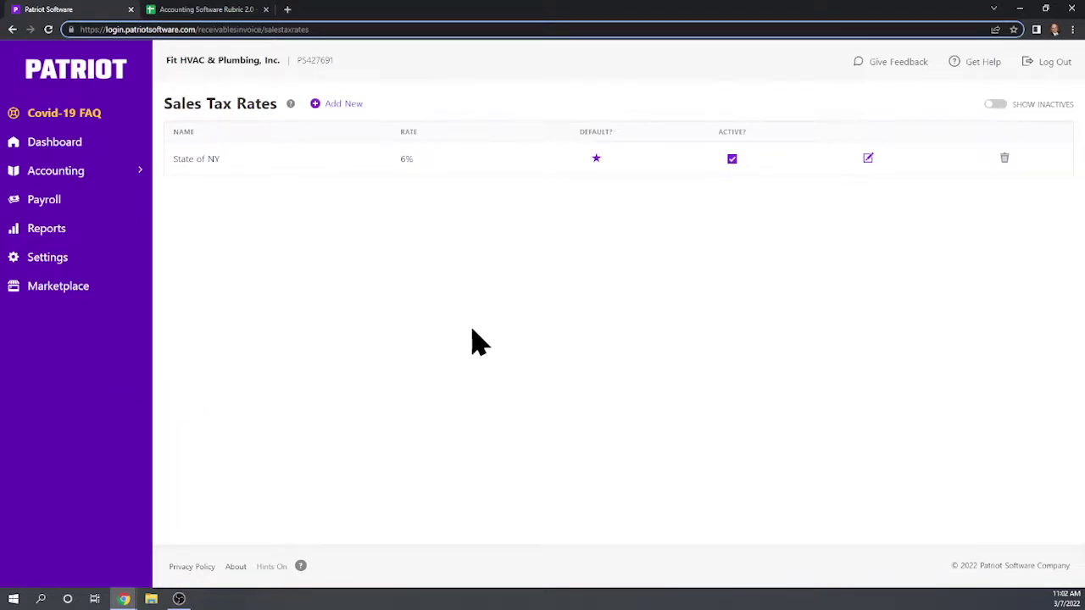
- Open the invoice template settings and examine the default email, default notes and invoice design options
{"action": "left_click", "coordinate": [47, 258]}
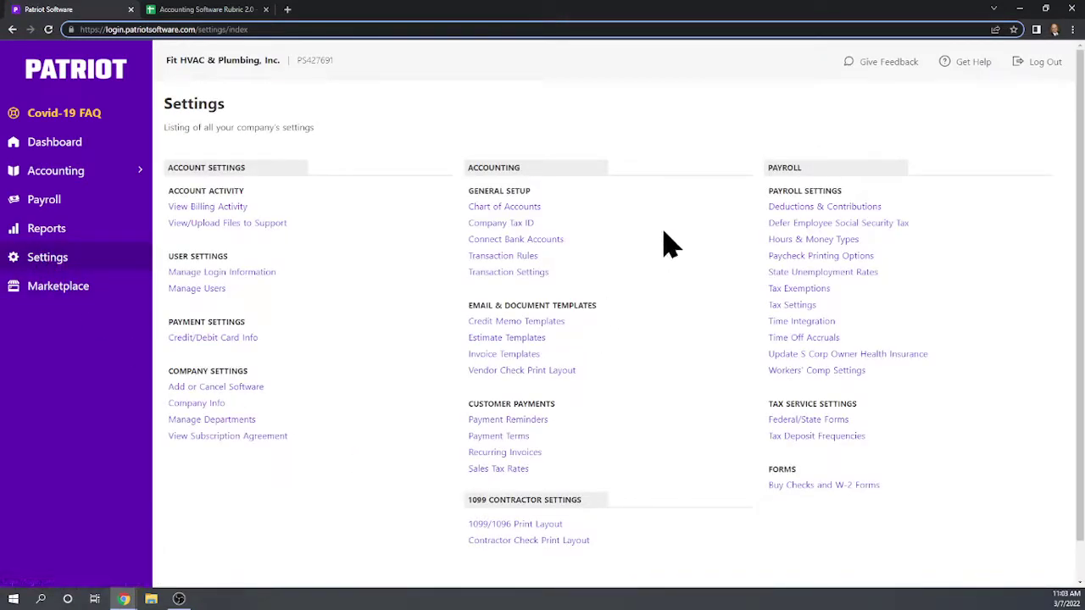
{"action": "scroll", "coordinate": [707, 357], "scroll_direction": "down", "scroll_amount": 1}
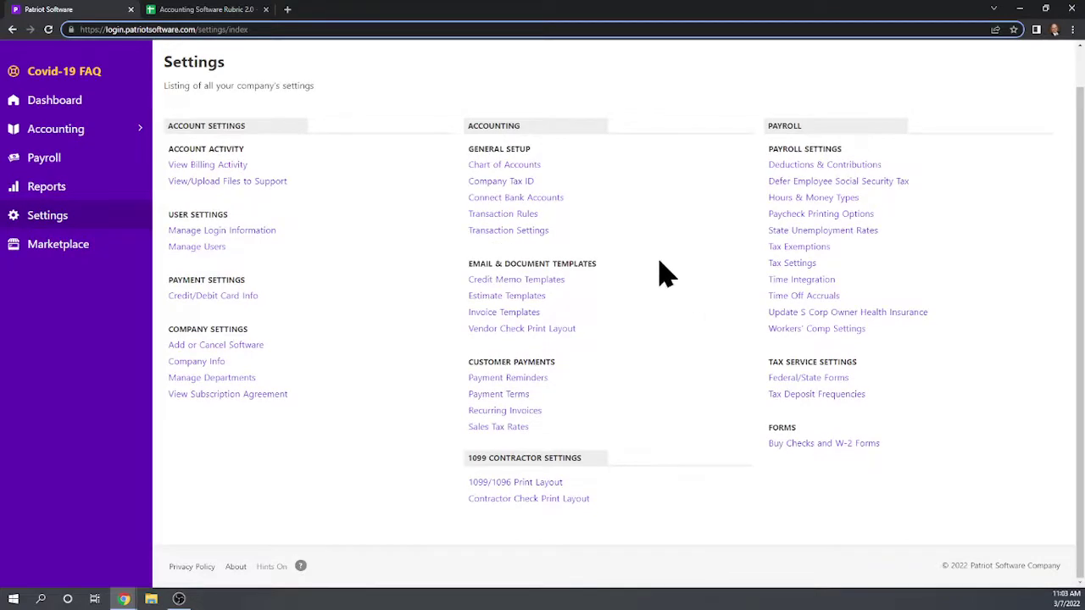
{"action": "left_click", "coordinate": [517, 313]}
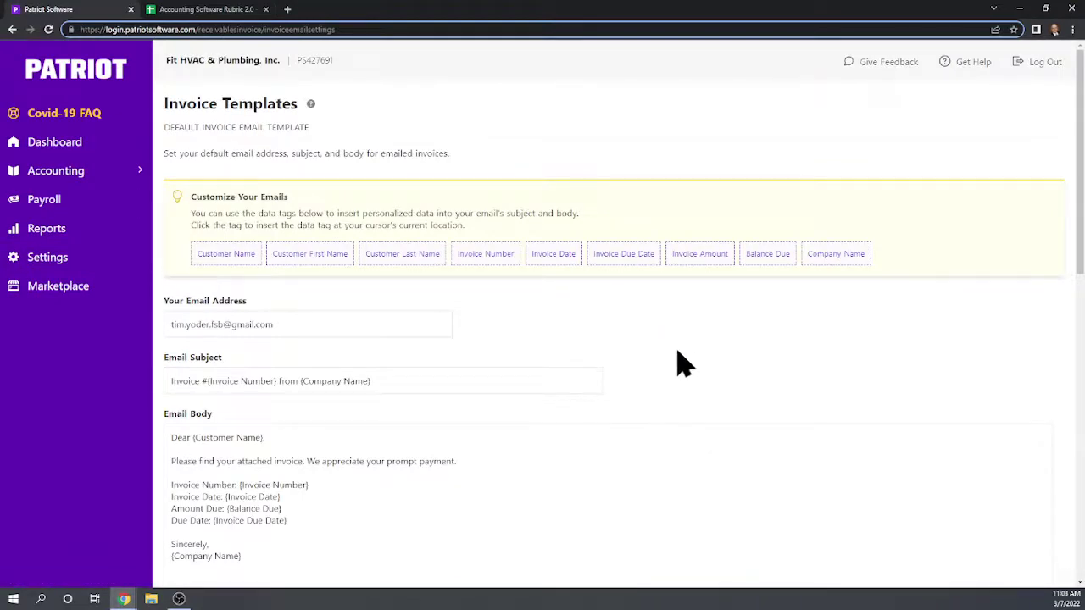
{"action": "scroll", "coordinate": [662, 327], "scroll_direction": "down", "scroll_amount": 2}
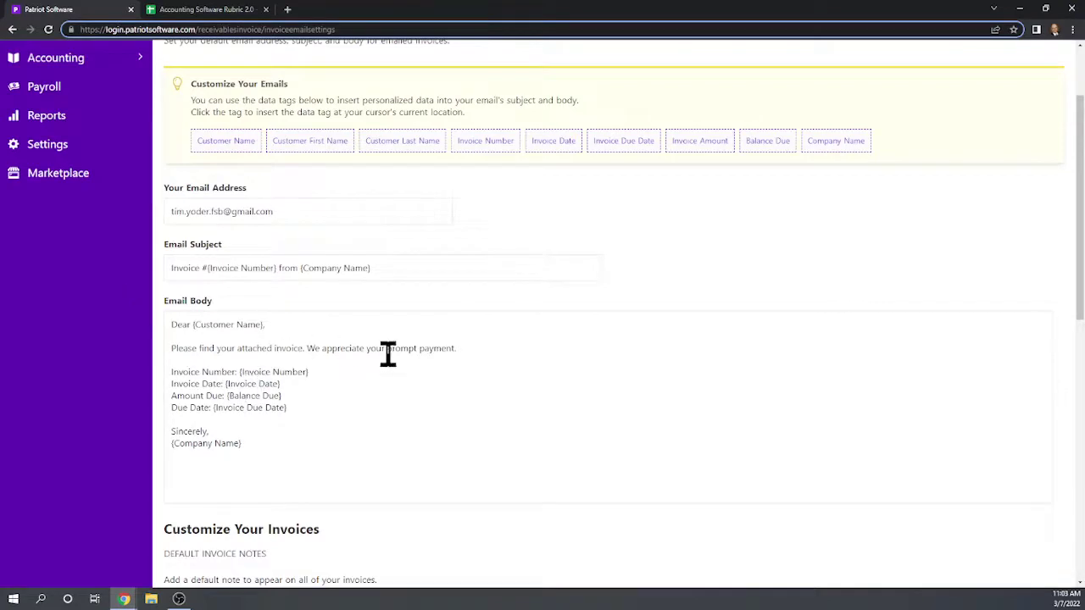
{"action": "scroll", "coordinate": [305, 291], "scroll_direction": "down", "scroll_amount": 1}
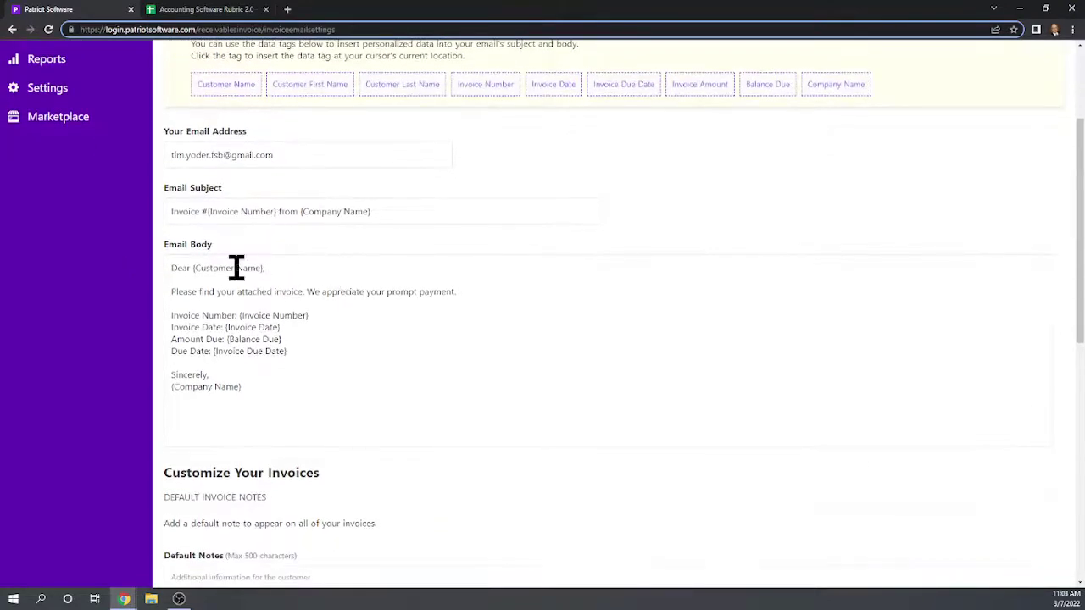
{"action": "scroll", "coordinate": [373, 334], "scroll_direction": "down", "scroll_amount": 2}
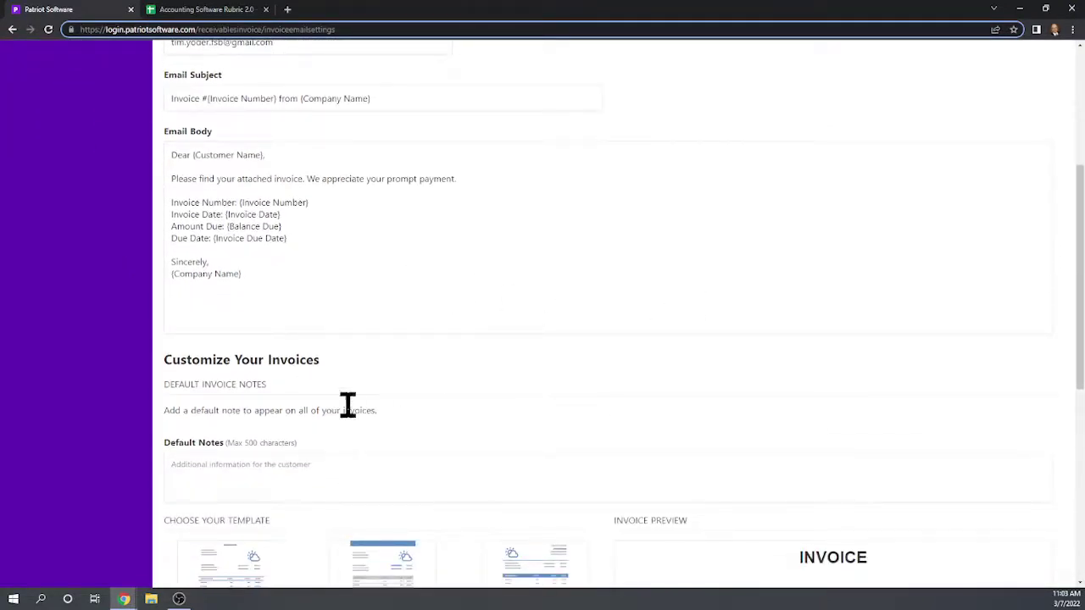
{"action": "scroll", "coordinate": [428, 329], "scroll_direction": "down", "scroll_amount": 2}
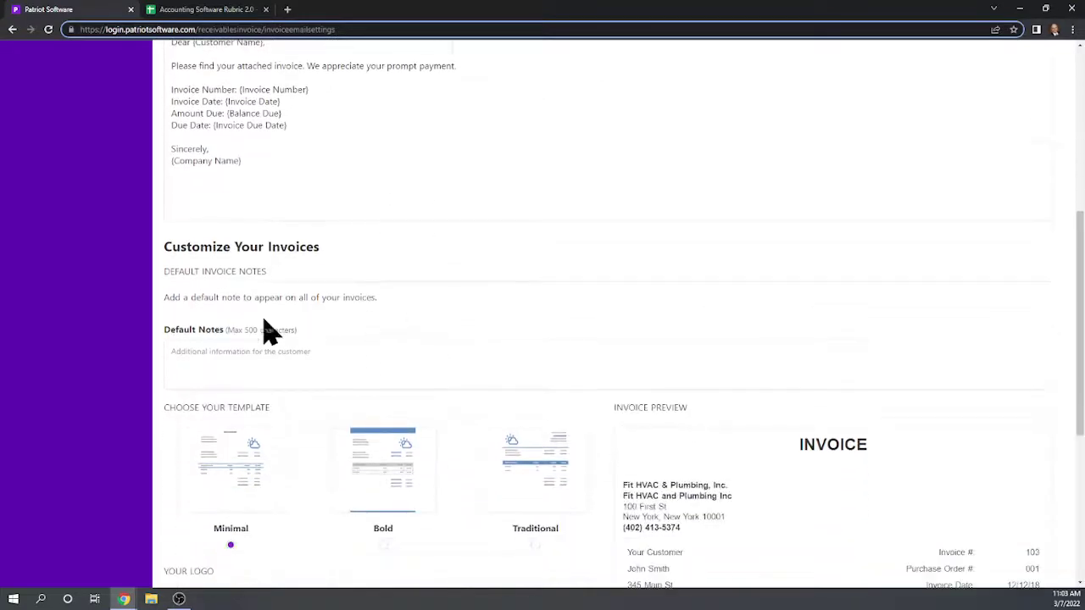
{"action": "scroll", "coordinate": [472, 303], "scroll_direction": "down", "scroll_amount": 2}
{"action": "scroll", "coordinate": [556, 246], "scroll_direction": "up", "scroll_amount": 9}
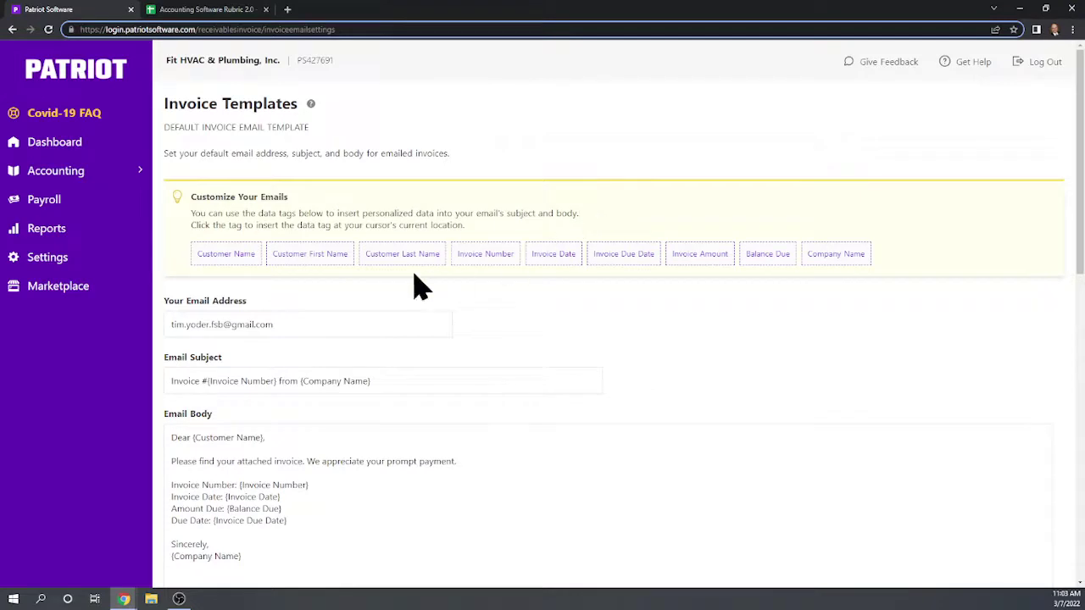
- Replace the Customer Name tag in the invoice email body's greeting with the Customer First Name tag
{"action": "scroll", "coordinate": [339, 389], "scroll_direction": "down", "scroll_amount": 1}
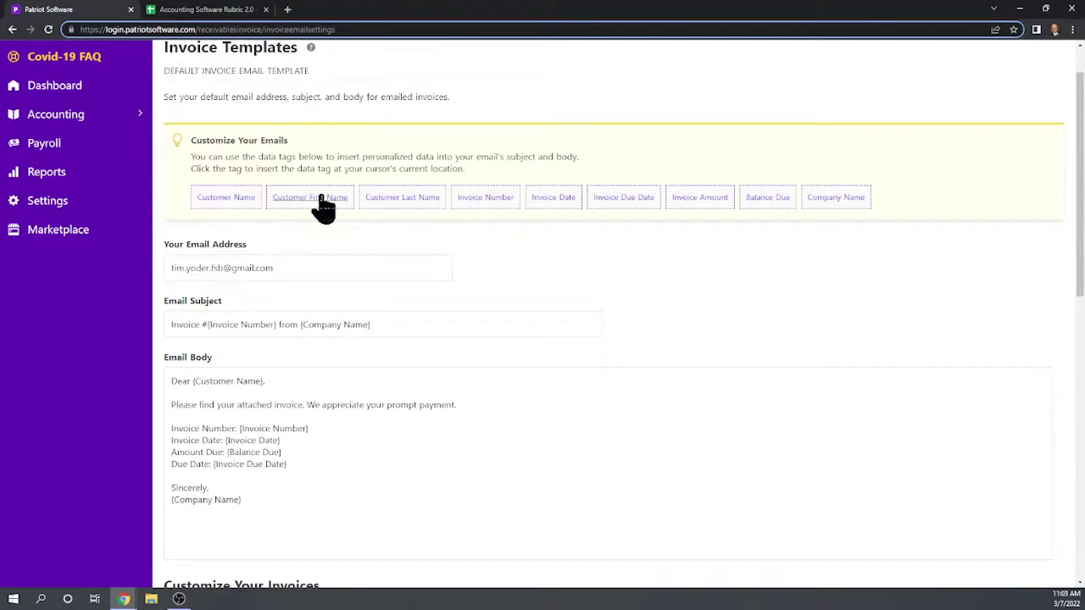
{"action": "left_click_drag", "start_coordinate": [322, 207], "coordinate": [250, 392]}
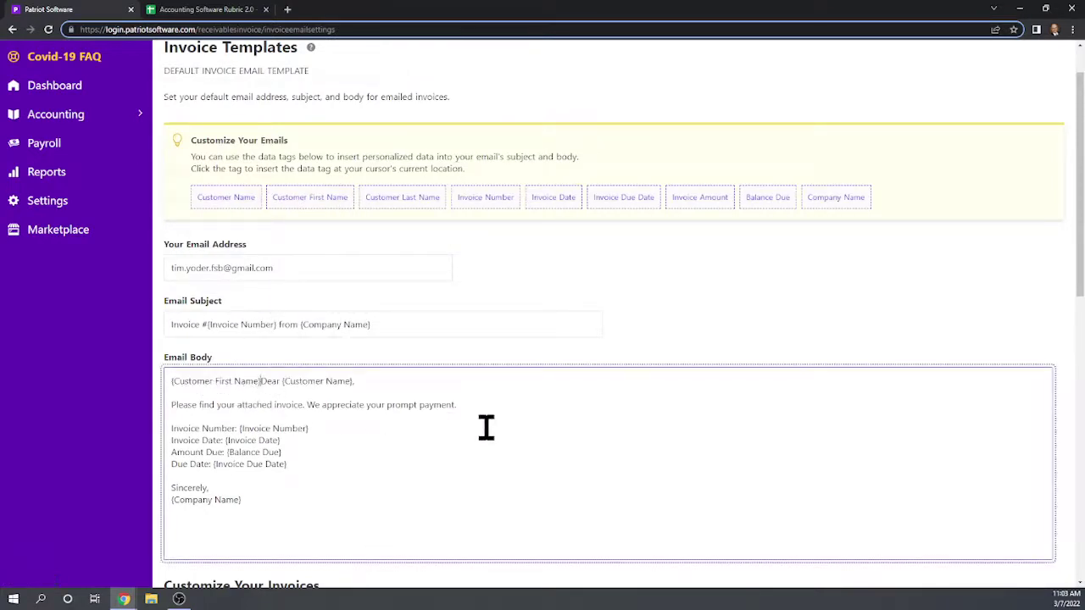
{"action": "left_click_drag", "start_coordinate": [236, 381], "coordinate": [279, 382]}
{"action": "left_click", "coordinate": [254, 386]}
{"action": "key", "text": "BackSpace"}
{"action": "key", "text": "BackSpace"}
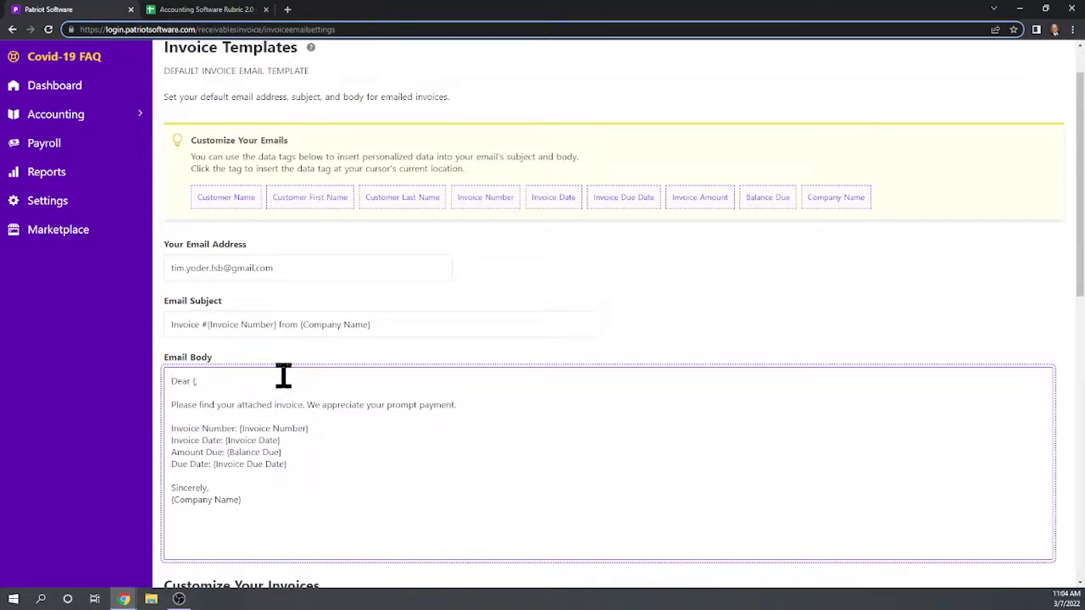
{"action": "left_click_drag", "start_coordinate": [283, 203], "coordinate": [191, 383]}
- Compare the Bold and Traditional invoice templates in the preview and choose Bold
{"action": "scroll", "coordinate": [445, 280], "scroll_direction": "up", "scroll_amount": 1}
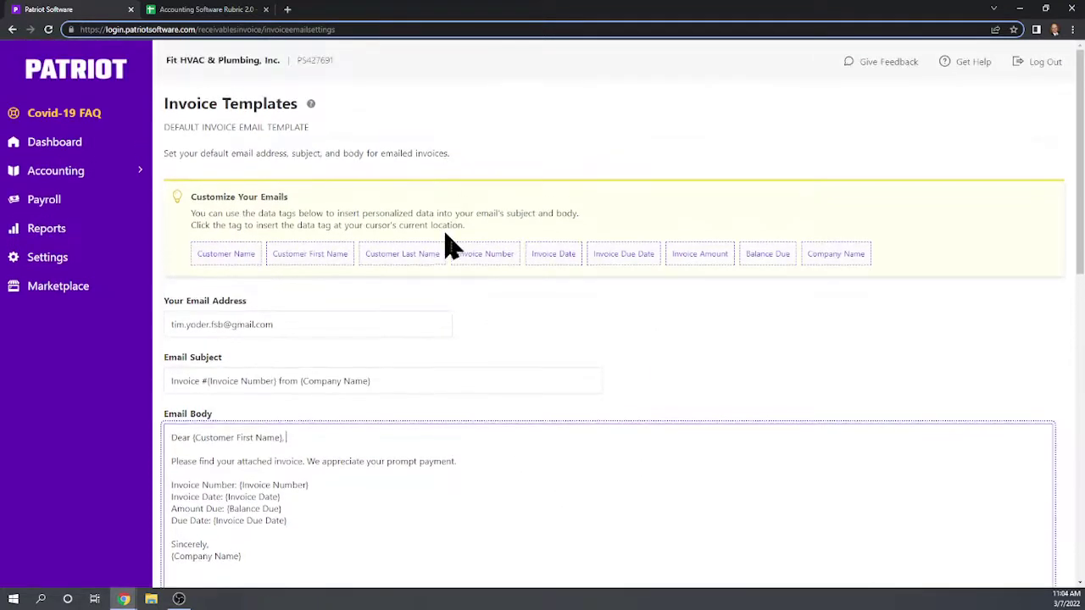
{"action": "scroll", "coordinate": [407, 220], "scroll_direction": "down", "scroll_amount": 2}
{"action": "scroll", "coordinate": [465, 365], "scroll_direction": "down", "scroll_amount": 5}
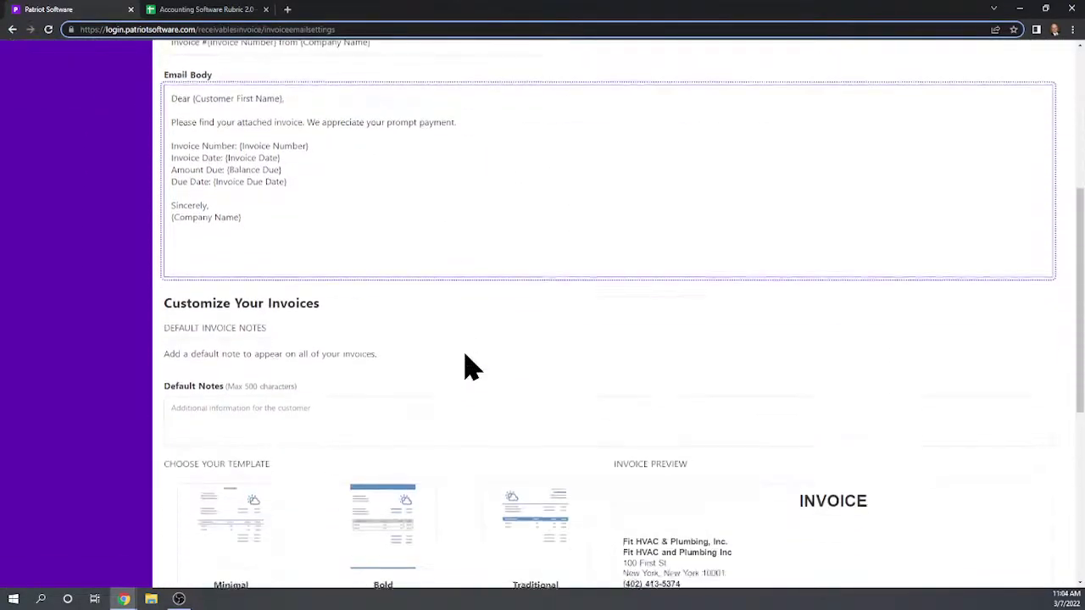
{"action": "scroll", "coordinate": [380, 242], "scroll_direction": "down", "scroll_amount": 3}
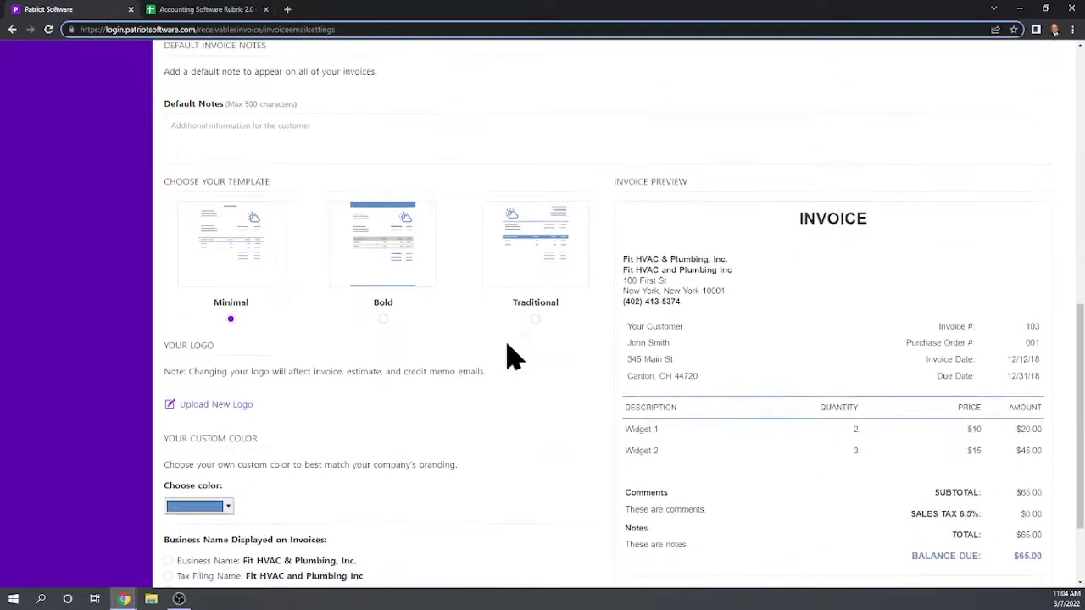
{"action": "left_click", "coordinate": [379, 269]}
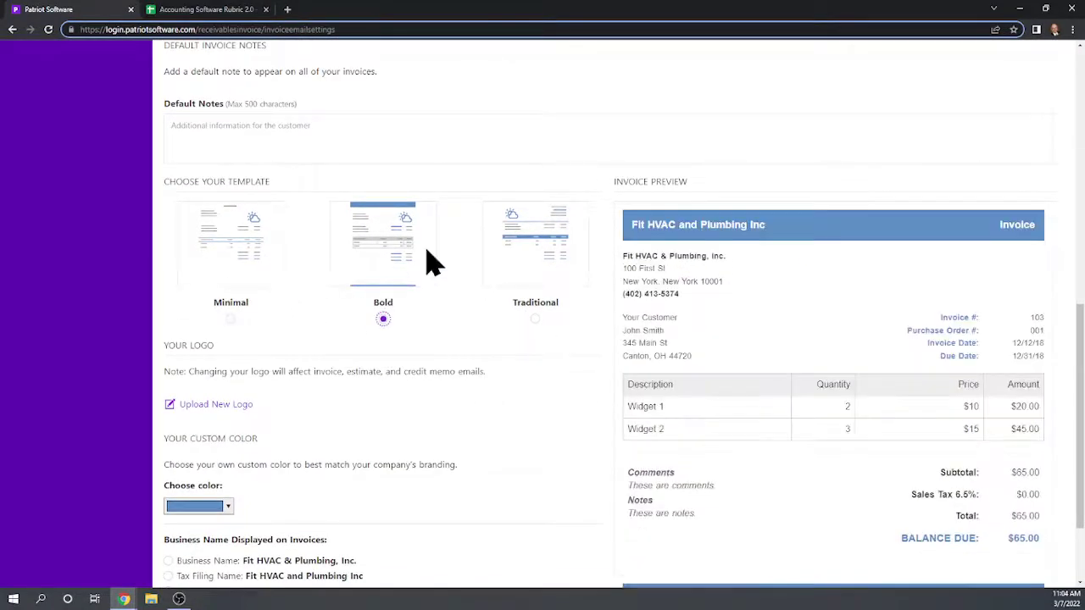
{"action": "left_click", "coordinate": [534, 255]}
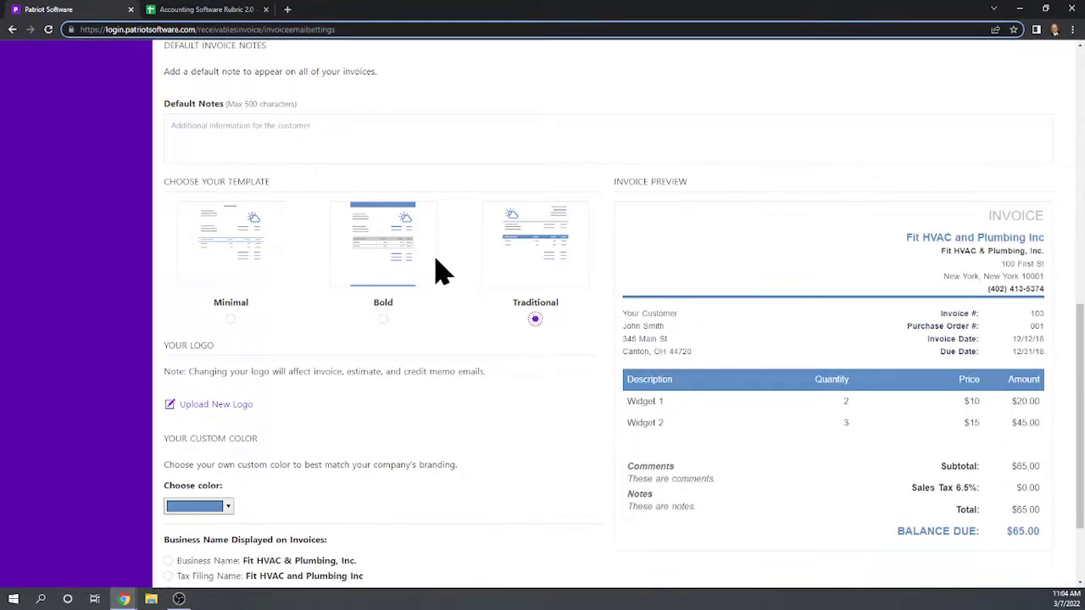
{"action": "left_click", "coordinate": [389, 269]}
{"action": "scroll", "coordinate": [577, 305], "scroll_direction": "down", "scroll_amount": 1}
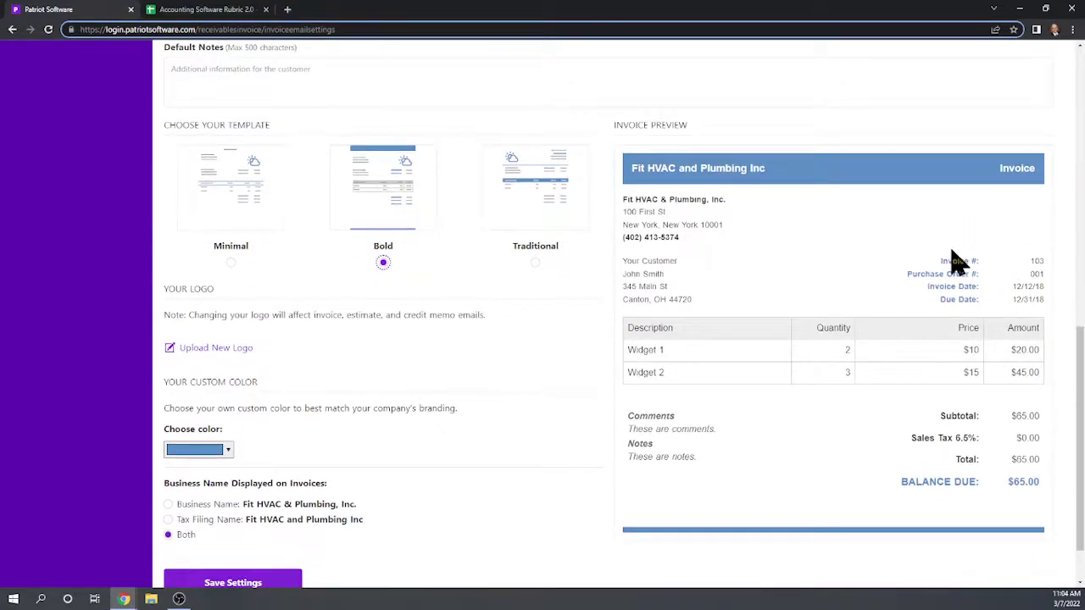
- Set the invoice's custom color to golden tan (#c79e5c) and check it in the invoice preview
{"action": "scroll", "coordinate": [543, 348], "scroll_direction": "down", "scroll_amount": 1}
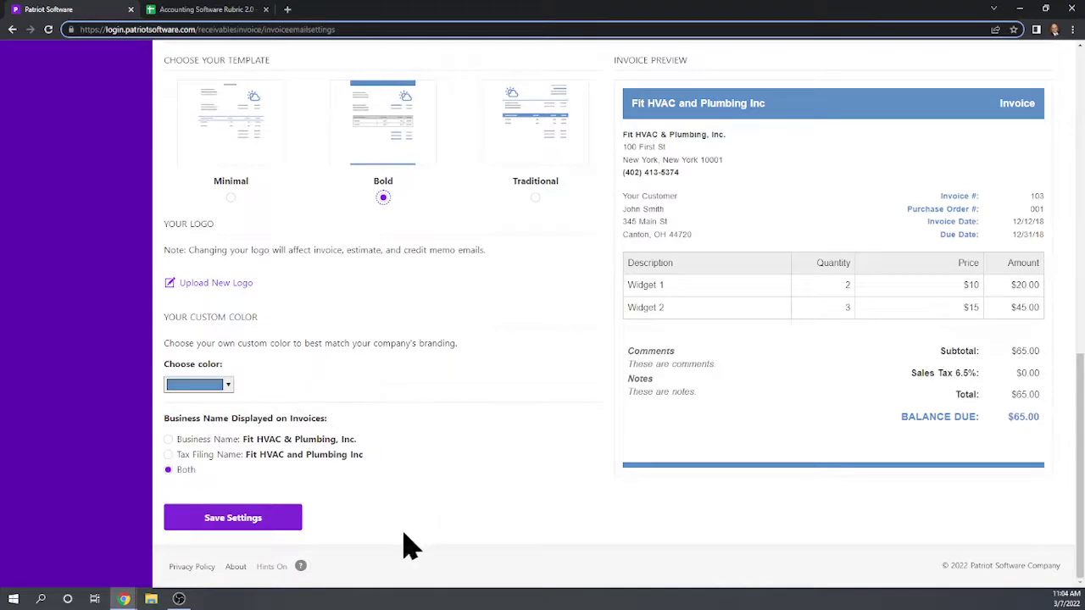
{"action": "left_click", "coordinate": [227, 392]}
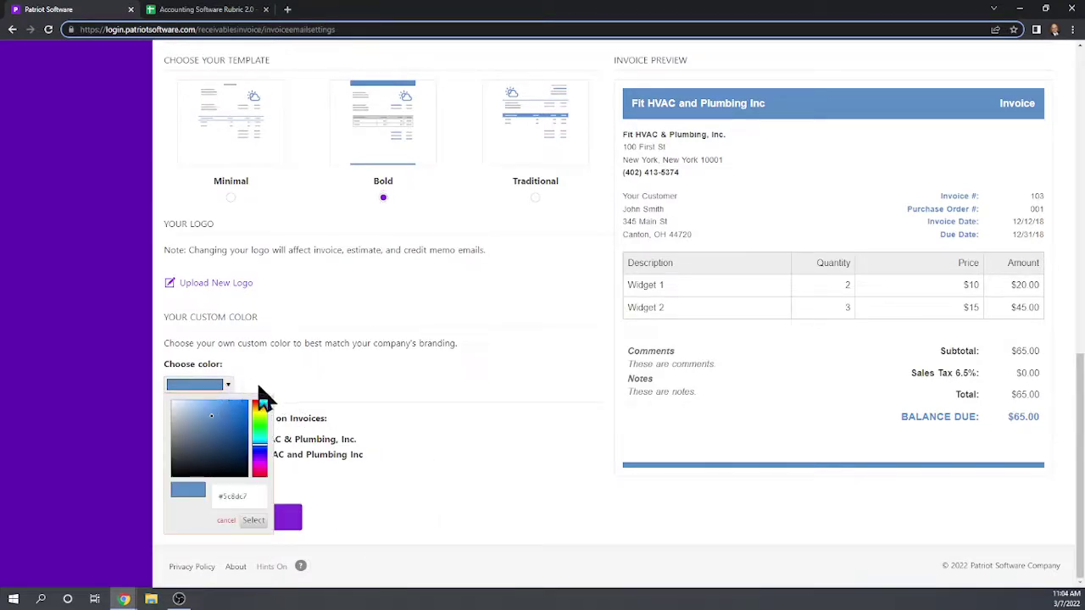
{"action": "double_click", "coordinate": [240, 499]}
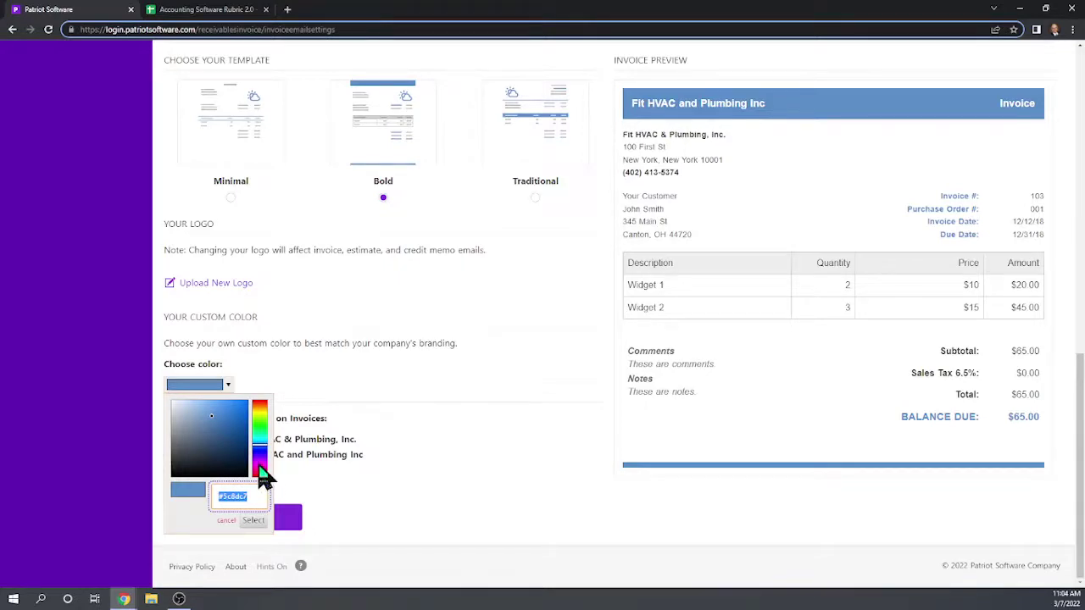
{"action": "left_click", "coordinate": [260, 462]}
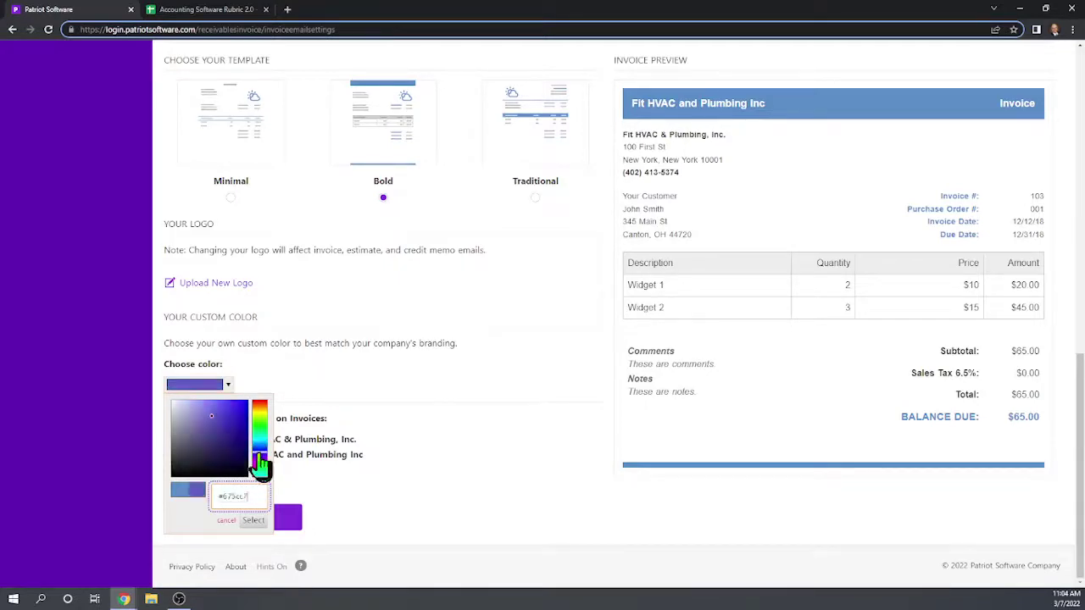
{"action": "left_click_drag", "start_coordinate": [266, 458], "coordinate": [265, 410]}
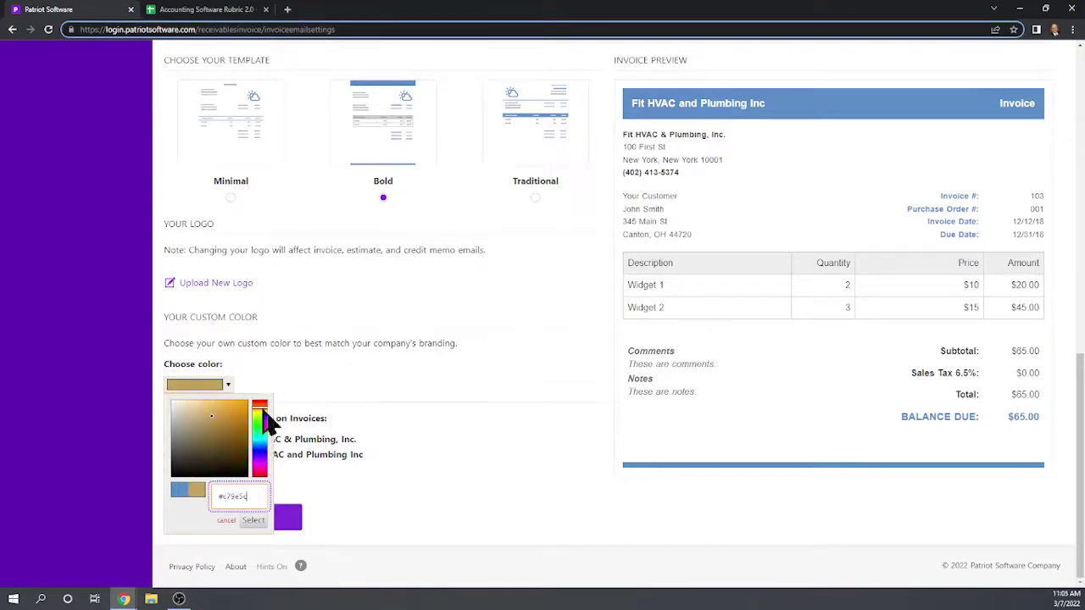
{"action": "left_click", "coordinate": [253, 521]}
{"action": "scroll", "coordinate": [582, 340], "scroll_direction": "up", "scroll_amount": 2}
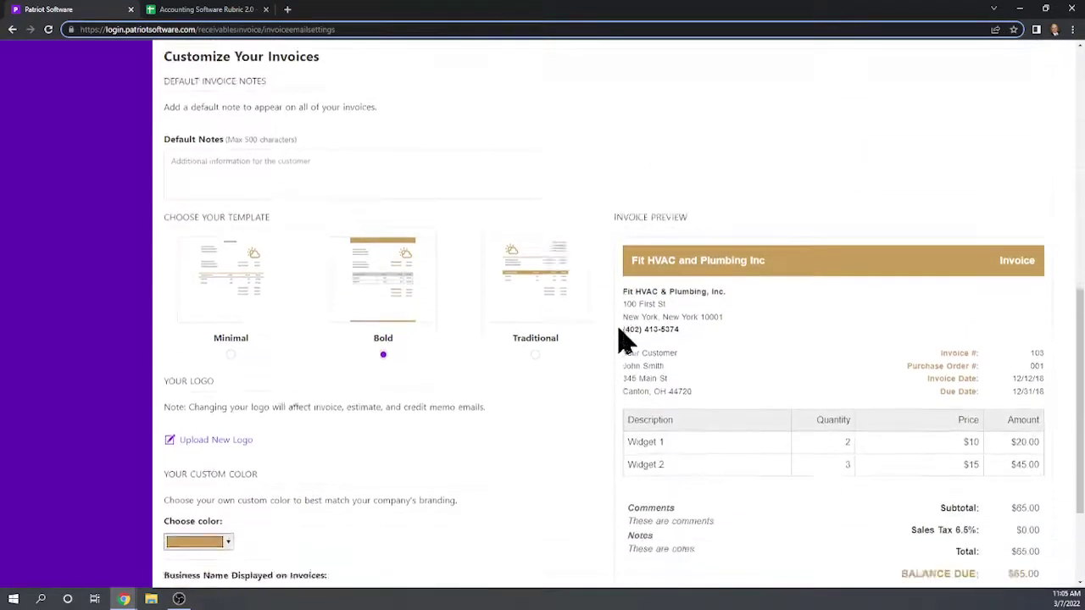
{"action": "scroll", "coordinate": [624, 341], "scroll_direction": "down", "scroll_amount": 1}
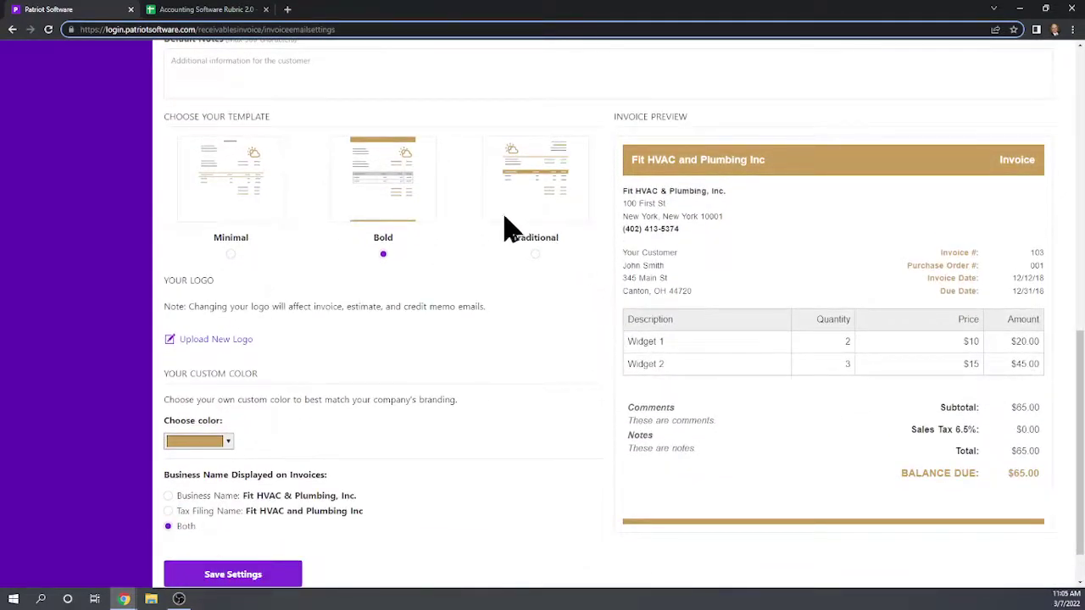
{"action": "scroll", "coordinate": [876, 399], "scroll_direction": "down", "scroll_amount": 1}
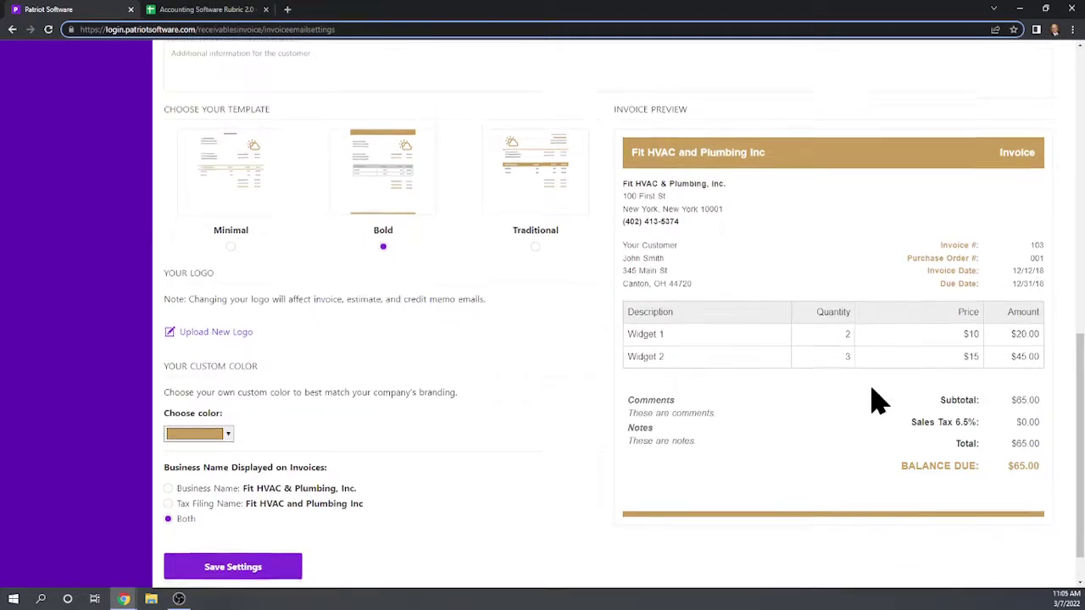
{"action": "scroll", "coordinate": [878, 403], "scroll_direction": "up", "scroll_amount": 2}
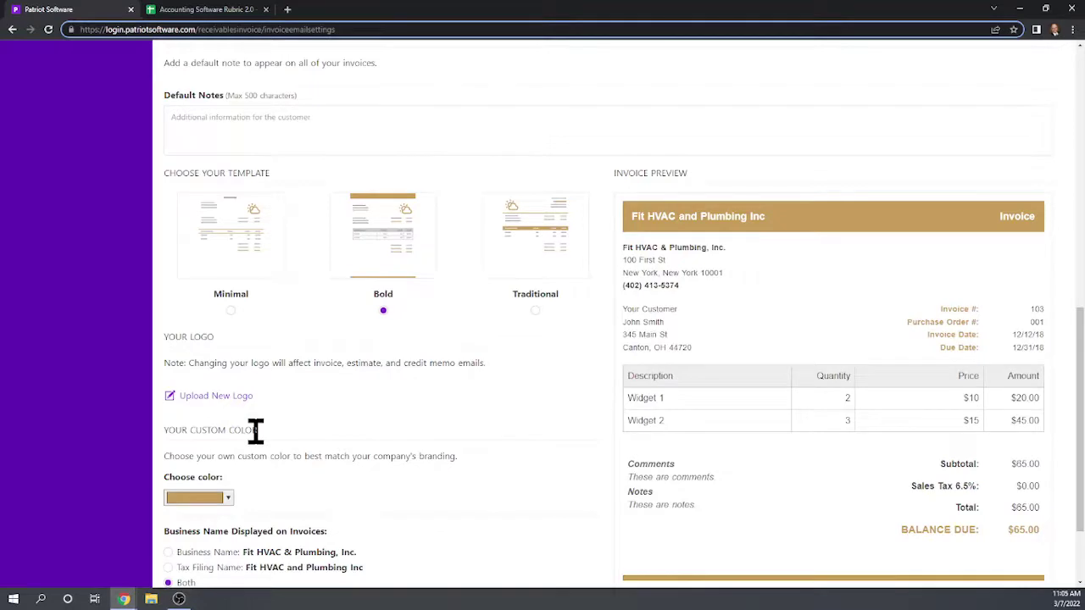
{"action": "scroll", "coordinate": [325, 412], "scroll_direction": "down", "scroll_amount": 2}
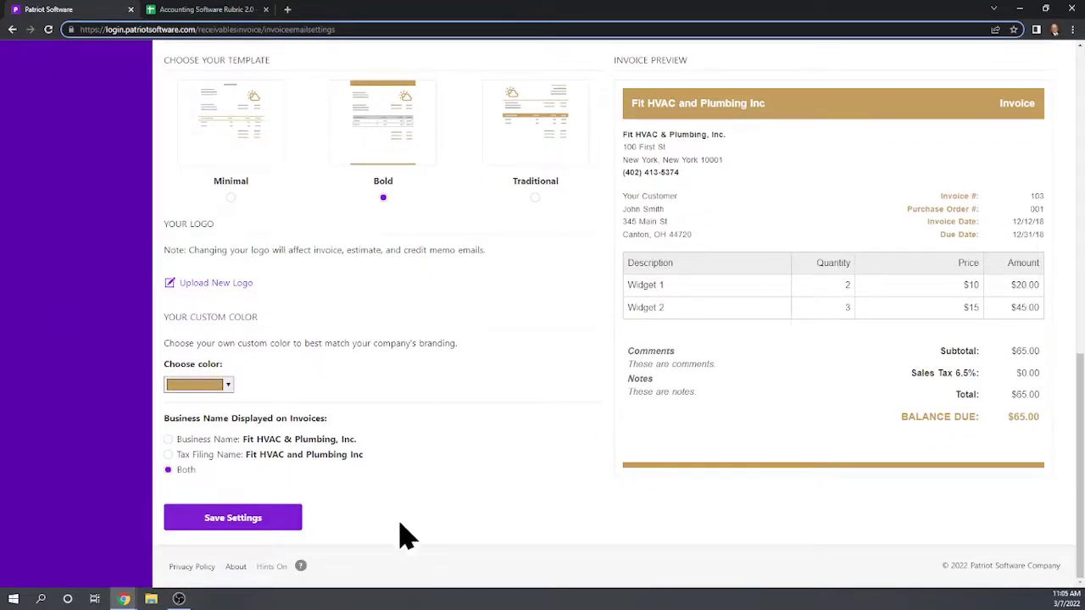
- In the Accounting Software Rubric 2.0 sheet, score Patriot 1 for each item from Create a sales tax item through Create personalized message on invoice
{"action": "left_click", "coordinate": [206, 10]}
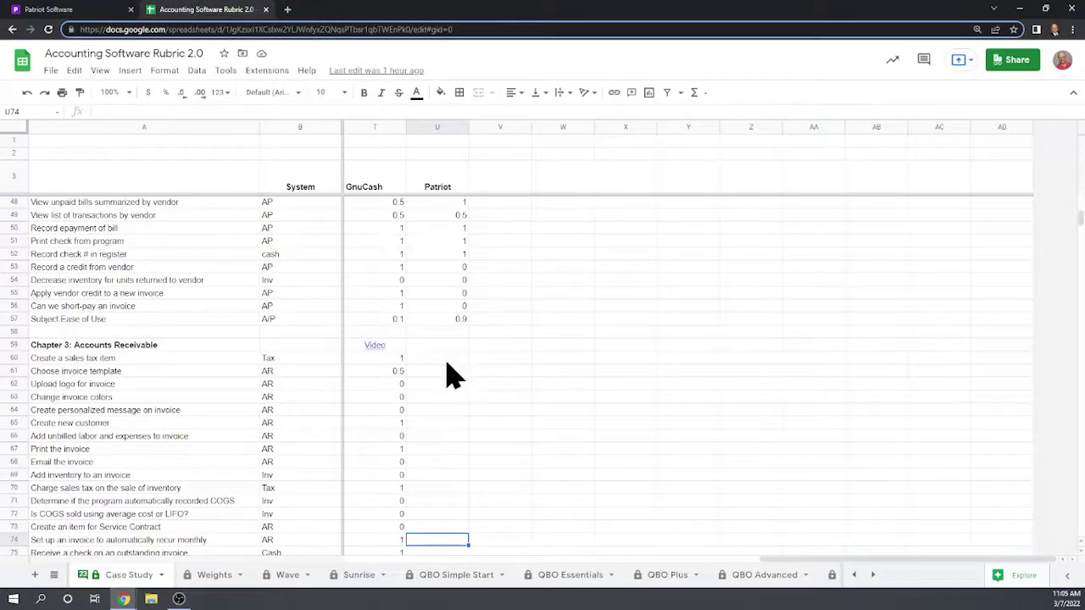
{"action": "left_click", "coordinate": [432, 362]}
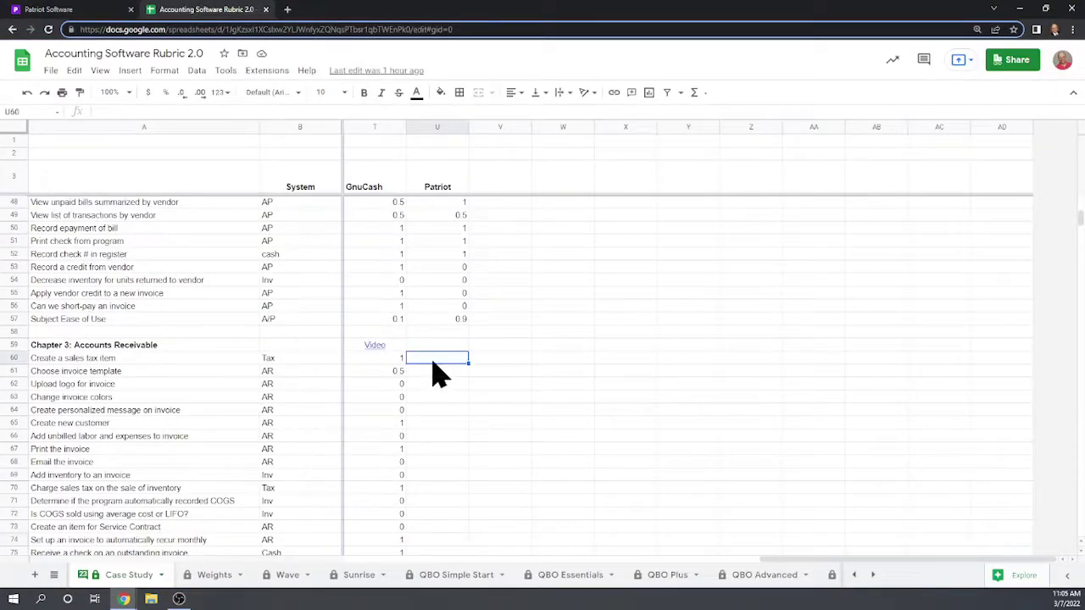
{"action": "type", "text": "1"}
{"action": "key", "text": "Return"}
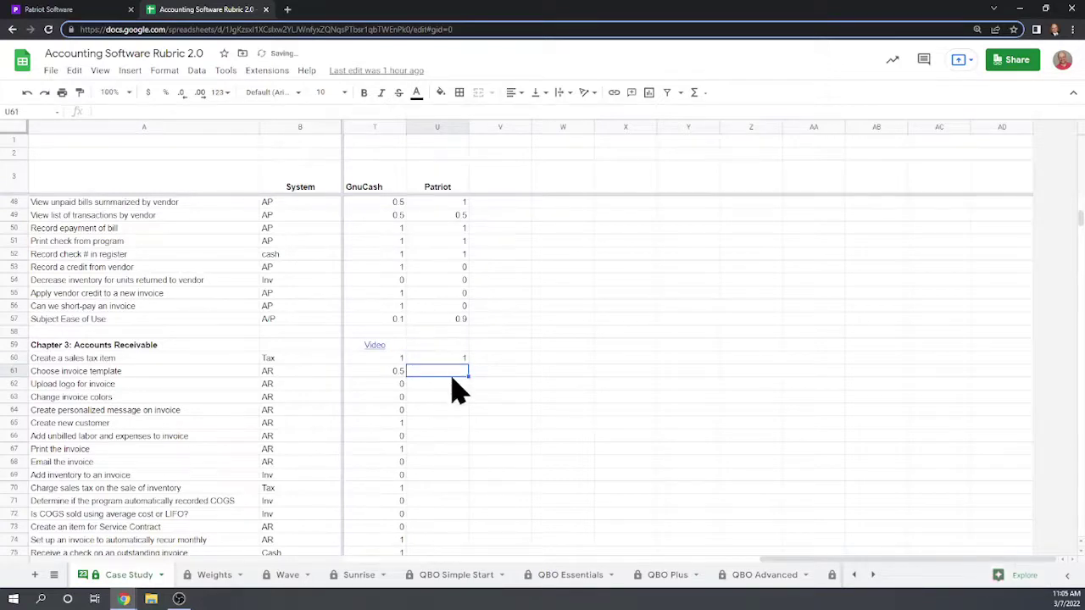
{"action": "type", "text": "1"}
{"action": "key", "text": "Return"}
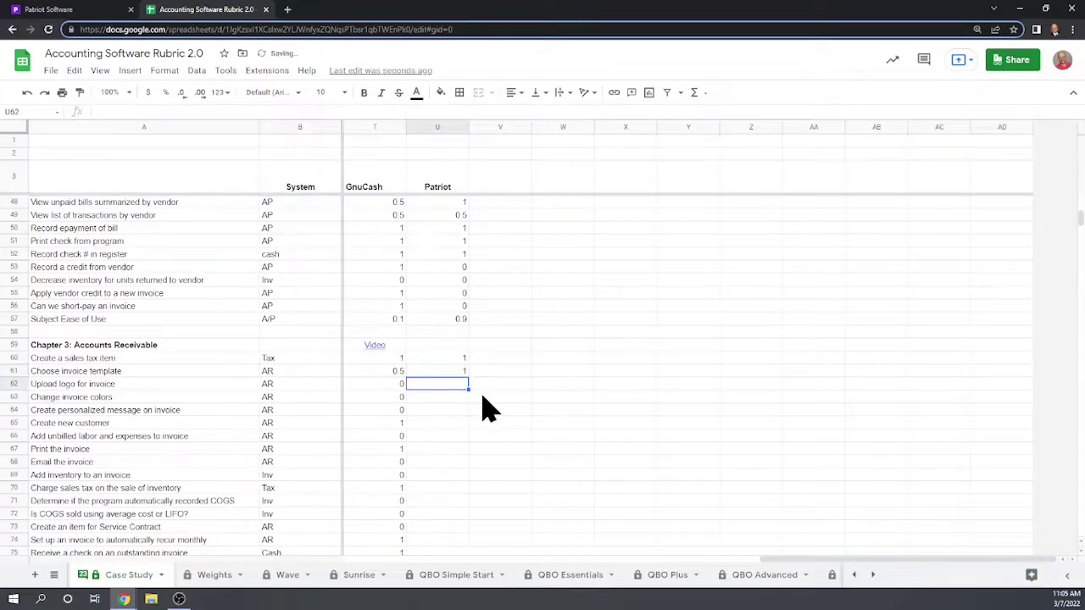
{"action": "type", "text": "1"}
{"action": "key", "text": "Return"}
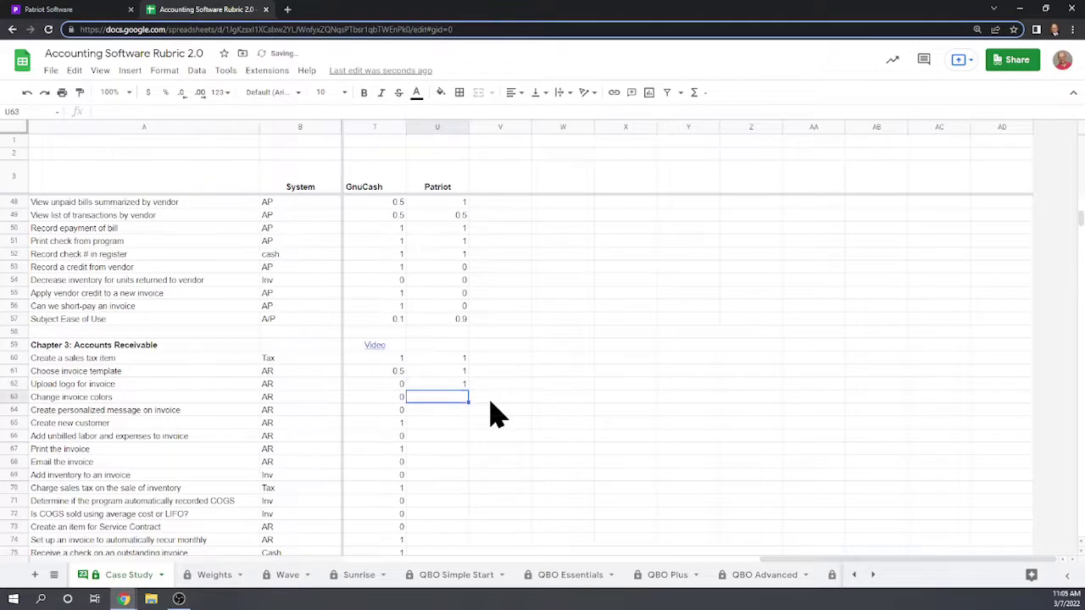
{"action": "key", "text": "Return"}
{"action": "type", "text": "1"}
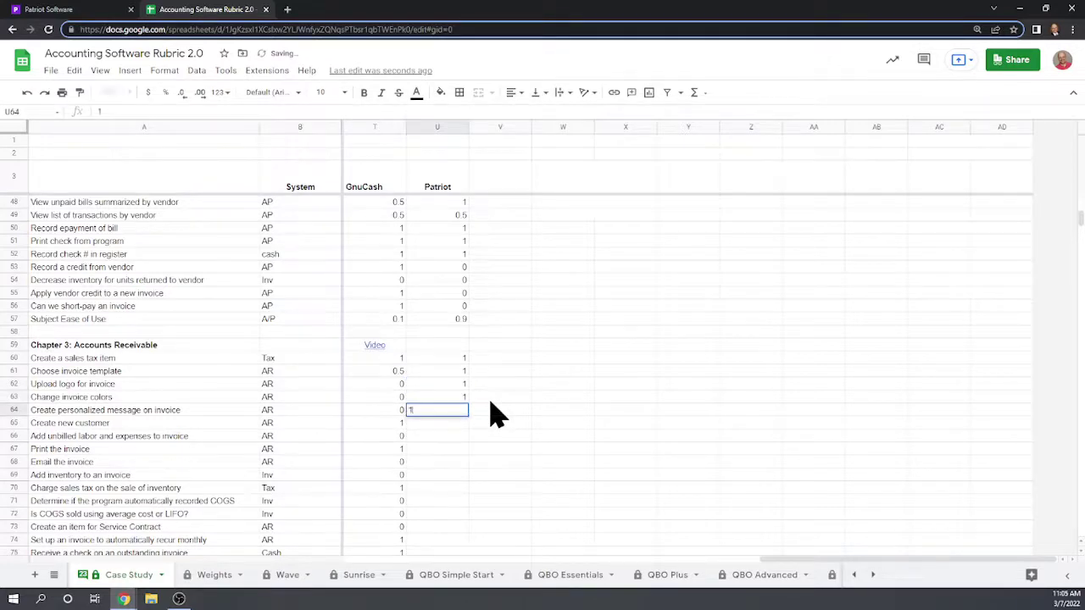
{"action": "key", "text": "Return"}
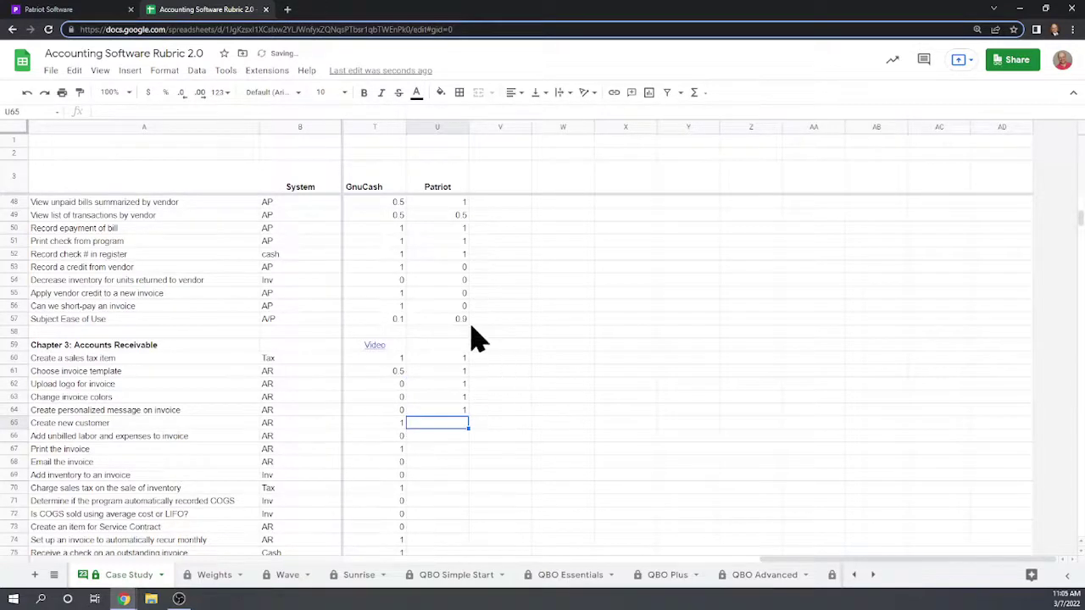
- Switch back to Patriot, review the customer list and the fields for adding a customer, and return to the list without adding one
{"action": "left_click", "coordinate": [89, 10]}
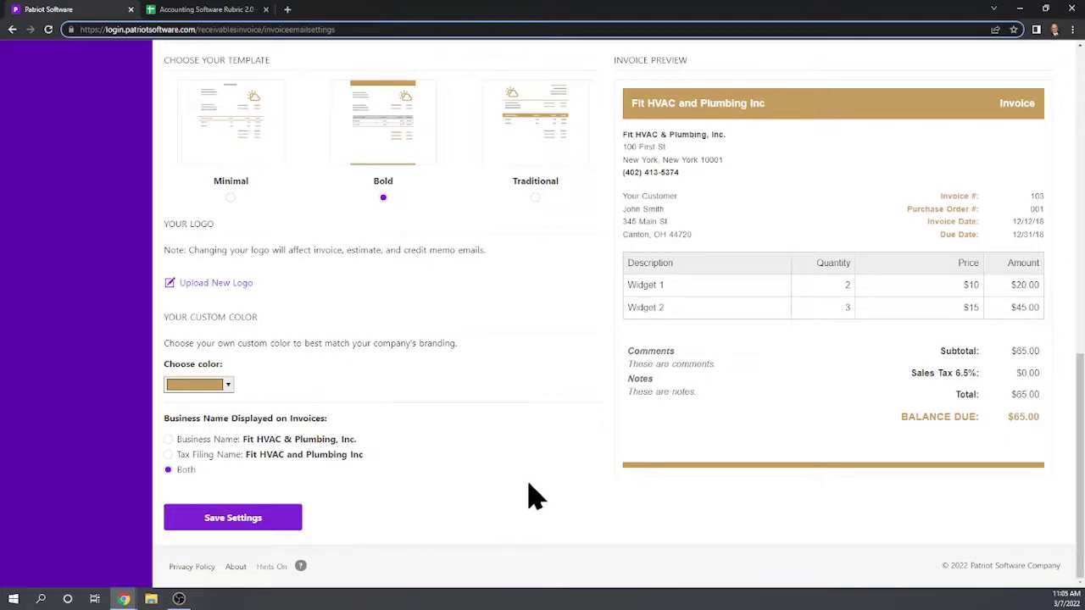
{"action": "scroll", "coordinate": [533, 487], "scroll_direction": "up", "scroll_amount": 5}
{"action": "scroll", "coordinate": [541, 487], "scroll_direction": "up", "scroll_amount": 3}
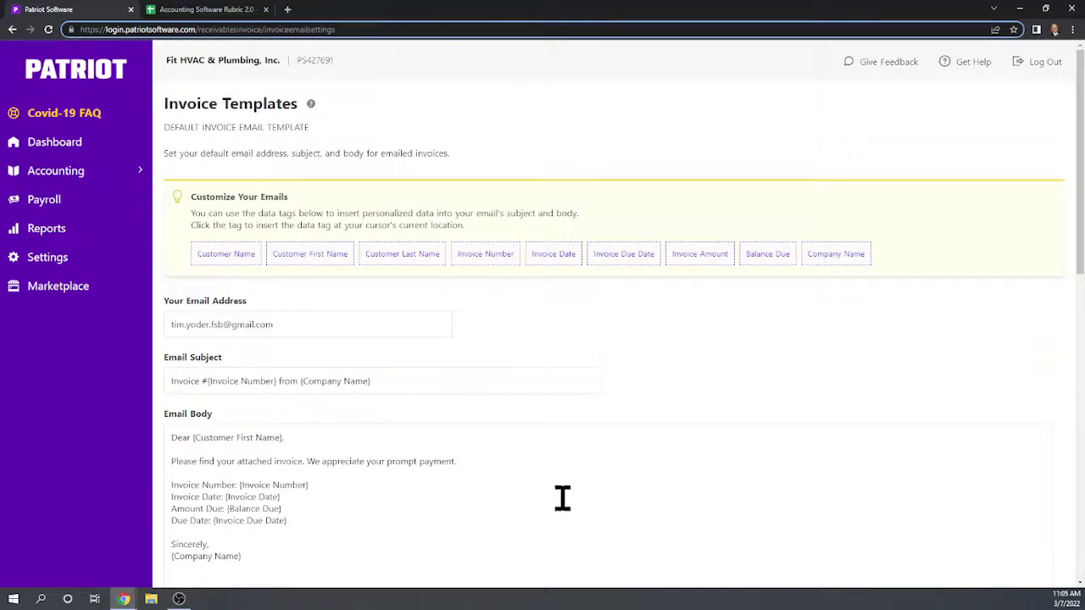
{"action": "left_click", "coordinate": [70, 184]}
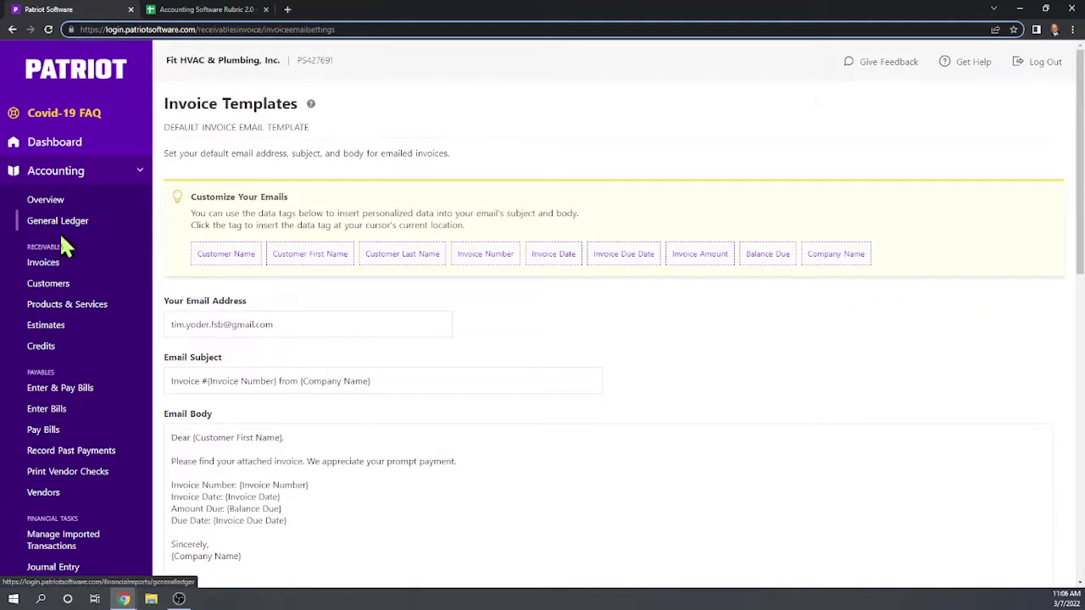
{"action": "left_click", "coordinate": [45, 288]}
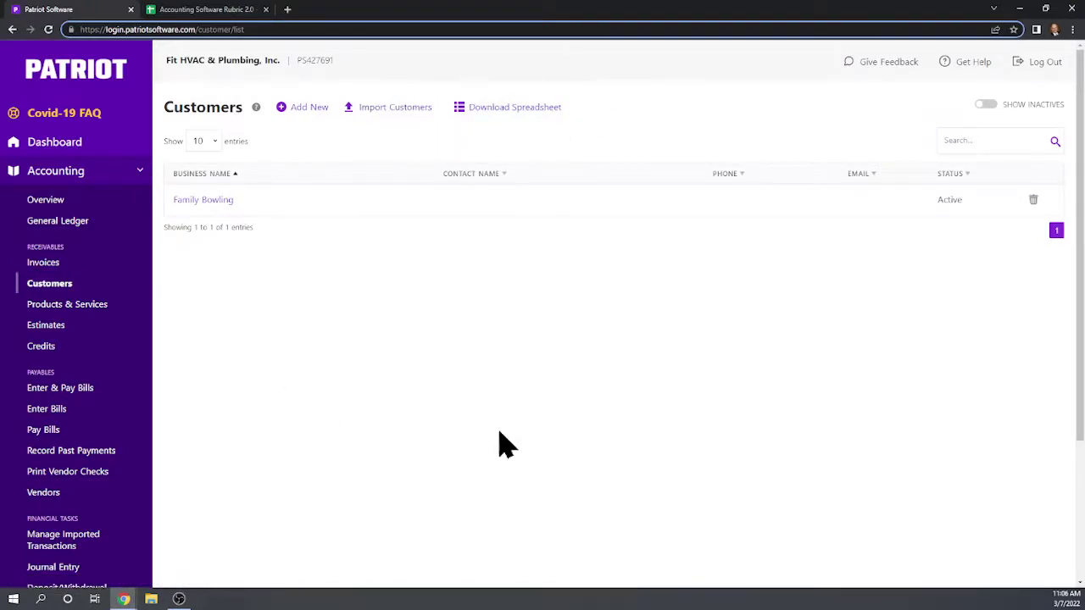
{"action": "left_click", "coordinate": [305, 108]}
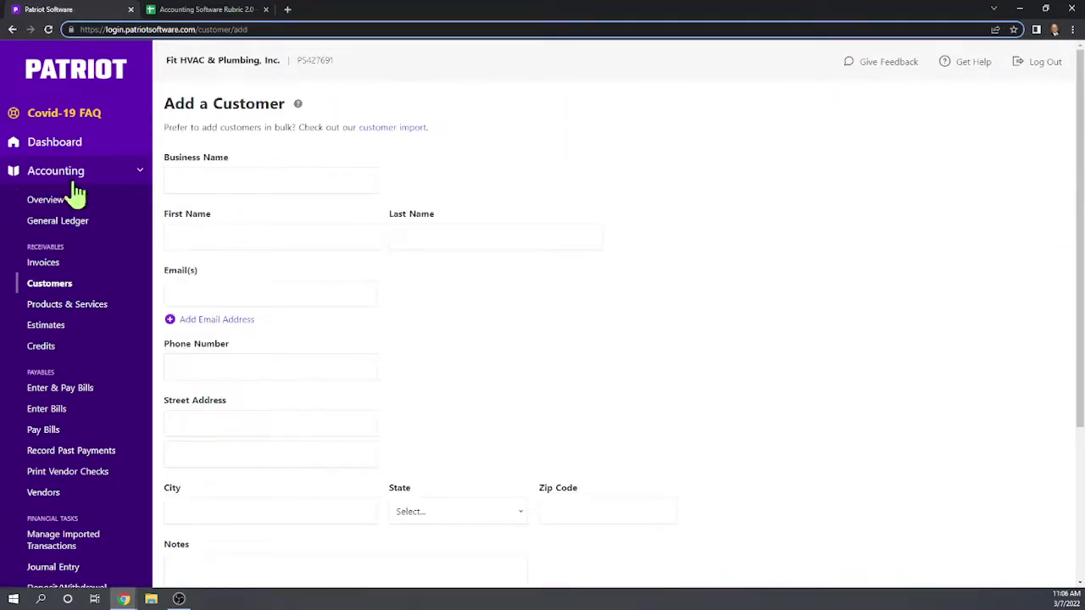
{"action": "left_click", "coordinate": [49, 288]}
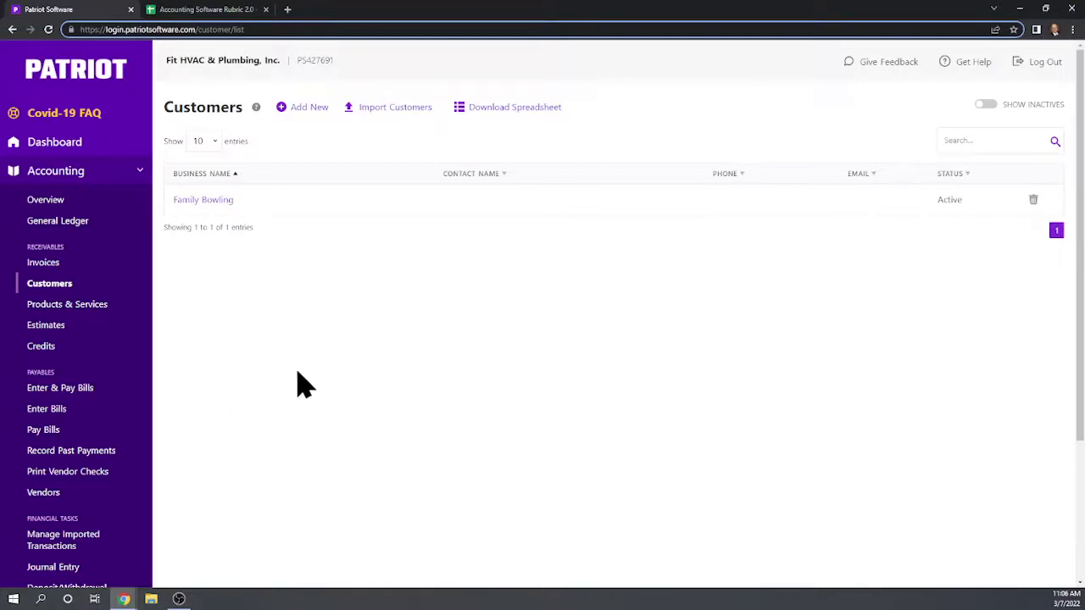
- Start a new invoice for the customer Family Bowling
{"action": "left_click", "coordinate": [51, 266]}
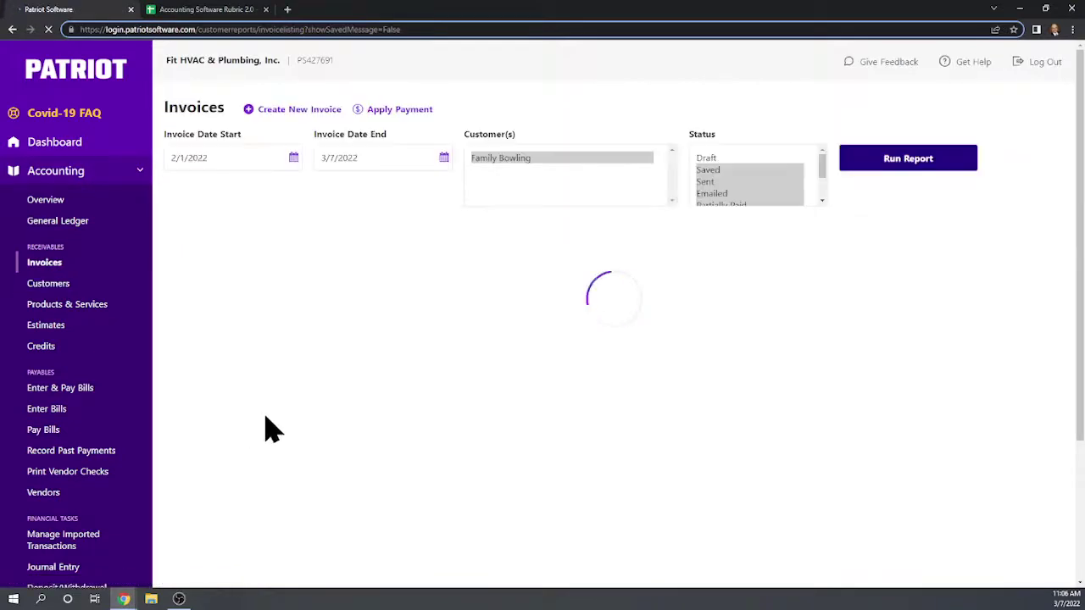
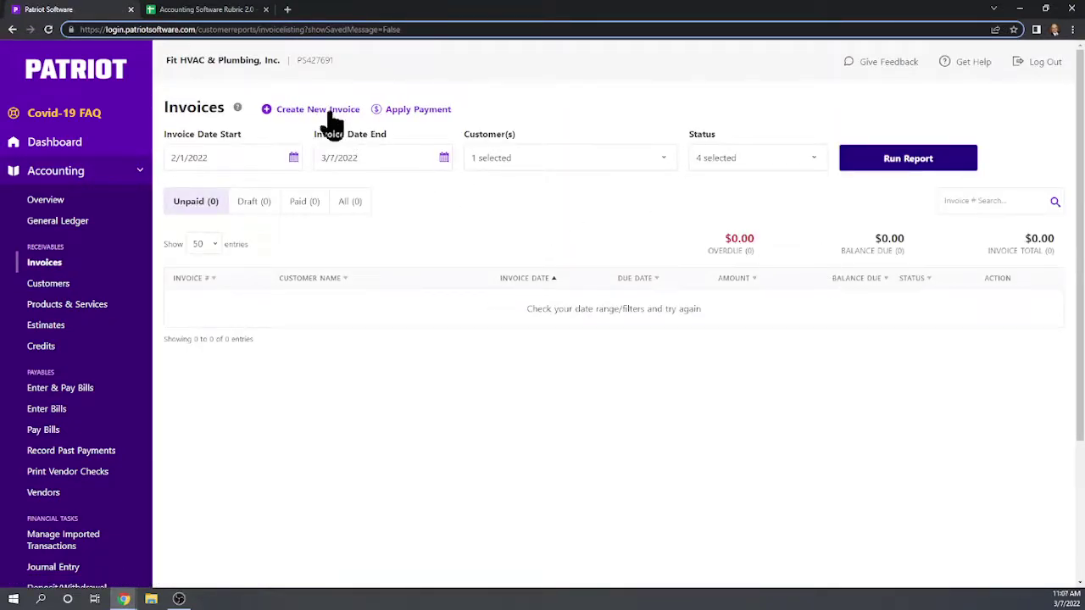
{"action": "left_click", "coordinate": [322, 111]}
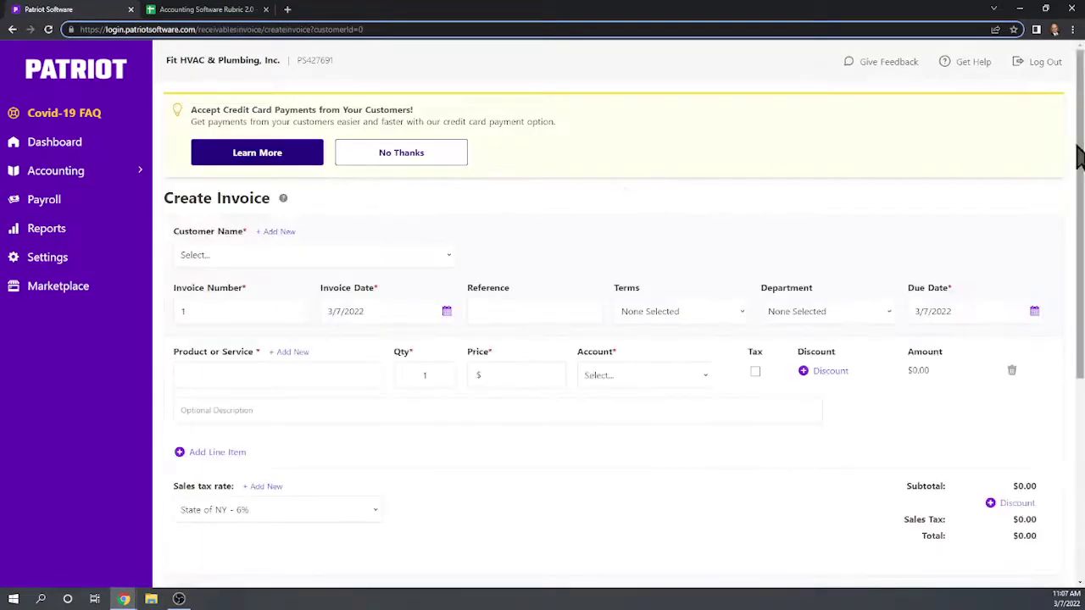
{"action": "left_click", "coordinate": [269, 256]}
{"action": "left_click", "coordinate": [235, 287]}
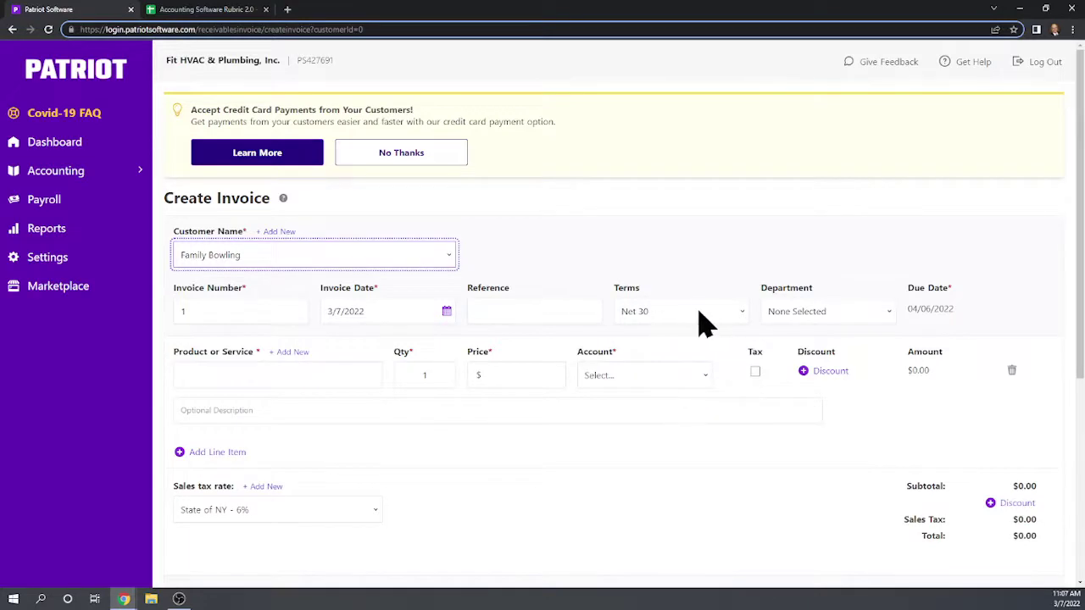
- Set the invoice's payment terms to Net 30 and its department to Plumbing
{"action": "left_click", "coordinate": [743, 313]}
{"action": "left_click", "coordinate": [722, 248]}
{"action": "left_click", "coordinate": [726, 259]}
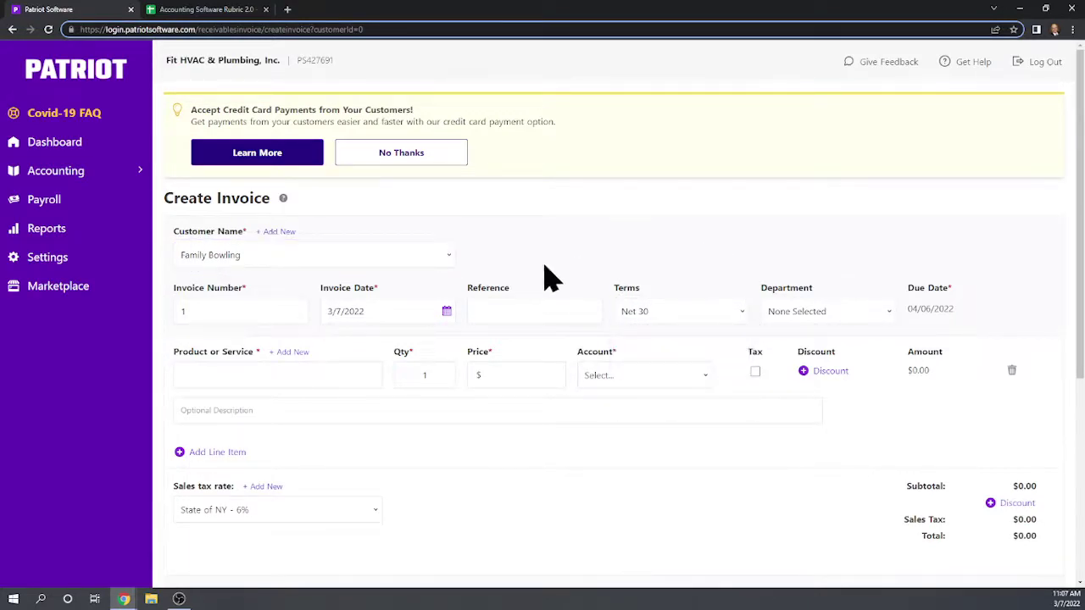
{"action": "left_click", "coordinate": [889, 314]}
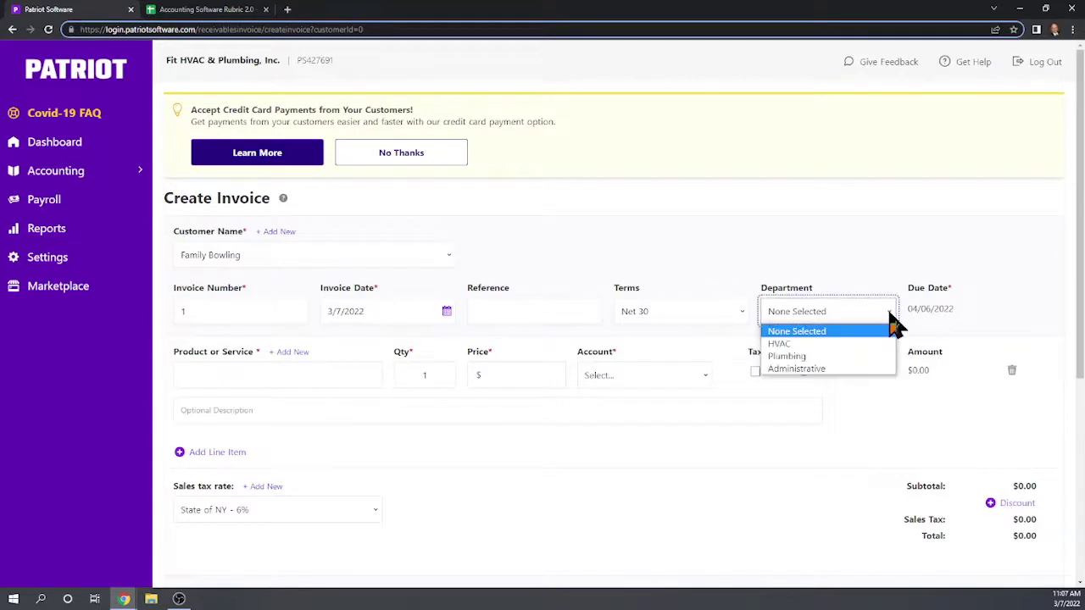
{"action": "left_click", "coordinate": [798, 361]}
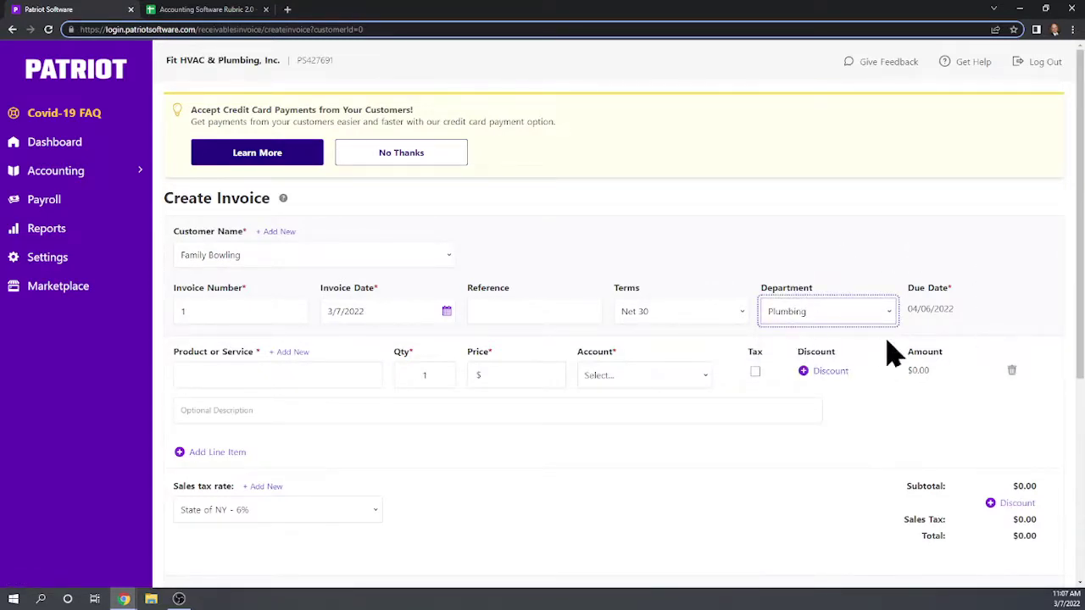
- Fill the invoice's first line with the Contract Labor service at a quantity of 40
{"action": "left_click", "coordinate": [216, 378]}
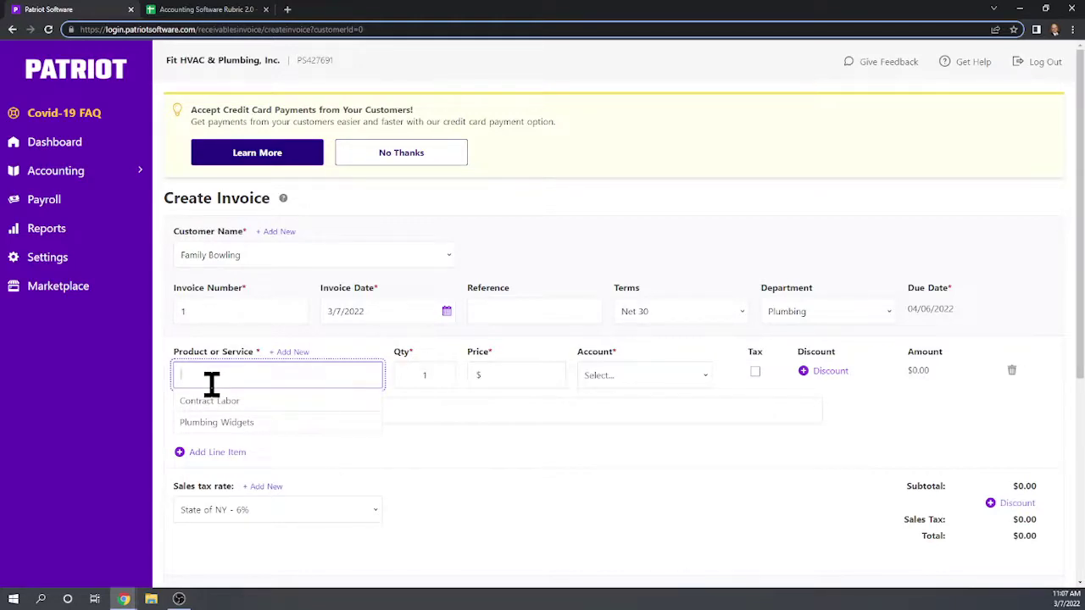
{"action": "left_click", "coordinate": [218, 403]}
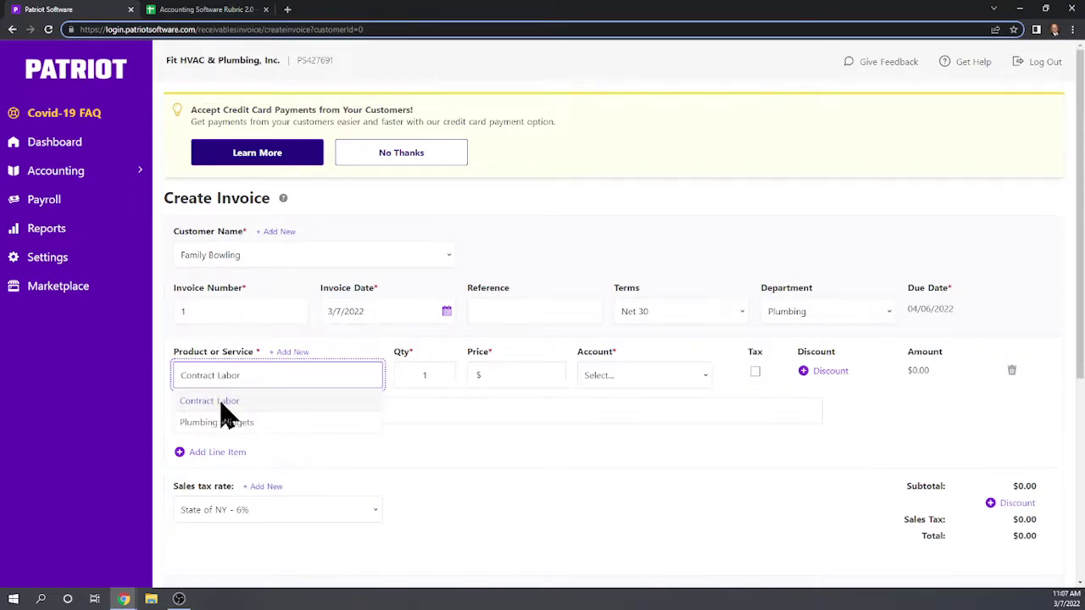
{"action": "left_click", "coordinate": [218, 401]}
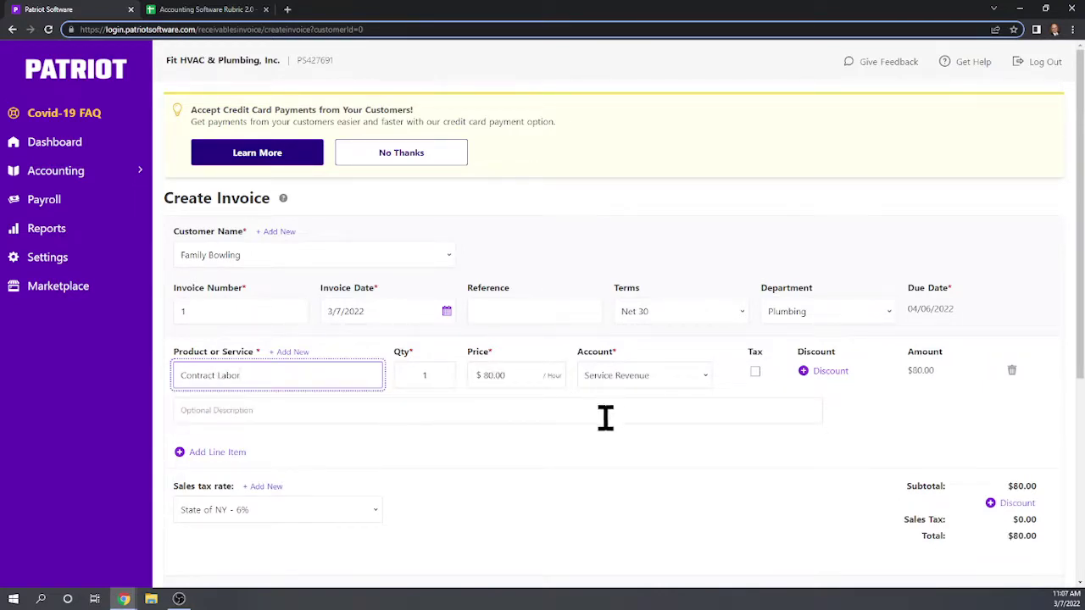
{"action": "left_click", "coordinate": [435, 375]}
{"action": "type", "text": "40"}
{"action": "left_click", "coordinate": [506, 511]}
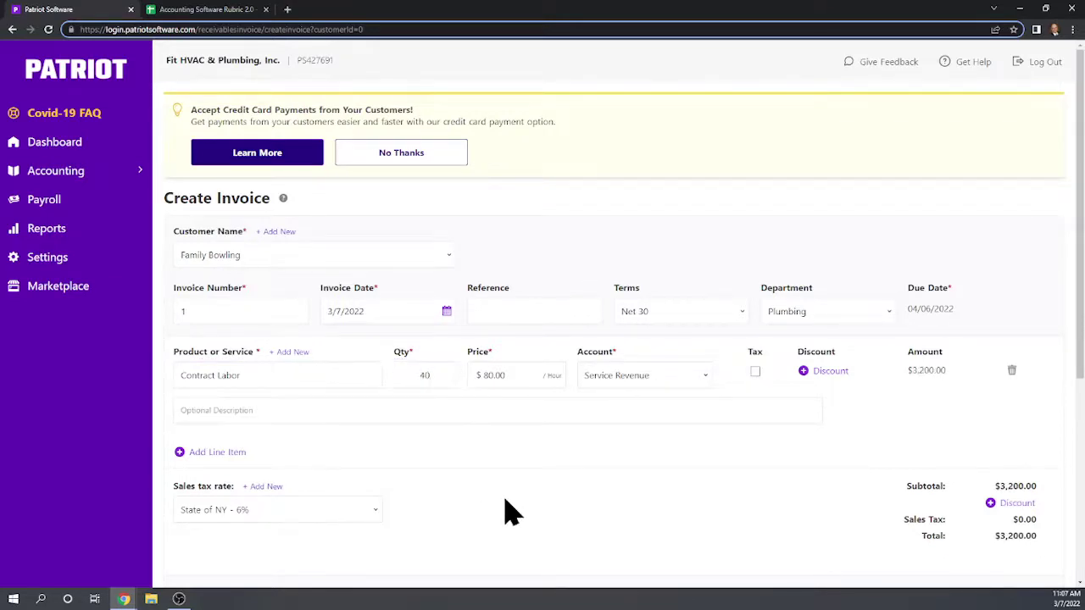
{"action": "key", "text": "Tab"}
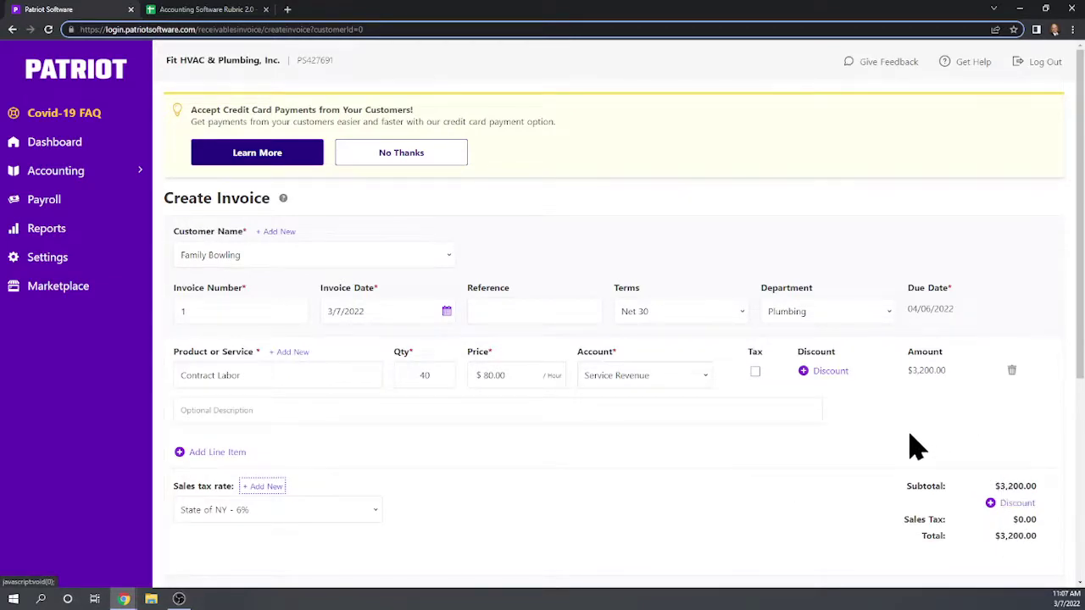
- Review the invoice's totals, comments, notes and attachment options, and create the invoice
{"action": "scroll", "coordinate": [916, 447], "scroll_direction": "down", "scroll_amount": 1}
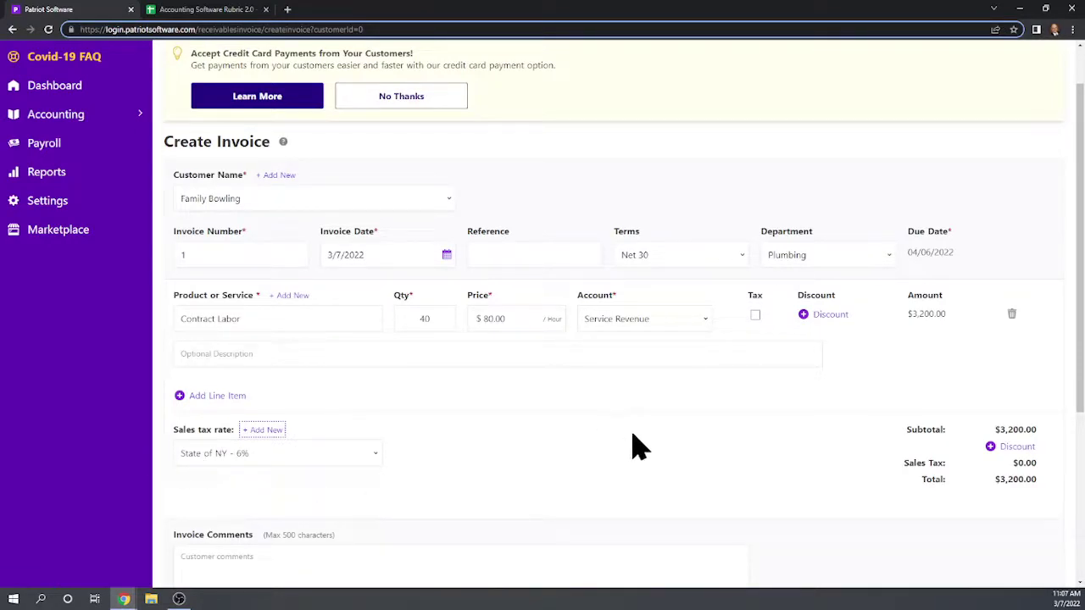
{"action": "scroll", "coordinate": [636, 445], "scroll_direction": "up", "scroll_amount": 1}
{"action": "scroll", "coordinate": [632, 451], "scroll_direction": "down", "scroll_amount": 3}
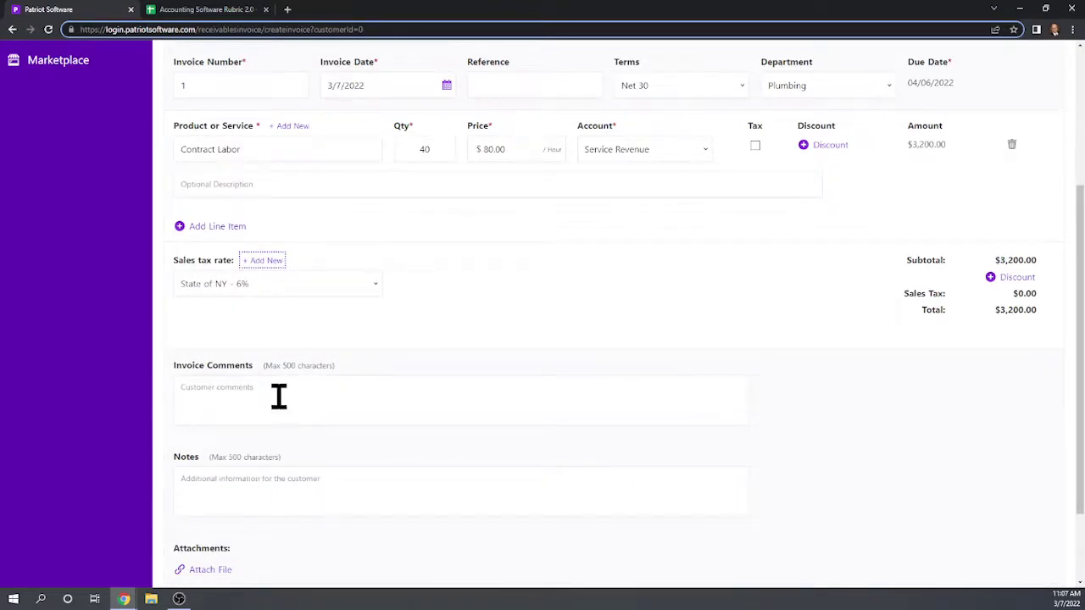
{"action": "scroll", "coordinate": [511, 345], "scroll_direction": "down", "scroll_amount": 1}
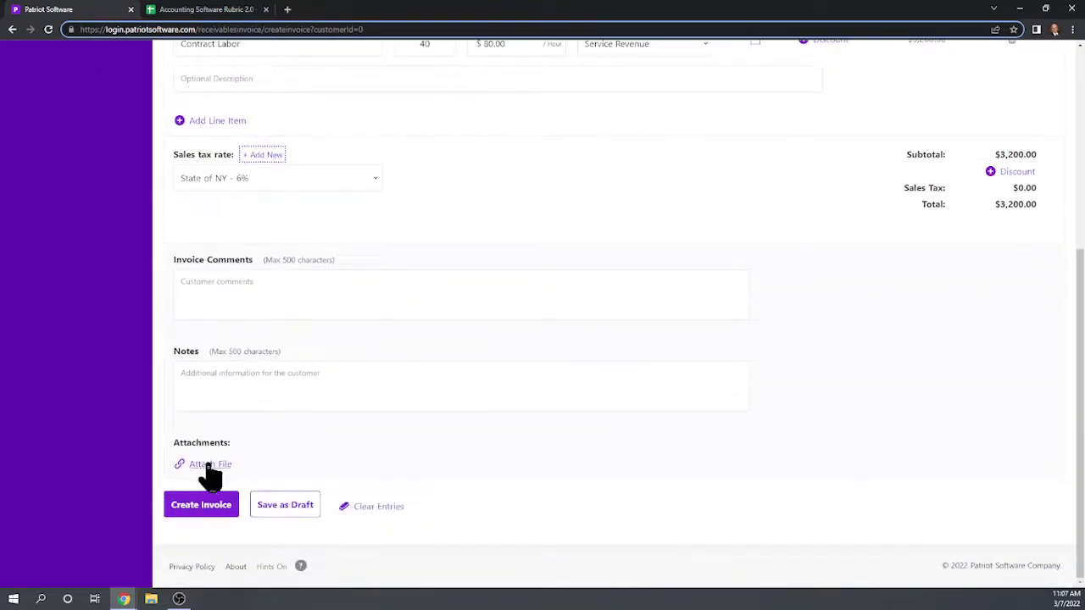
{"action": "scroll", "coordinate": [640, 437], "scroll_direction": "up", "scroll_amount": 1}
{"action": "scroll", "coordinate": [637, 436], "scroll_direction": "up", "scroll_amount": 4}
{"action": "scroll", "coordinate": [636, 429], "scroll_direction": "down", "scroll_amount": 5}
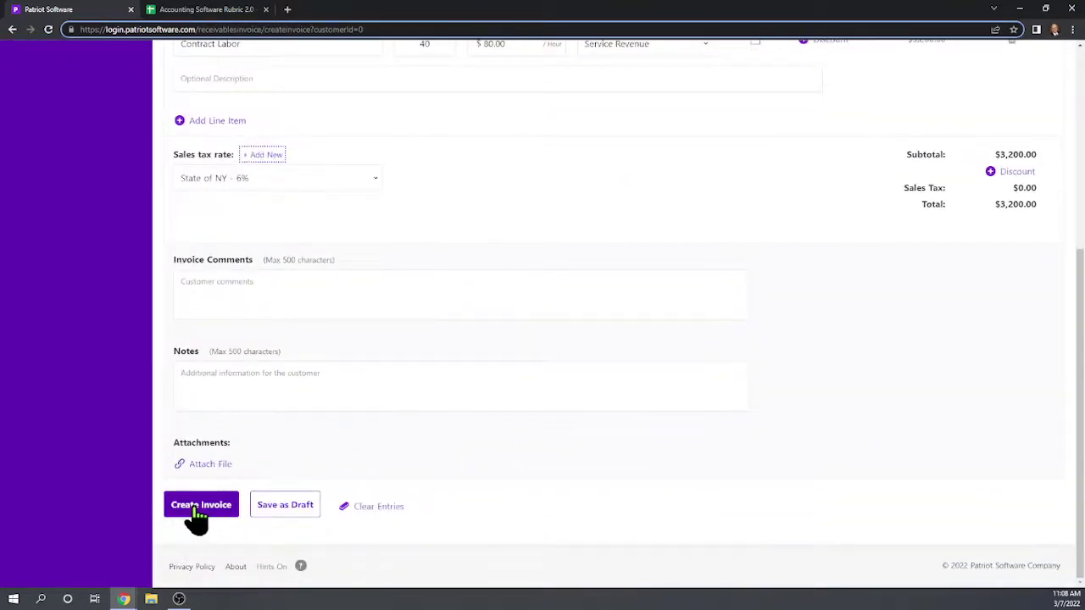
{"action": "left_click", "coordinate": [193, 509]}
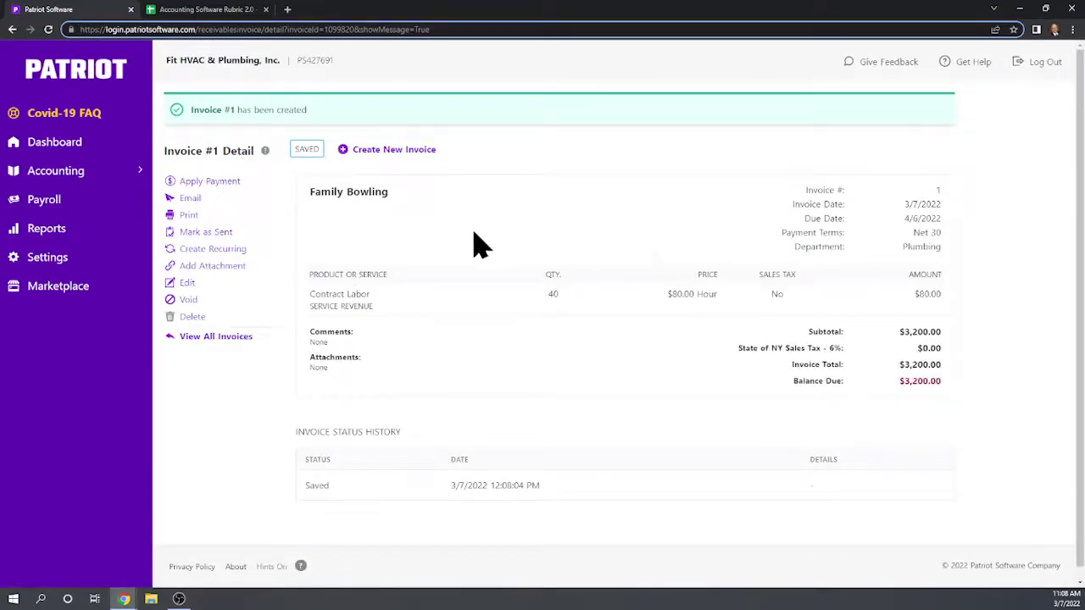
- Print the new invoice to a PDF, inspect its layout and color in the opened file, and close it
{"action": "left_click", "coordinate": [185, 217]}
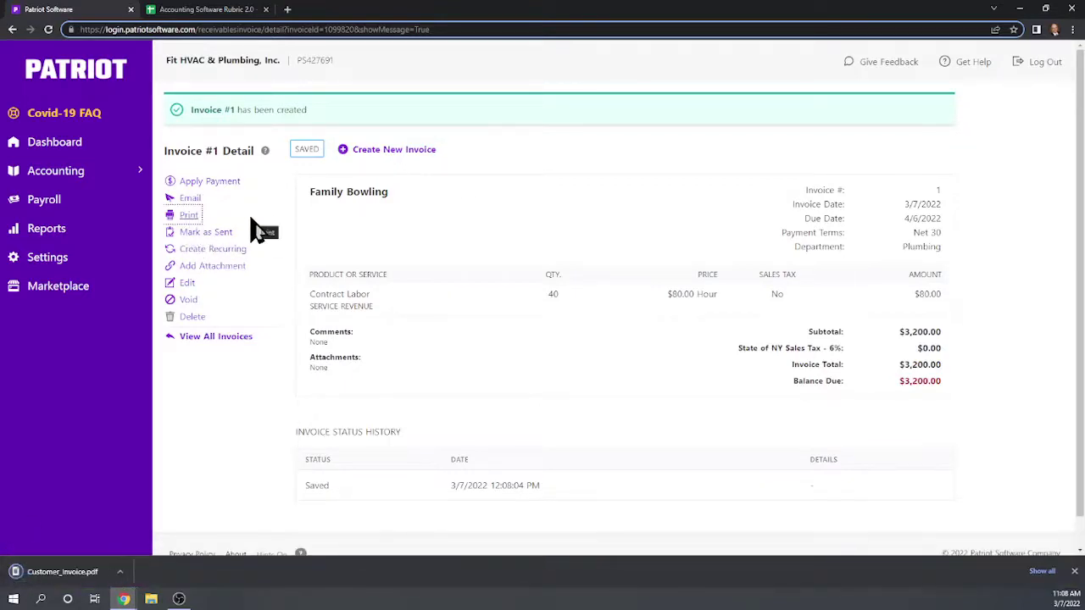
{"action": "left_click", "coordinate": [61, 584]}
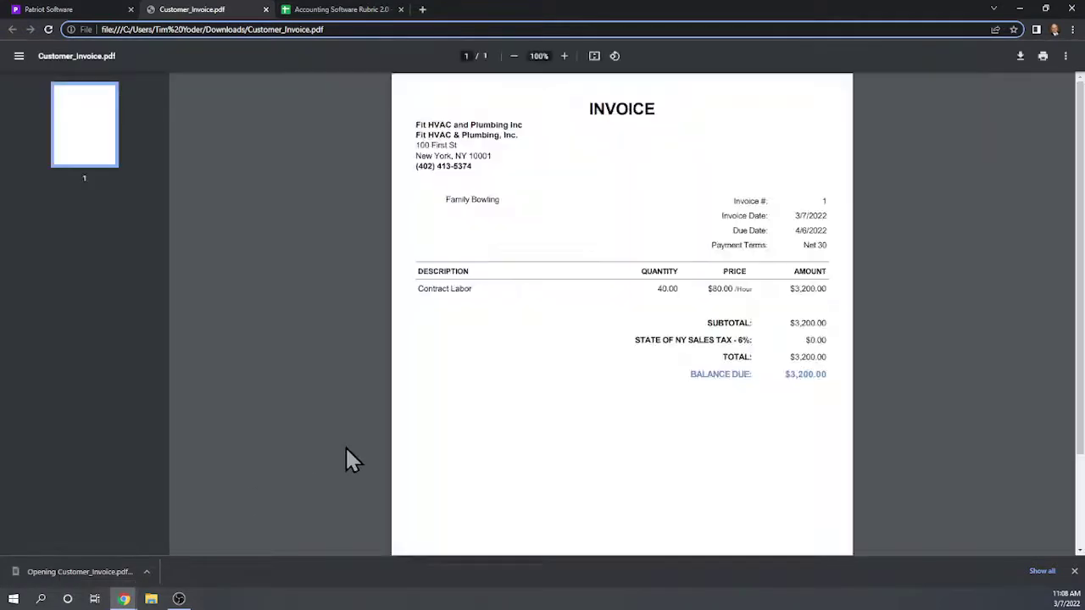
{"action": "scroll", "coordinate": [632, 228], "scroll_direction": "down", "scroll_amount": 3}
{"action": "scroll", "coordinate": [624, 246], "scroll_direction": "up", "scroll_amount": 3}
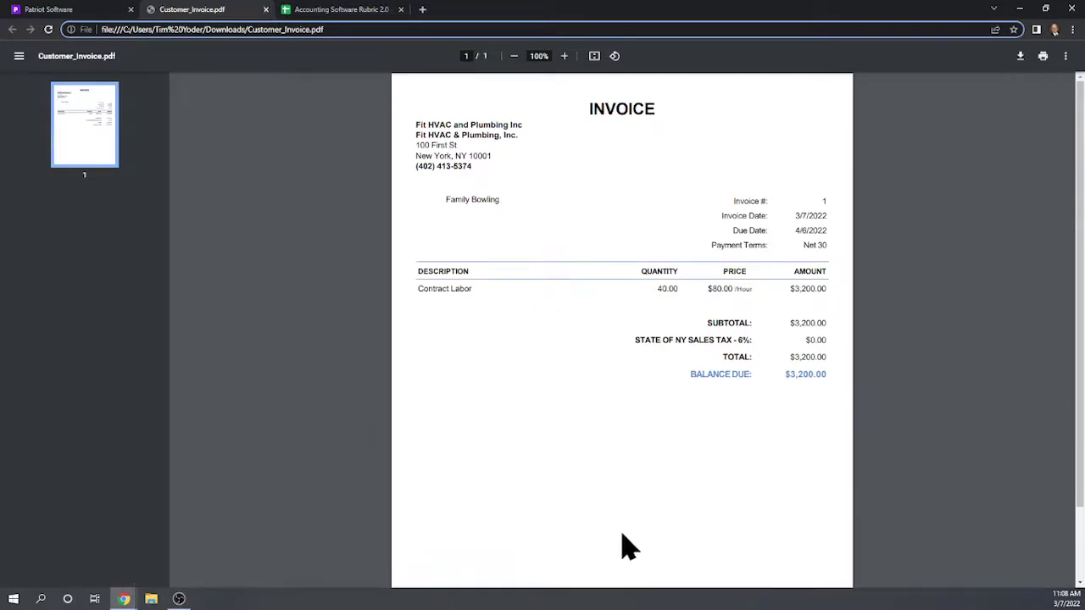
{"action": "left_click", "coordinate": [266, 11]}
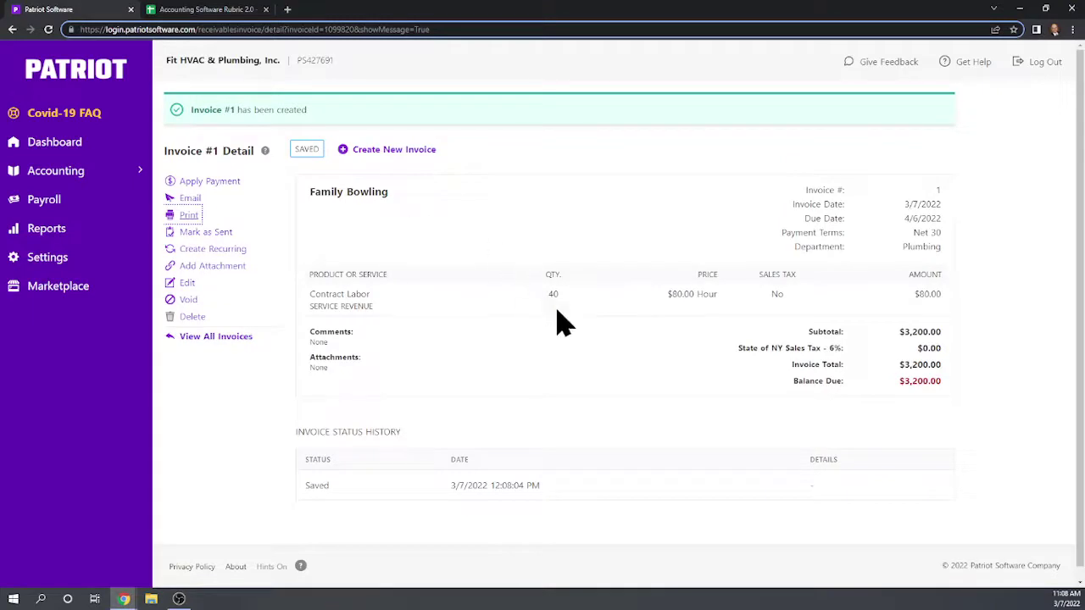
- Open the list of all invoices and check the Family Bowling invoice's balance and status
{"action": "left_click", "coordinate": [66, 174]}
{"action": "left_click", "coordinate": [49, 266]}
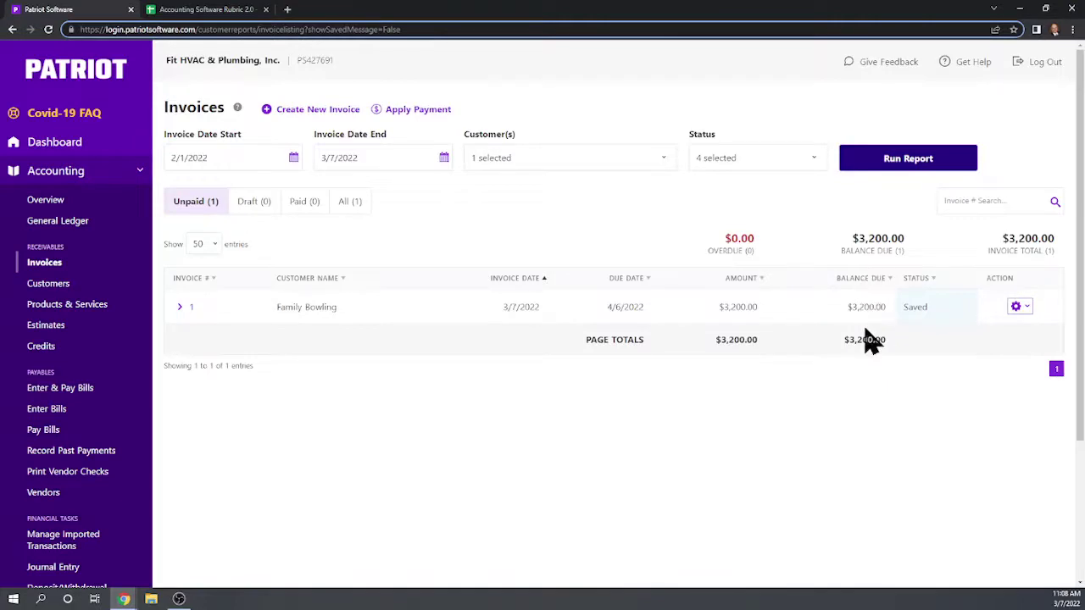
- Start a new invoice and add Big Time Diner as a new customer for it, entering only the business name
{"action": "left_click", "coordinate": [307, 113]}
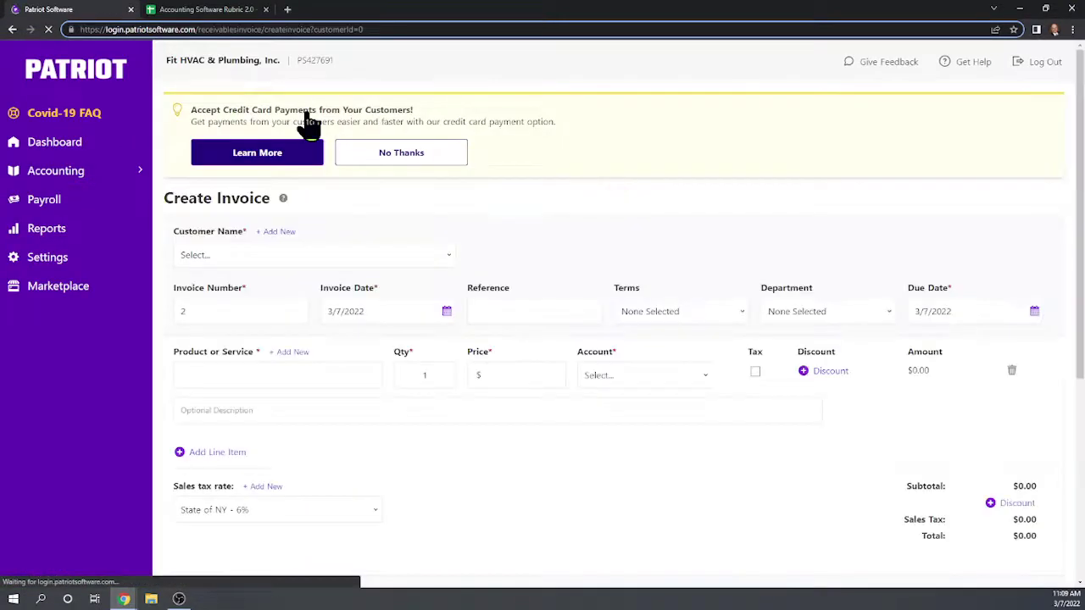
{"action": "left_click", "coordinate": [280, 259]}
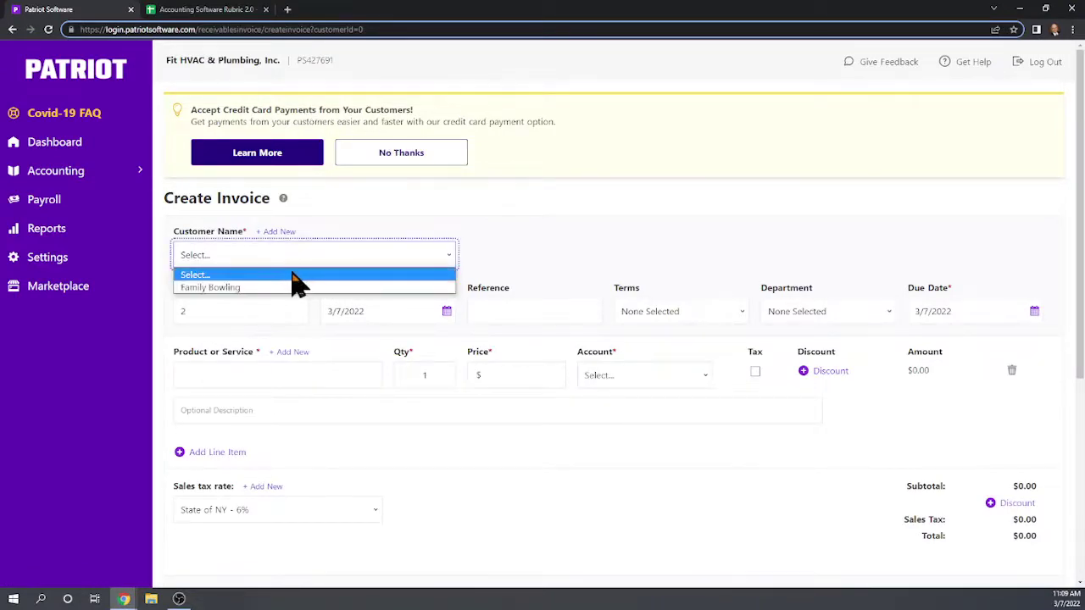
{"action": "left_click", "coordinate": [341, 226]}
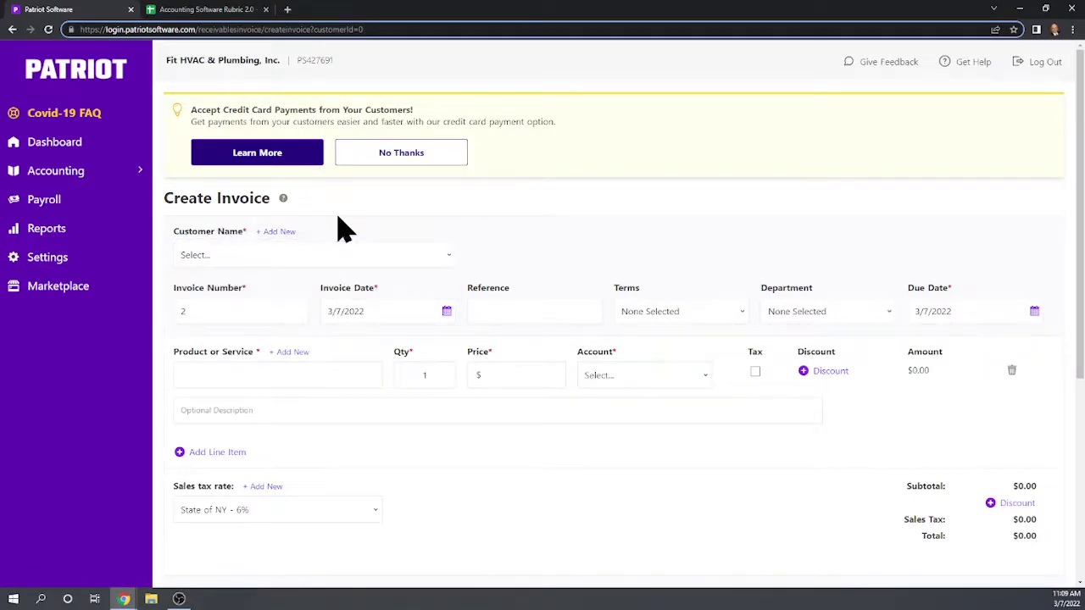
{"action": "left_click", "coordinate": [280, 233]}
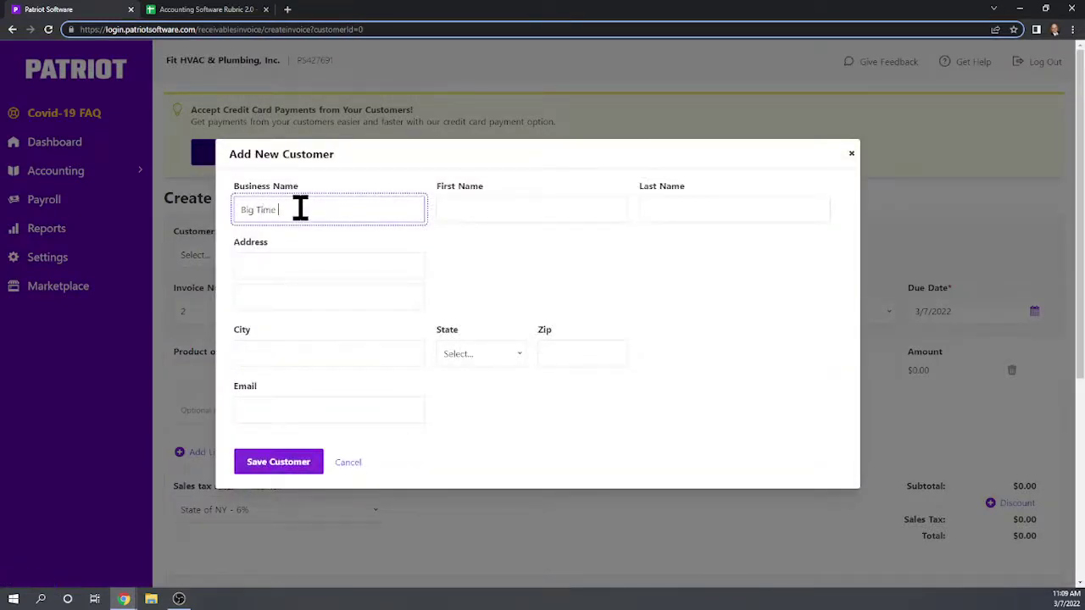
{"action": "key", "text": "Tab"}
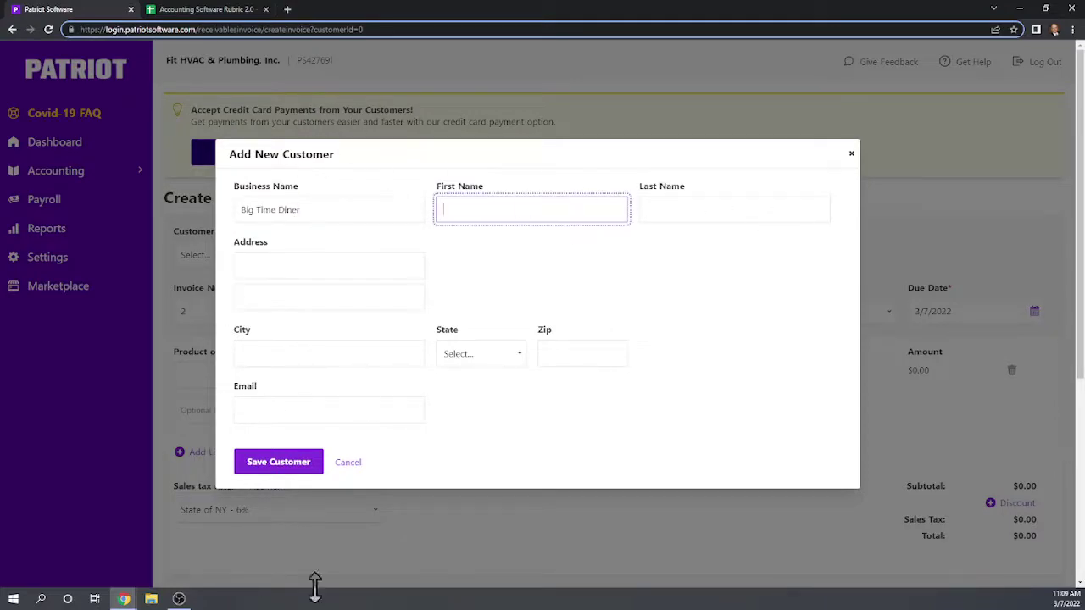
{"action": "left_click", "coordinate": [283, 462]}
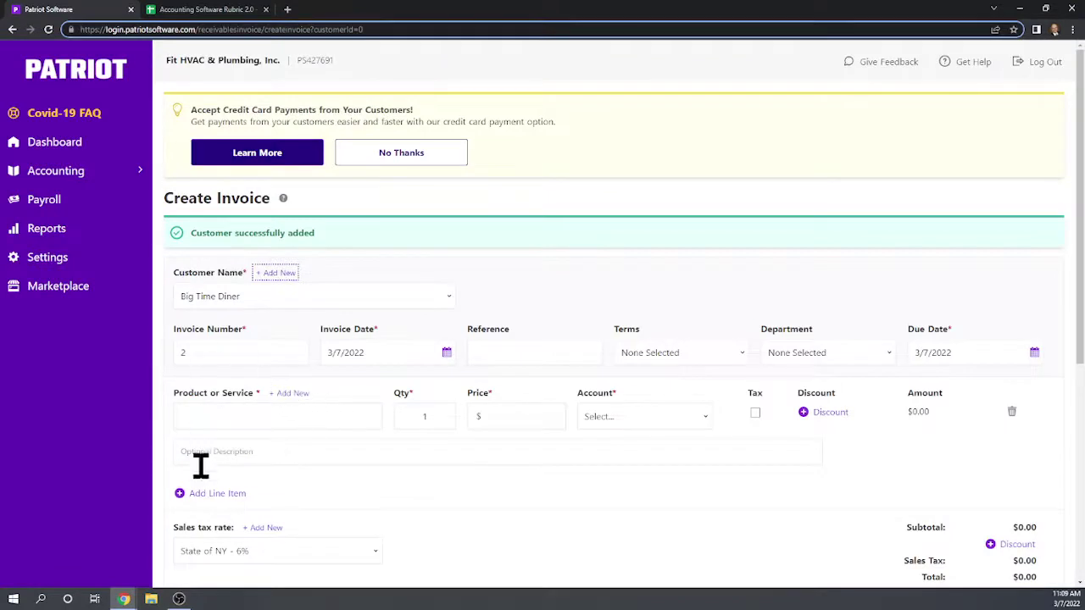
- Fill the invoice's first line with the Plumbing Widgets product at a quantity of 20
{"action": "left_click", "coordinate": [310, 413]}
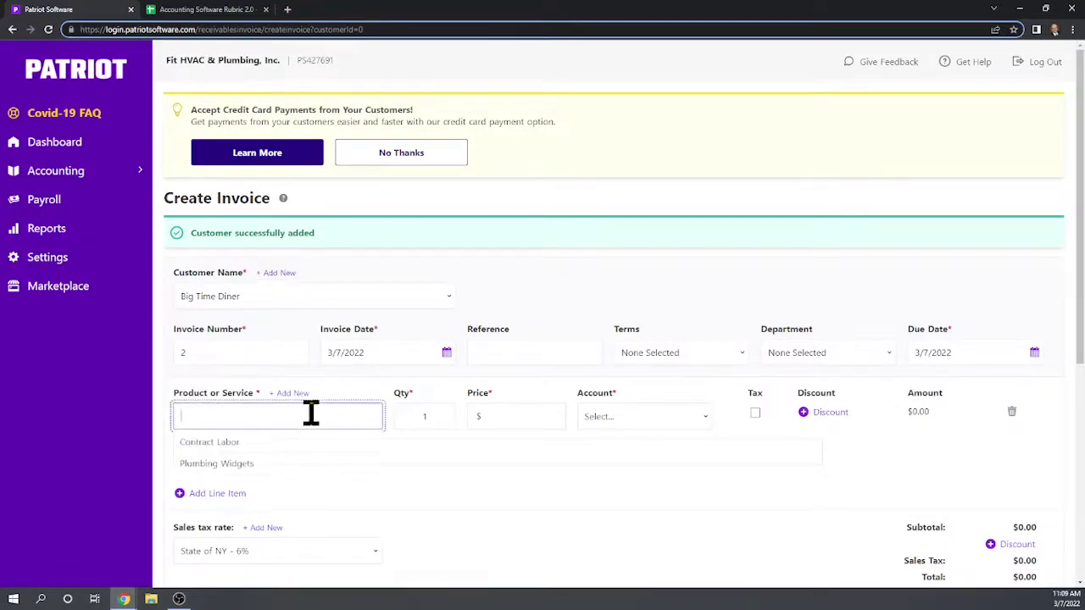
{"action": "left_click", "coordinate": [208, 467]}
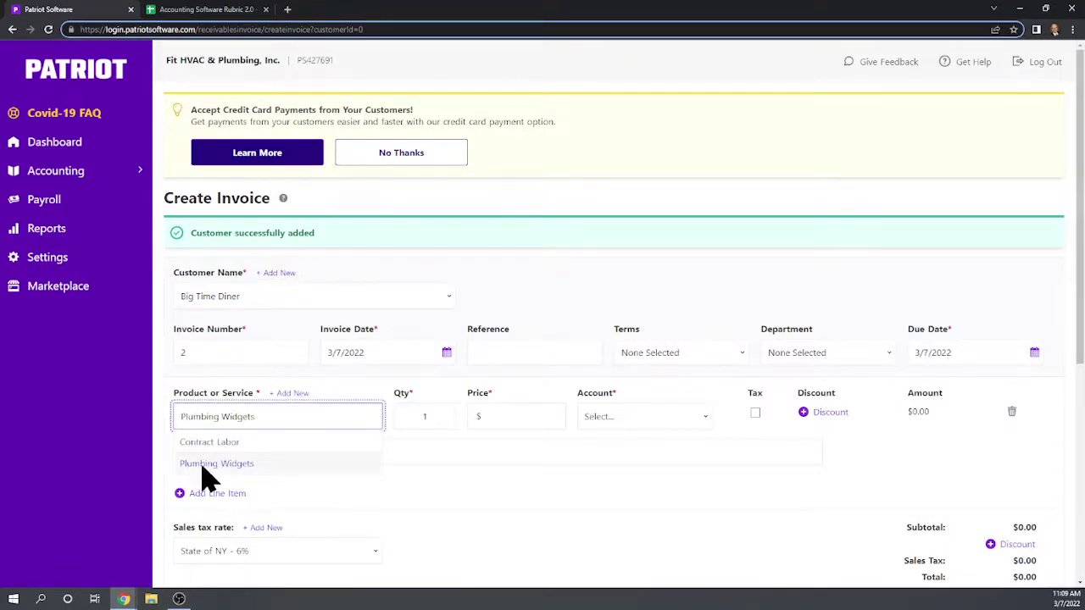
{"action": "left_click", "coordinate": [203, 465]}
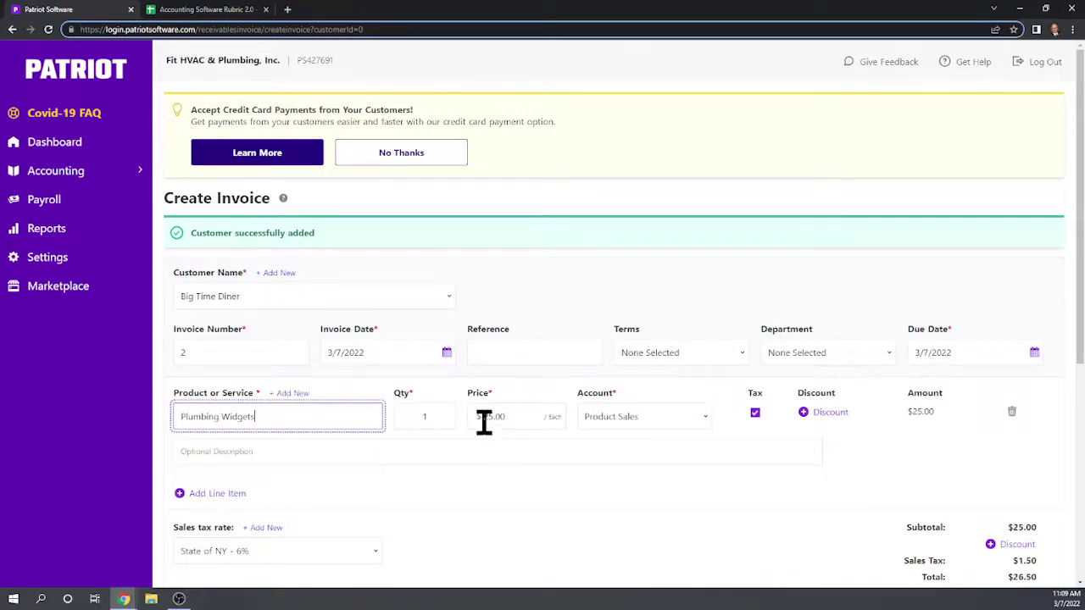
{"action": "left_click", "coordinate": [413, 416]}
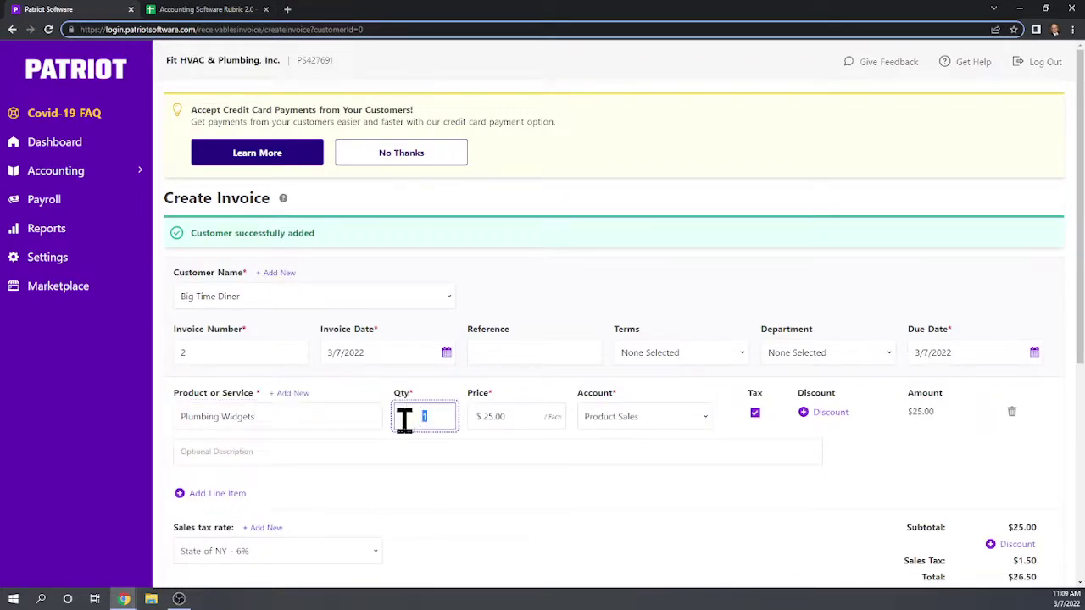
{"action": "type", "text": "20"}
{"action": "left_click", "coordinate": [492, 485]}
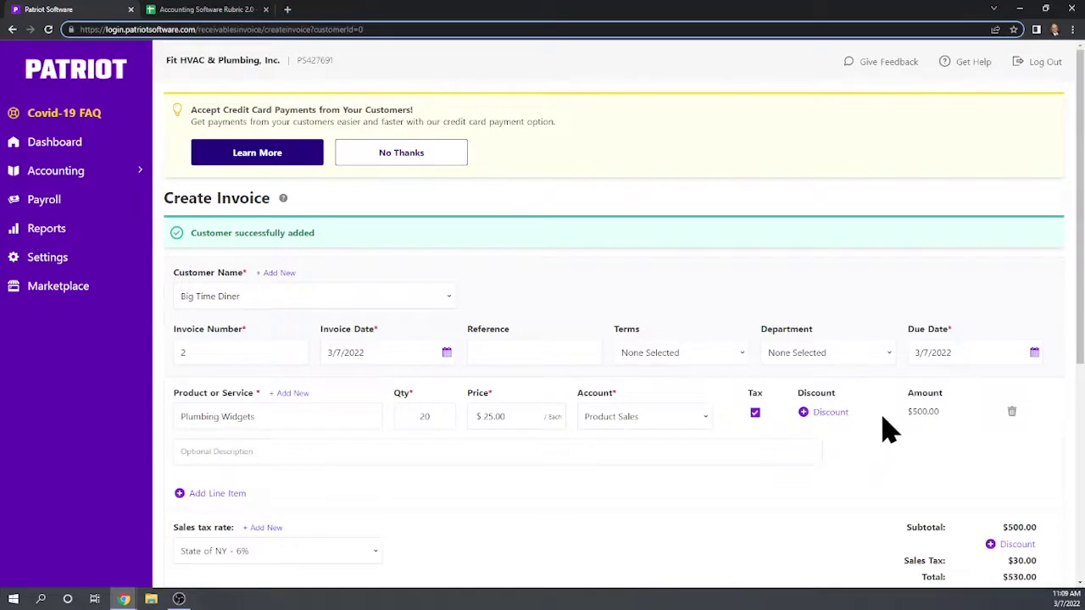
- Create the Big Time Diner invoice and open the list of all invoices
{"action": "scroll", "coordinate": [889, 431], "scroll_direction": "down", "scroll_amount": 2}
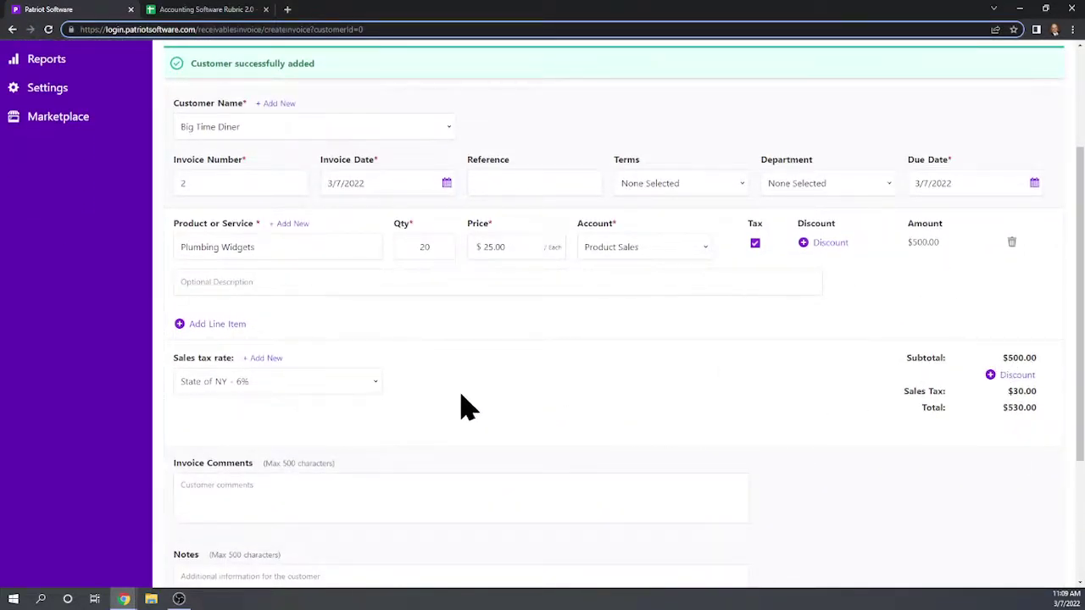
{"action": "scroll", "coordinate": [689, 334], "scroll_direction": "down", "scroll_amount": 3}
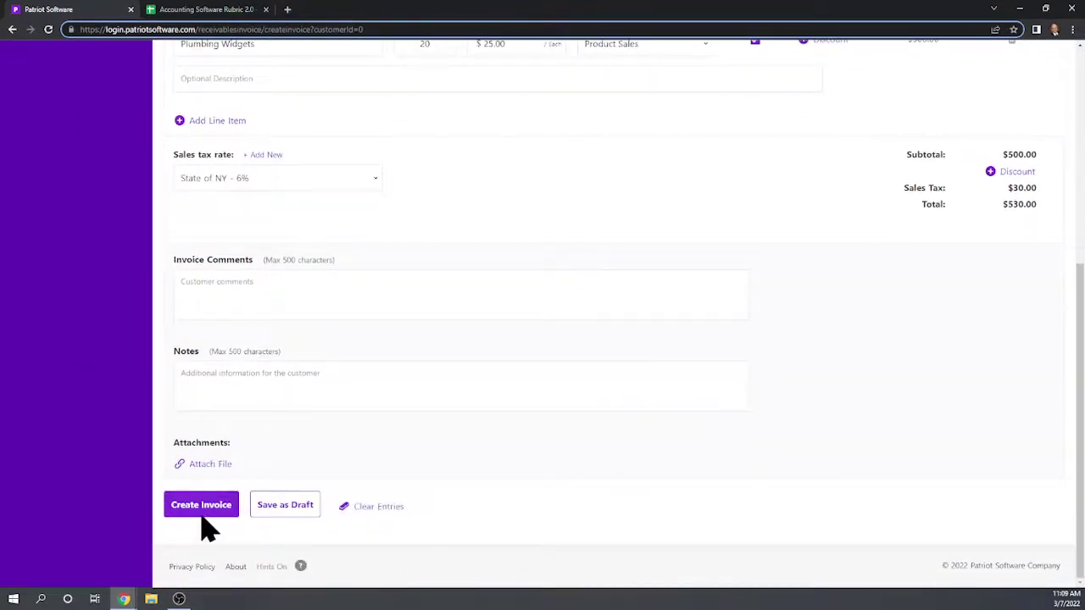
{"action": "left_click", "coordinate": [203, 507]}
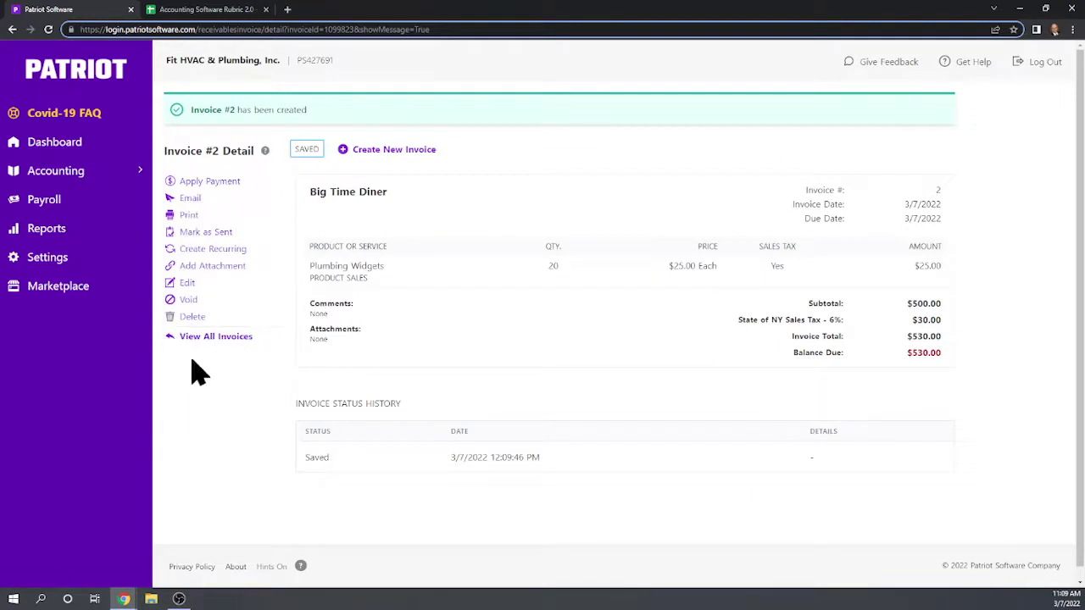
{"action": "left_click", "coordinate": [72, 175]}
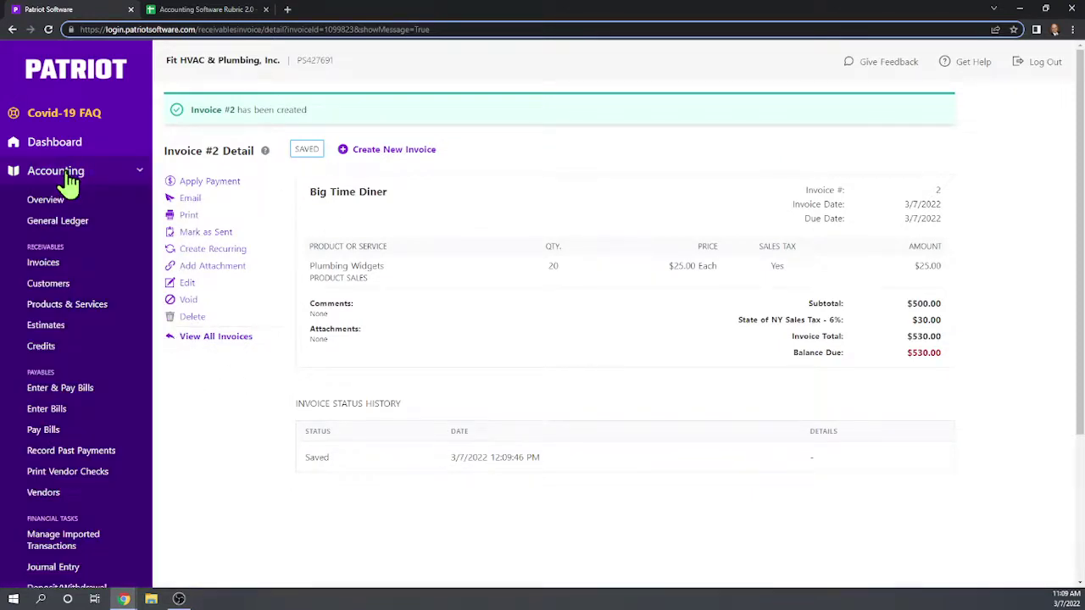
{"action": "left_click", "coordinate": [43, 263]}
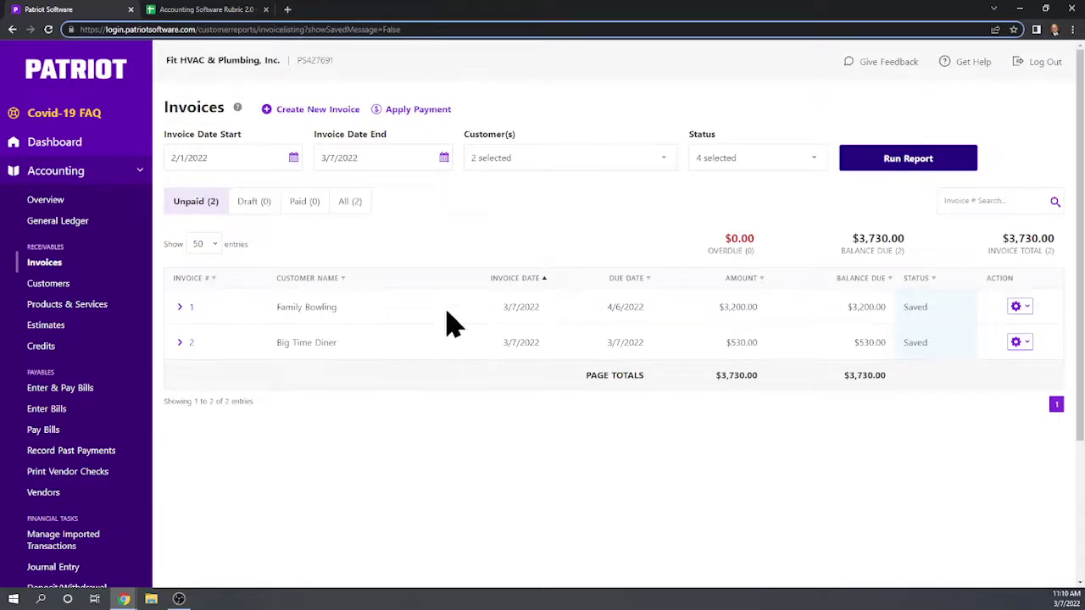
- In the rubric spreadsheet, score Patriot 1 for creating a customer, 0 for adding unbilled labor, and 1 each for printing and emailing the invoice
{"action": "left_click", "coordinate": [219, 12]}
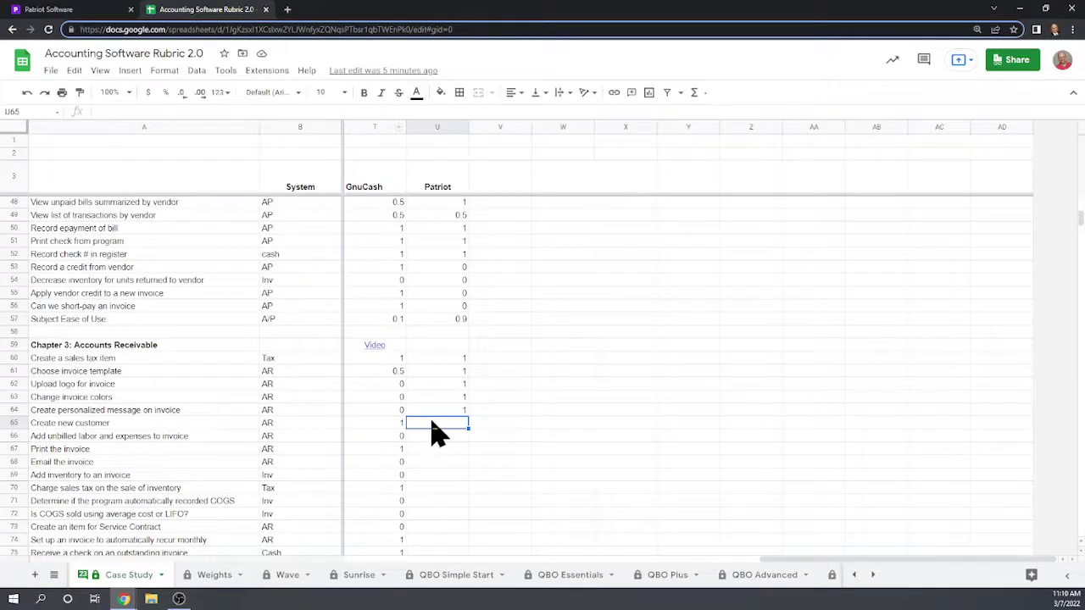
{"action": "type", "text": "1"}
{"action": "key", "text": "Return"}
{"action": "type", "text": "0"}
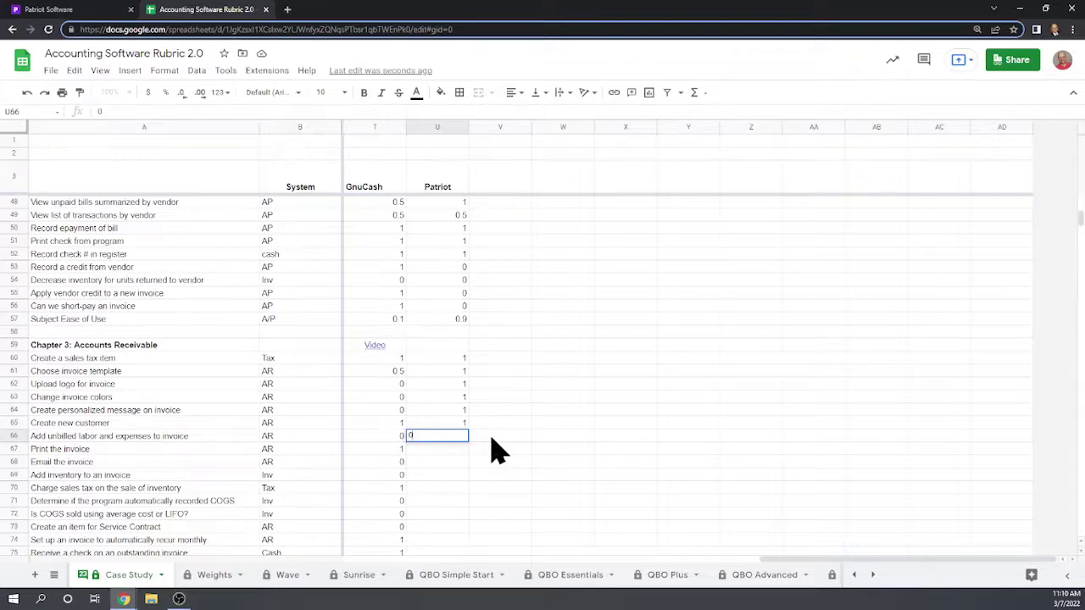
{"action": "key", "text": "Return"}
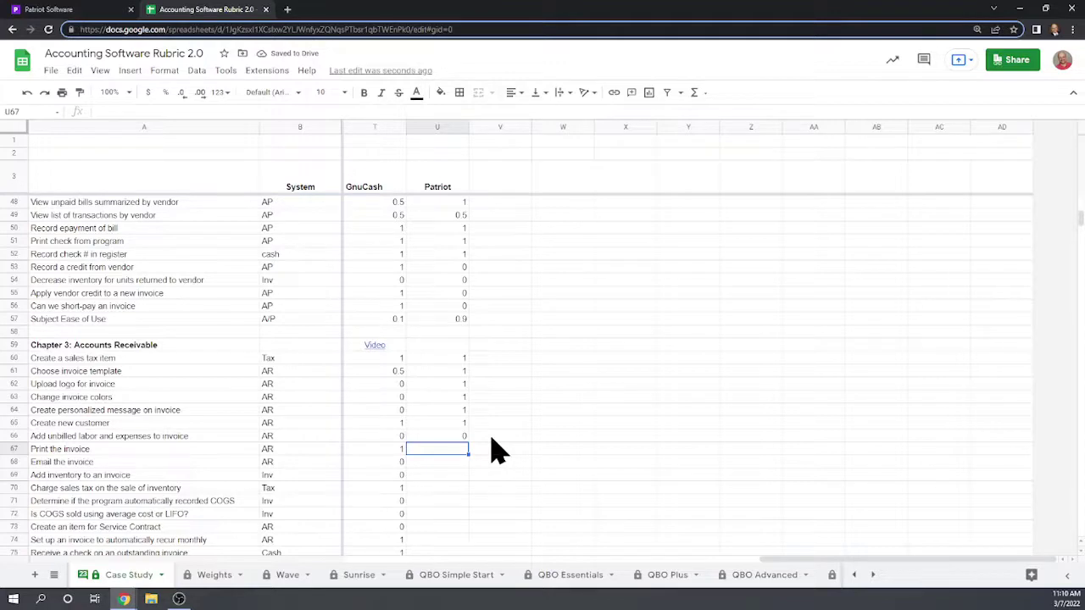
{"action": "type", "text": "1"}
{"action": "key", "text": "Return"}
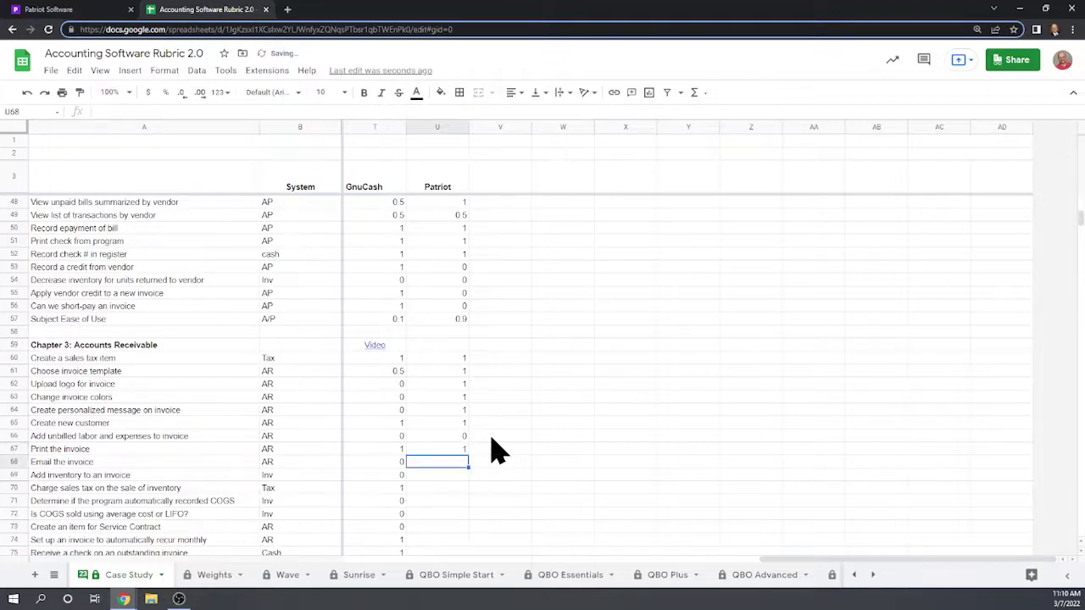
{"action": "type", "text": "1"}
{"action": "key", "text": "Return"}
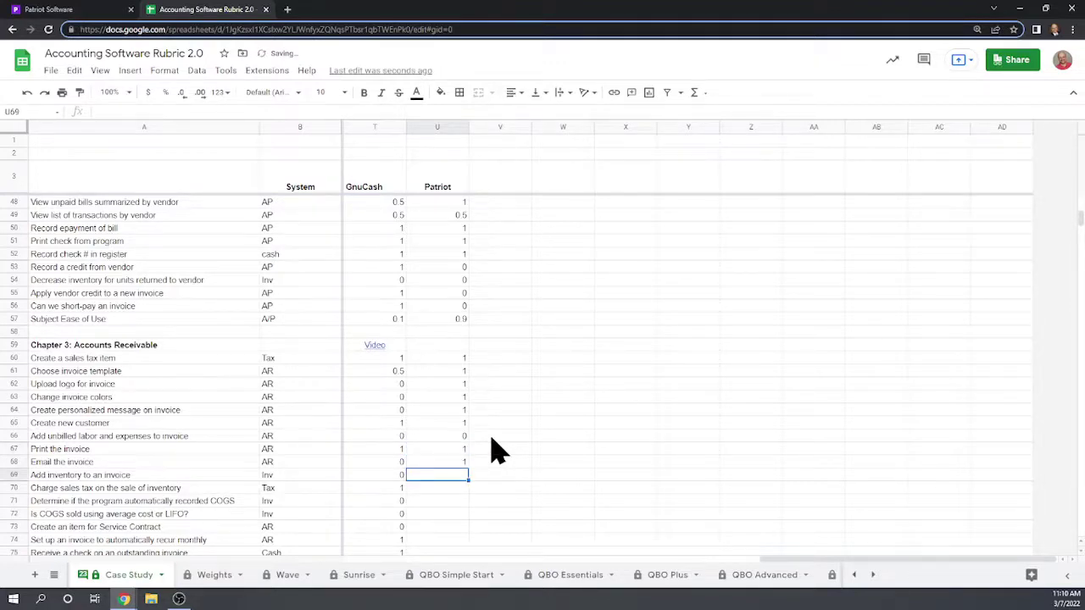
- Score Patriot 1 each for adding inventory to an invoice and charging sales tax, and 0 each for automatic COGS recording and COGS costing method
{"action": "type", "text": "1"}
{"action": "key", "text": "Return"}
{"action": "type", "text": "1"}
{"action": "key", "text": "Return"}
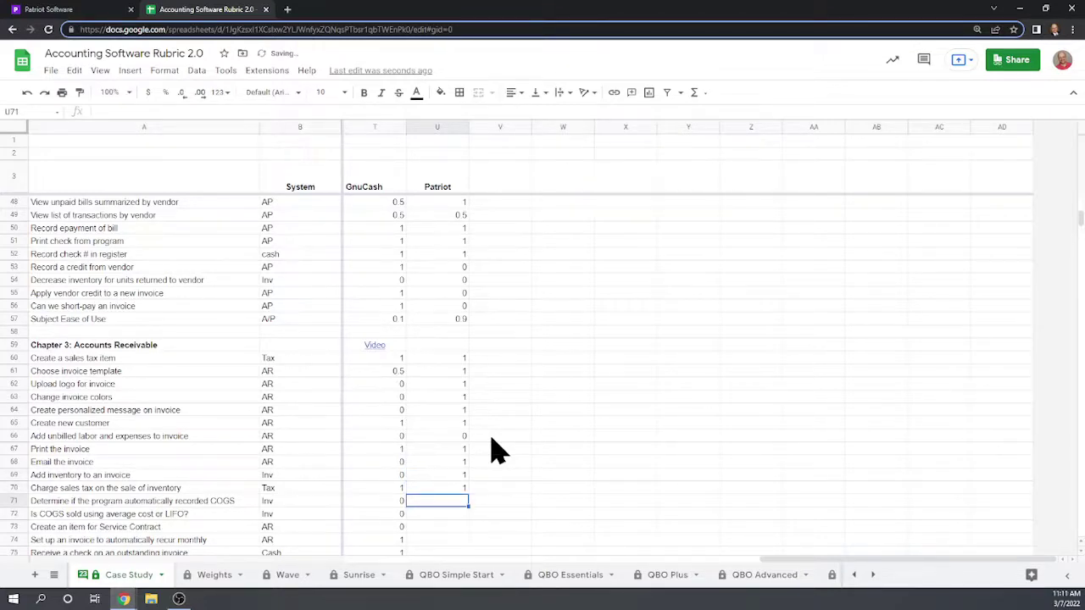
{"action": "type", "text": "0"}
{"action": "key", "text": "Return"}
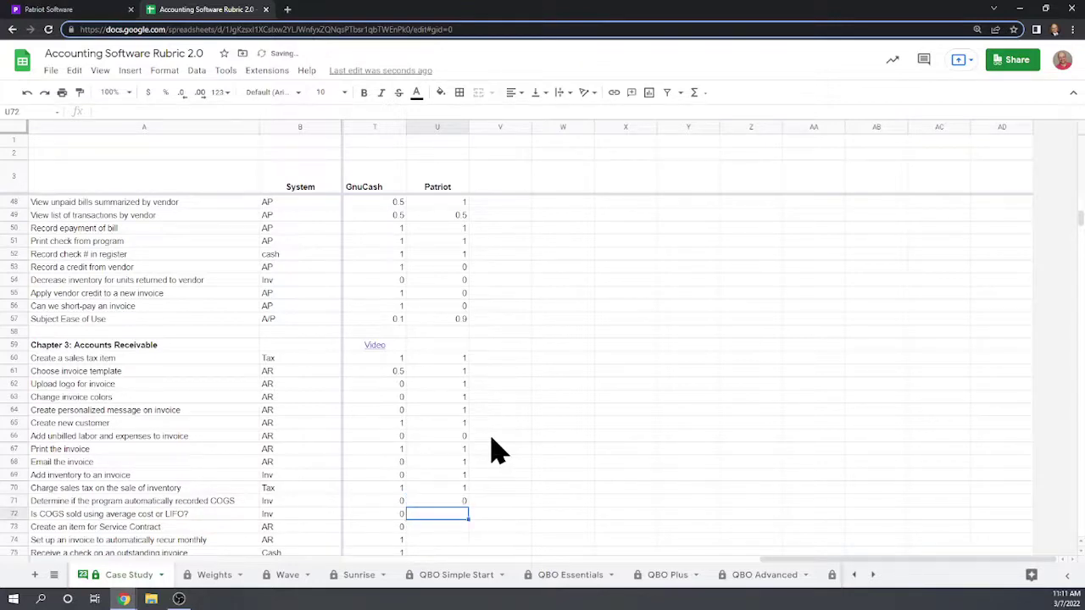
{"action": "type", "text": "0"}
{"action": "key", "text": "Return"}
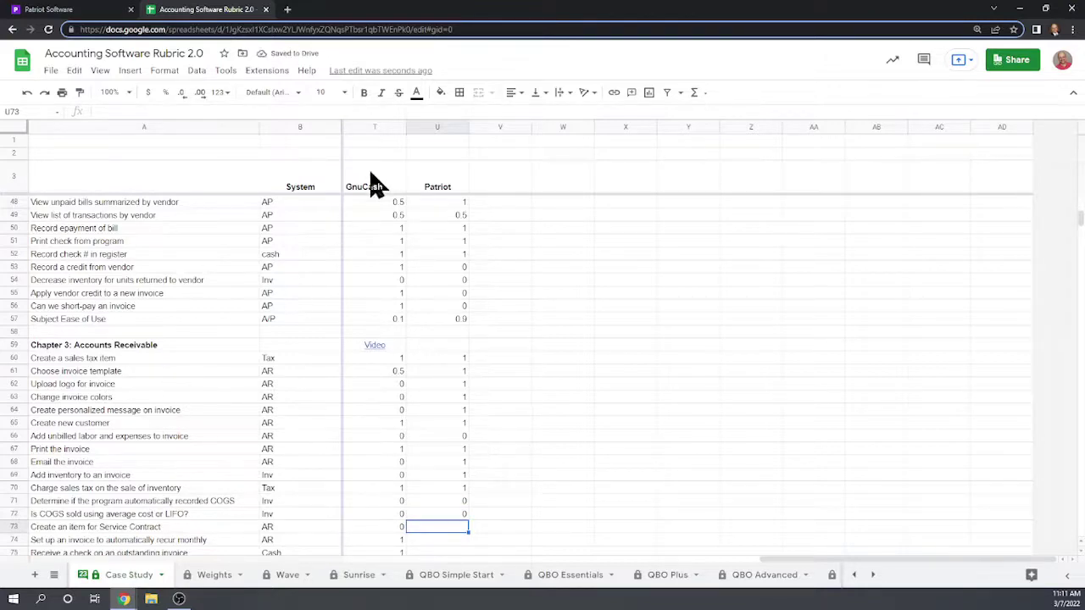
- Return to Patriot and start a new product or service described as Service Contract with a default price of $100
{"action": "left_click", "coordinate": [58, 13]}
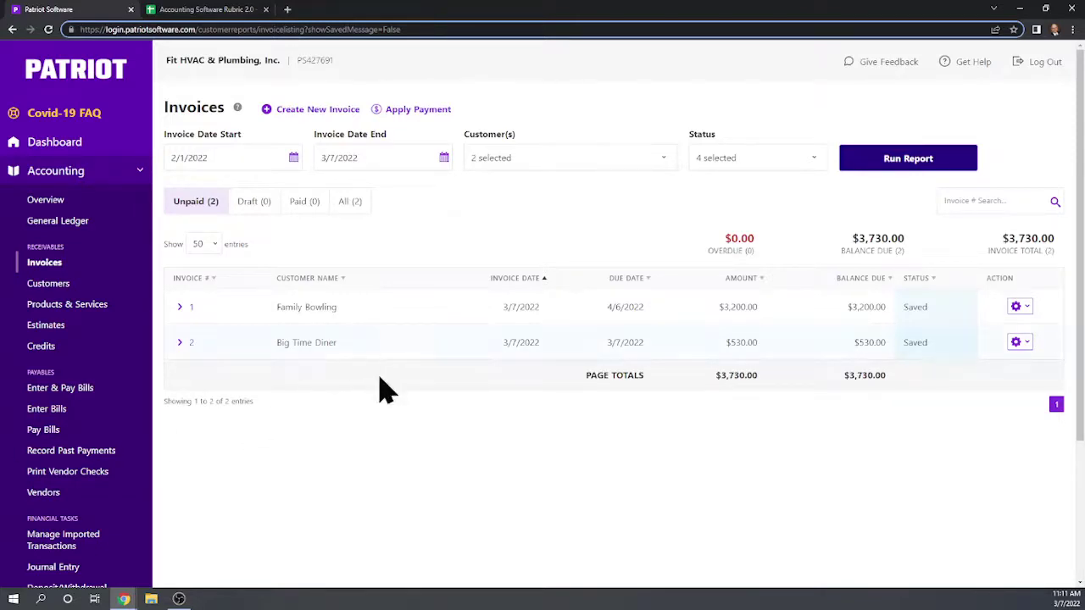
{"action": "left_click", "coordinate": [79, 306]}
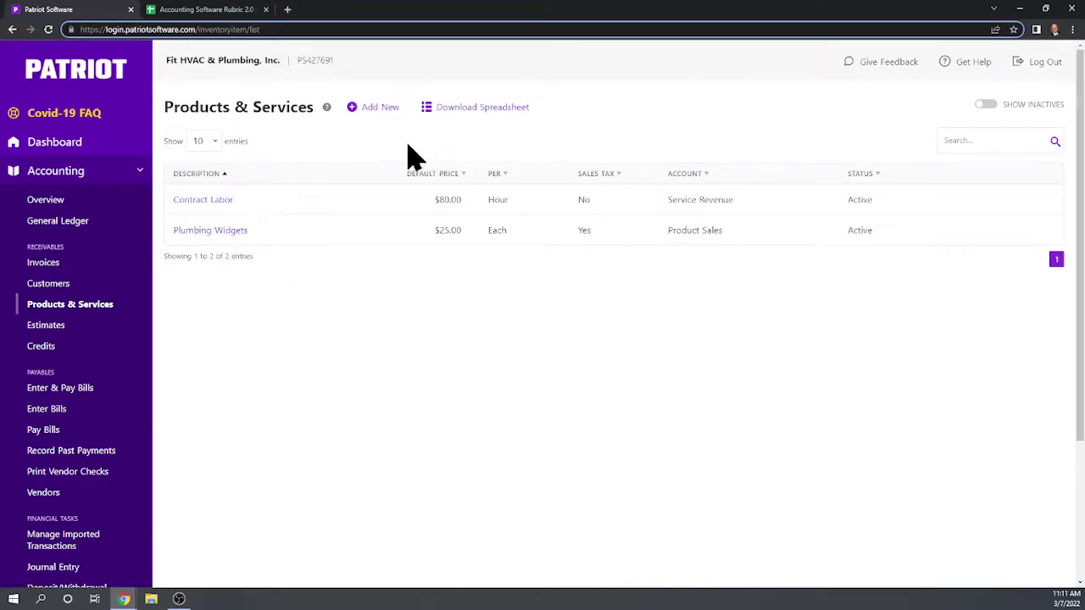
{"action": "left_click", "coordinate": [373, 109]}
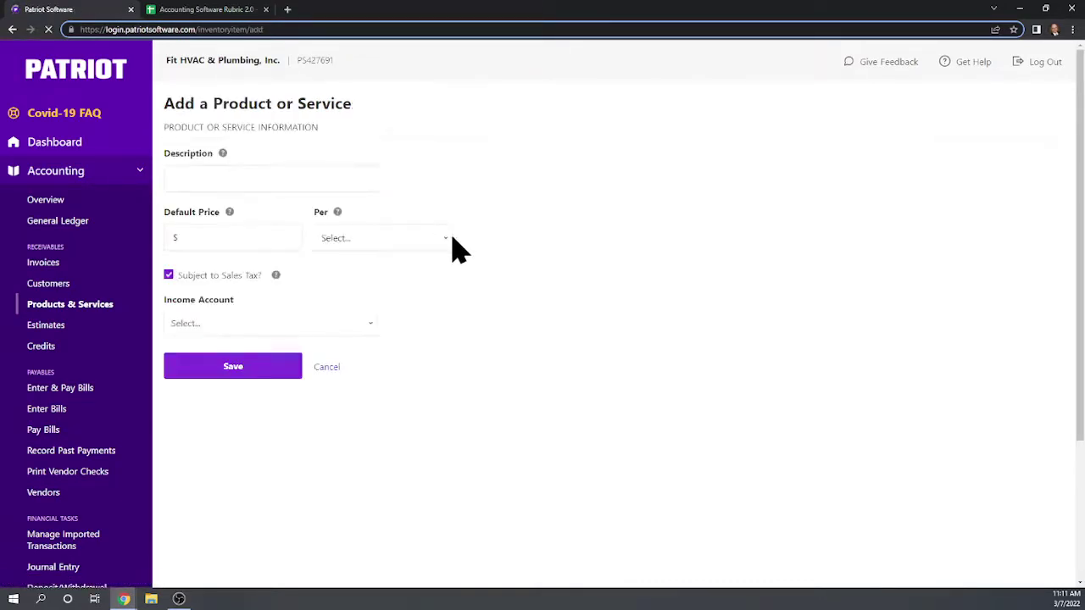
{"action": "left_click", "coordinate": [274, 180]}
{"action": "type", "text": "Service Contract"}
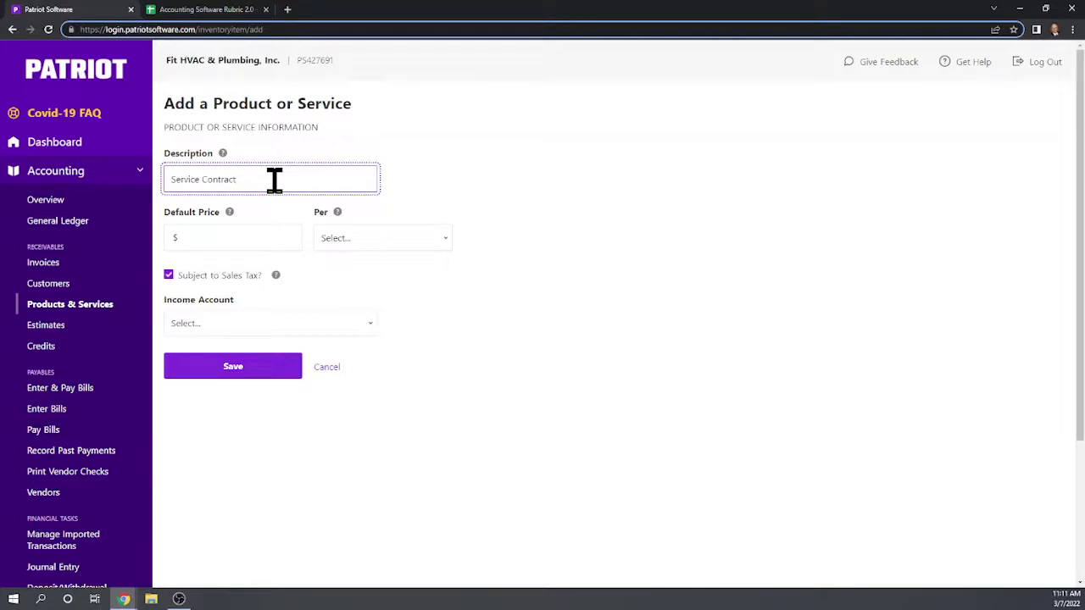
{"action": "left_click", "coordinate": [238, 236]}
{"action": "type", "text": "100"}
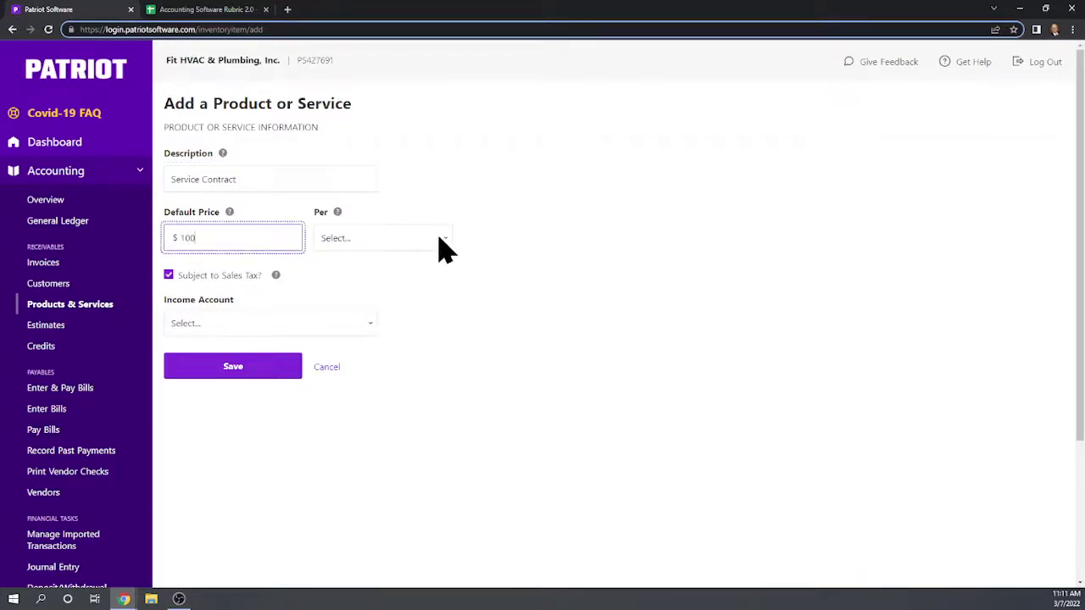
- Price the Service Contract item per Each, make it exempt from sales tax, and assign it to the Service Revenue income account
{"action": "left_click", "coordinate": [440, 240]}
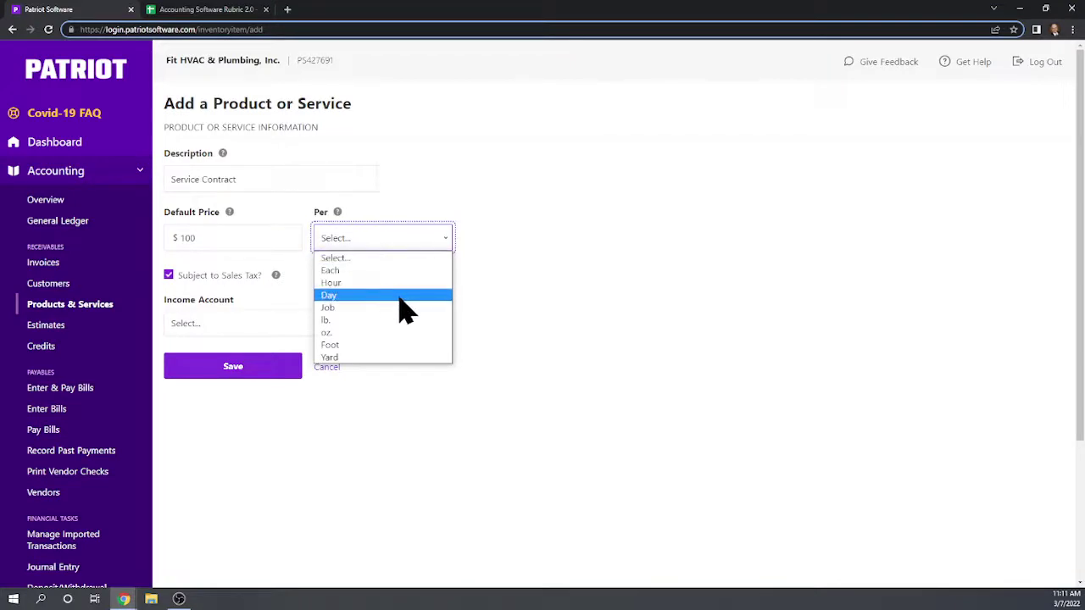
{"action": "left_click", "coordinate": [377, 241]}
{"action": "left_click", "coordinate": [381, 245]}
{"action": "left_click", "coordinate": [346, 277]}
{"action": "left_click", "coordinate": [611, 342]}
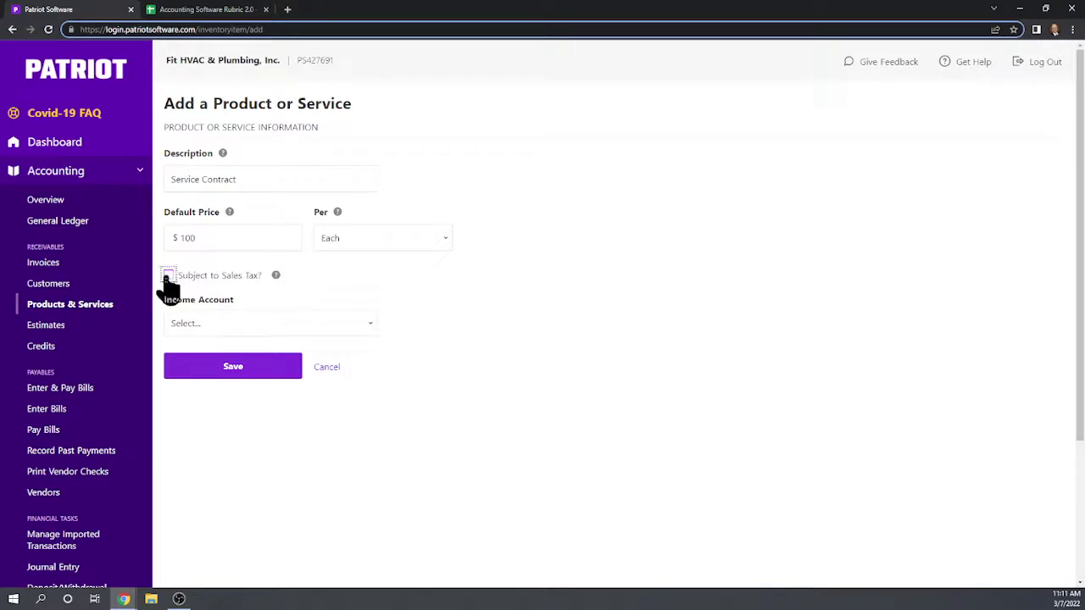
{"action": "left_click", "coordinate": [370, 325]}
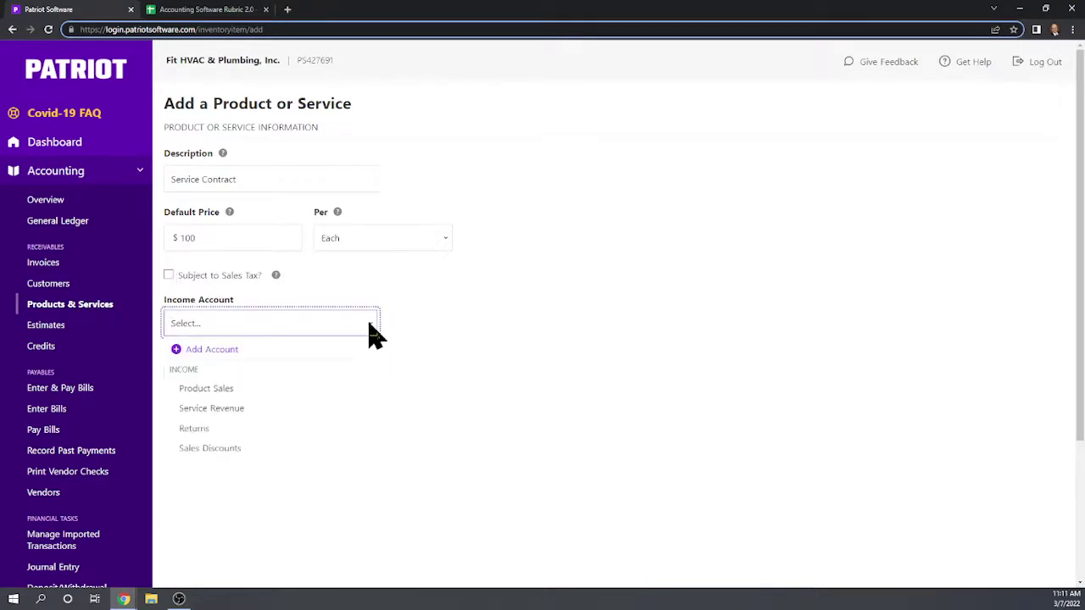
{"action": "scroll", "coordinate": [282, 403], "scroll_direction": "down", "scroll_amount": 1}
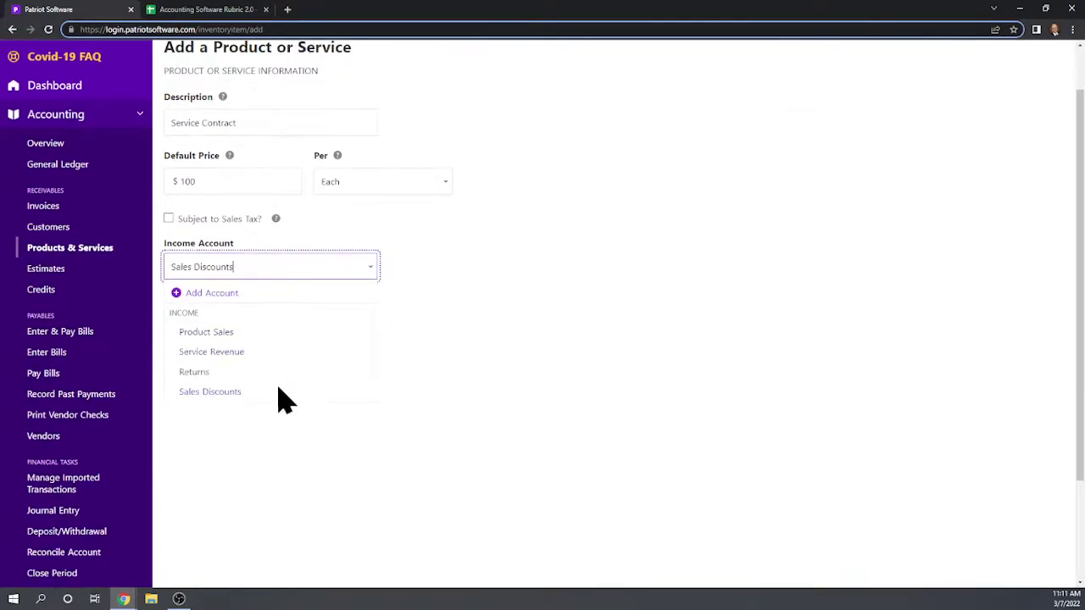
{"action": "left_click", "coordinate": [227, 352]}
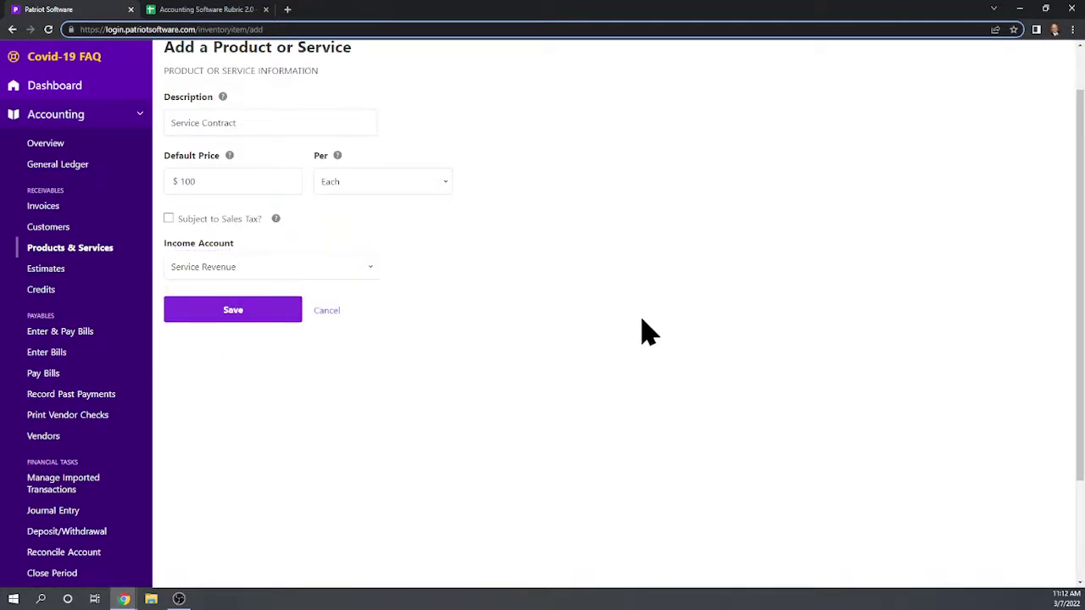
{"action": "scroll", "coordinate": [644, 331], "scroll_direction": "up", "scroll_amount": 1}
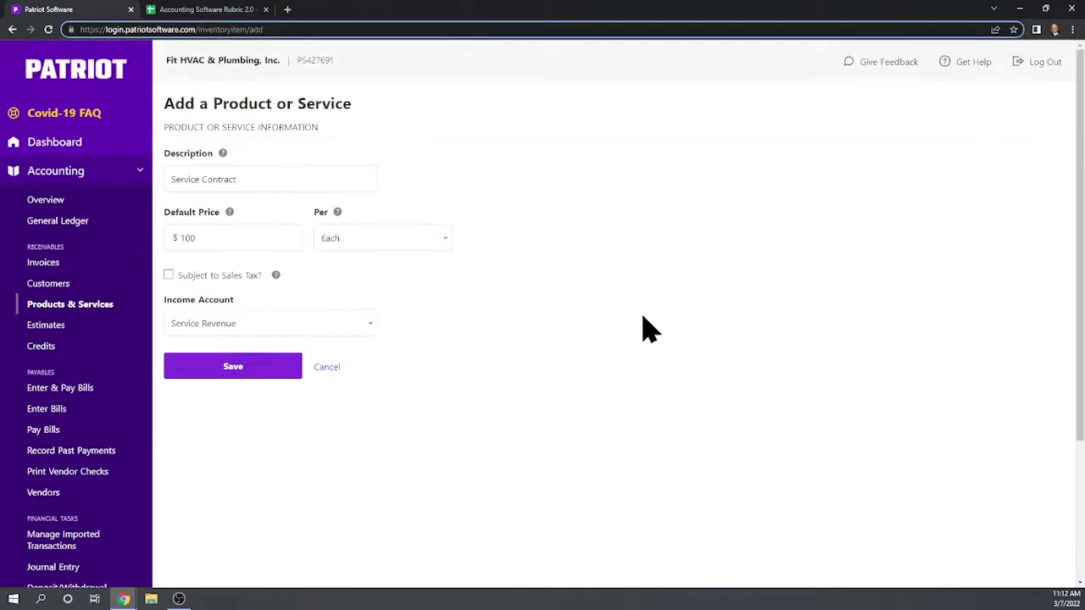
- Save the Service Contract item and start a new invoice for a newly added customer with the business name Trampoline City
{"action": "left_click", "coordinate": [232, 380]}
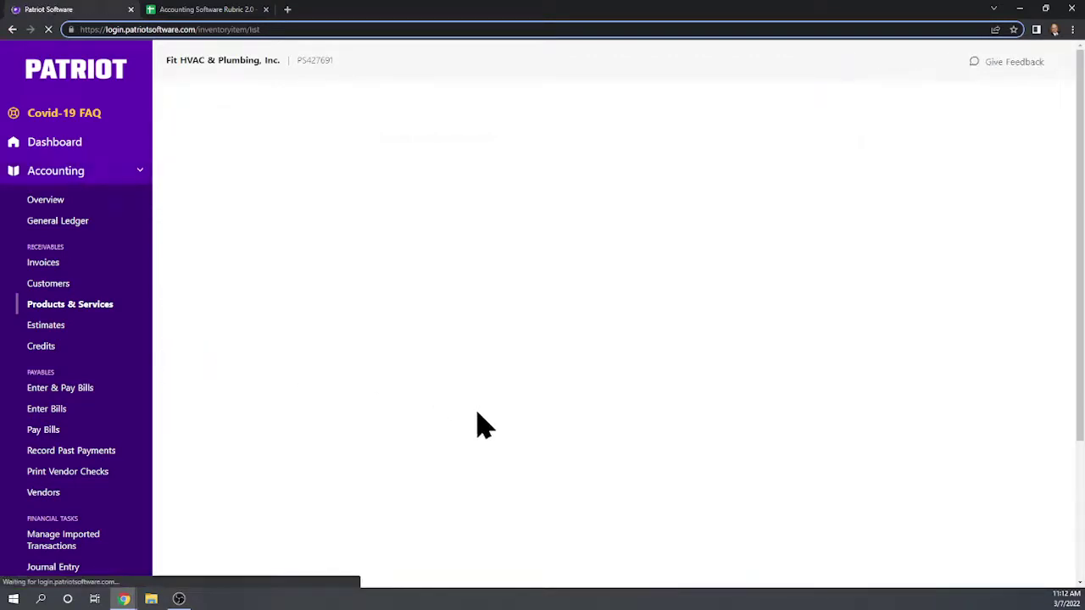
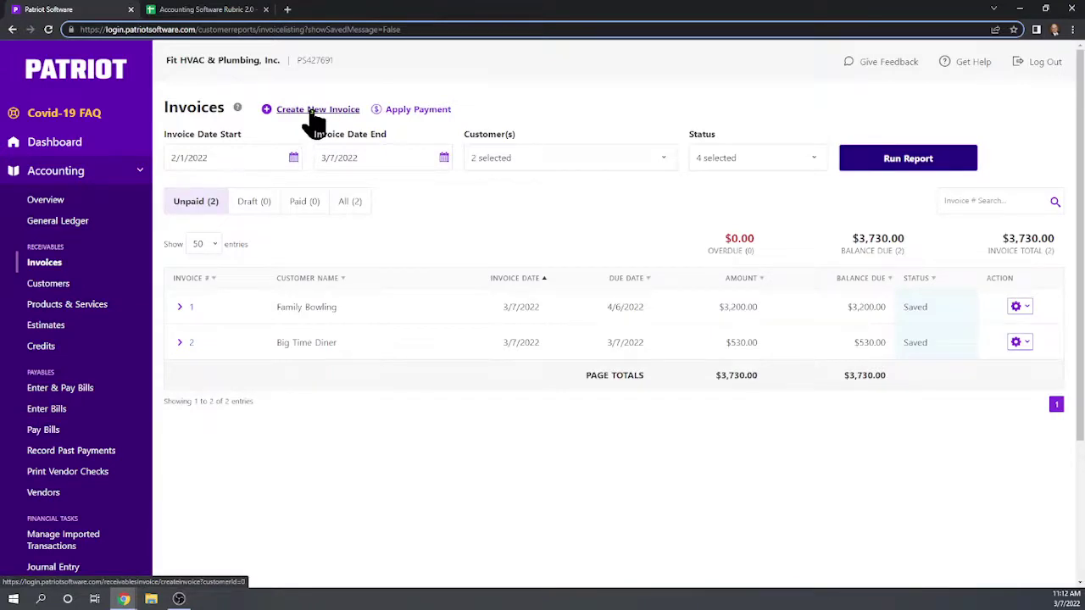
{"action": "left_click", "coordinate": [311, 112]}
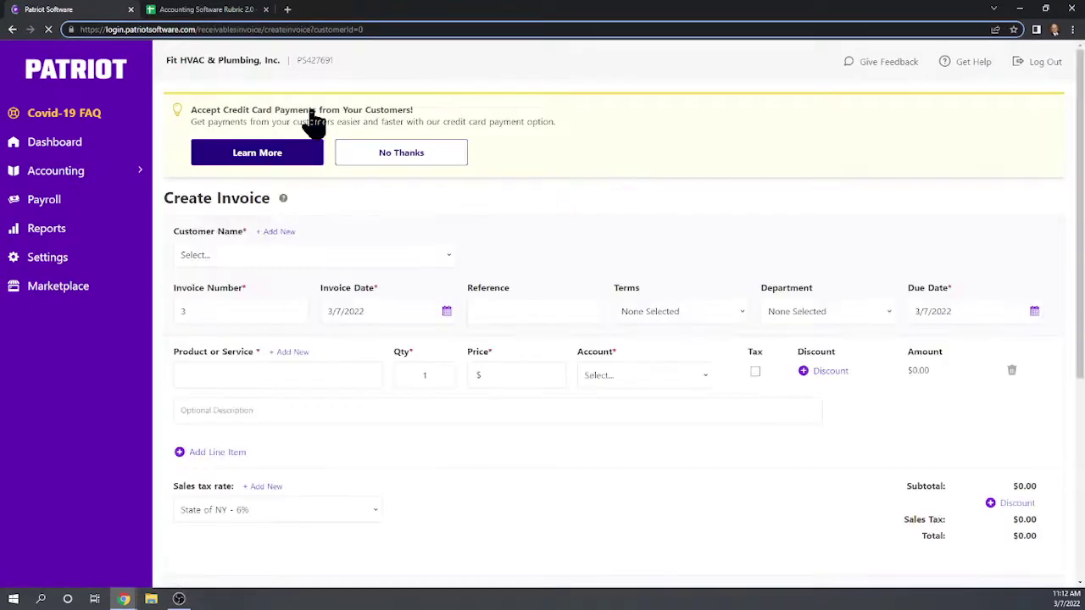
{"action": "left_click", "coordinate": [276, 232]}
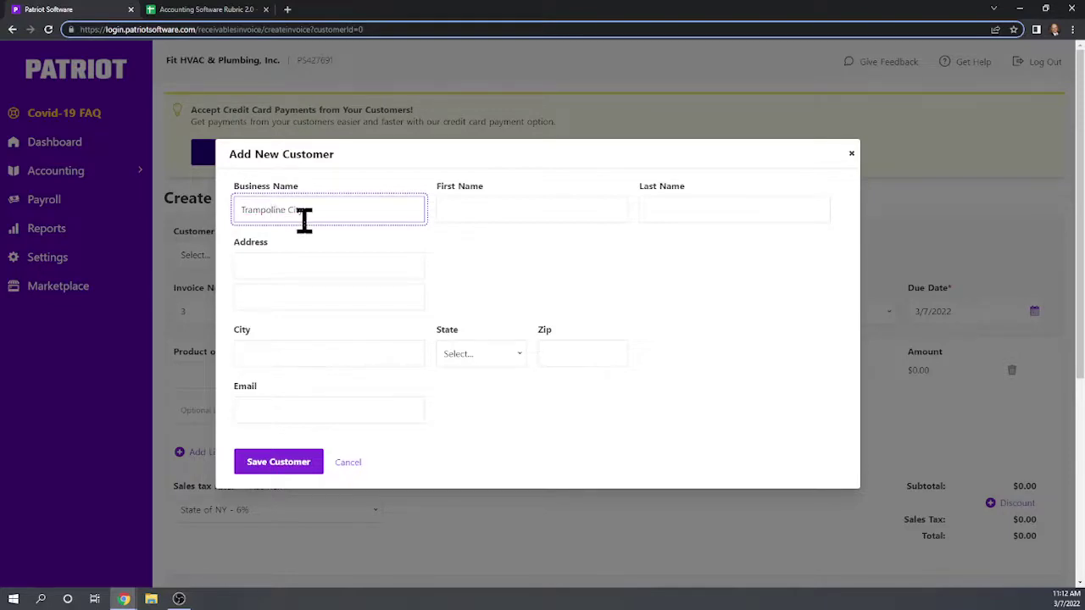
{"action": "left_click", "coordinate": [318, 263]}
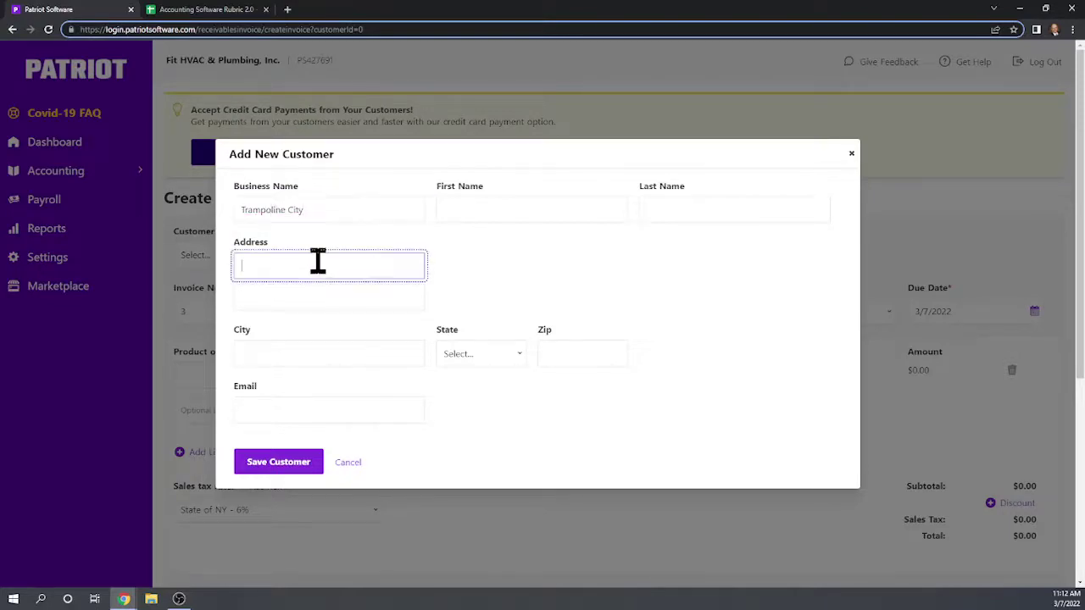
{"action": "left_click", "coordinate": [283, 463]}
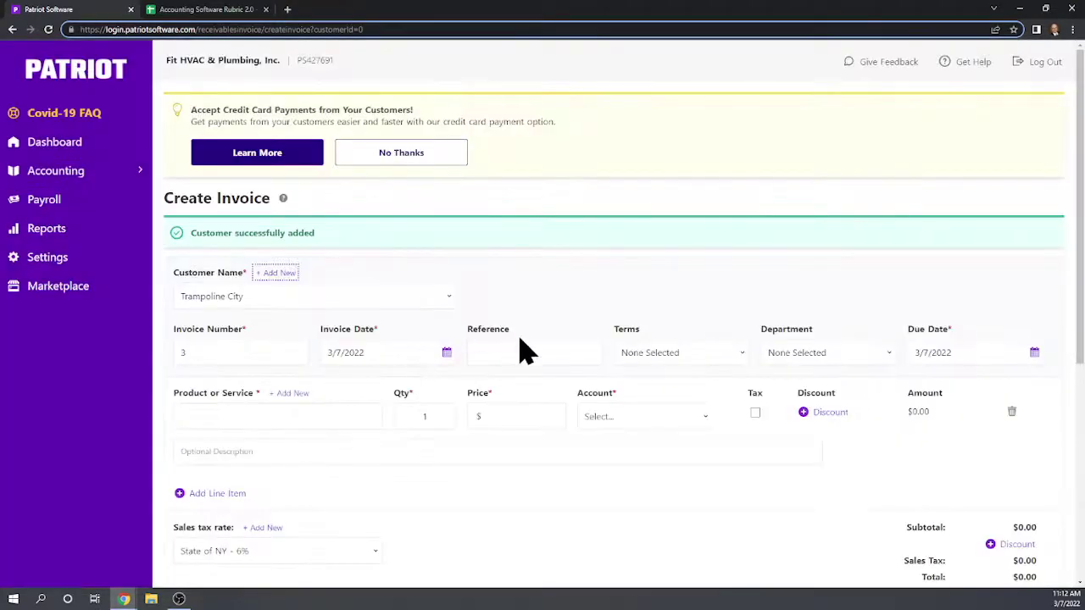
- Add an untaxed Service Contract line to the Trampoline City invoice and create the invoice
{"action": "scroll", "coordinate": [548, 283], "scroll_direction": "down", "scroll_amount": 1}
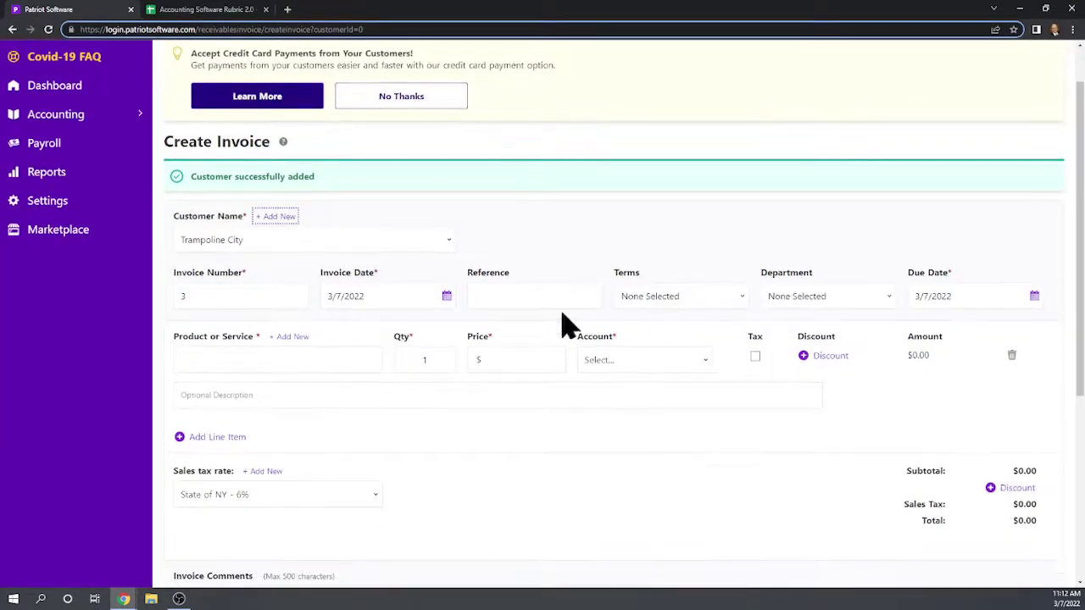
{"action": "left_click", "coordinate": [219, 362]}
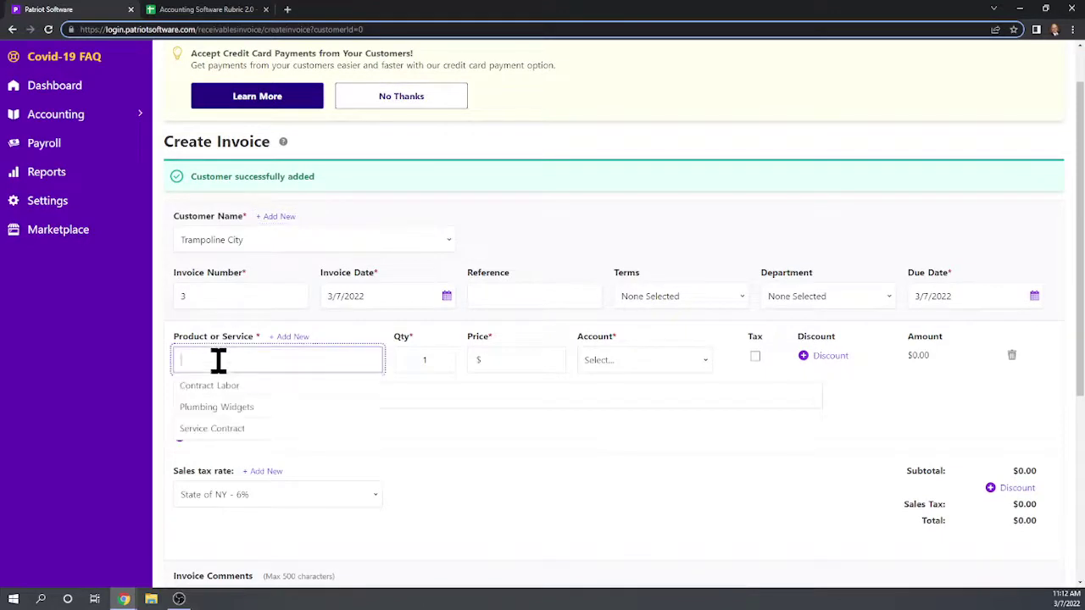
{"action": "left_click", "coordinate": [207, 430]}
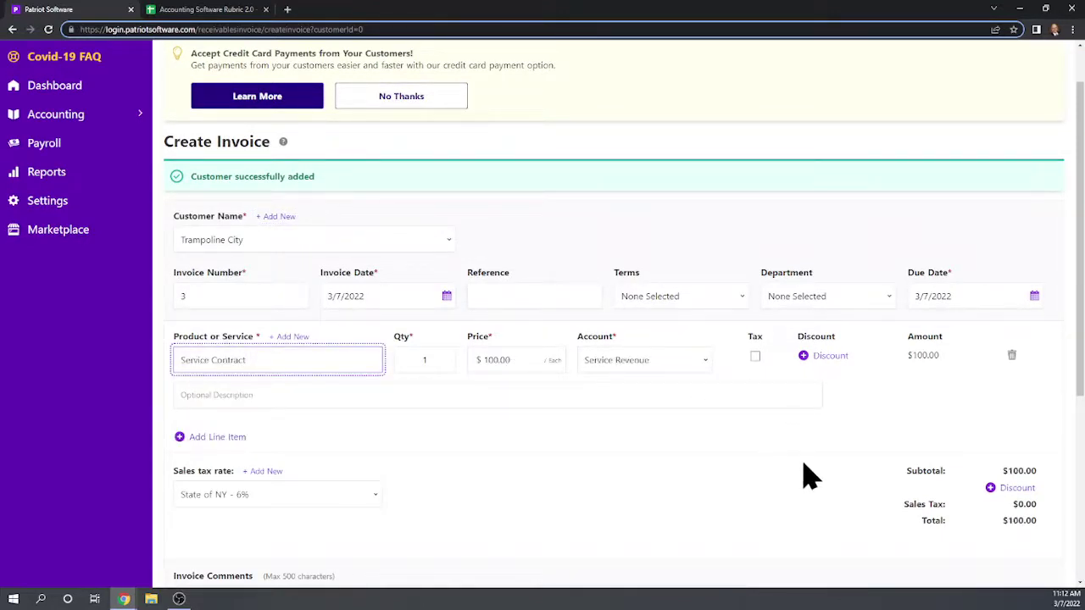
{"action": "scroll", "coordinate": [807, 475], "scroll_direction": "down", "scroll_amount": 1}
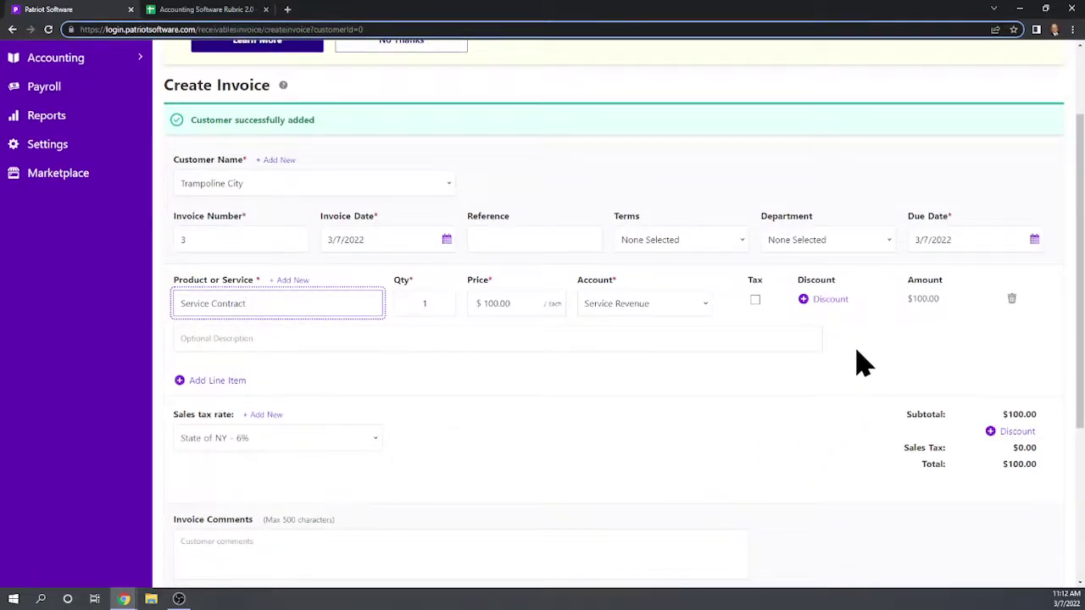
{"action": "left_click", "coordinate": [756, 302]}
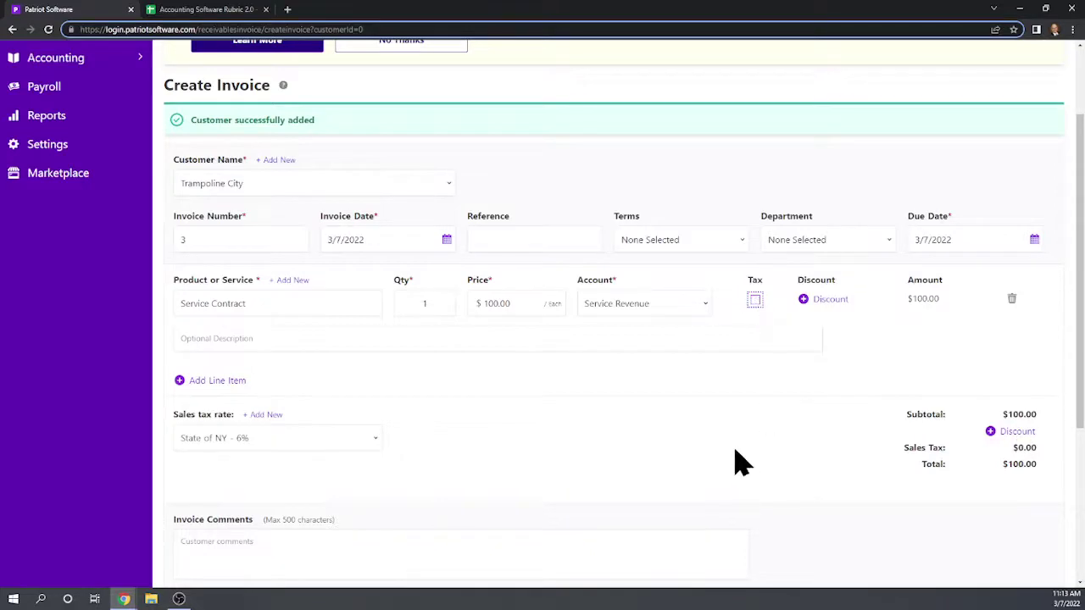
{"action": "scroll", "coordinate": [678, 415], "scroll_direction": "down", "scroll_amount": 3}
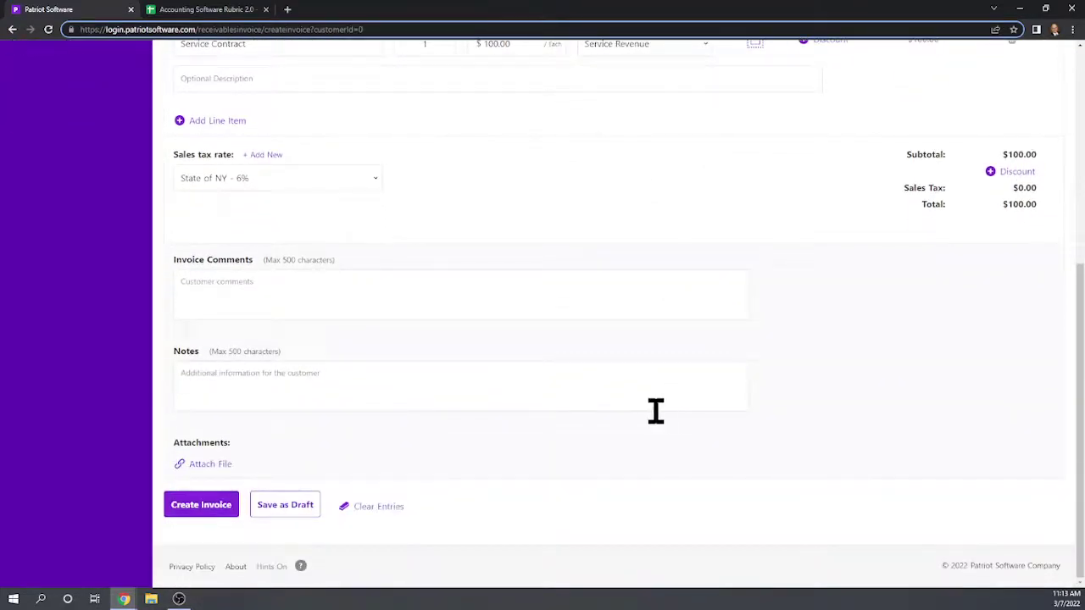
{"action": "scroll", "coordinate": [642, 407], "scroll_direction": "up", "scroll_amount": 5}
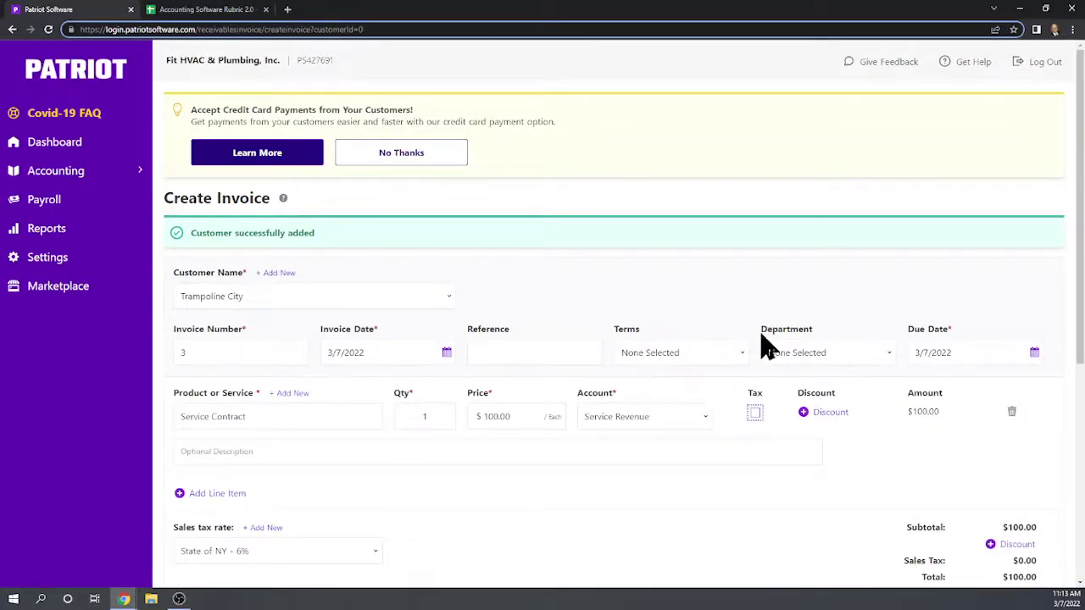
{"action": "scroll", "coordinate": [792, 322], "scroll_direction": "down", "scroll_amount": 1}
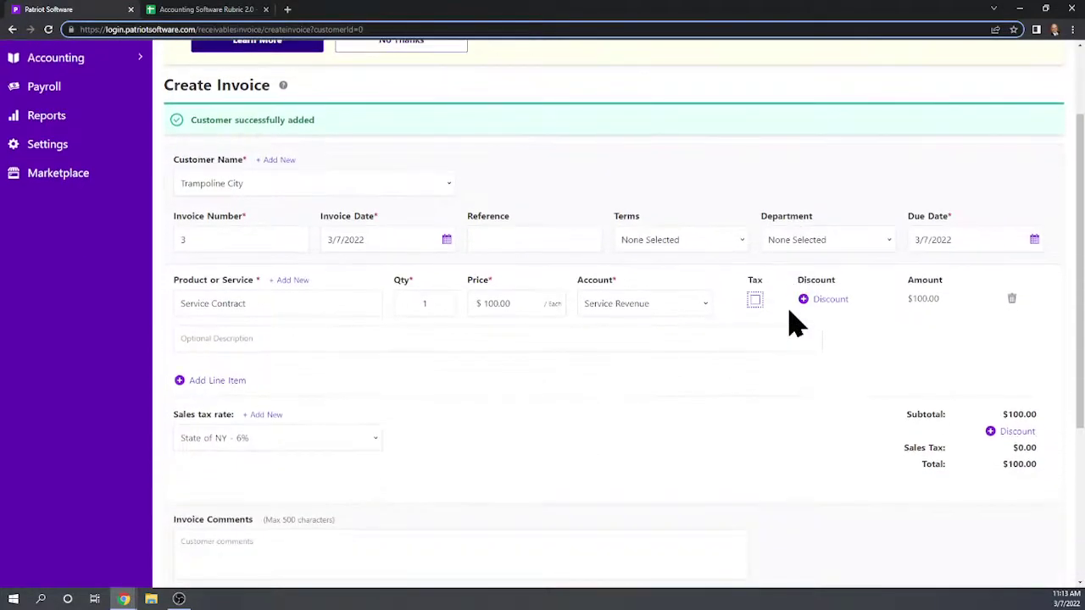
{"action": "scroll", "coordinate": [788, 326], "scroll_direction": "down", "scroll_amount": 2}
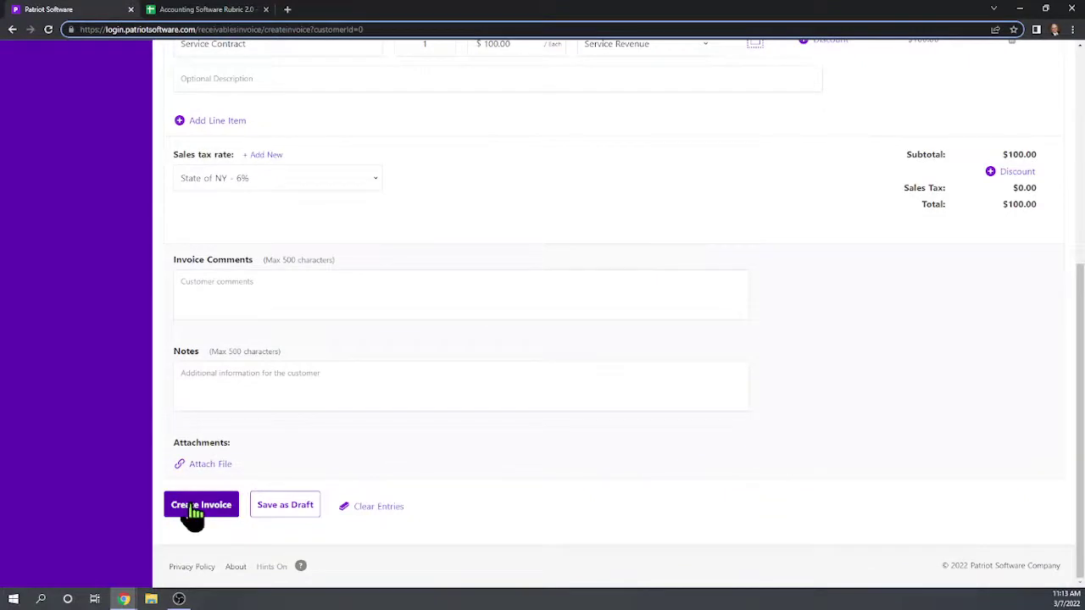
{"action": "left_click", "coordinate": [193, 508]}
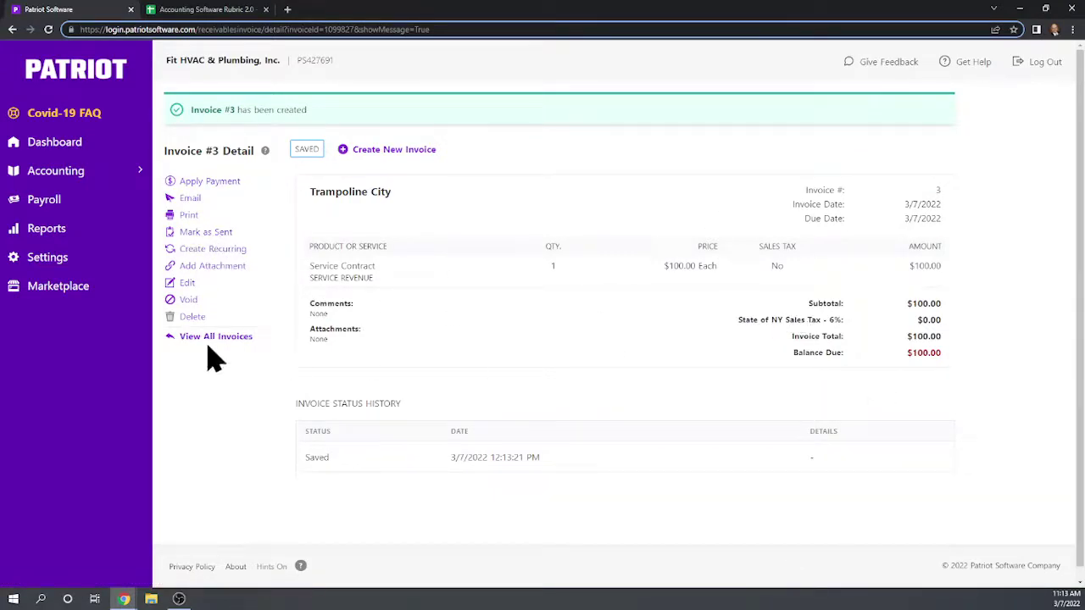
- Try to make the new invoice recurring and save the default invoice email and template settings
{"action": "left_click", "coordinate": [218, 251]}
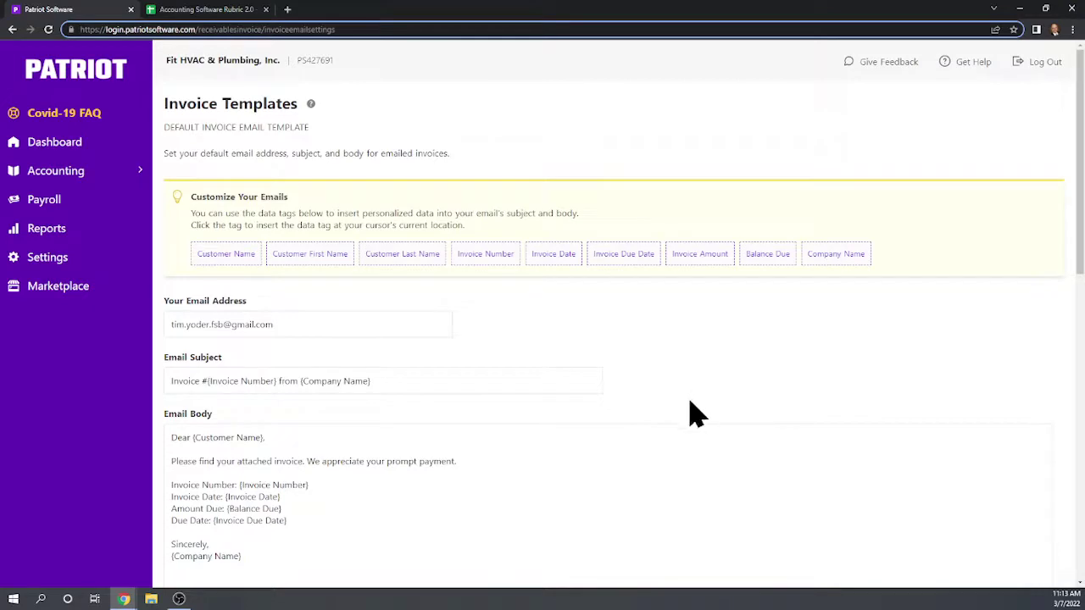
{"action": "scroll", "coordinate": [632, 417], "scroll_direction": "down", "scroll_amount": 1}
{"action": "scroll", "coordinate": [624, 373], "scroll_direction": "down", "scroll_amount": 1}
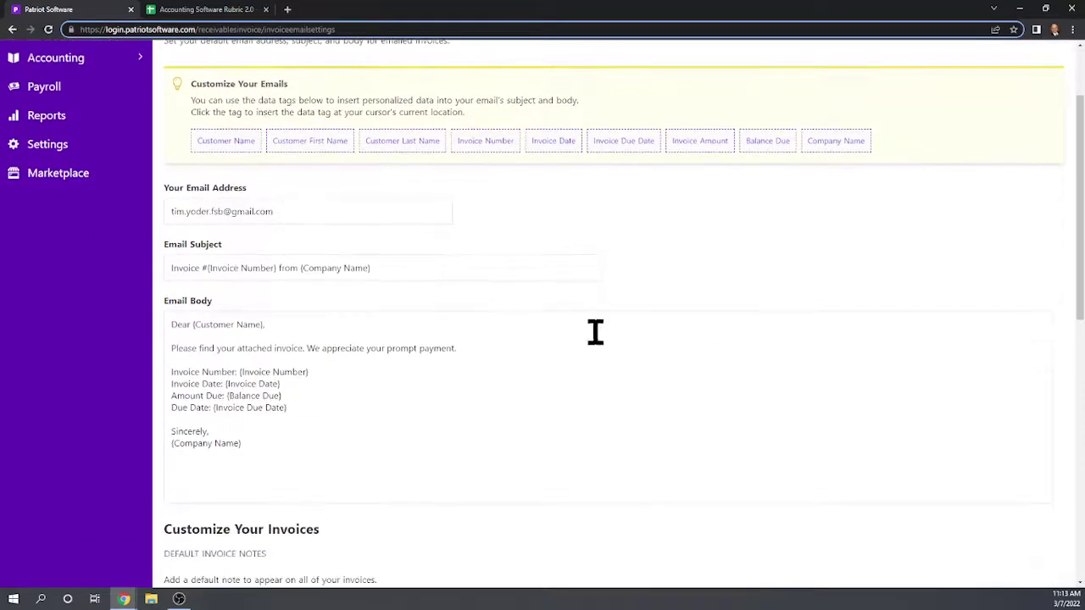
{"action": "scroll", "coordinate": [359, 308], "scroll_direction": "down", "scroll_amount": 3}
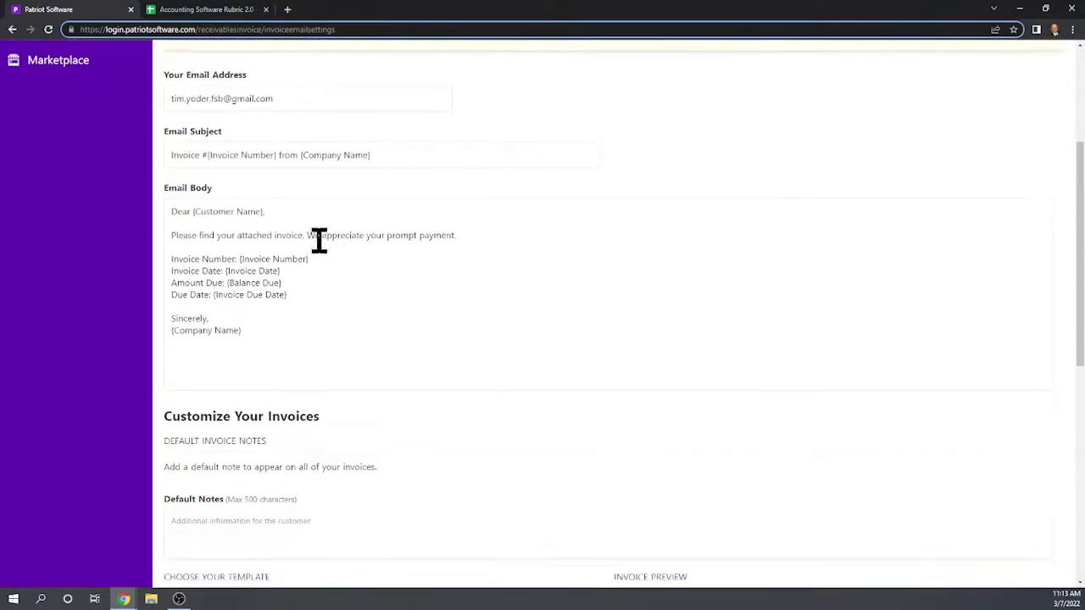
{"action": "scroll", "coordinate": [218, 389], "scroll_direction": "down", "scroll_amount": 6}
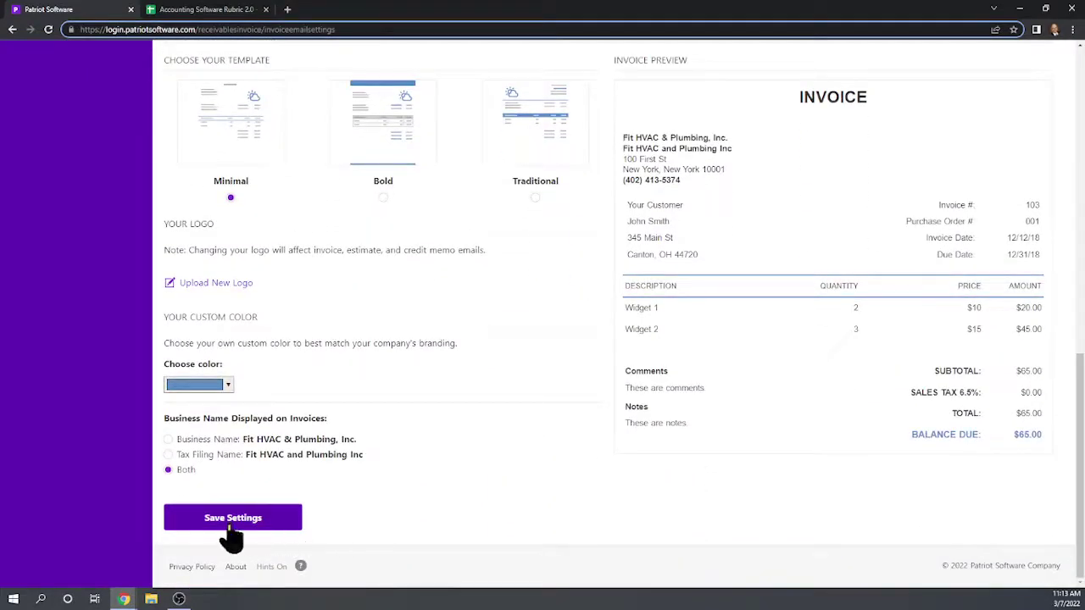
{"action": "left_click", "coordinate": [227, 524]}
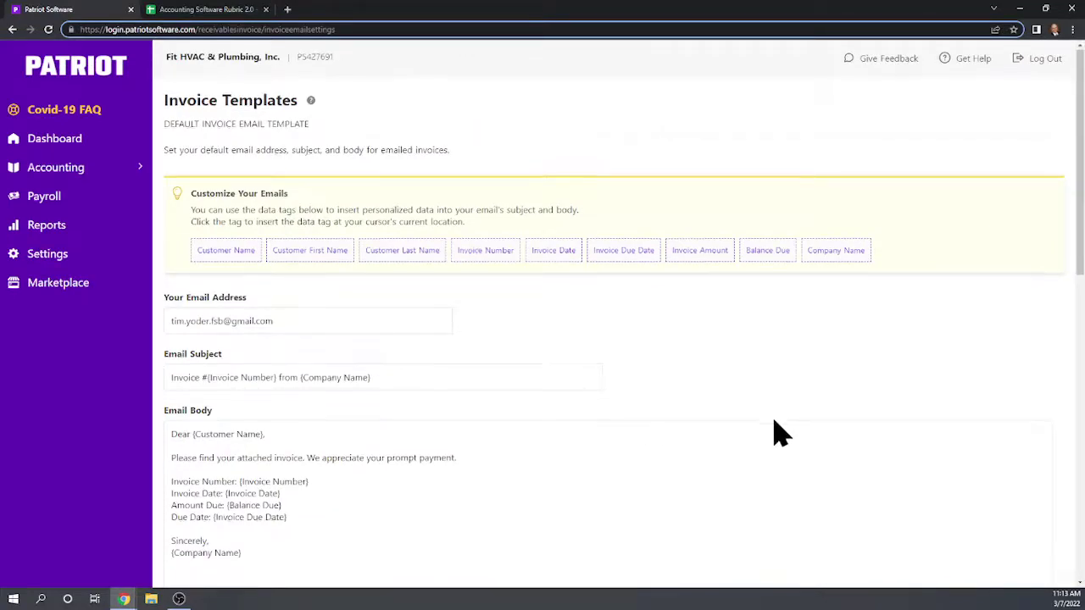
- Review the saved invoice template settings and return to the list of invoices
{"action": "scroll", "coordinate": [776, 428], "scroll_direction": "down", "scroll_amount": 2}
{"action": "scroll", "coordinate": [775, 420], "scroll_direction": "down", "scroll_amount": 7}
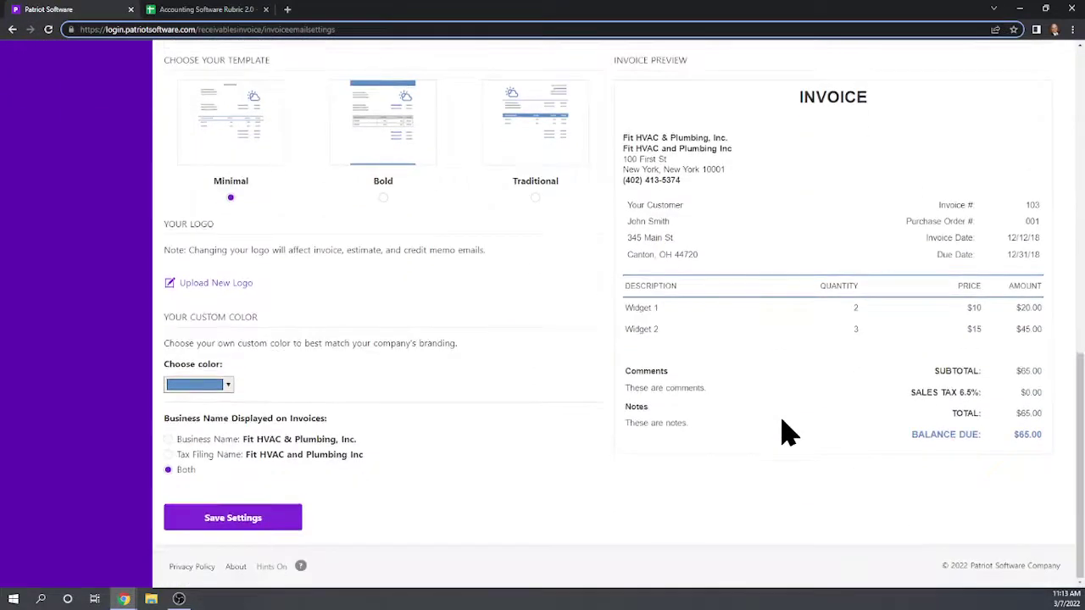
{"action": "scroll", "coordinate": [780, 428], "scroll_direction": "up", "scroll_amount": 10}
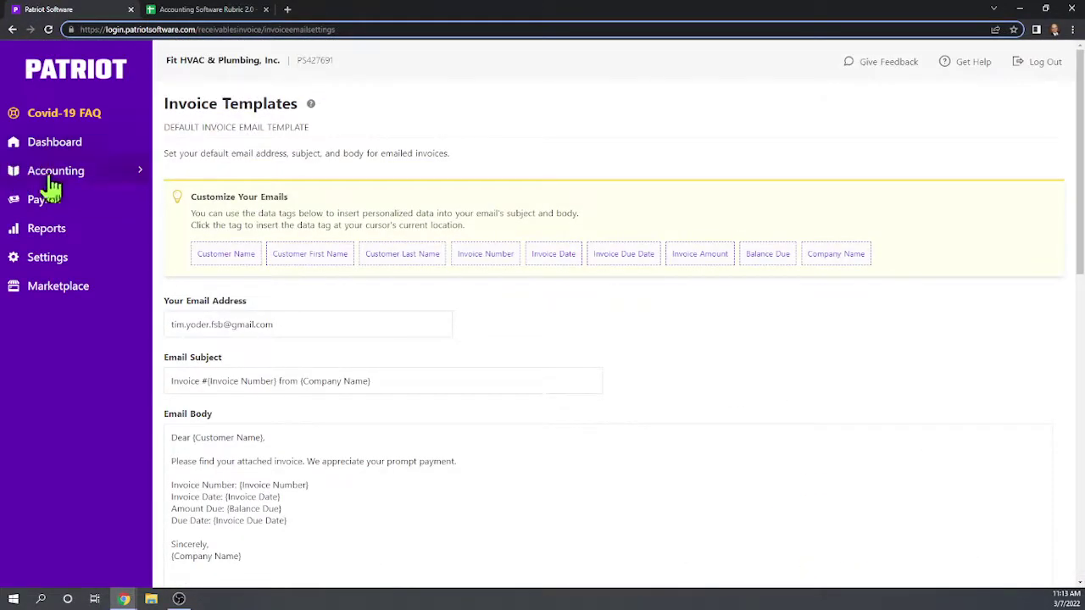
{"action": "left_click", "coordinate": [53, 178]}
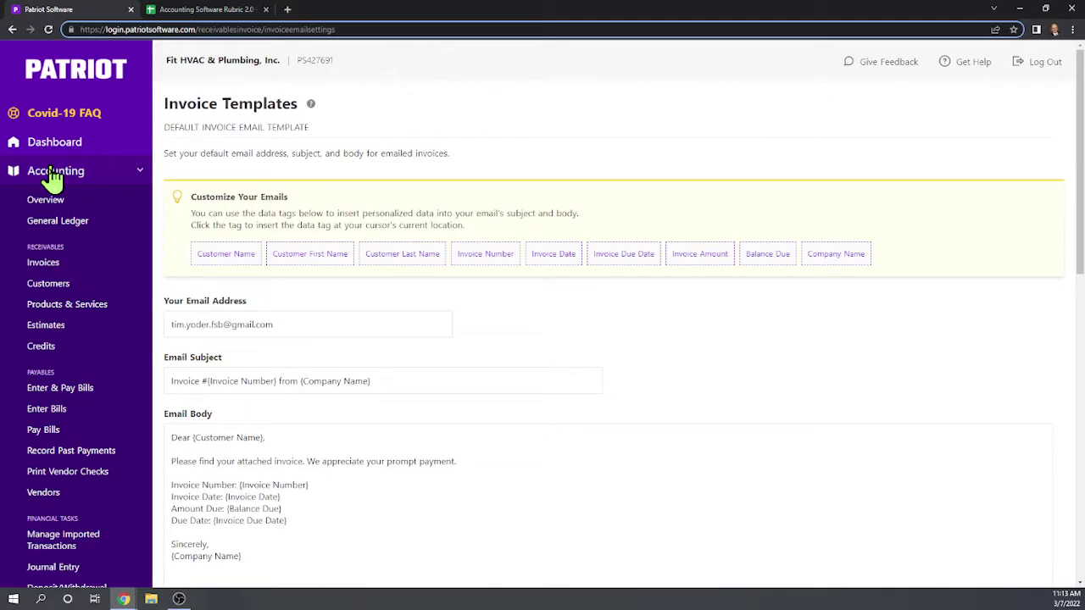
{"action": "left_click", "coordinate": [43, 265]}
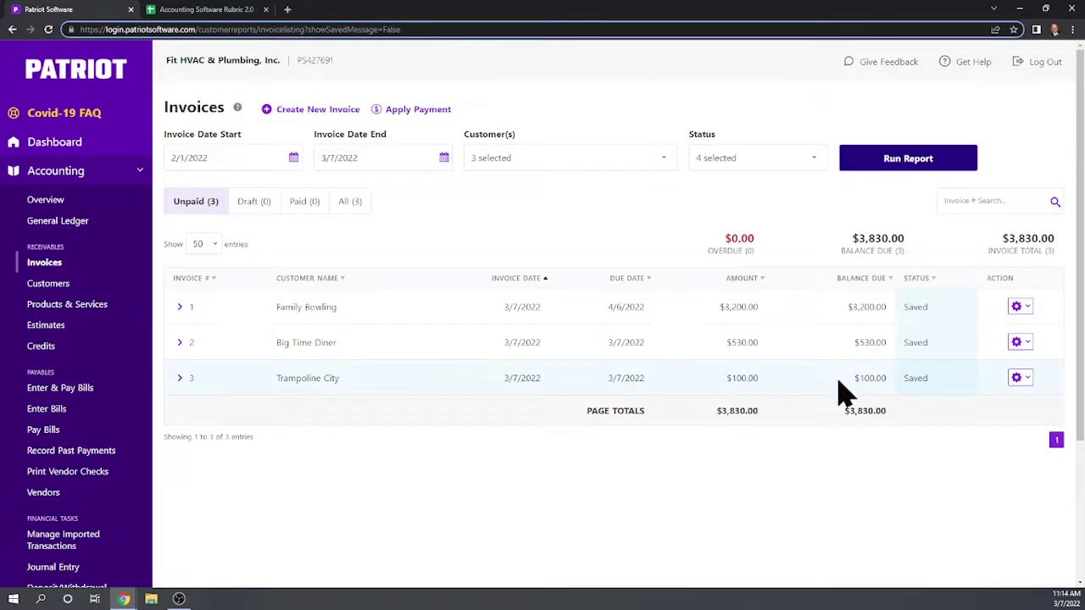
- Open the details of the Trampoline City invoice and start a recurring schedule for it
{"action": "left_click", "coordinate": [1028, 380]}
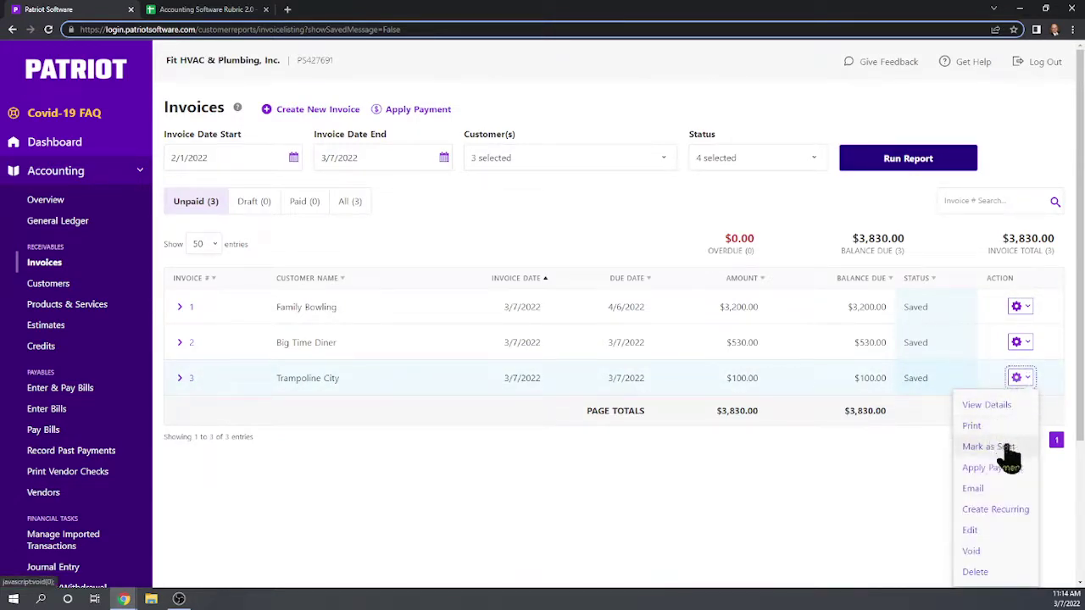
{"action": "scroll", "coordinate": [1011, 484], "scroll_direction": "down", "scroll_amount": 1}
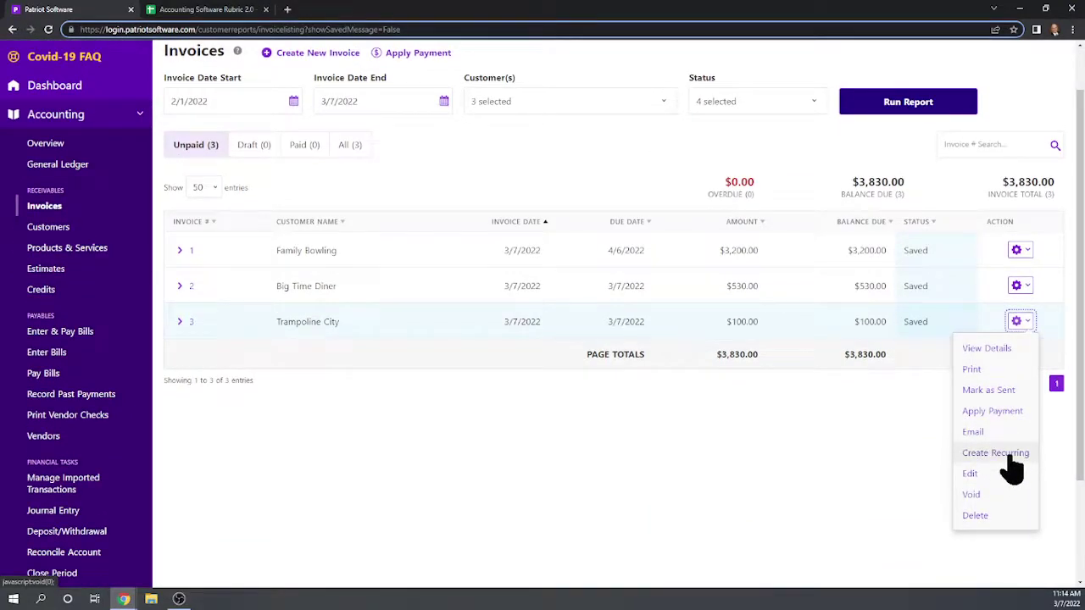
{"action": "left_click", "coordinate": [179, 323]}
{"action": "scroll", "coordinate": [381, 318], "scroll_direction": "down", "scroll_amount": 3}
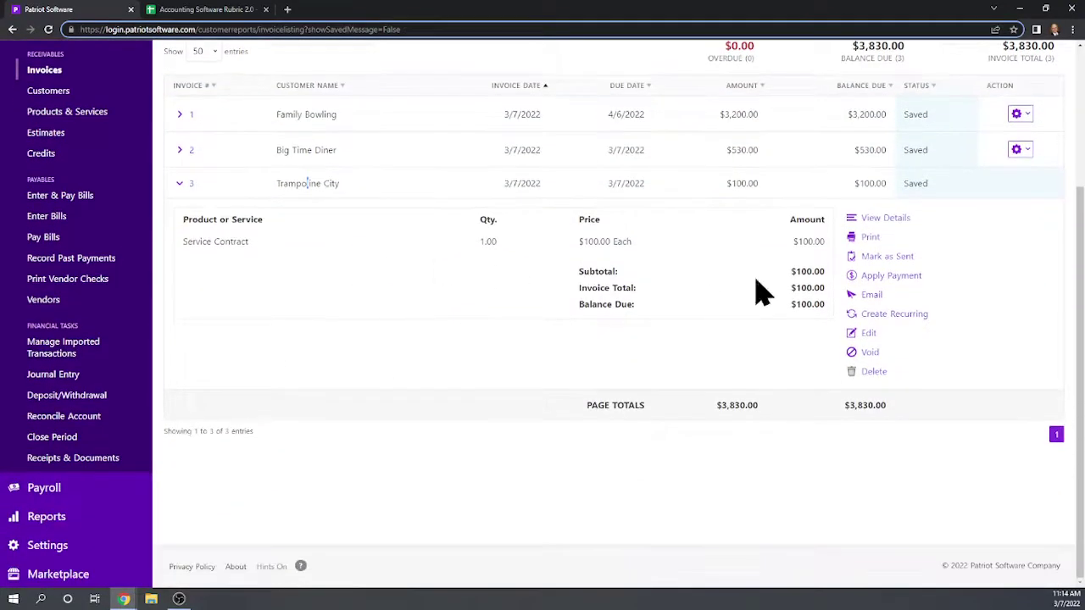
{"action": "left_click", "coordinate": [895, 221]}
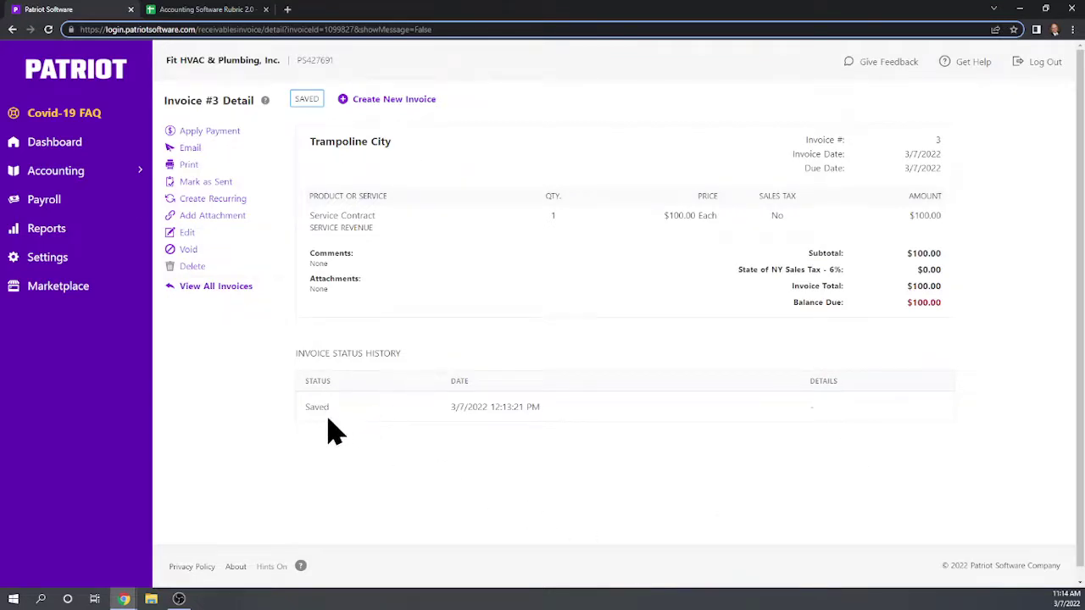
{"action": "left_click", "coordinate": [219, 200]}
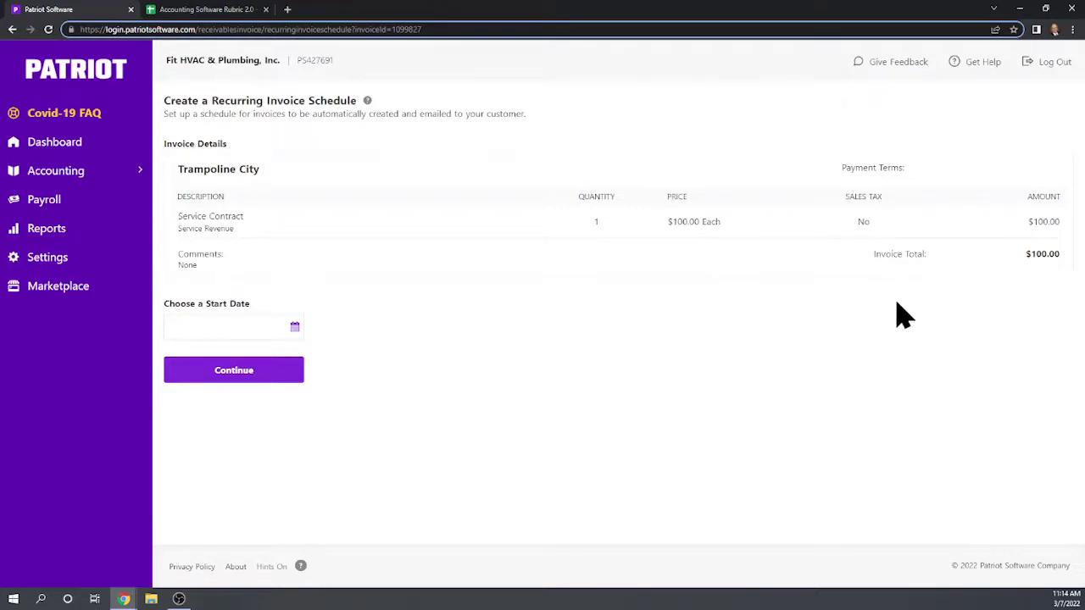
- Set the recurring schedule's start date to 4/4/2022 and continue to the remaining schedule options
{"action": "left_click", "coordinate": [244, 324]}
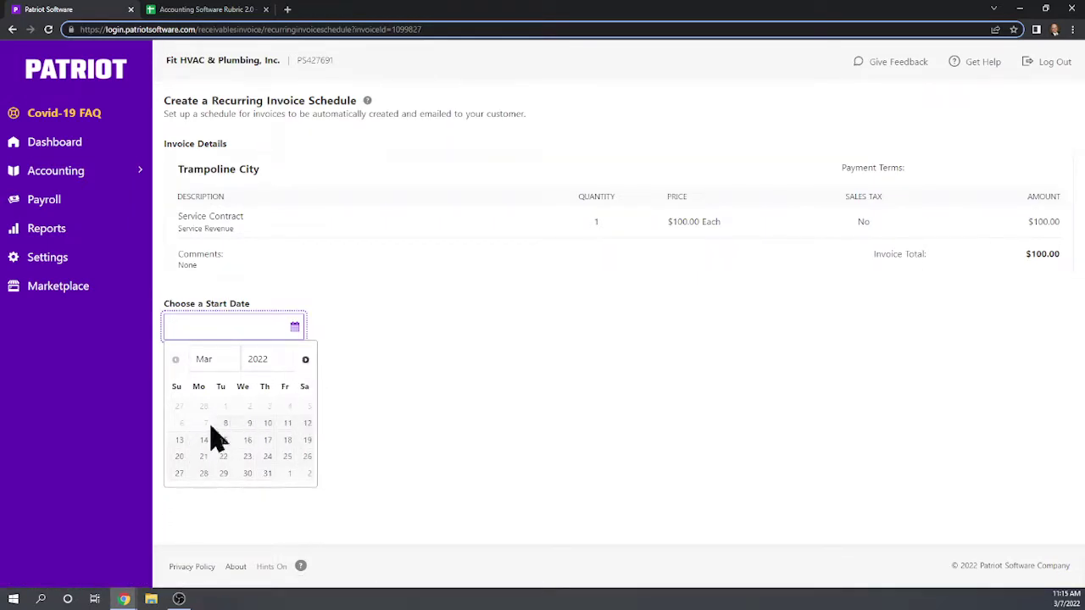
{"action": "left_click", "coordinate": [306, 361]}
{"action": "left_click", "coordinate": [206, 423]}
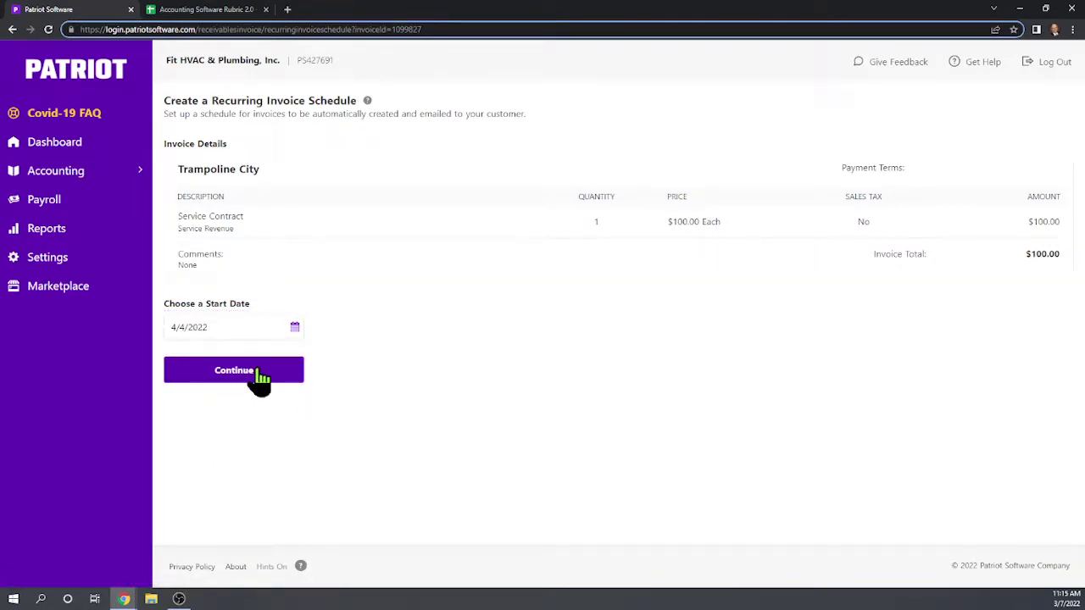
{"action": "left_click", "coordinate": [261, 381]}
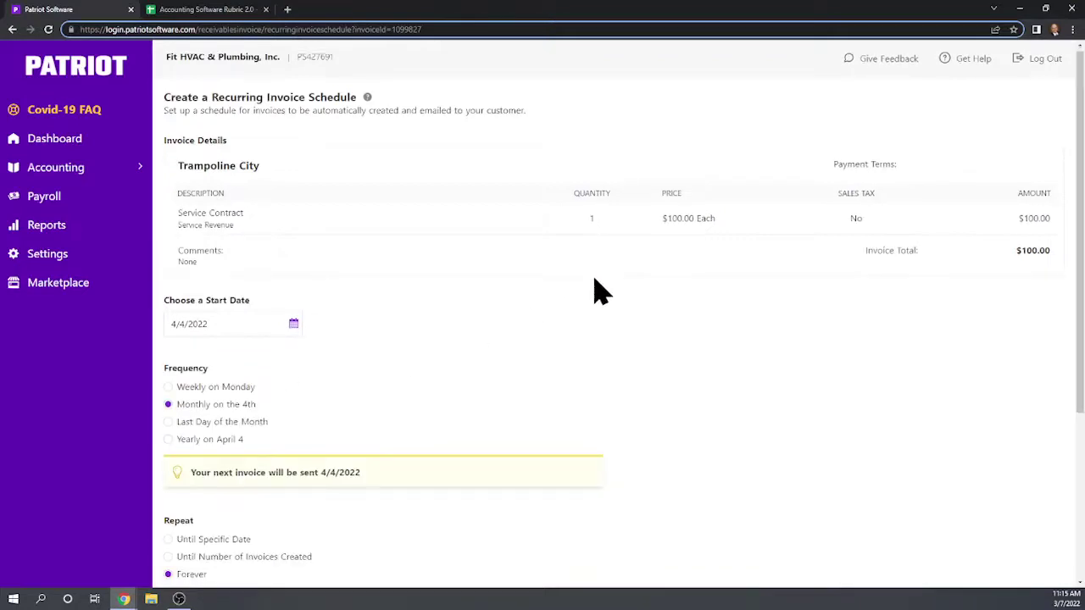
- Set the Trampoline City schedule's payment terms to Net 30, keeping it monthly on the 4th forever, and save the schedule
{"action": "scroll", "coordinate": [479, 314], "scroll_direction": "down", "scroll_amount": 2}
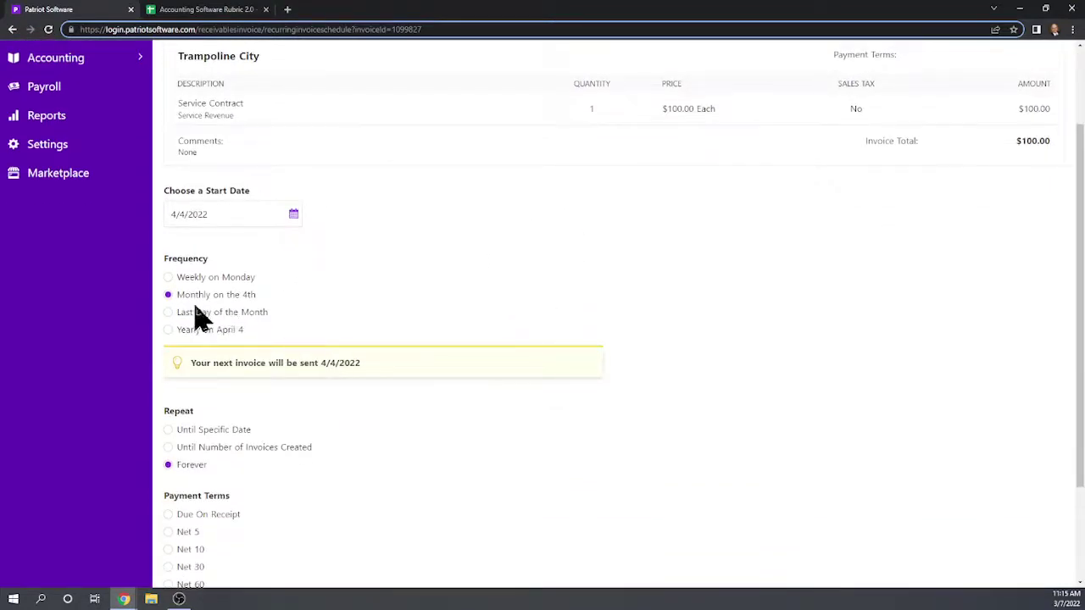
{"action": "scroll", "coordinate": [303, 370], "scroll_direction": "down", "scroll_amount": 1}
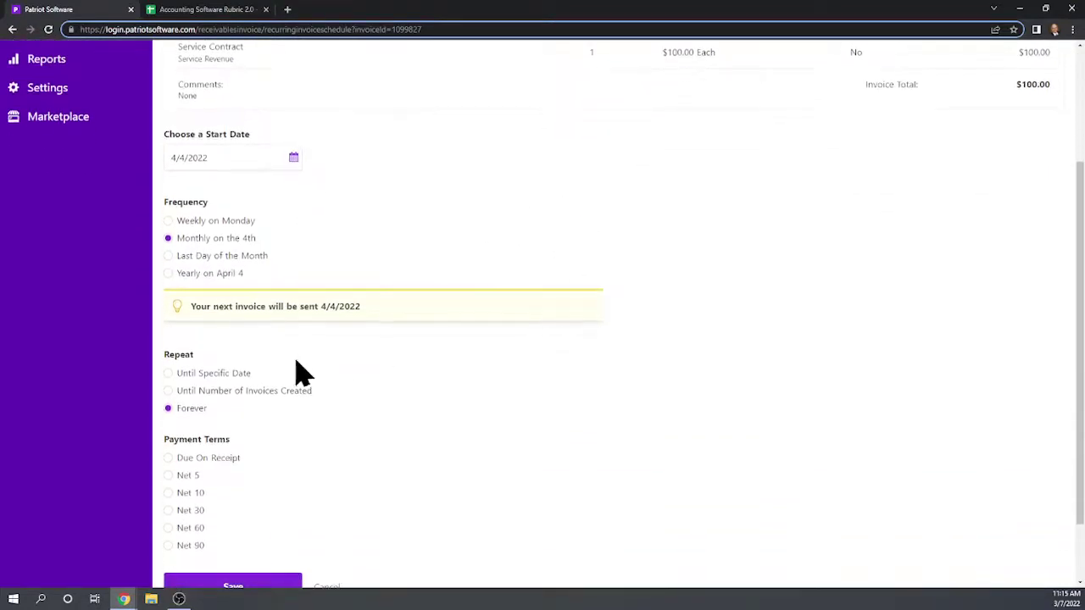
{"action": "scroll", "coordinate": [657, 319], "scroll_direction": "down", "scroll_amount": 2}
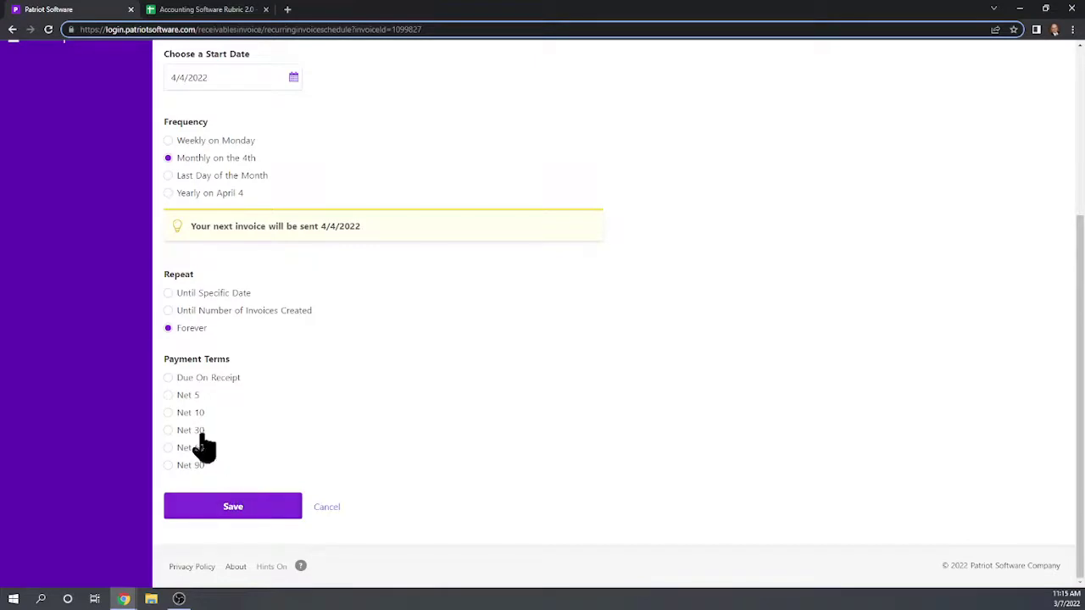
{"action": "left_click", "coordinate": [169, 430]}
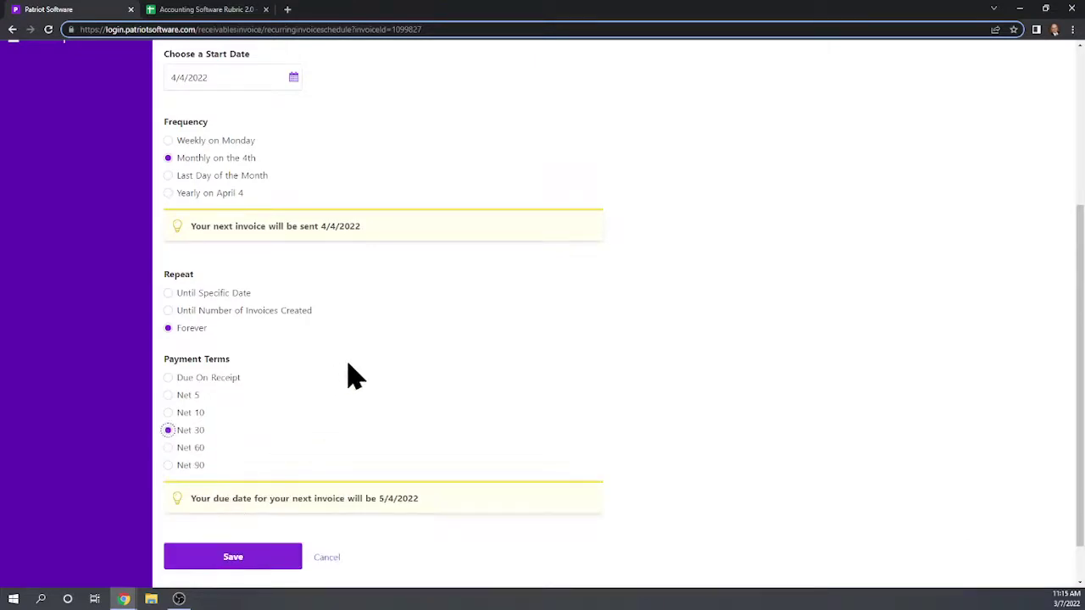
{"action": "scroll", "coordinate": [520, 359], "scroll_direction": "down", "scroll_amount": 1}
{"action": "left_click", "coordinate": [230, 519]}
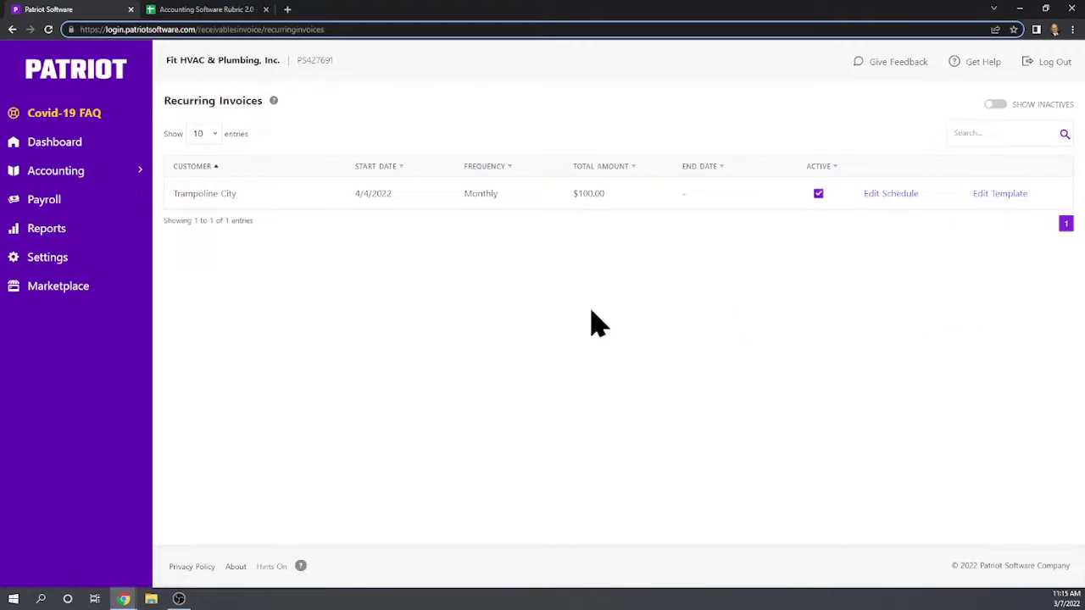
- Return to the list of invoices and review the unpaid invoices with their statuses and balances due
{"action": "left_click", "coordinate": [51, 178]}
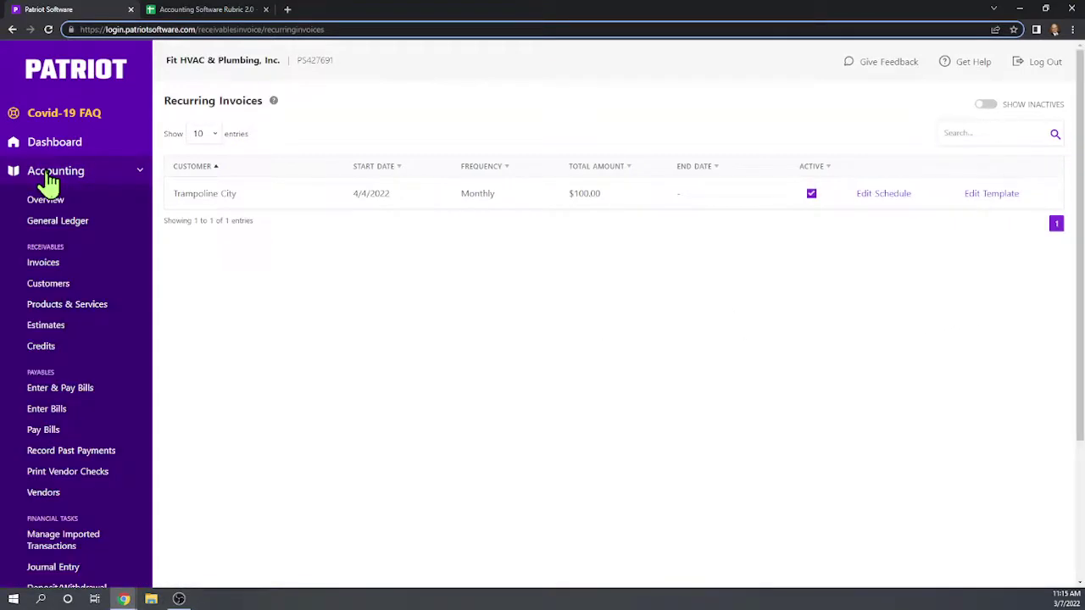
{"action": "left_click", "coordinate": [46, 263]}
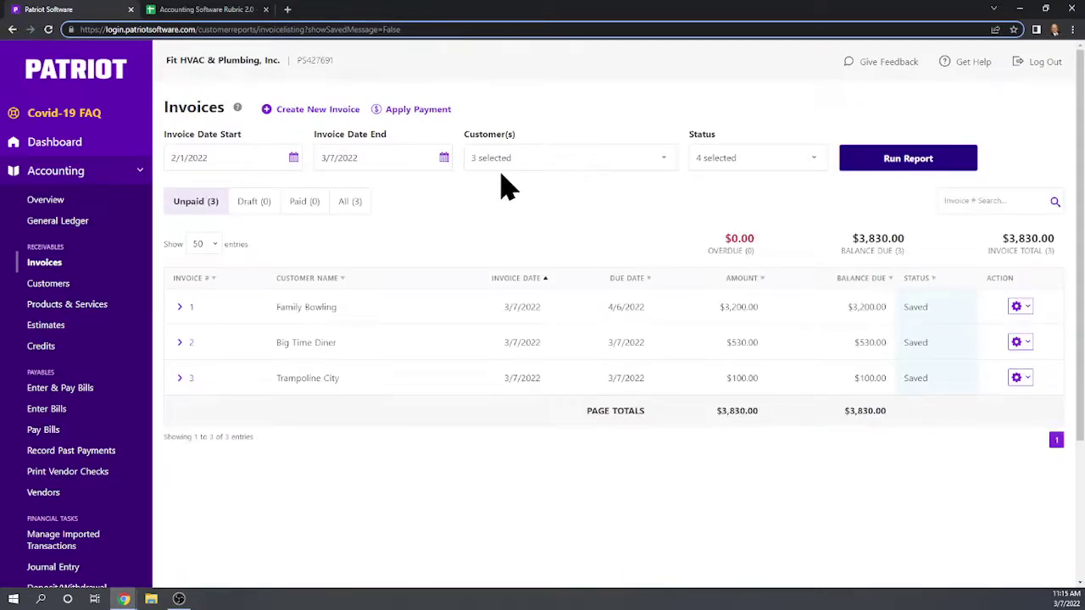
{"action": "scroll", "coordinate": [509, 187], "scroll_direction": "down", "scroll_amount": 1}
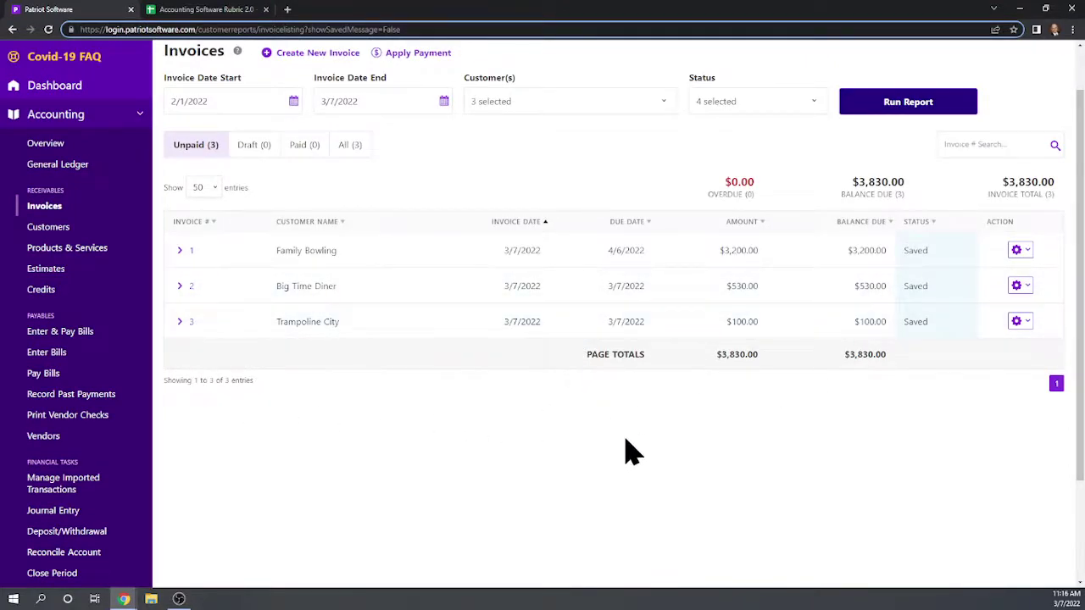
{"action": "scroll", "coordinate": [625, 449], "scroll_direction": "up", "scroll_amount": 1}
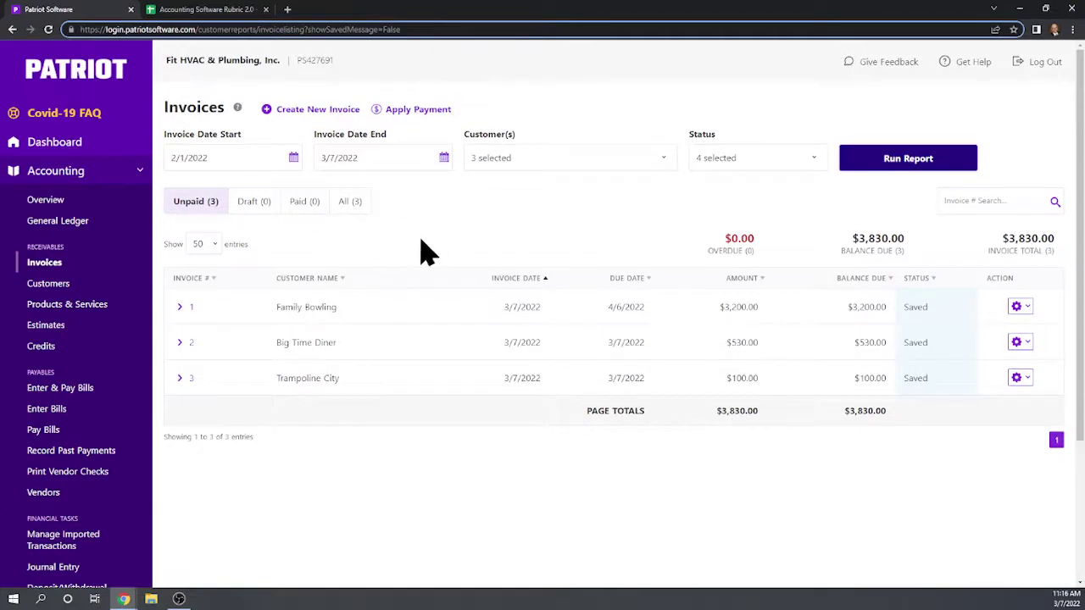
{"action": "scroll", "coordinate": [812, 218], "scroll_direction": "down", "scroll_amount": 1}
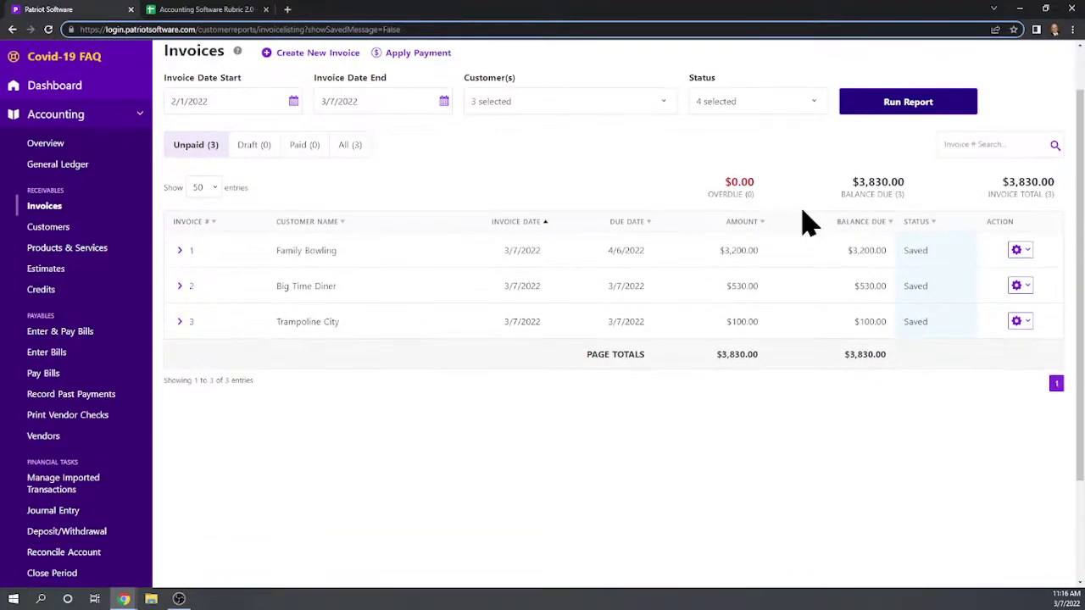
- In the Accounting Software Rubric 2.0 spreadsheet, score Patriot 1 for creating a Service Contract item and 1 for monthly recurring invoices
{"action": "left_click", "coordinate": [184, 10]}
{"action": "scroll", "coordinate": [500, 431], "scroll_direction": "down", "scroll_amount": 3}
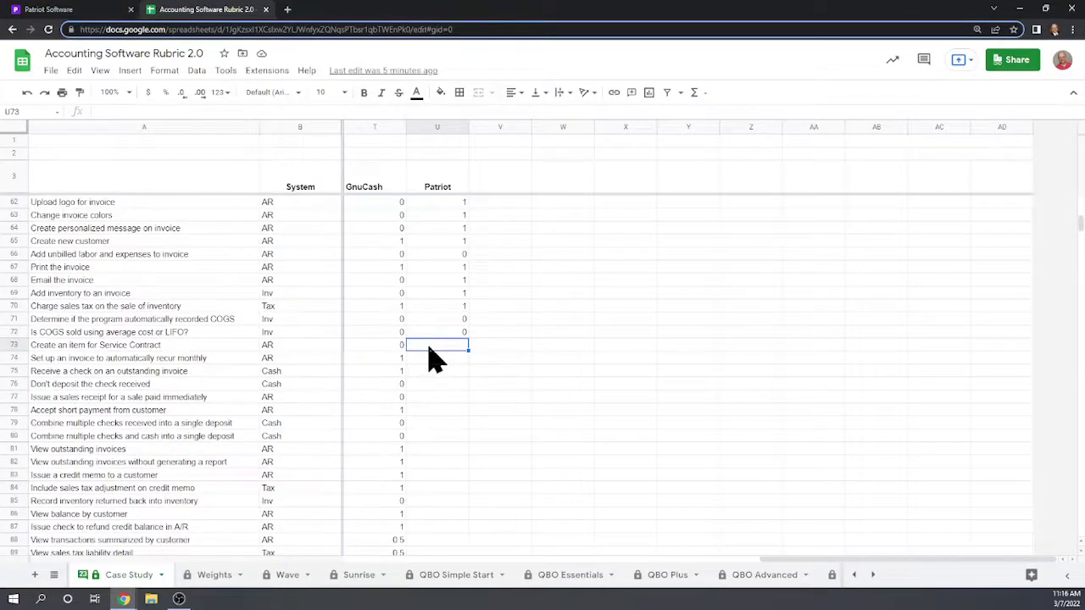
{"action": "type", "text": "1"}
{"action": "key", "text": "Return"}
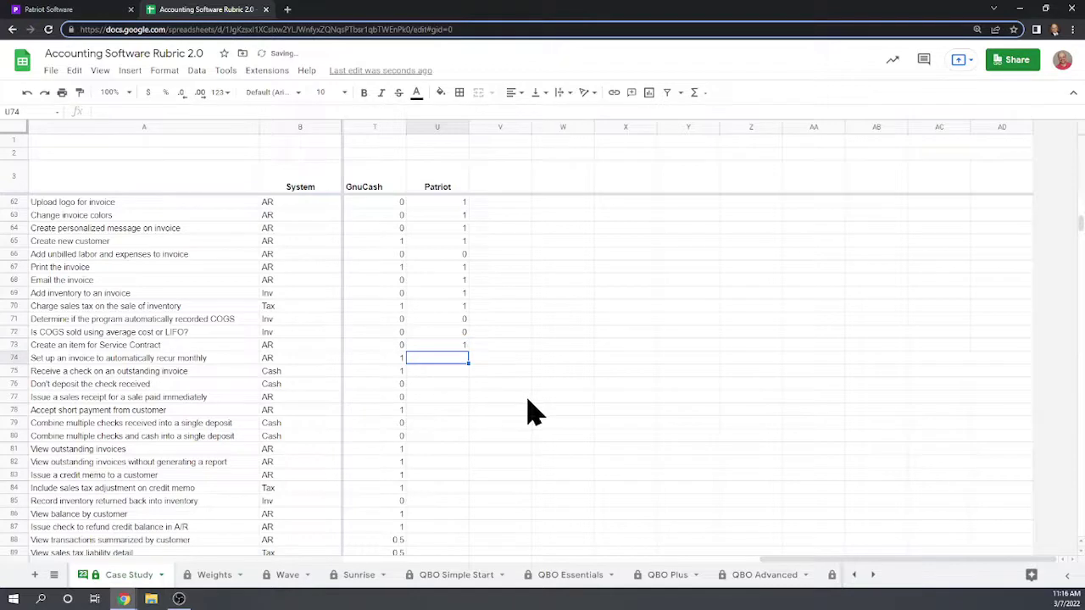
{"action": "type", "text": "1"}
{"action": "key", "text": "Return"}
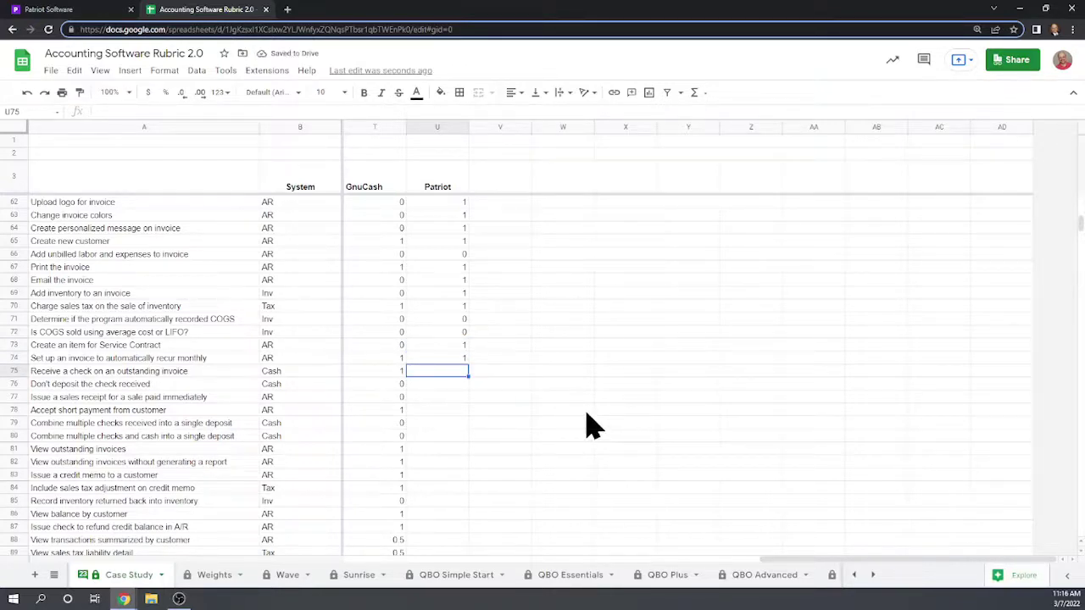
- Switch back to Patriot, start applying a payment to the Family Bowling invoice, and set the payment type to Check
{"action": "left_click", "coordinate": [54, 10]}
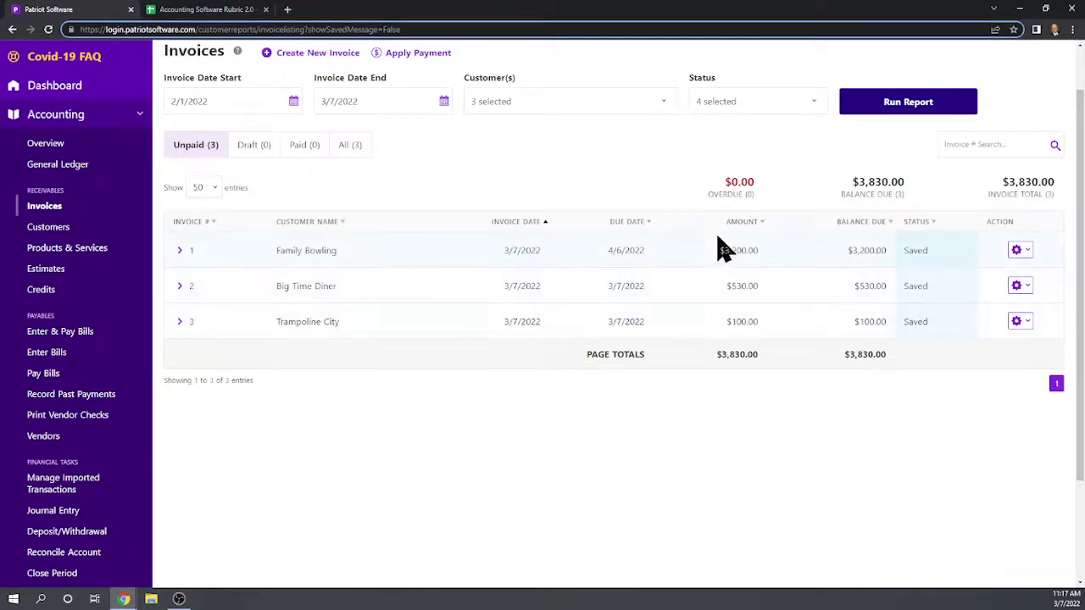
{"action": "left_click", "coordinate": [1027, 252]}
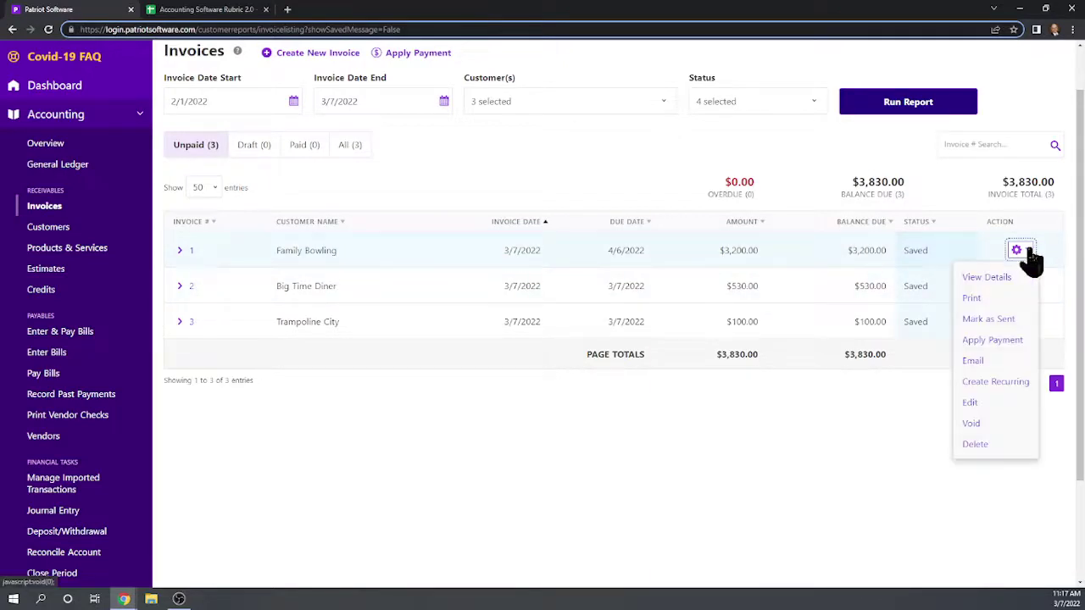
{"action": "left_click", "coordinate": [992, 340]}
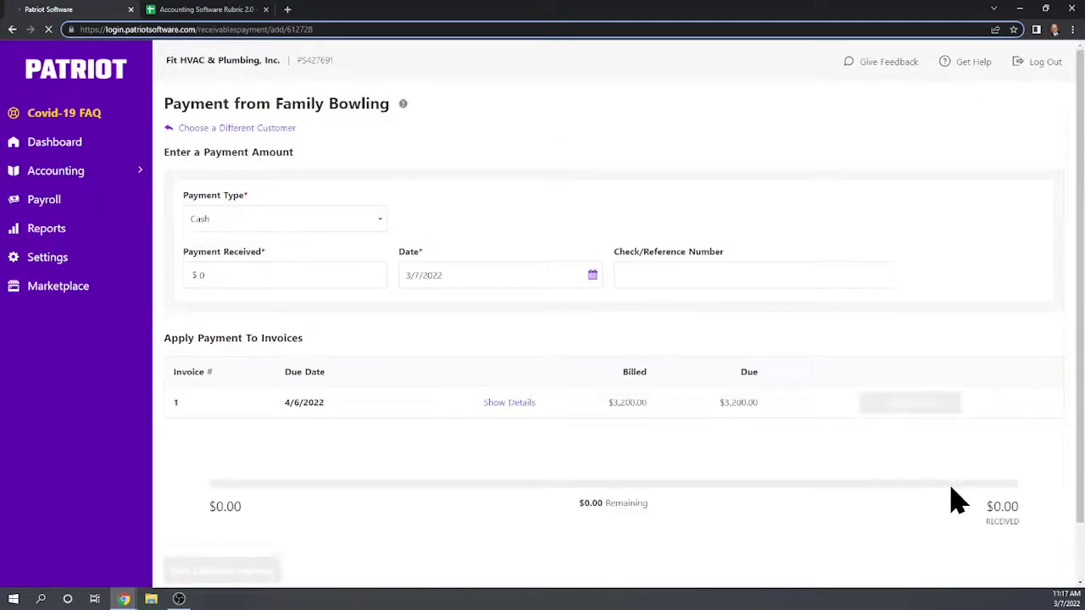
{"action": "left_click", "coordinate": [378, 224]}
{"action": "left_click", "coordinate": [309, 277]}
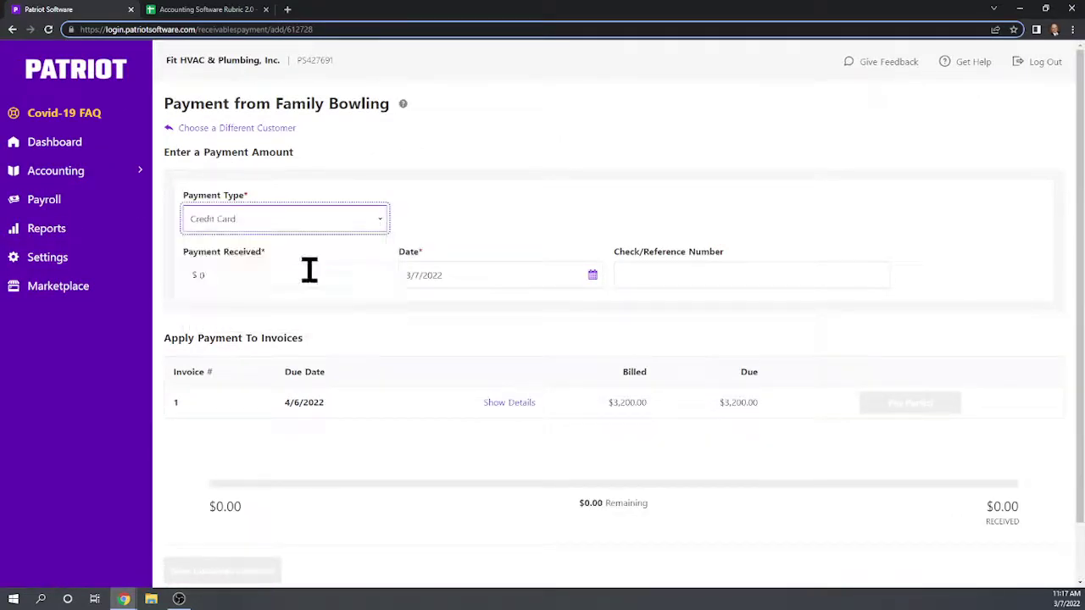
{"action": "left_click", "coordinate": [375, 226]}
{"action": "left_click", "coordinate": [335, 272]}
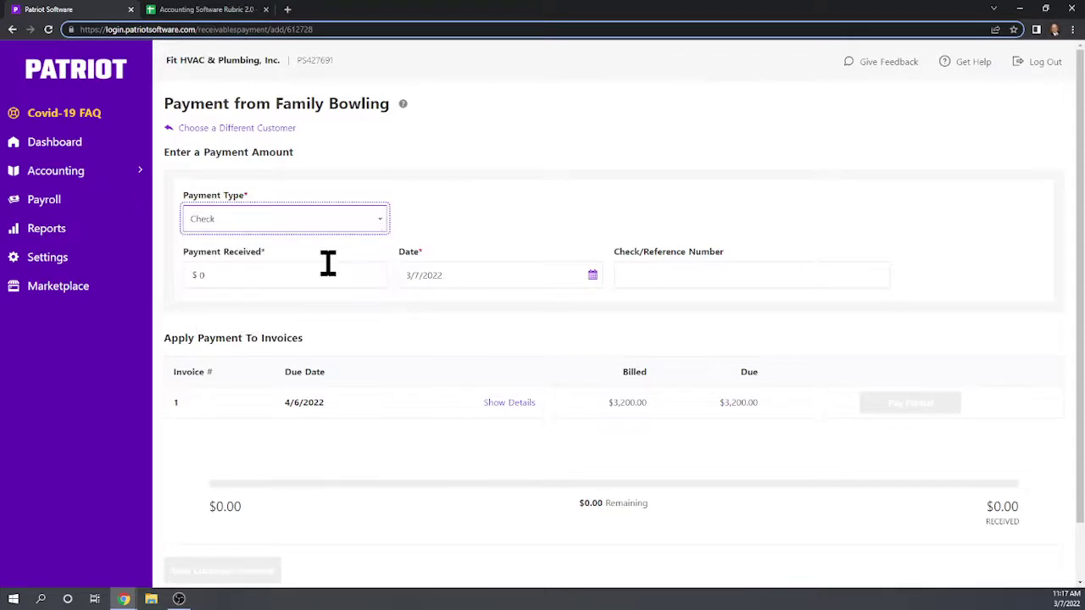
- Enter a received payment of $3200 with check number 54984 for Family Bowling
{"action": "left_click", "coordinate": [240, 279]}
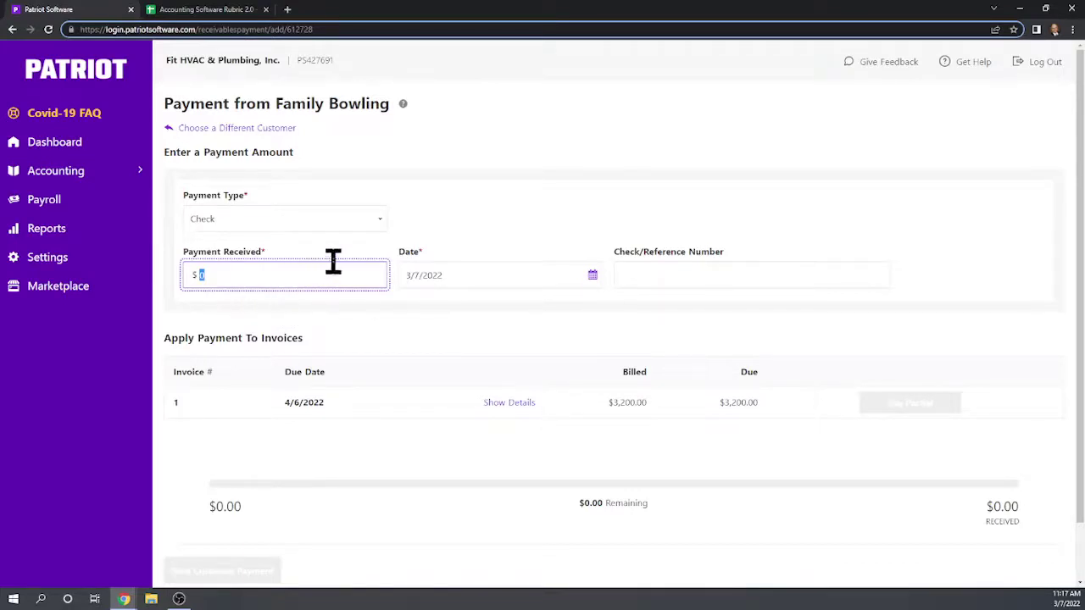
{"action": "type", "text": "3200"}
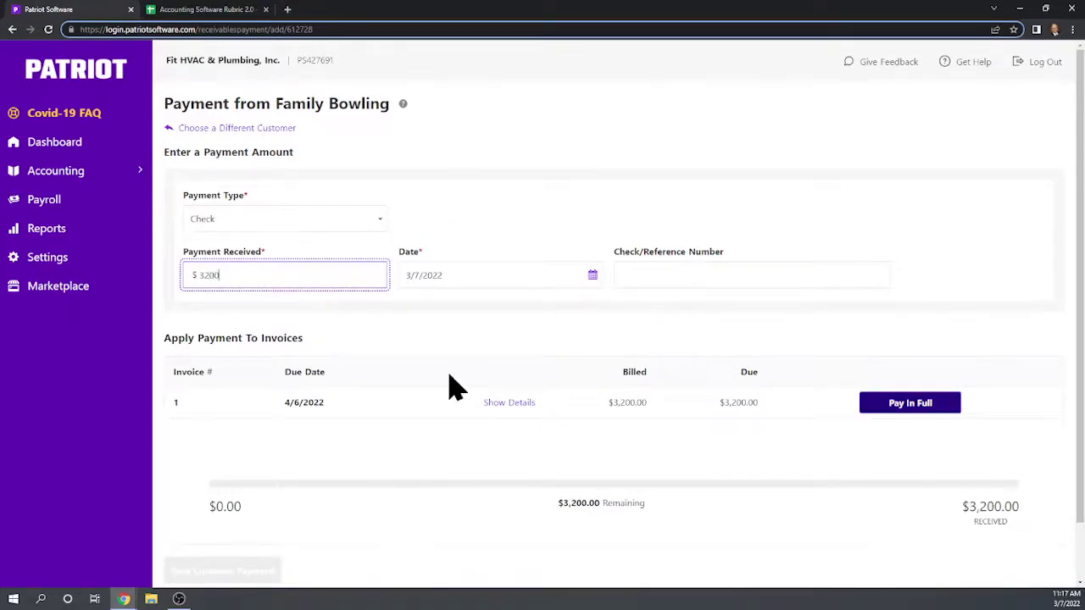
{"action": "left_click", "coordinate": [434, 458]}
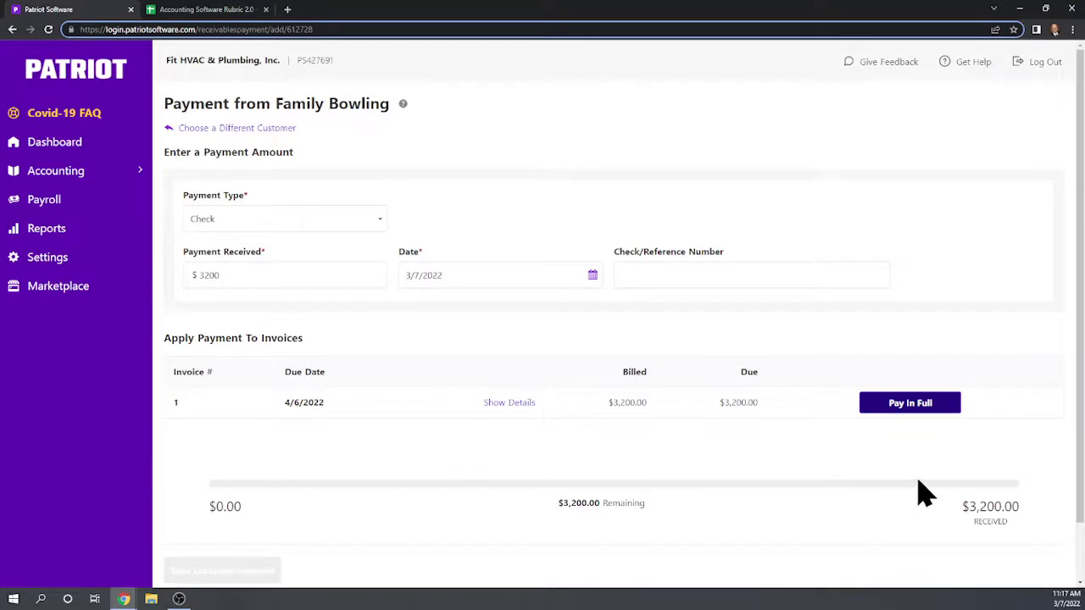
{"action": "left_click", "coordinate": [700, 271]}
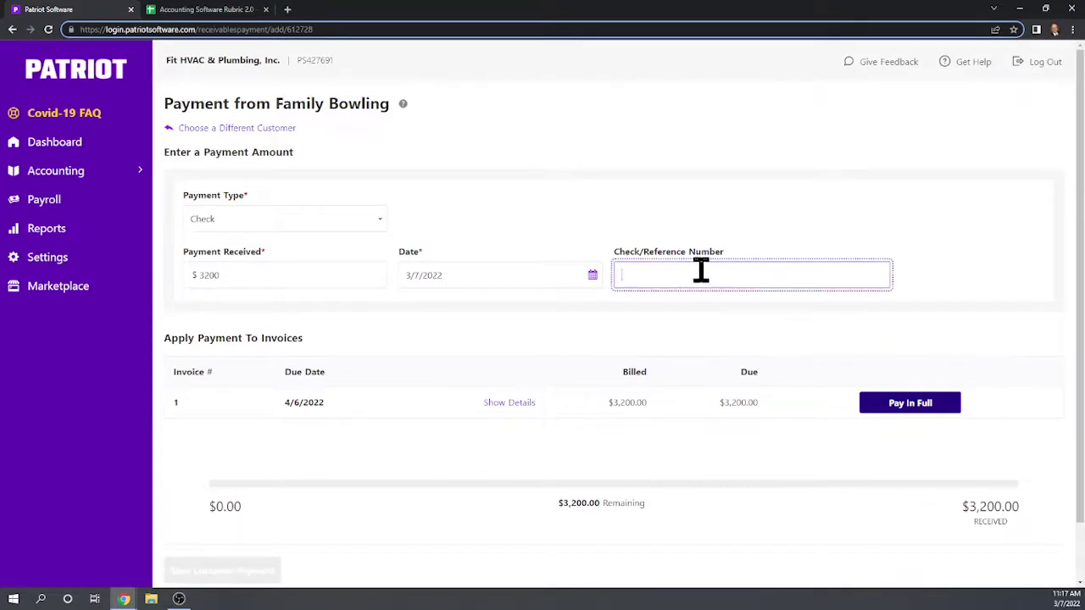
{"action": "type", "text": "54984"}
- Pay Family Bowling's invoice 1 in full, save the customer payment, and show its recorded activity
{"action": "scroll", "coordinate": [943, 398], "scroll_direction": "down", "scroll_amount": 2}
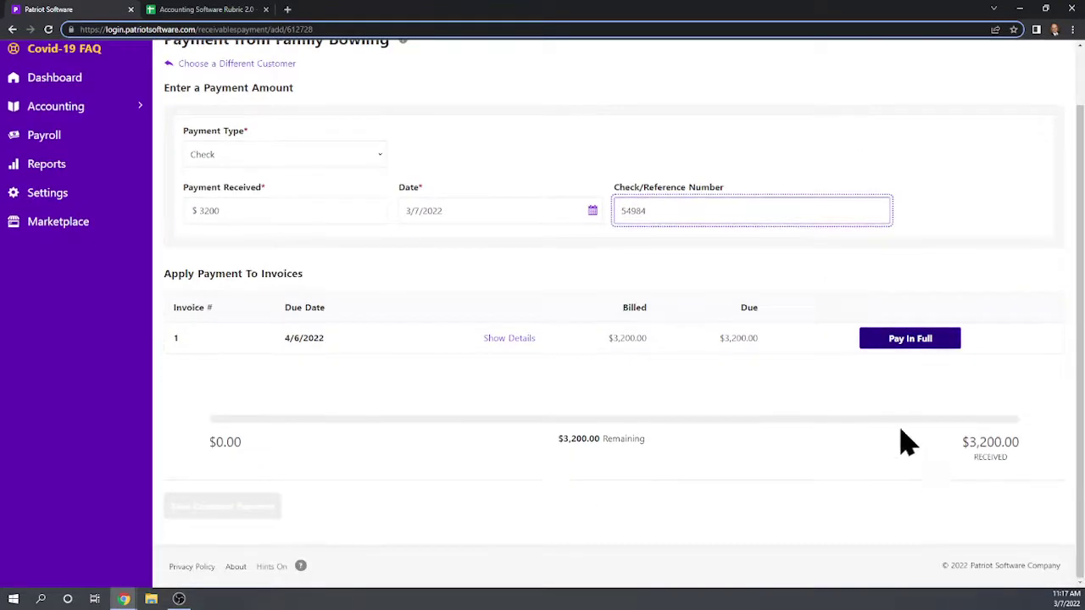
{"action": "left_click", "coordinate": [911, 339]}
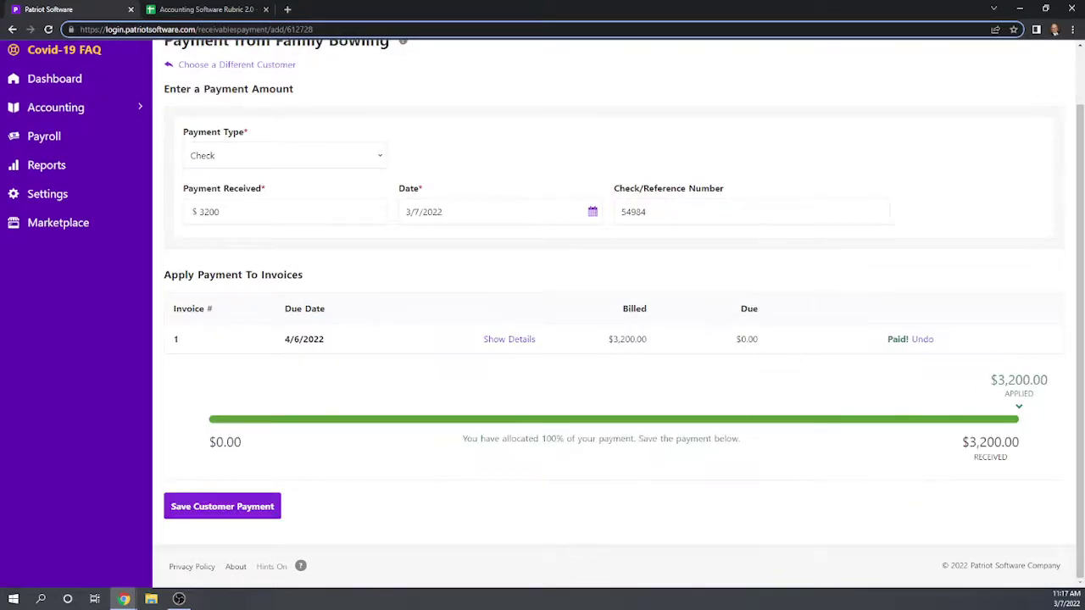
{"action": "left_click", "coordinate": [219, 511]}
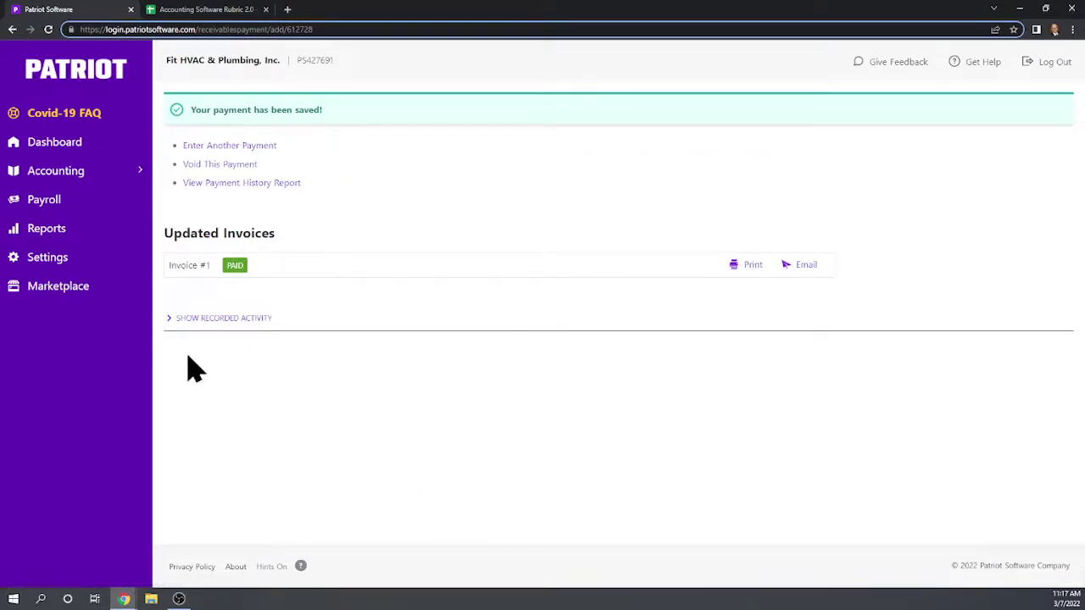
{"action": "left_click", "coordinate": [207, 320]}
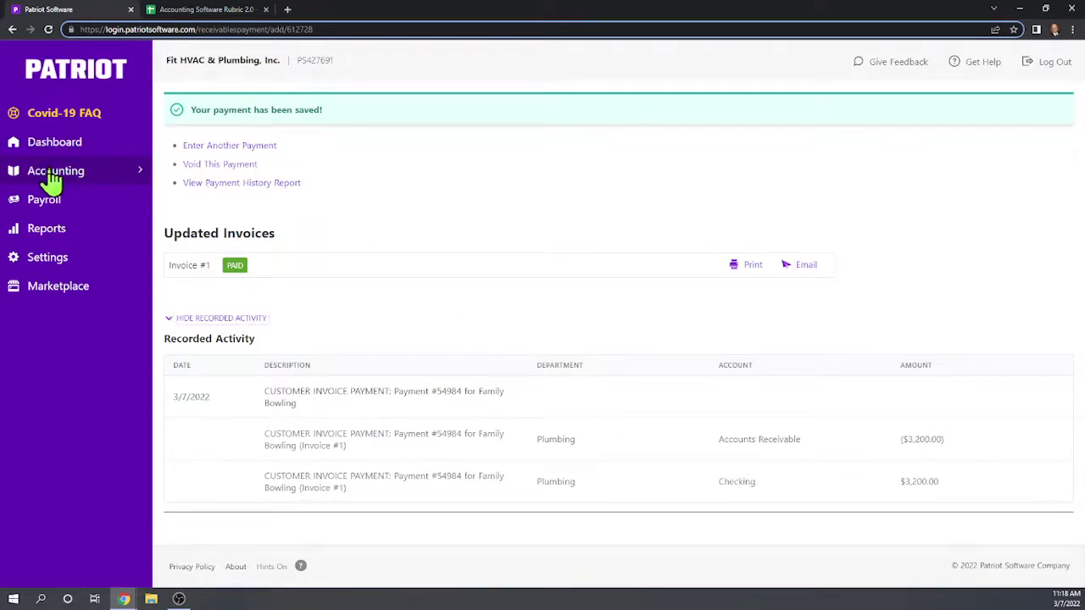
- Return to the list of invoices and open the payment form for the Big Time Diner invoice
{"action": "left_click", "coordinate": [53, 175]}
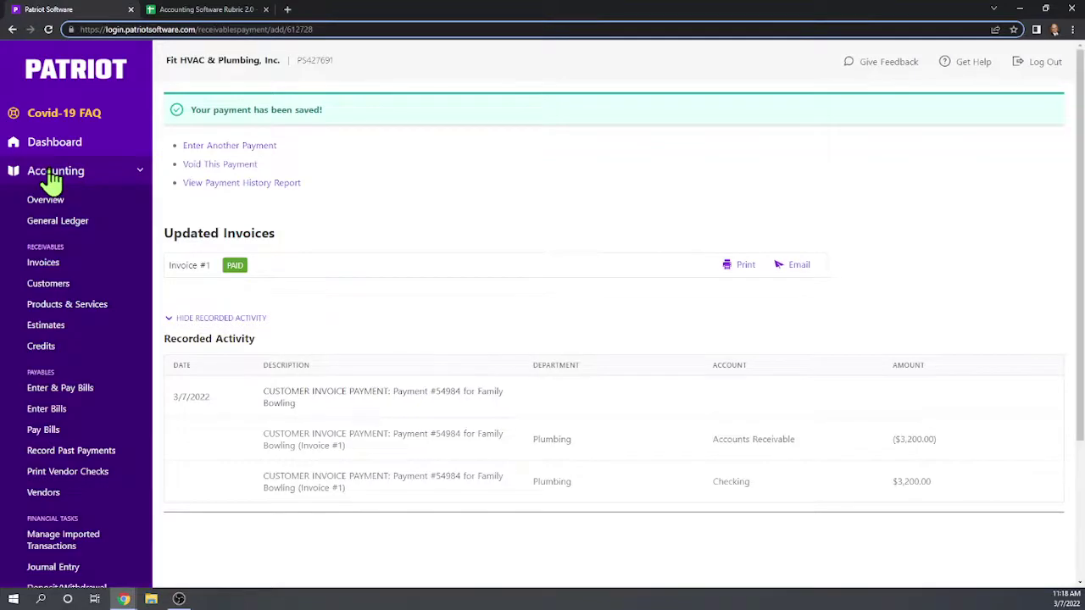
{"action": "left_click", "coordinate": [43, 262]}
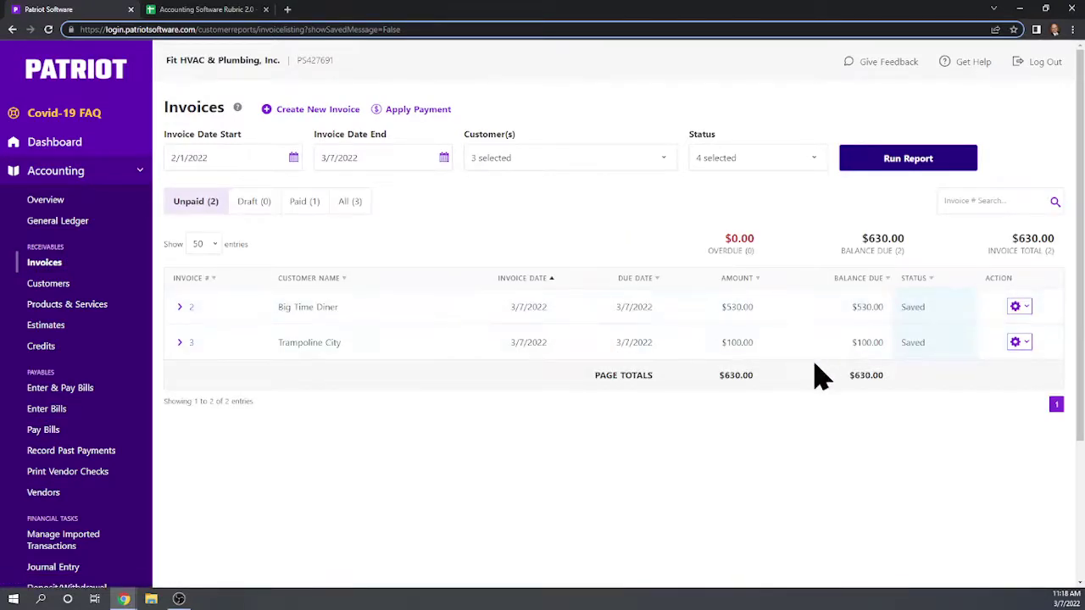
{"action": "left_click", "coordinate": [1018, 308]}
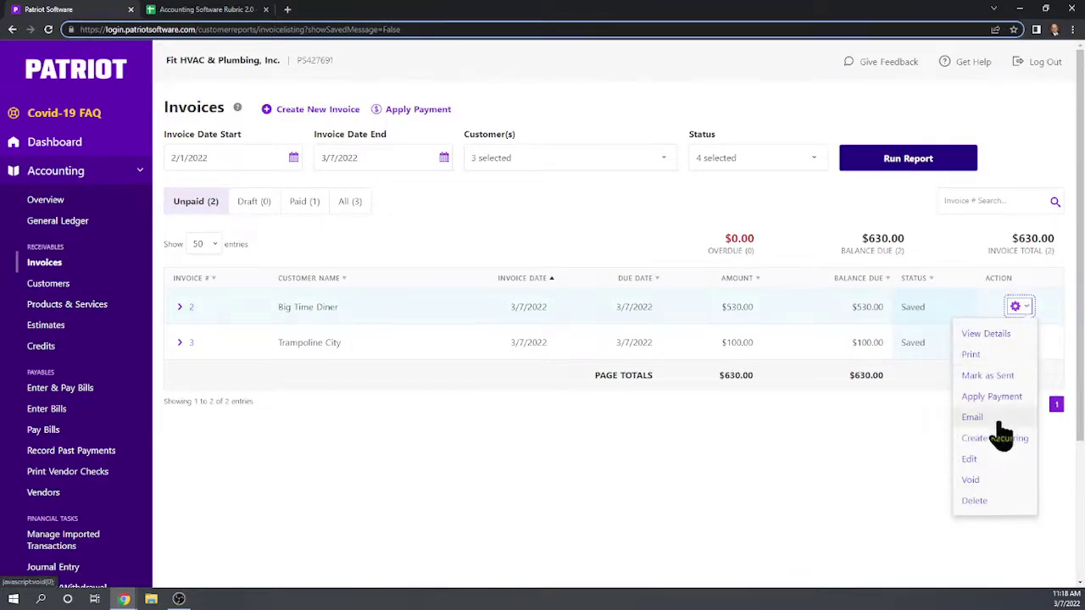
{"action": "left_click", "coordinate": [1009, 398]}
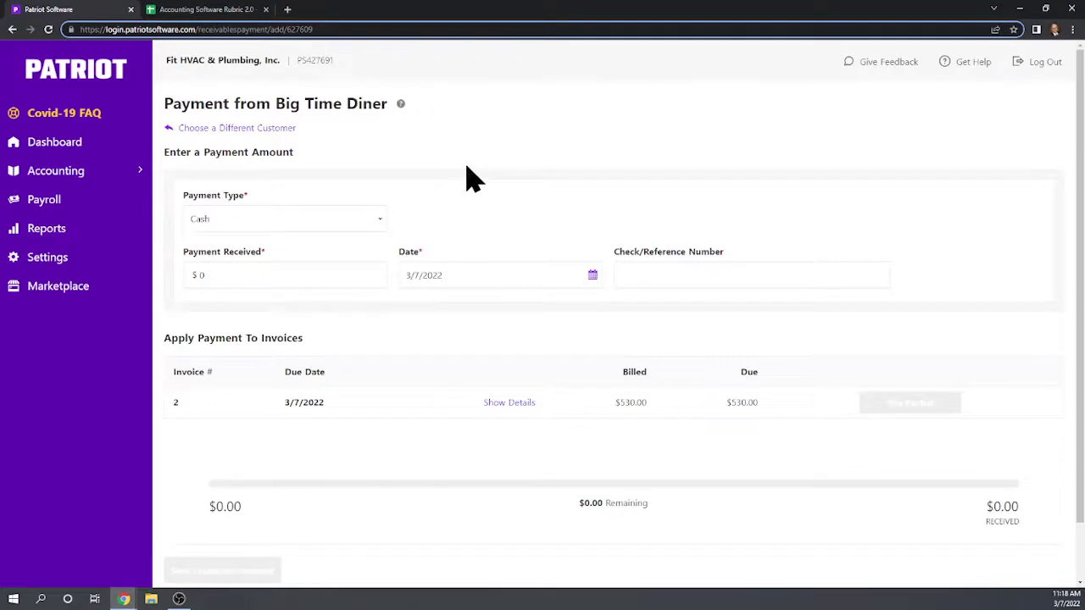
{"action": "scroll", "coordinate": [468, 176], "scroll_direction": "down", "scroll_amount": 2}
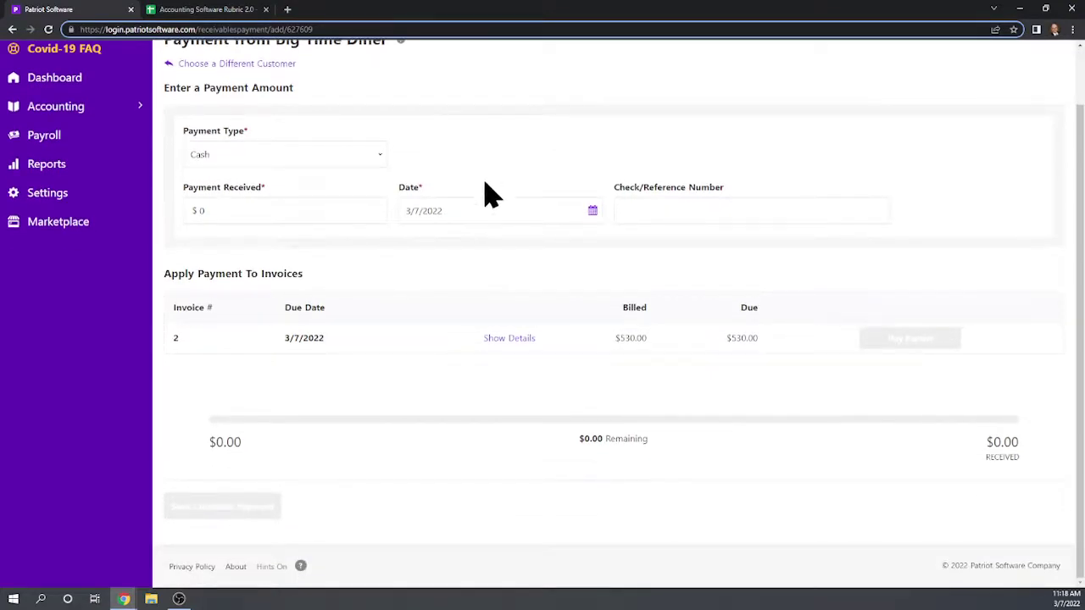
{"action": "scroll", "coordinate": [500, 205], "scroll_direction": "up", "scroll_amount": 2}
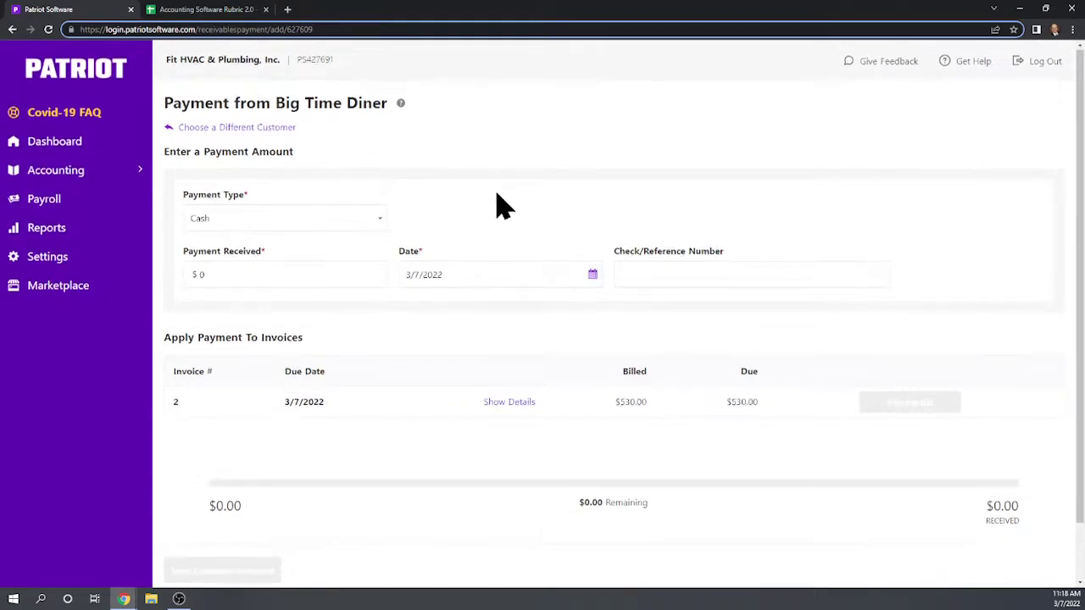
- Examine the line-item details of invoice 2 on the Big Time Diner payment form, and collapse them again
{"action": "scroll", "coordinate": [503, 205], "scroll_direction": "down", "scroll_amount": 2}
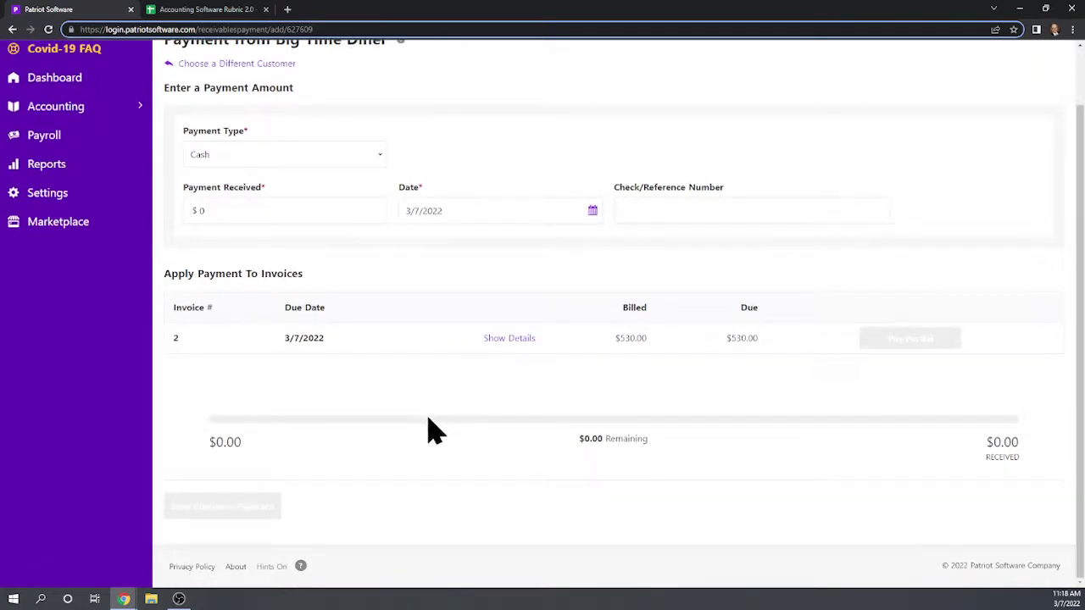
{"action": "left_click", "coordinate": [513, 339]}
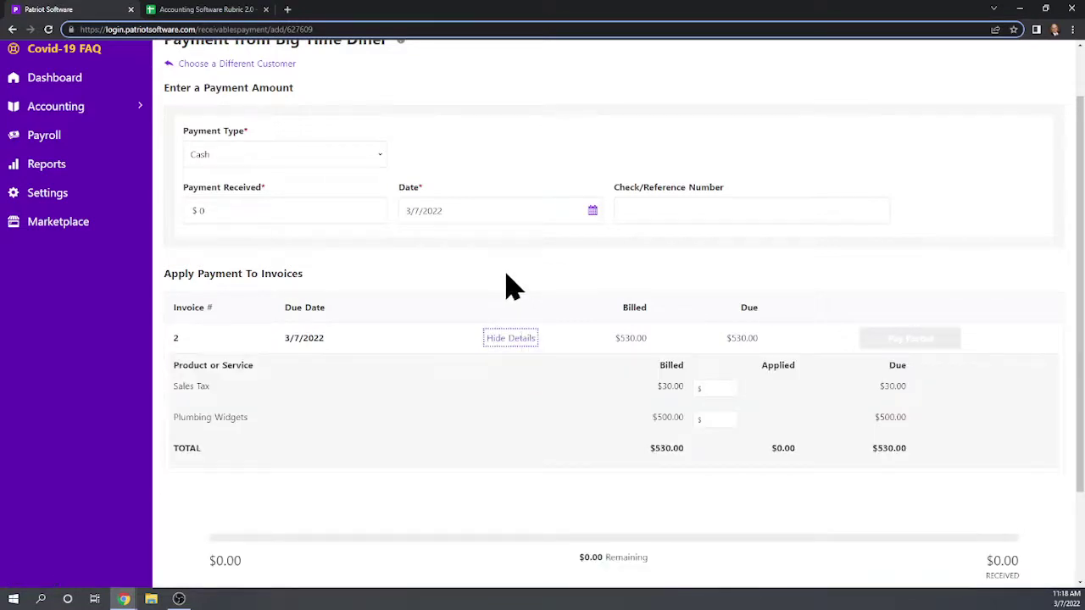
{"action": "scroll", "coordinate": [395, 326], "scroll_direction": "down", "scroll_amount": 3}
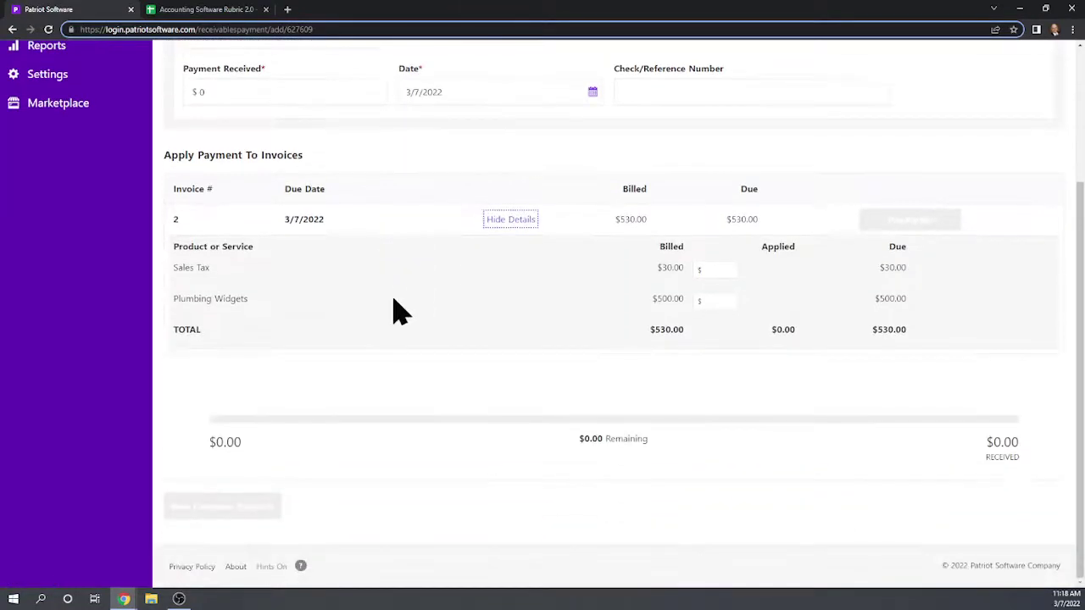
{"action": "scroll", "coordinate": [424, 313], "scroll_direction": "up", "scroll_amount": 1}
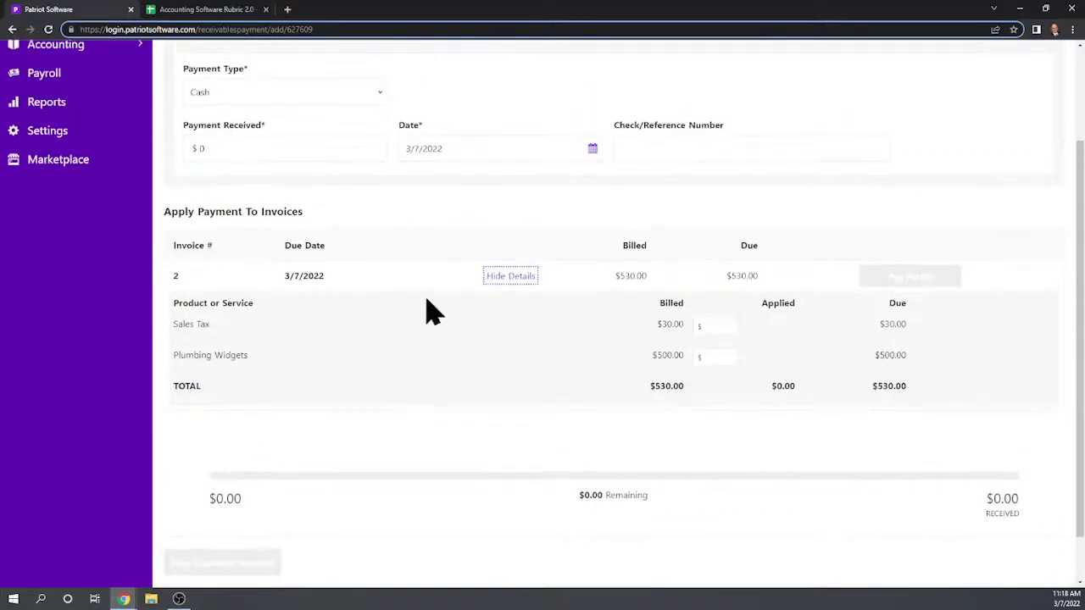
{"action": "left_click", "coordinate": [508, 275]}
{"action": "scroll", "coordinate": [903, 263], "scroll_direction": "up", "scroll_amount": 1}
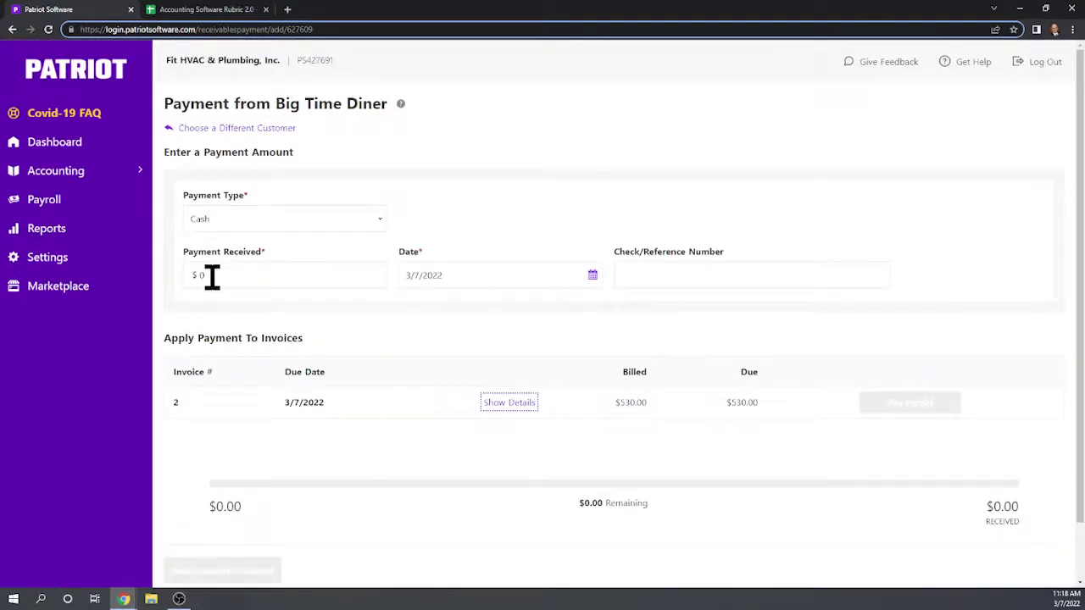
- Enter a received cash payment of $530 for Big Time Diner
{"action": "left_click", "coordinate": [213, 275]}
{"action": "type", "text": "530"}
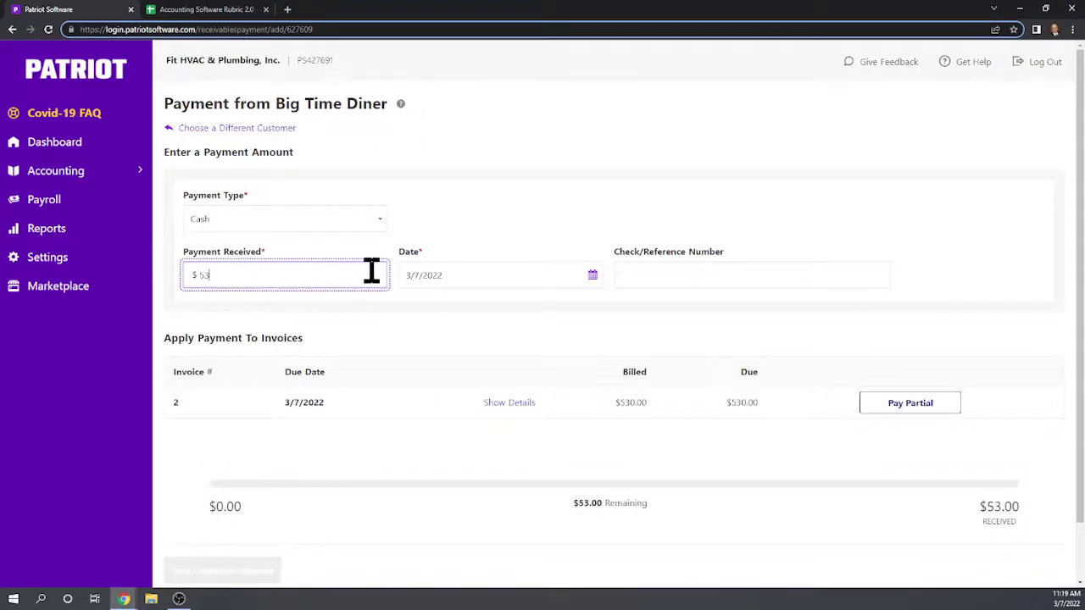
{"action": "left_click", "coordinate": [547, 228]}
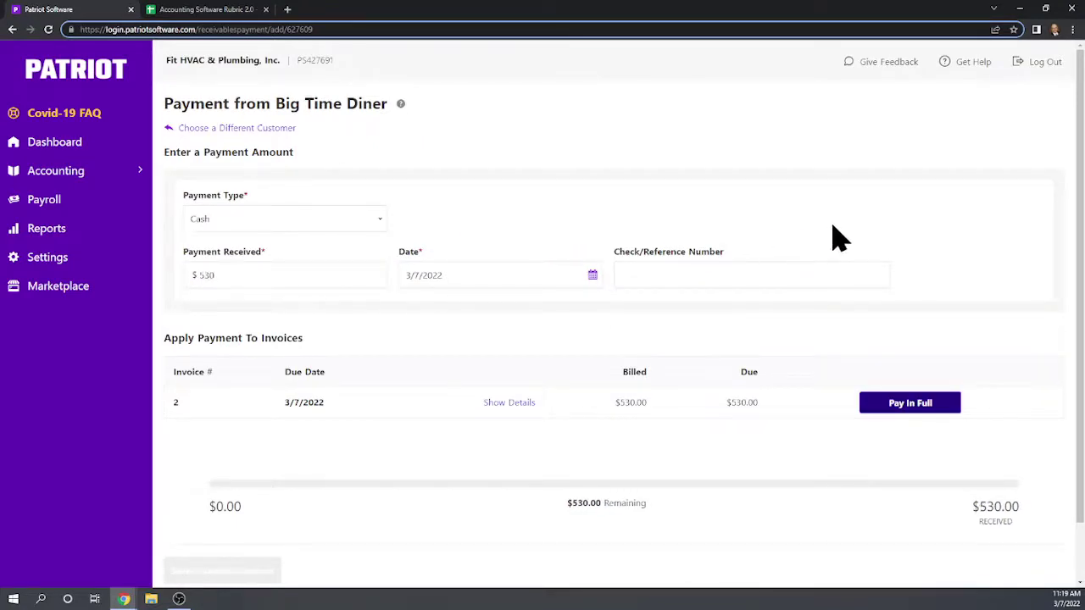
{"action": "scroll", "coordinate": [847, 225], "scroll_direction": "down", "scroll_amount": 1}
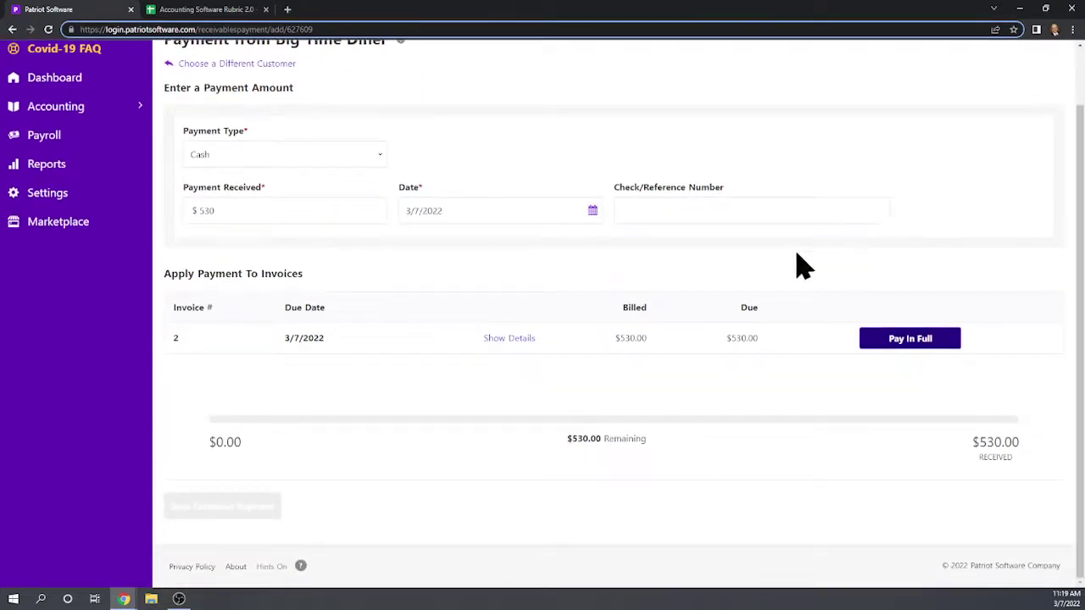
- Check how the payment can be applied to individual items of invoice 2, hiding the item details again
{"action": "left_click", "coordinate": [510, 341]}
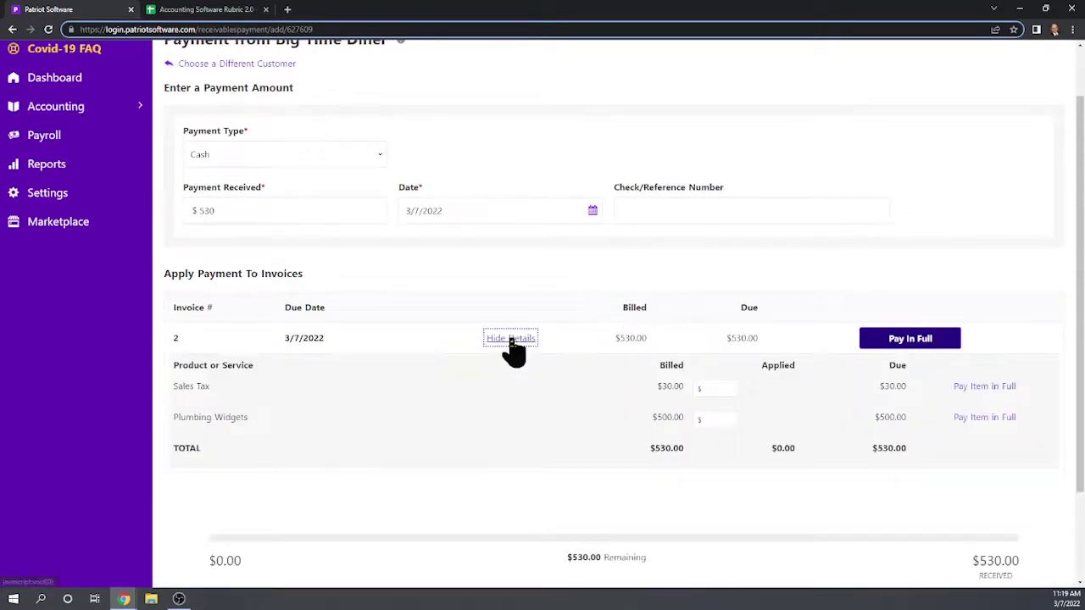
{"action": "left_click", "coordinate": [521, 342]}
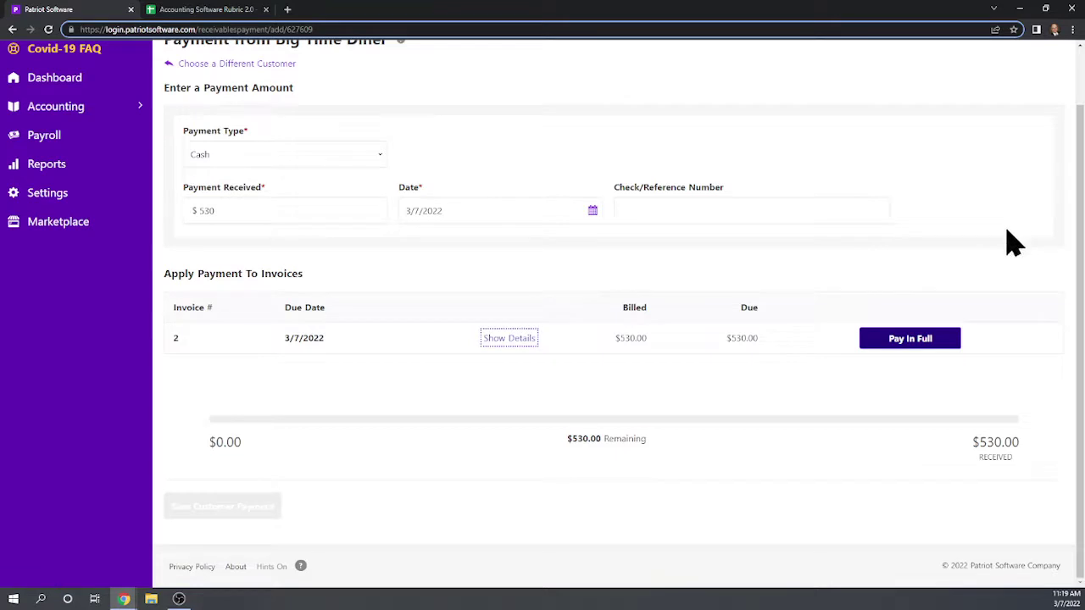
{"action": "scroll", "coordinate": [518, 380], "scroll_direction": "up", "scroll_amount": 2}
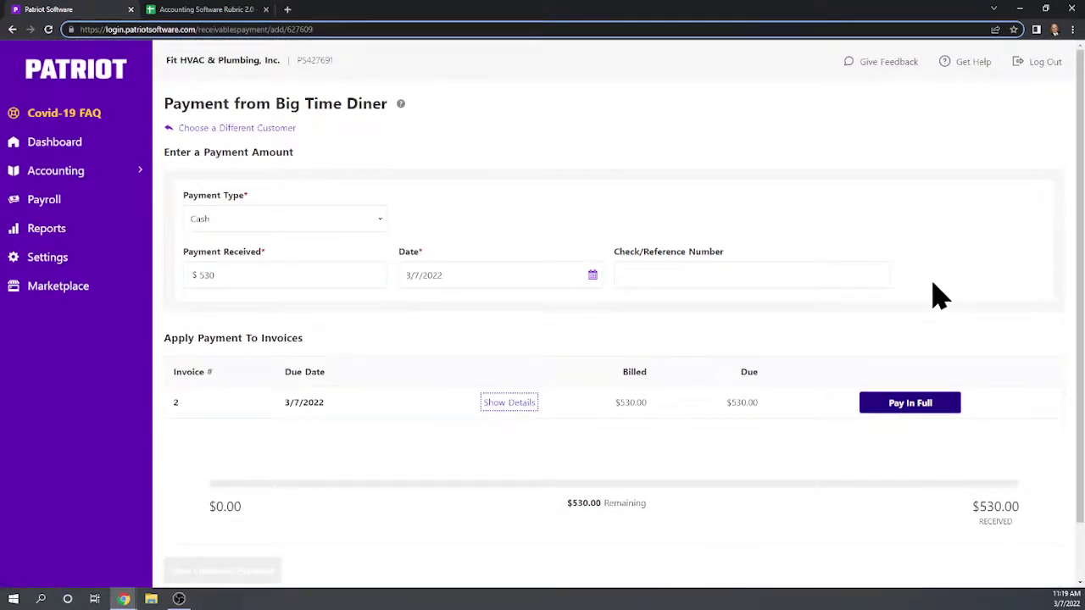
{"action": "scroll", "coordinate": [942, 293], "scroll_direction": "down", "scroll_amount": 2}
{"action": "scroll", "coordinate": [932, 333], "scroll_direction": "up", "scroll_amount": 2}
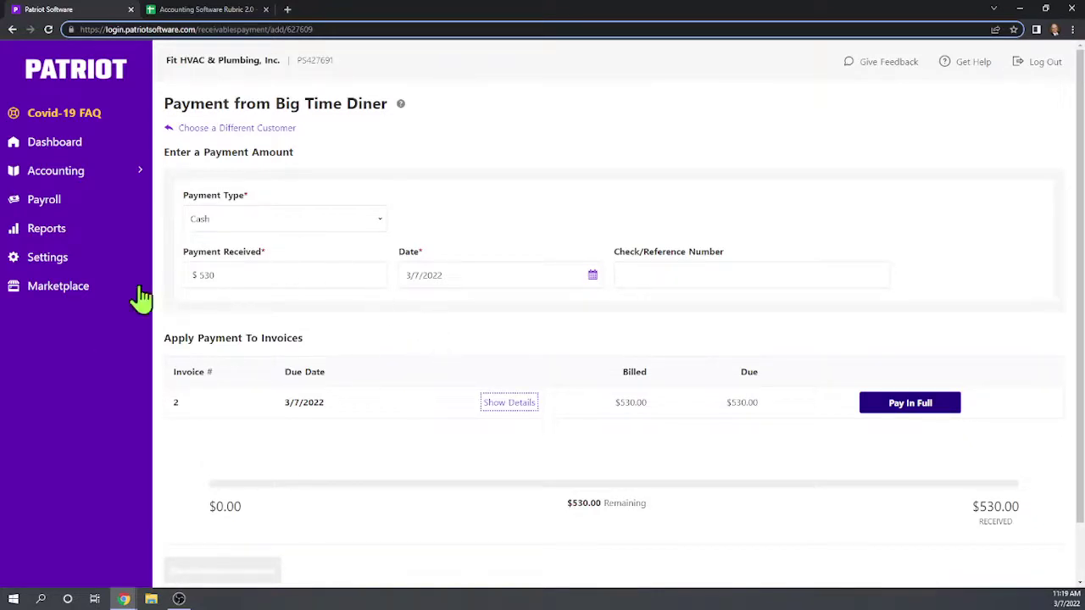
- Leave the Big Time Diner payment unsaved, return to the list of invoices, and look over the available accounting functions
{"action": "left_click", "coordinate": [60, 174]}
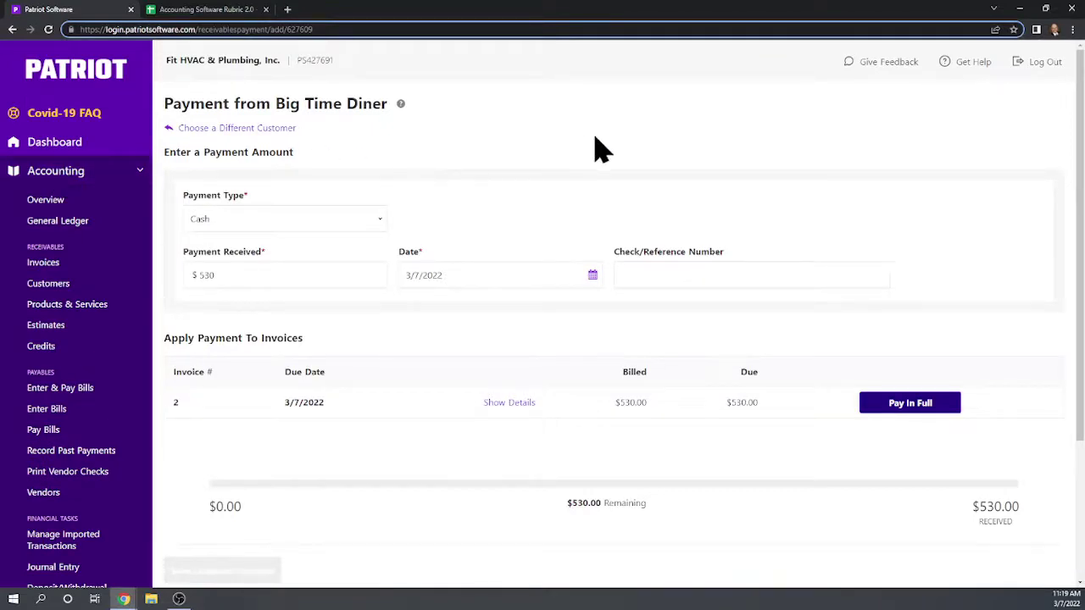
{"action": "scroll", "coordinate": [263, 310], "scroll_direction": "down", "scroll_amount": 3}
{"action": "scroll", "coordinate": [85, 211], "scroll_direction": "up", "scroll_amount": 3}
{"action": "left_click", "coordinate": [48, 266]}
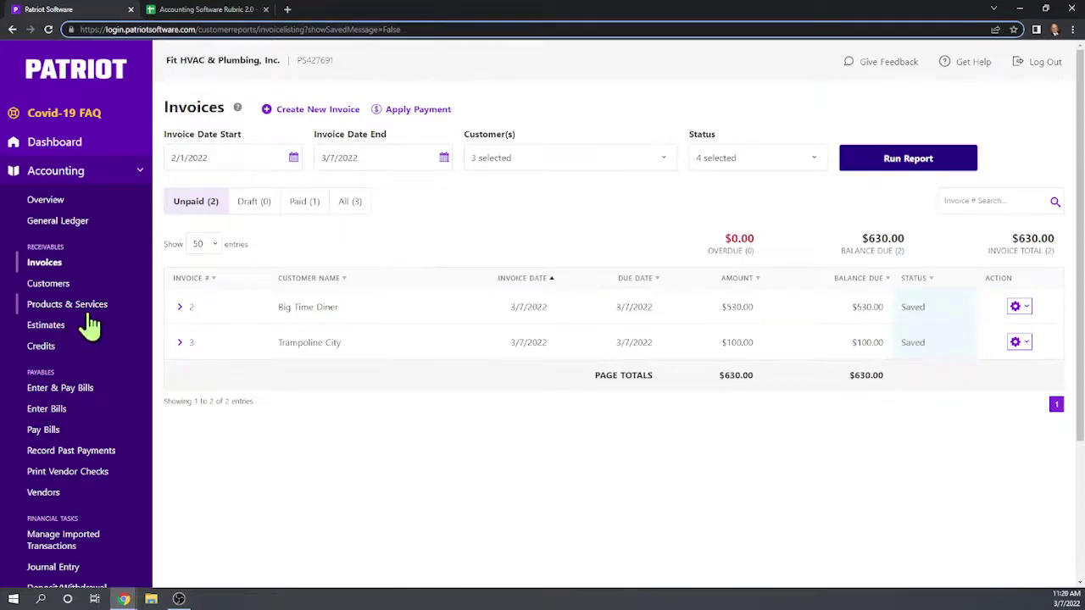
{"action": "scroll", "coordinate": [162, 404], "scroll_direction": "down", "scroll_amount": 2}
{"action": "scroll", "coordinate": [64, 356], "scroll_direction": "down", "scroll_amount": 2}
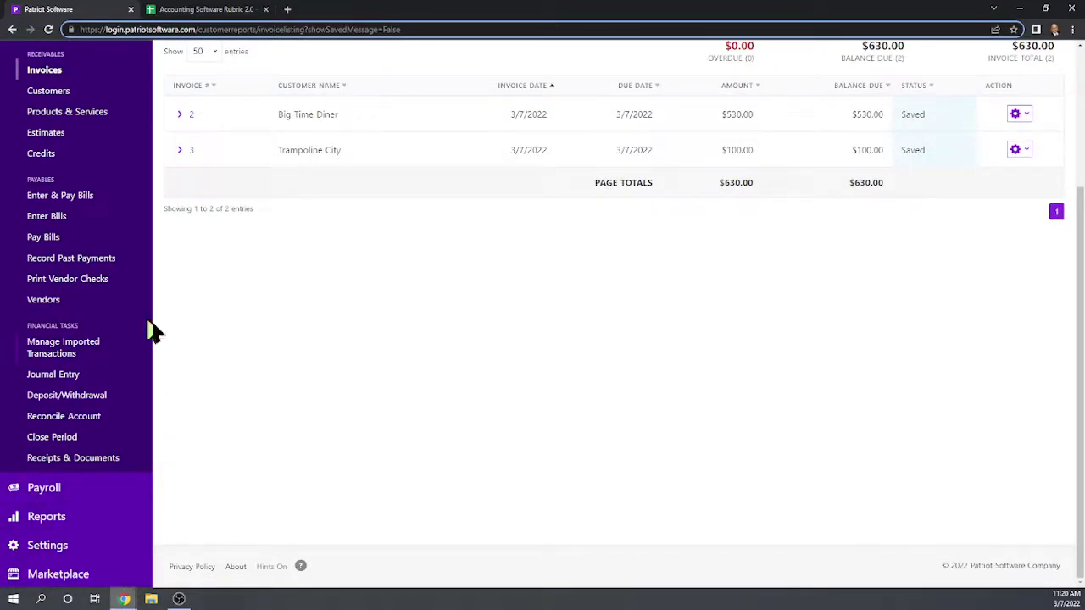
{"action": "scroll", "coordinate": [68, 407], "scroll_direction": "up", "scroll_amount": 2}
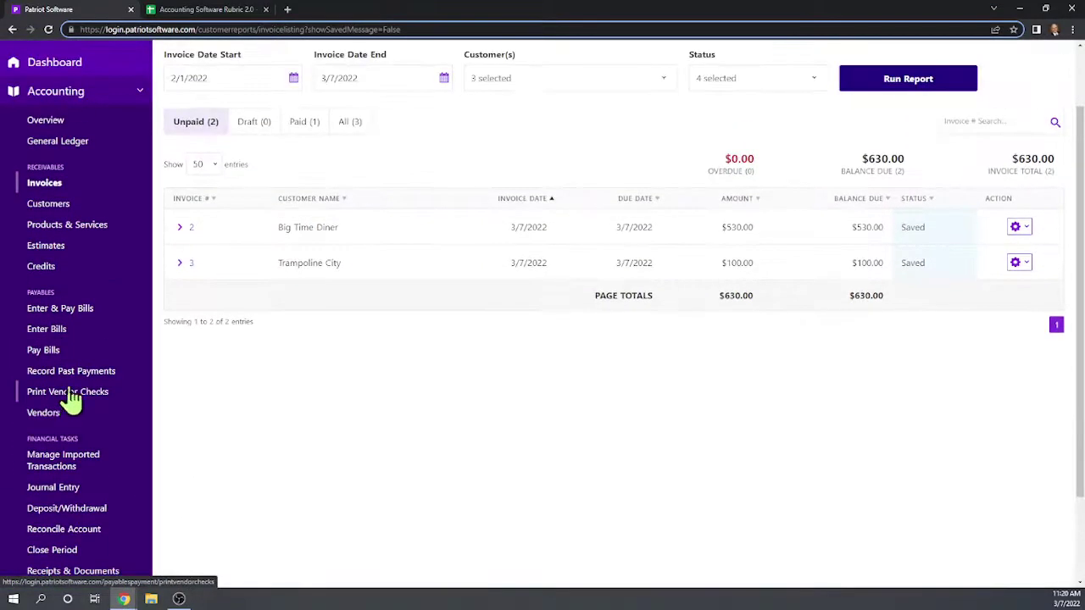
{"action": "scroll", "coordinate": [127, 377], "scroll_direction": "up", "scroll_amount": 1}
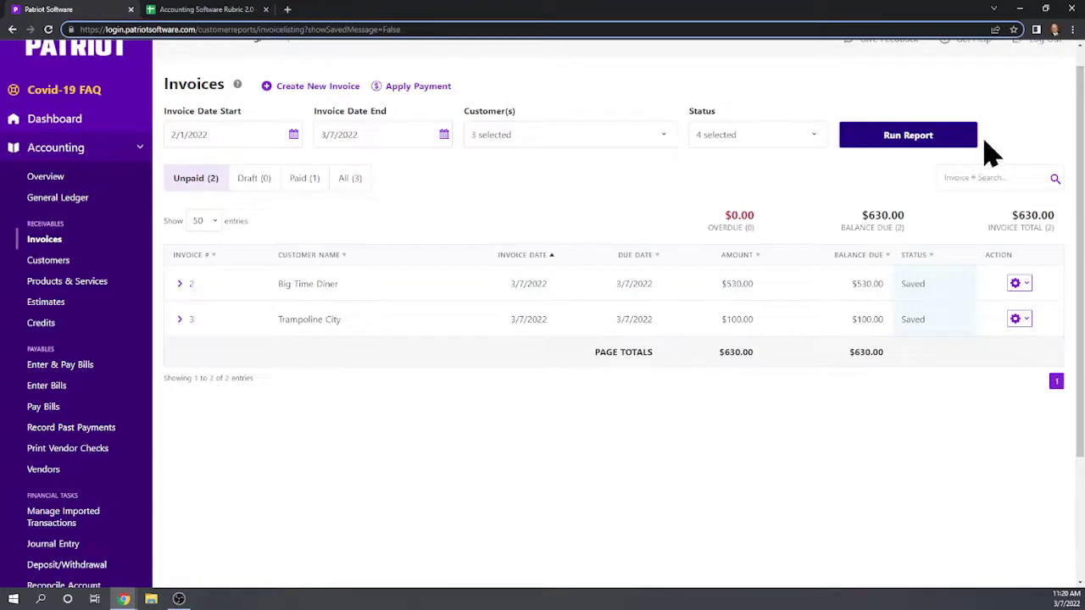
- Start a new invoice and add a customer with the business name Walk-in Customers, saving it for this invoice
{"action": "left_click", "coordinate": [339, 88]}
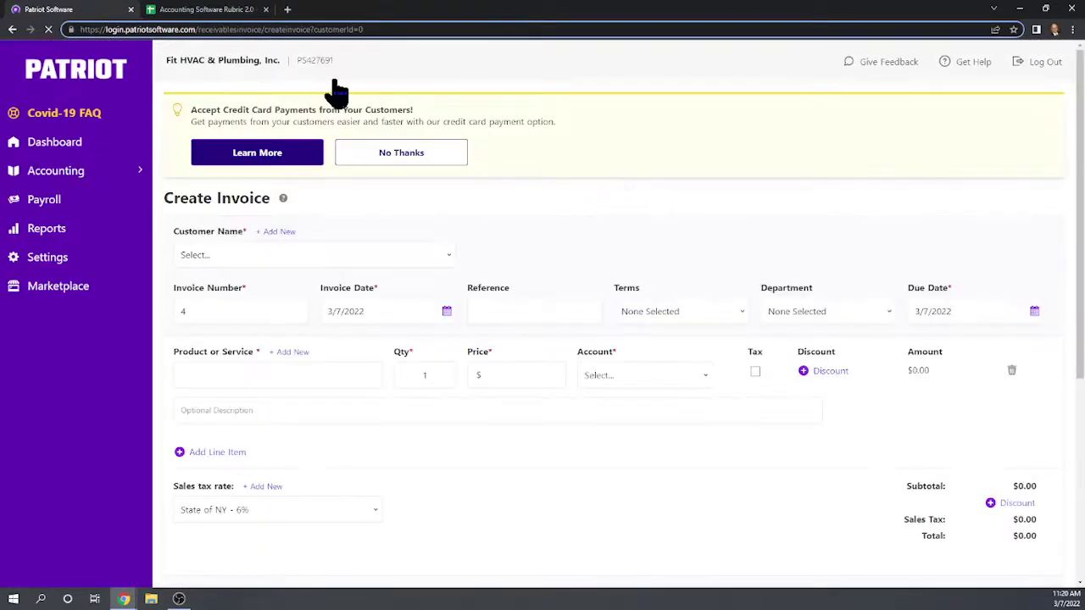
{"action": "left_click", "coordinate": [272, 231]}
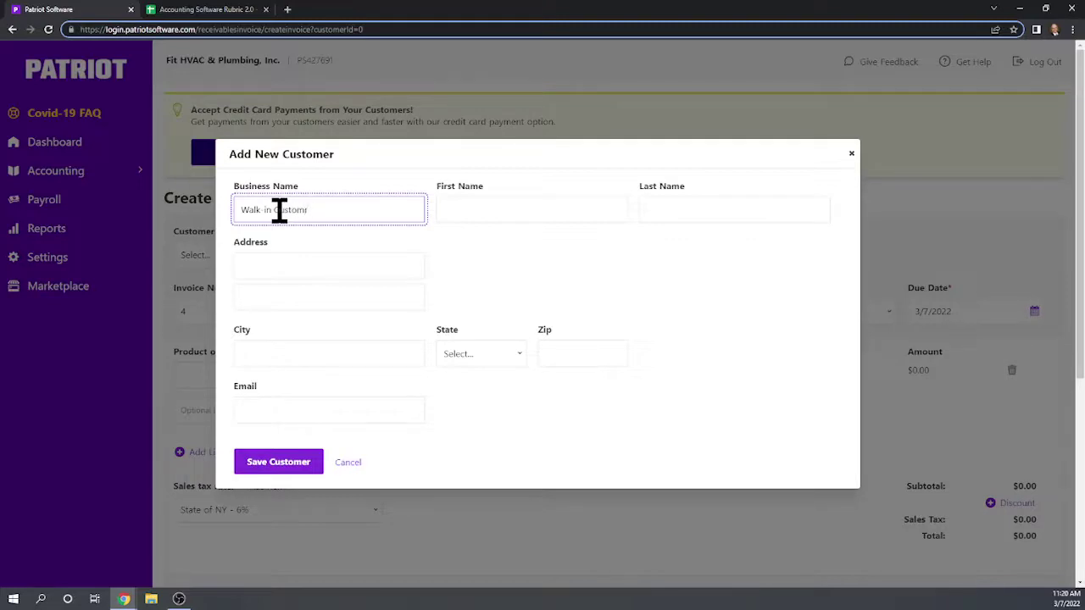
{"action": "scroll", "coordinate": [279, 212], "scroll_direction": "down", "scroll_amount": 1}
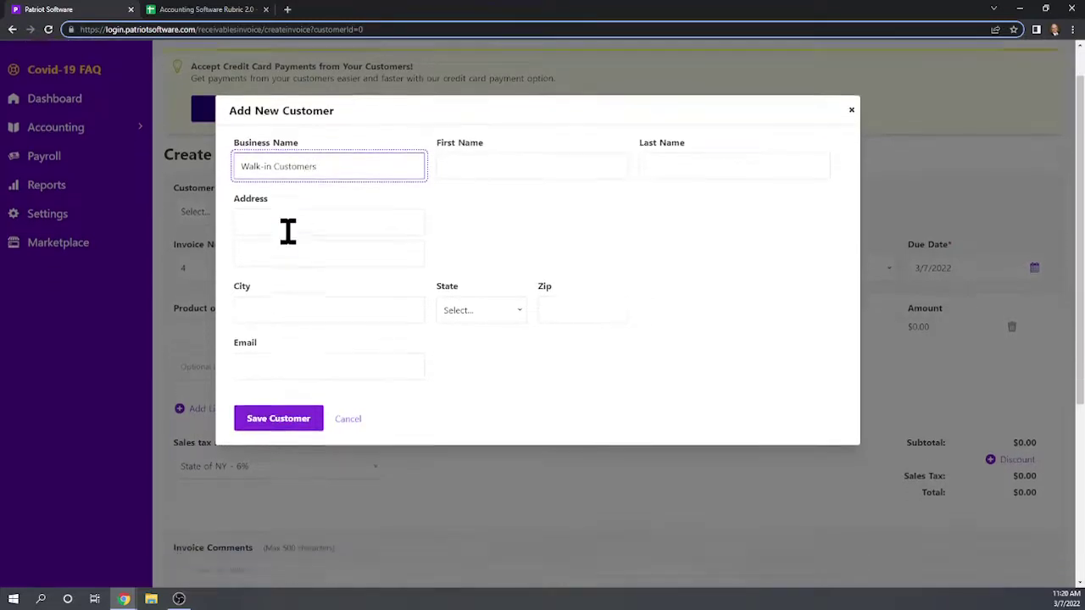
{"action": "left_click", "coordinate": [545, 225]}
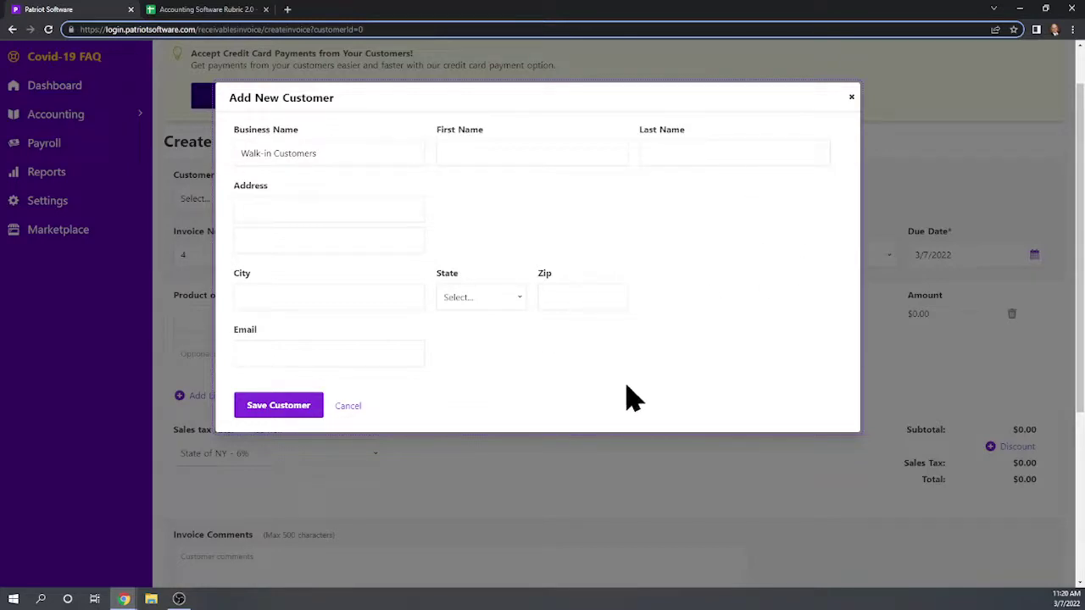
{"action": "scroll", "coordinate": [753, 218], "scroll_direction": "down", "scroll_amount": 1}
{"action": "scroll", "coordinate": [754, 221], "scroll_direction": "up", "scroll_amount": 2}
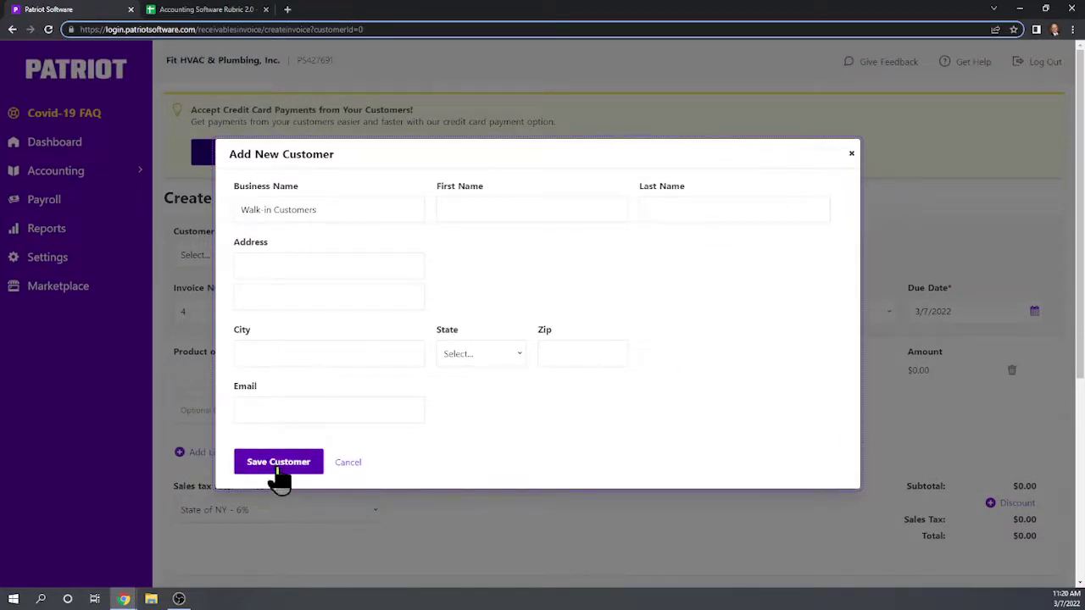
{"action": "left_click", "coordinate": [279, 466]}
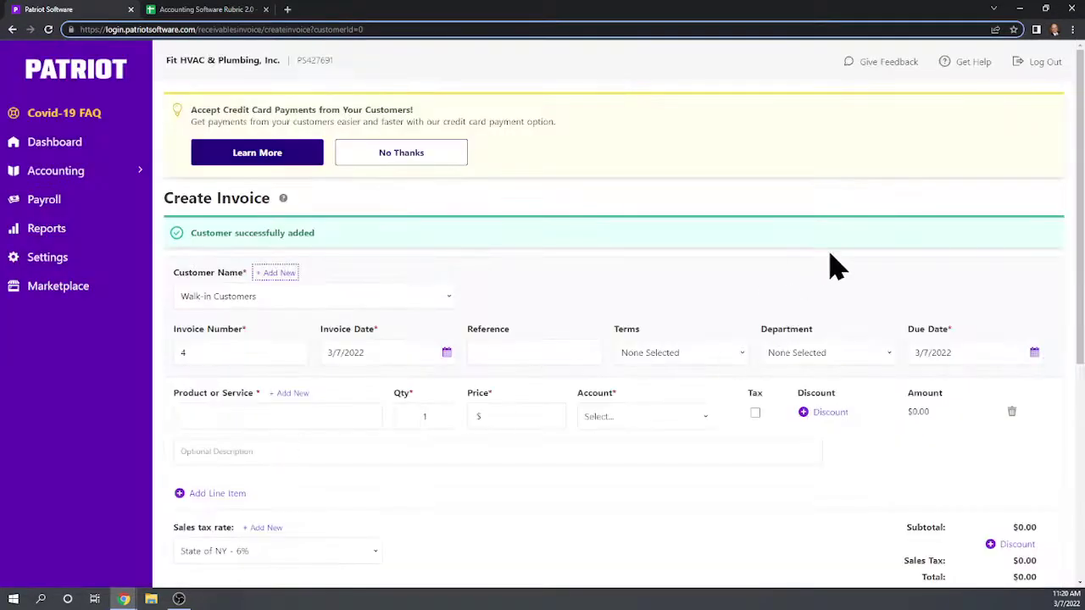
- Add Plumbing Widgets as the product on the Walk-in Customers invoice and create the invoice
{"action": "scroll", "coordinate": [666, 237], "scroll_direction": "down", "scroll_amount": 1}
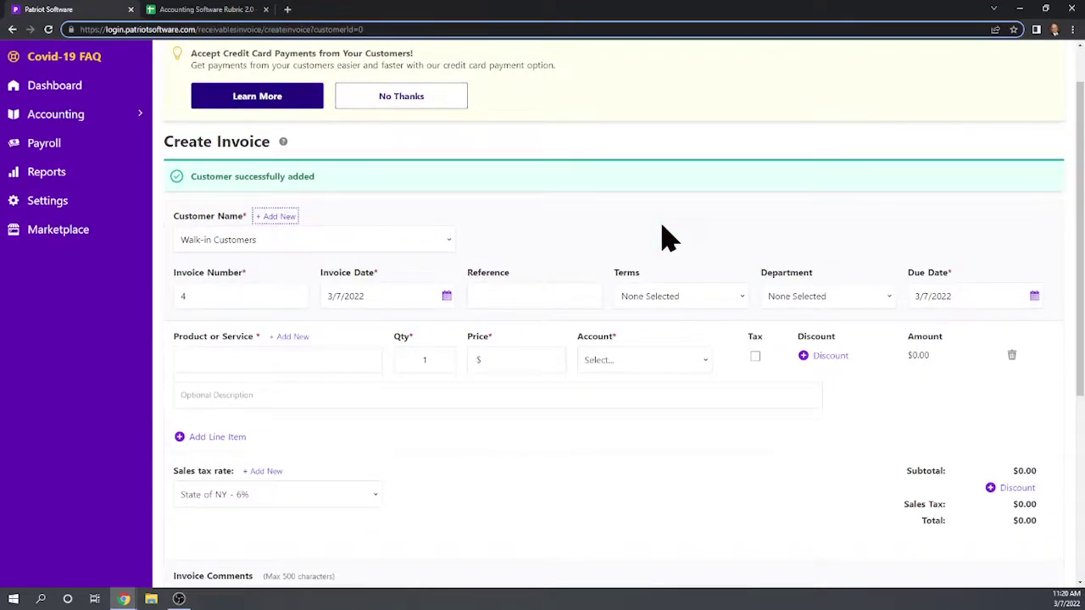
{"action": "left_click", "coordinate": [267, 361]}
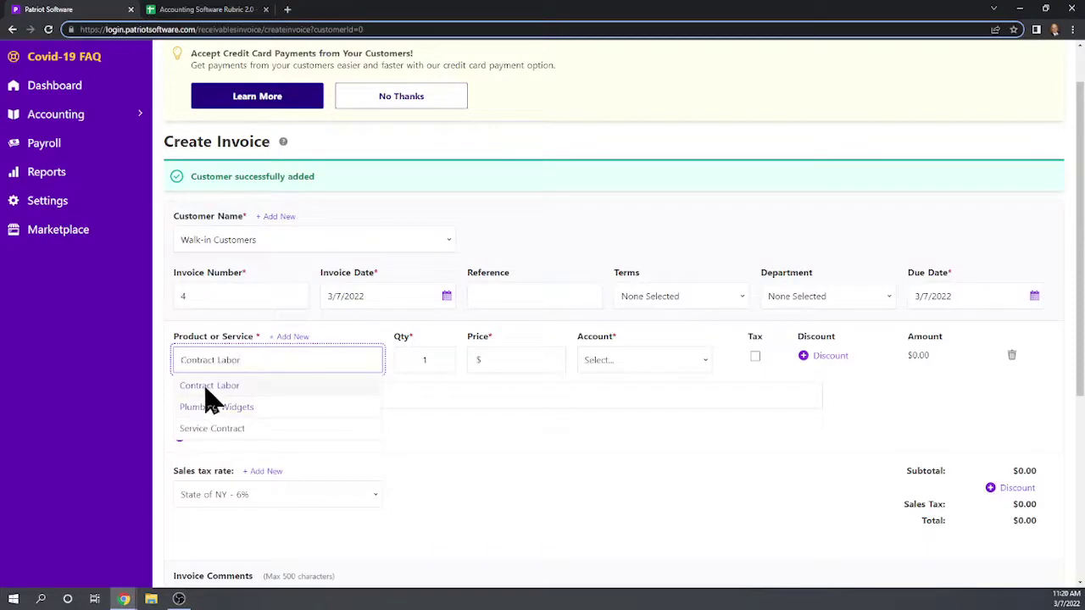
{"action": "left_click", "coordinate": [209, 413]}
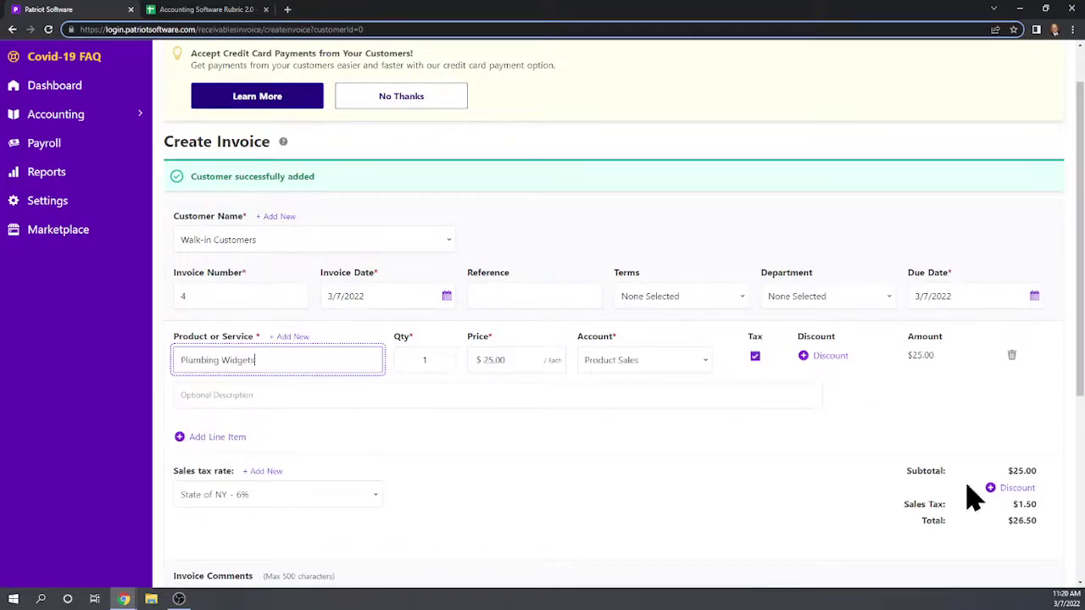
{"action": "scroll", "coordinate": [714, 441], "scroll_direction": "down", "scroll_amount": 1}
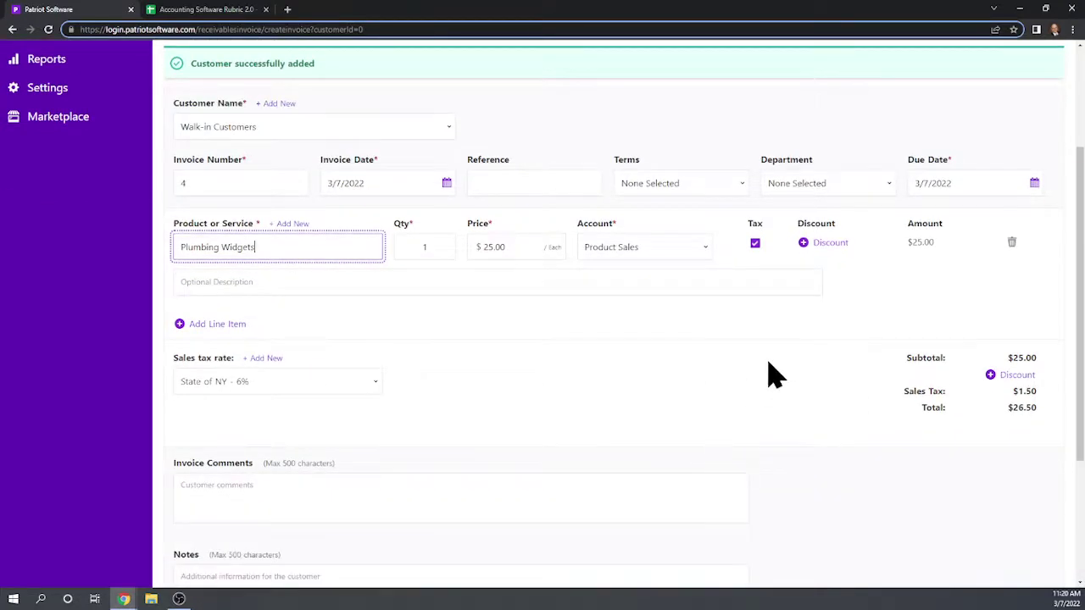
{"action": "scroll", "coordinate": [775, 376], "scroll_direction": "down", "scroll_amount": 3}
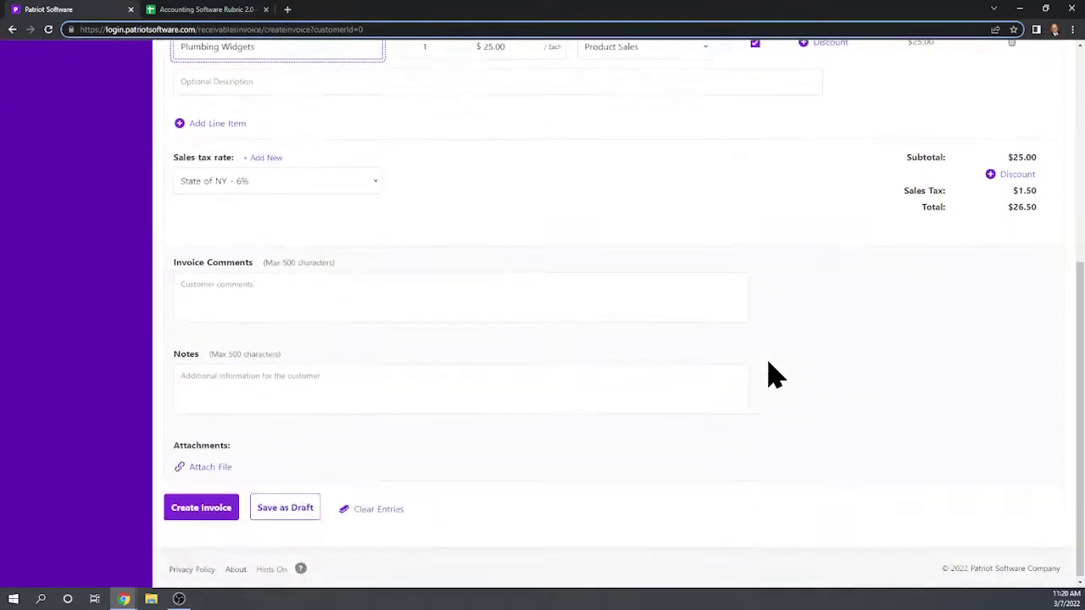
{"action": "left_click", "coordinate": [178, 511]}
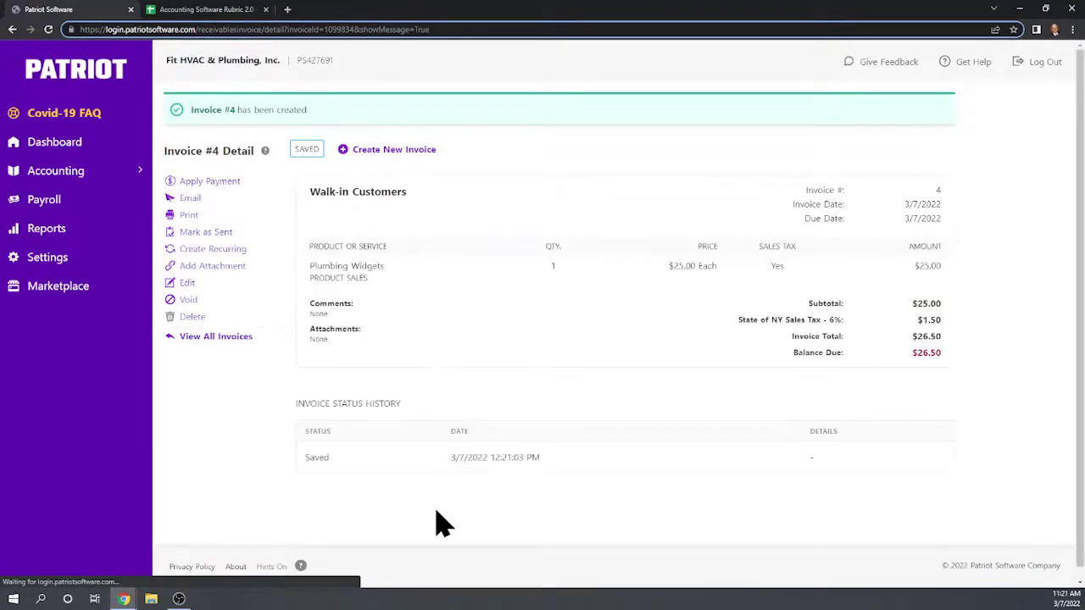
- Start applying a payment to the Walk-in Customers invoice and enter a received cash payment of $25
{"action": "left_click", "coordinate": [219, 183]}
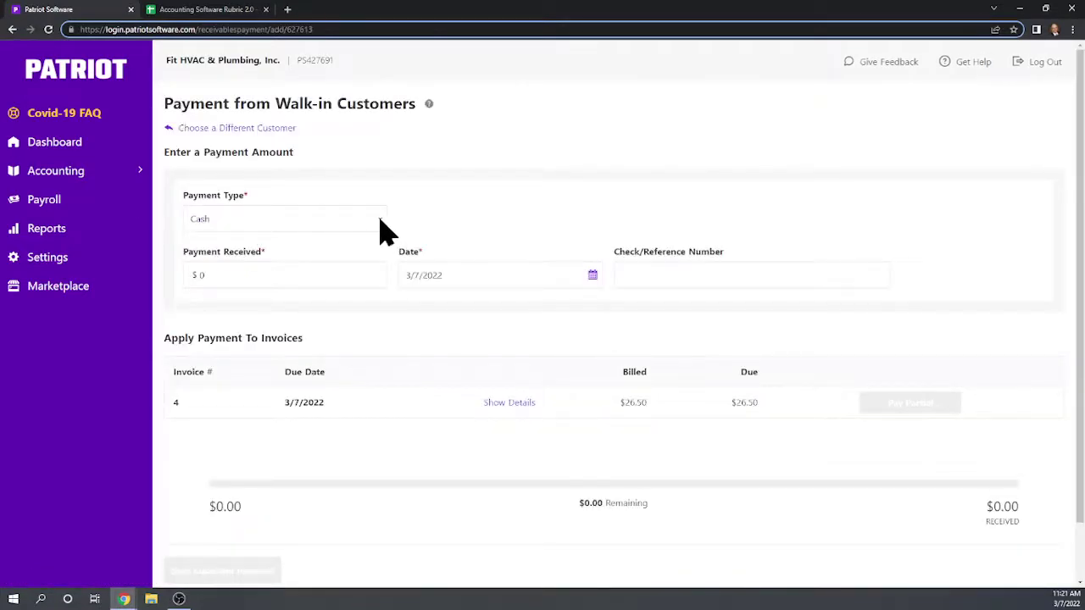
{"action": "left_click", "coordinate": [206, 276]}
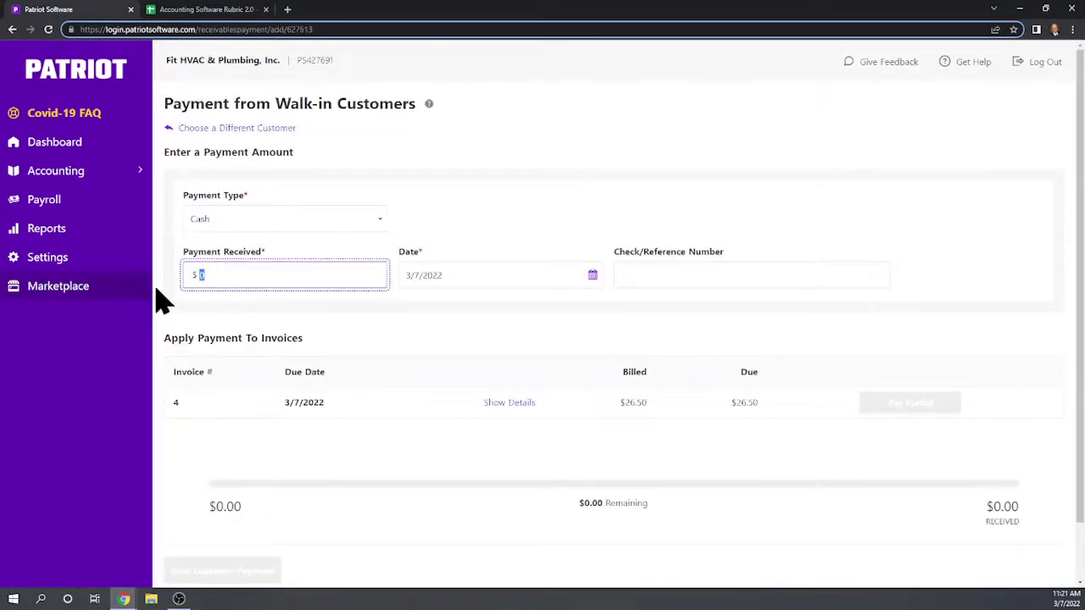
{"action": "type", "text": "25"}
{"action": "left_click", "coordinate": [522, 218]}
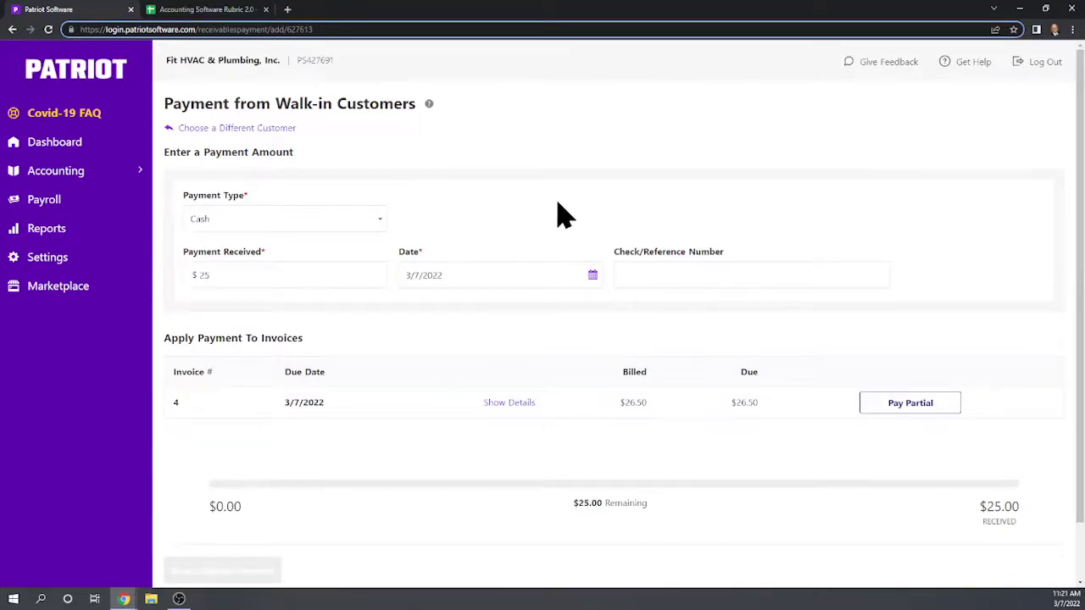
{"action": "scroll", "coordinate": [593, 212], "scroll_direction": "down", "scroll_amount": 1}
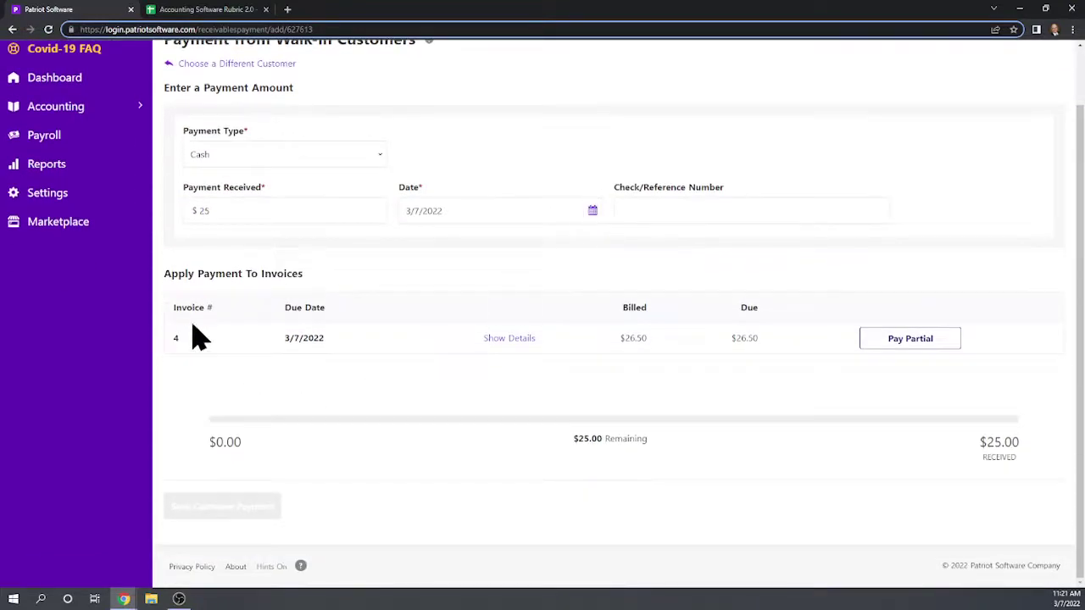
{"action": "scroll", "coordinate": [497, 347], "scroll_direction": "up", "scroll_amount": 1}
{"action": "scroll", "coordinate": [520, 310], "scroll_direction": "down", "scroll_amount": 1}
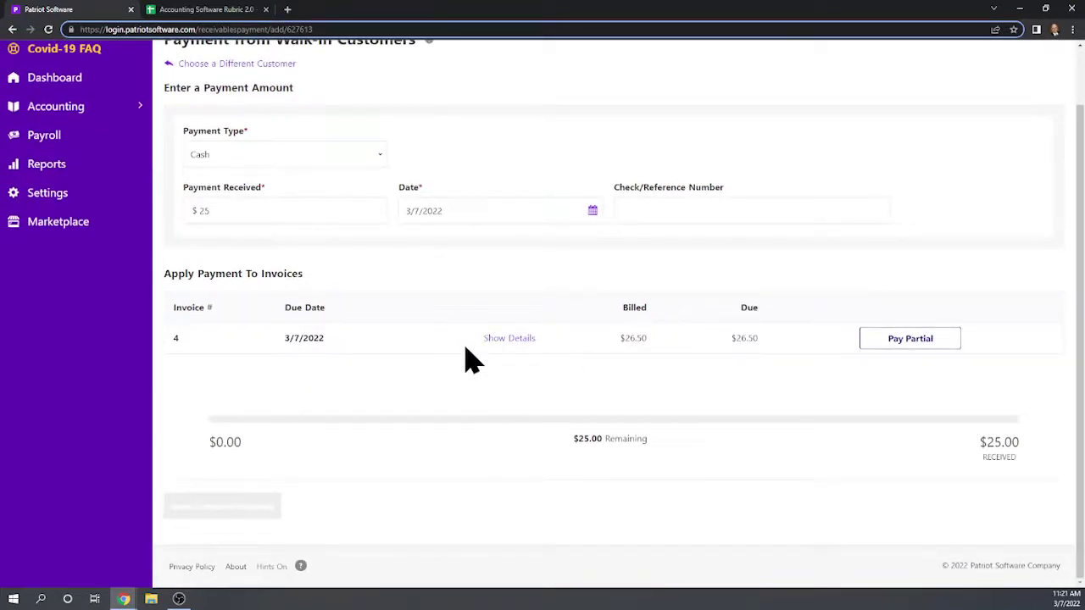
- Set the cash payment received from Walk-in Customers to $26.50, pay invoice 4 in full, and save the payment
{"action": "double_click", "coordinate": [208, 208]}
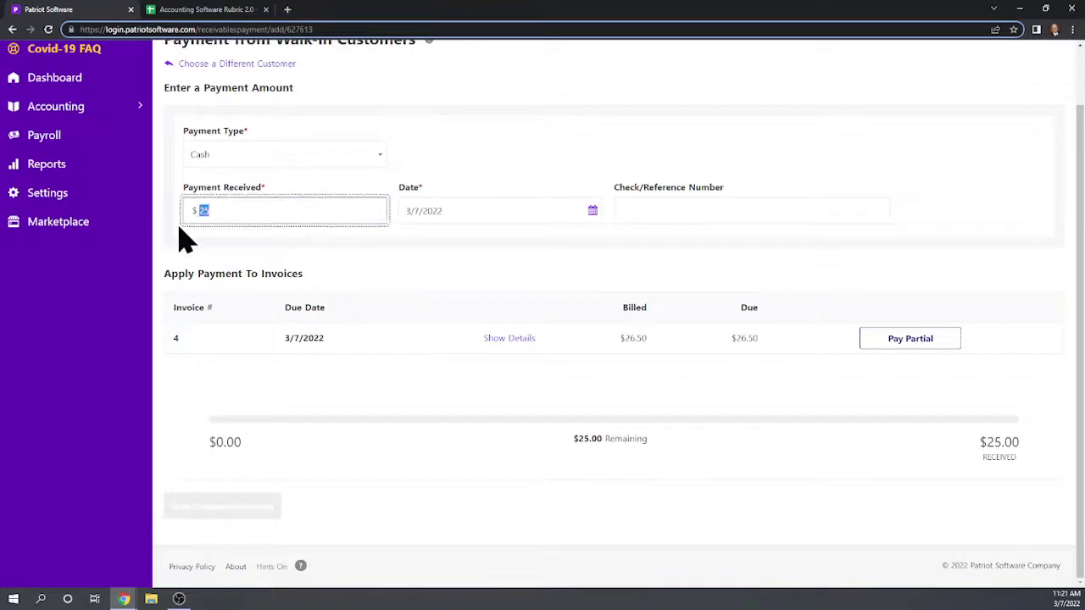
{"action": "type", "text": "26.5"}
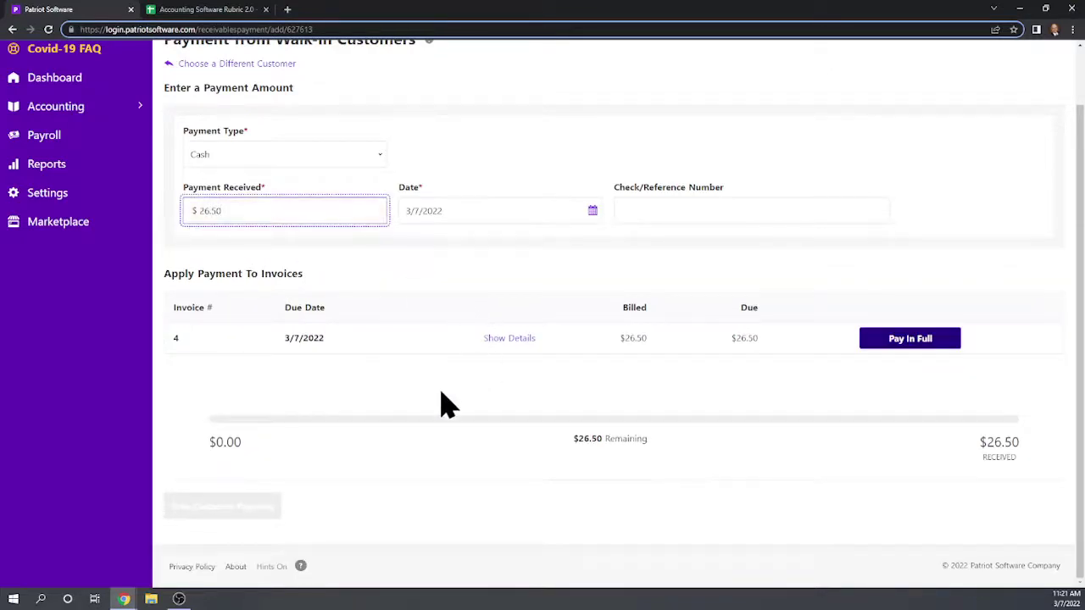
{"action": "left_click", "coordinate": [443, 398]}
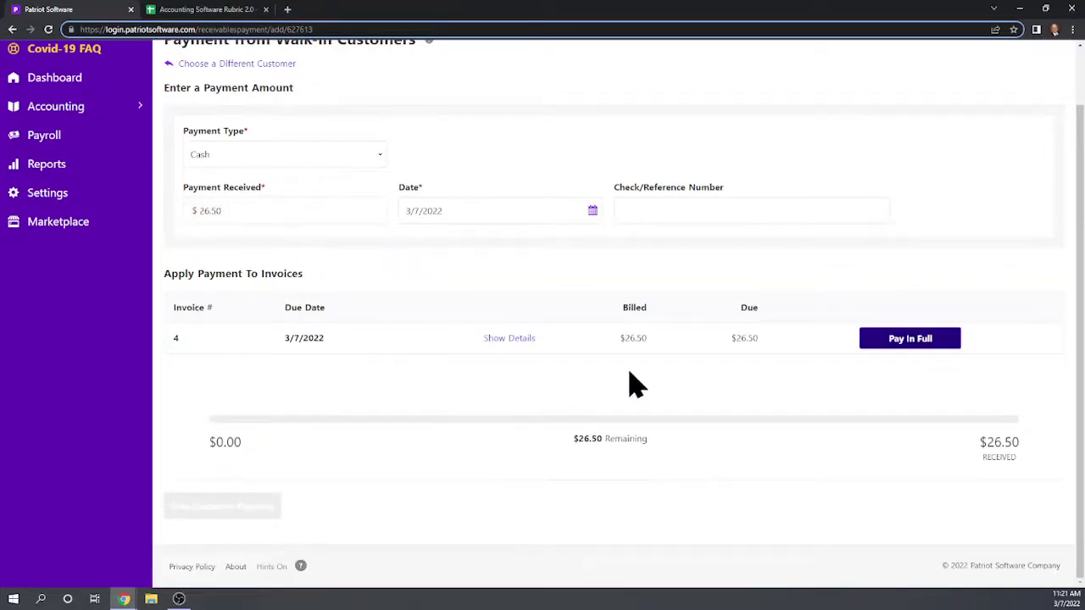
{"action": "left_click", "coordinate": [907, 343]}
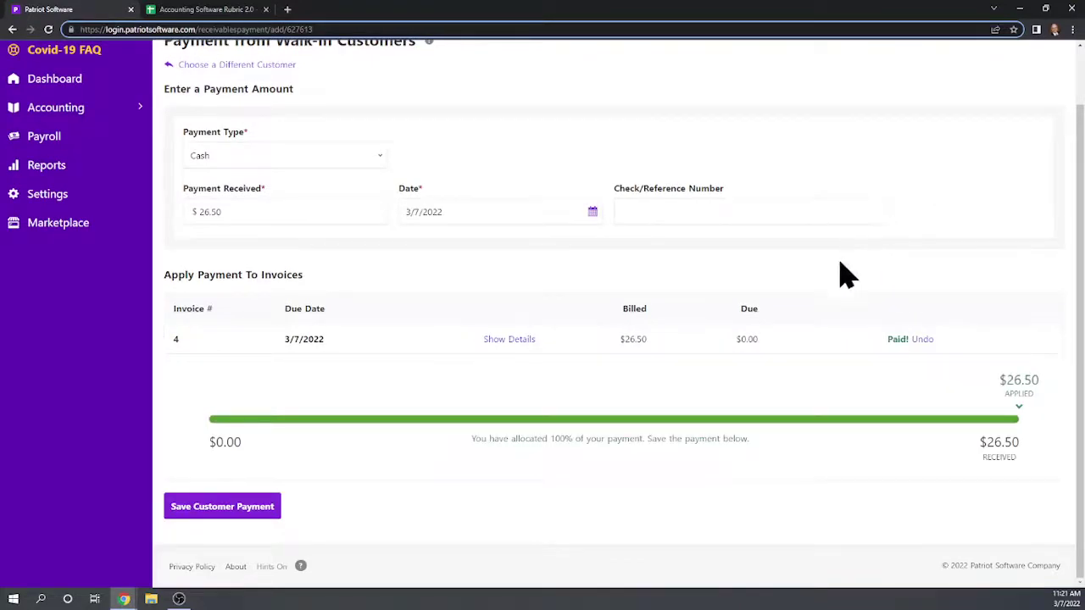
{"action": "left_click", "coordinate": [230, 512]}
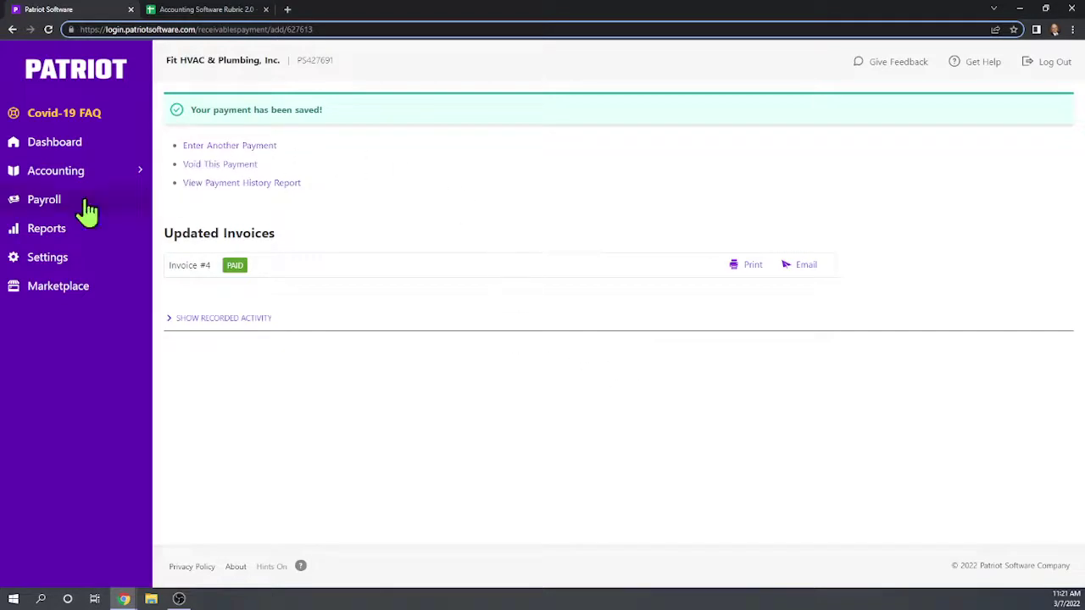
- Try to record a deposit to the Checking account, browse the accounts it can come from, and leave the source account unselected
{"action": "left_click", "coordinate": [50, 178]}
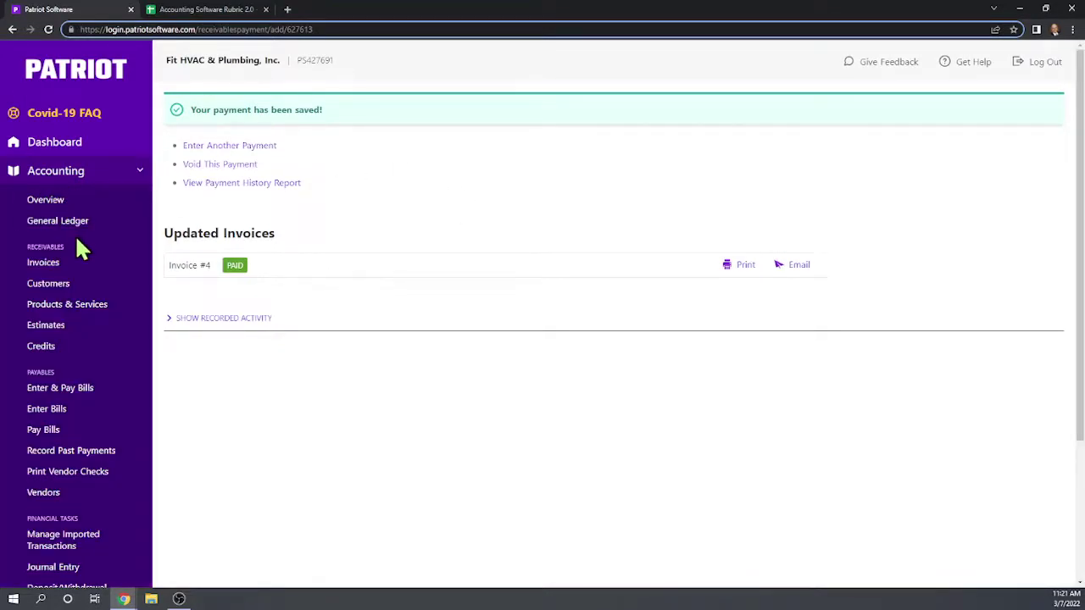
{"action": "scroll", "coordinate": [68, 246], "scroll_direction": "down", "scroll_amount": 3}
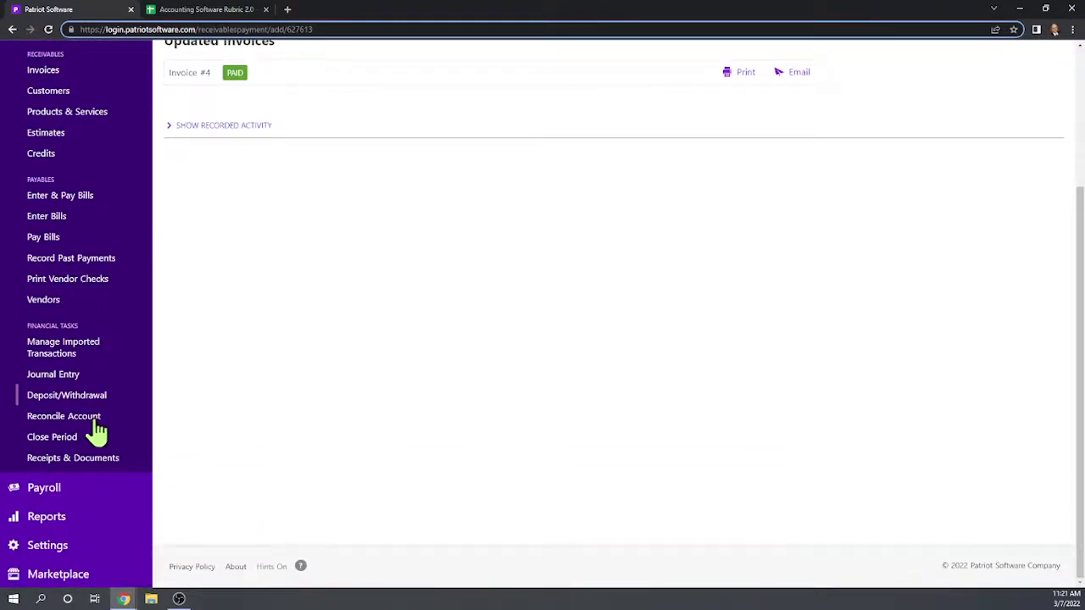
{"action": "left_click", "coordinate": [48, 399]}
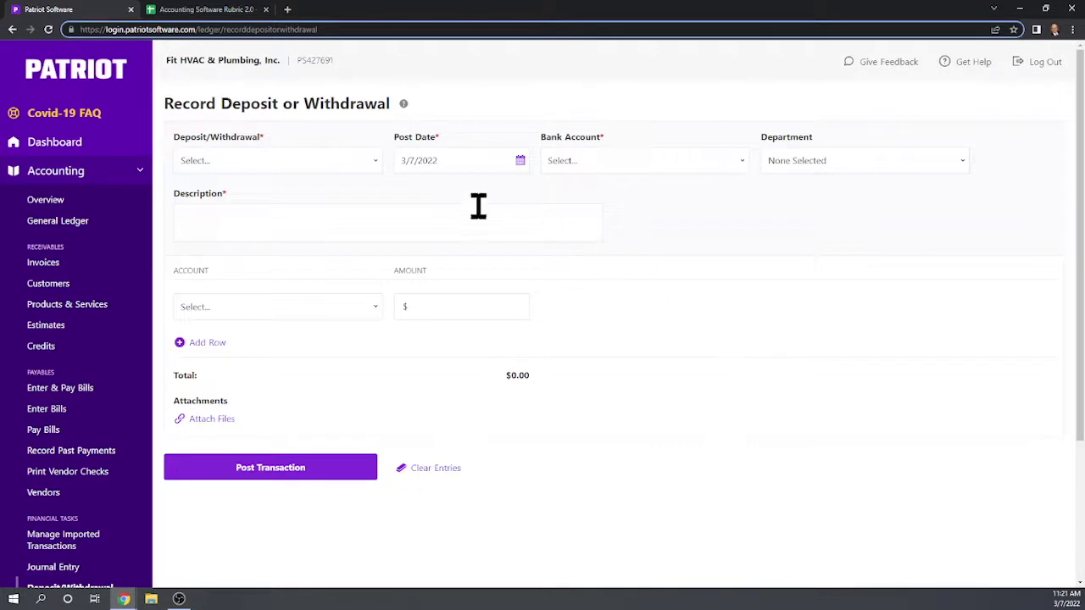
{"action": "left_click", "coordinate": [374, 161]}
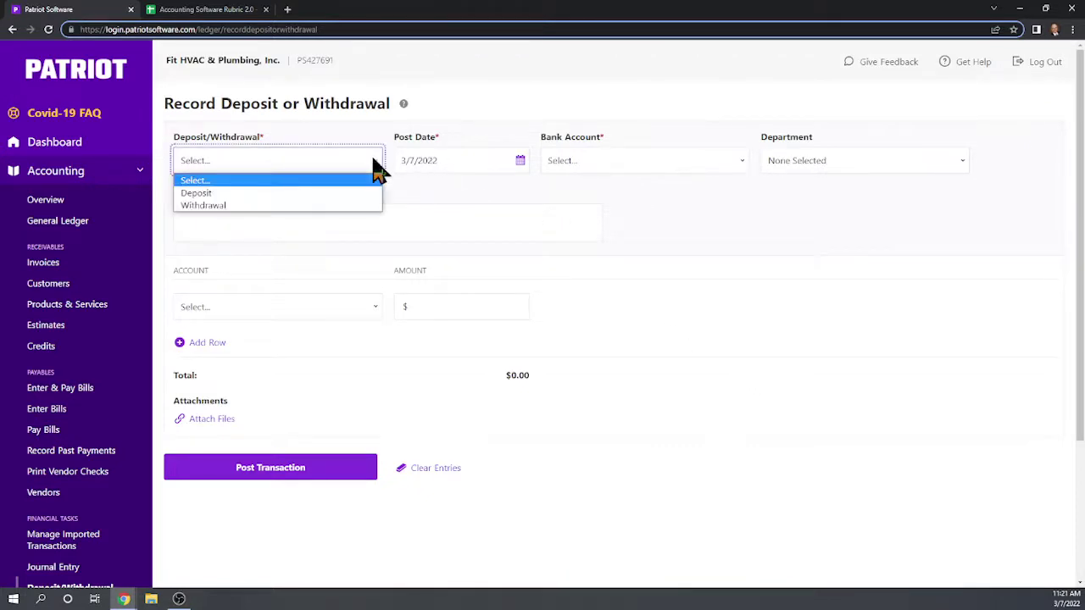
{"action": "left_click", "coordinate": [351, 193]}
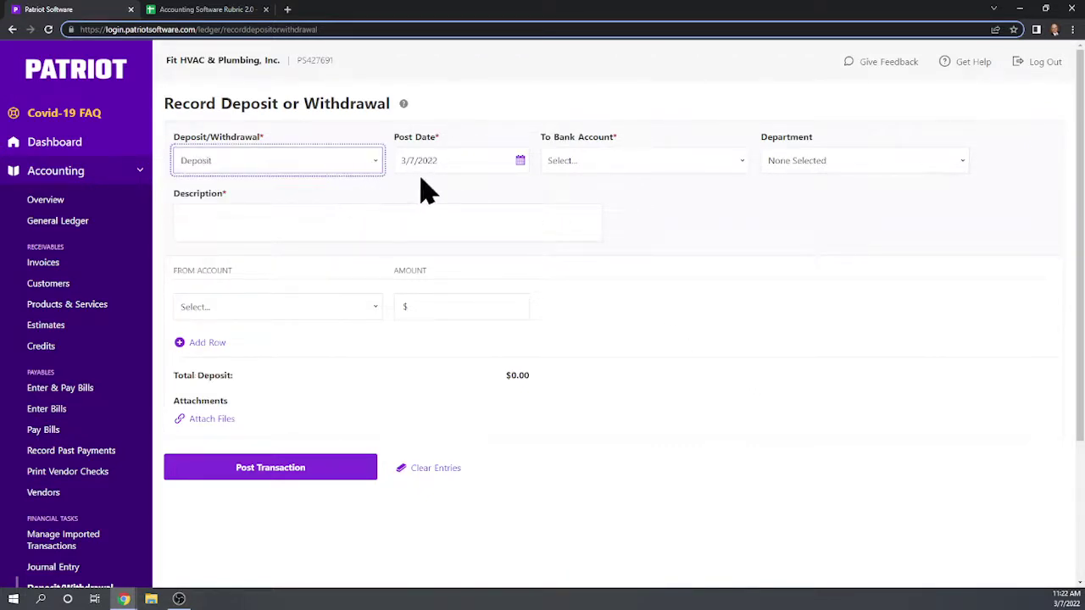
{"action": "left_click", "coordinate": [725, 168]}
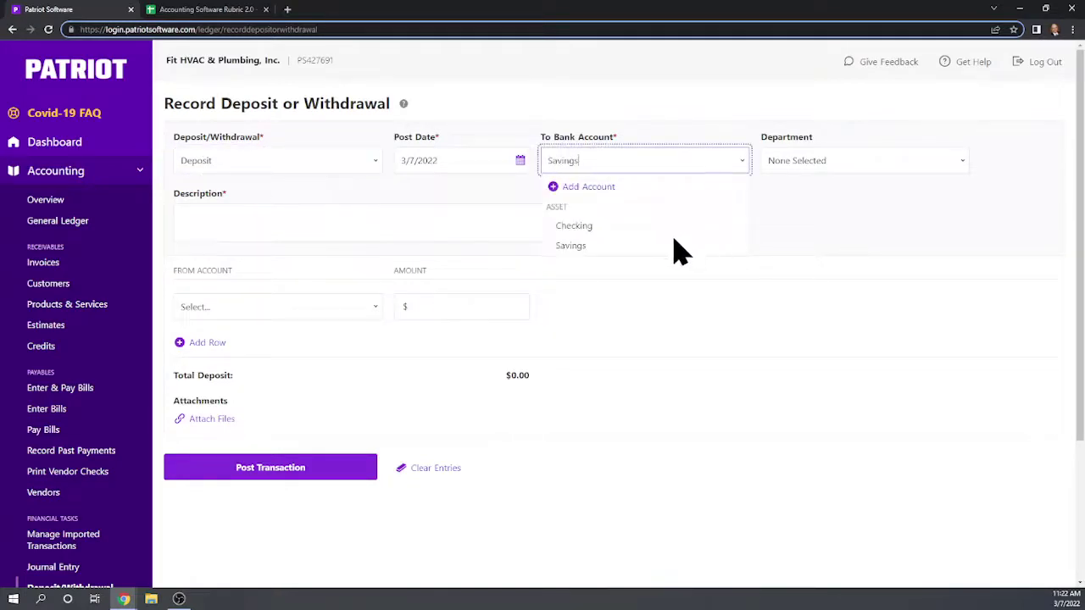
{"action": "left_click", "coordinate": [587, 227]}
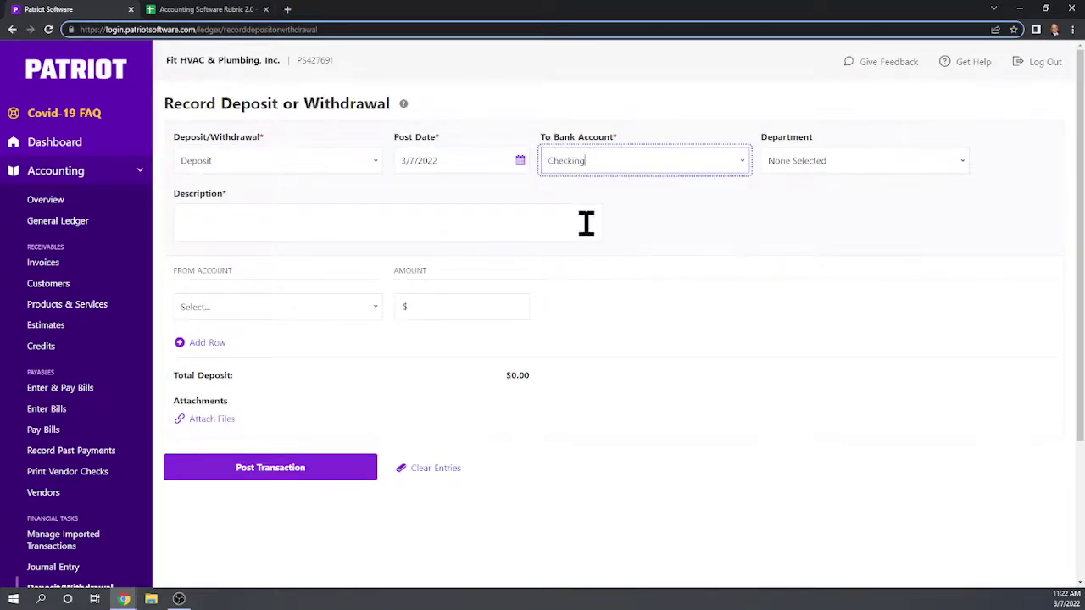
{"action": "left_click", "coordinate": [444, 222]}
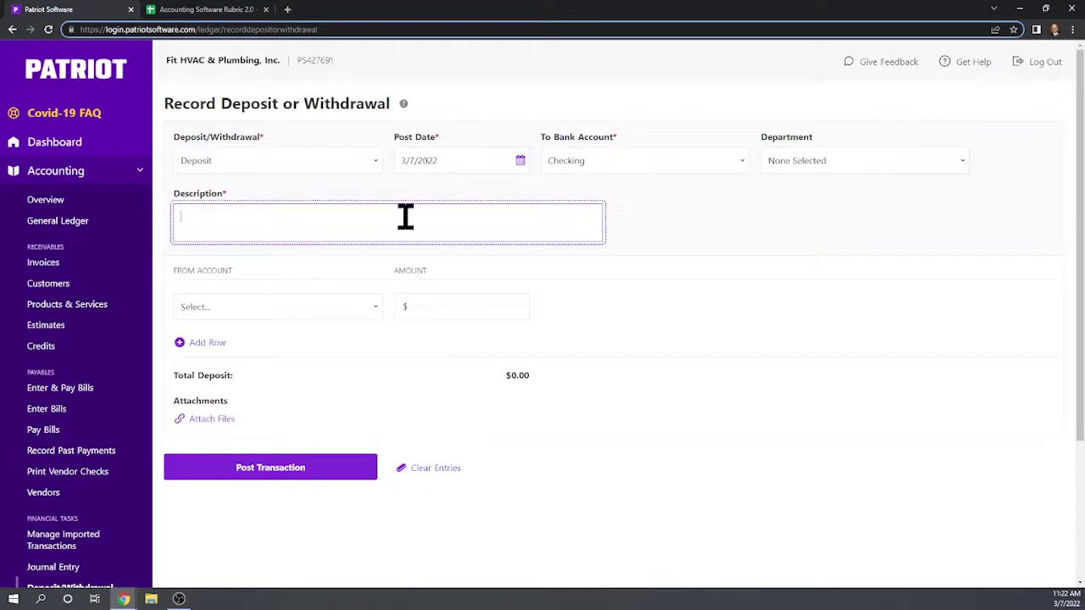
{"action": "left_click", "coordinate": [374, 314]}
{"action": "scroll", "coordinate": [331, 364], "scroll_direction": "down", "scroll_amount": 2}
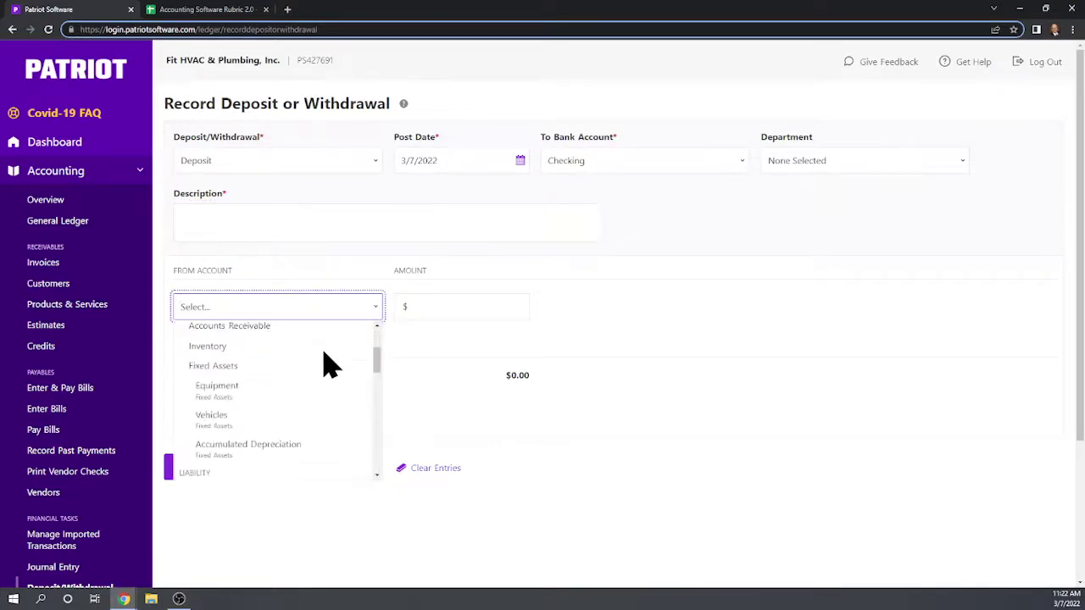
{"action": "scroll", "coordinate": [330, 365], "scroll_direction": "down", "scroll_amount": 10}
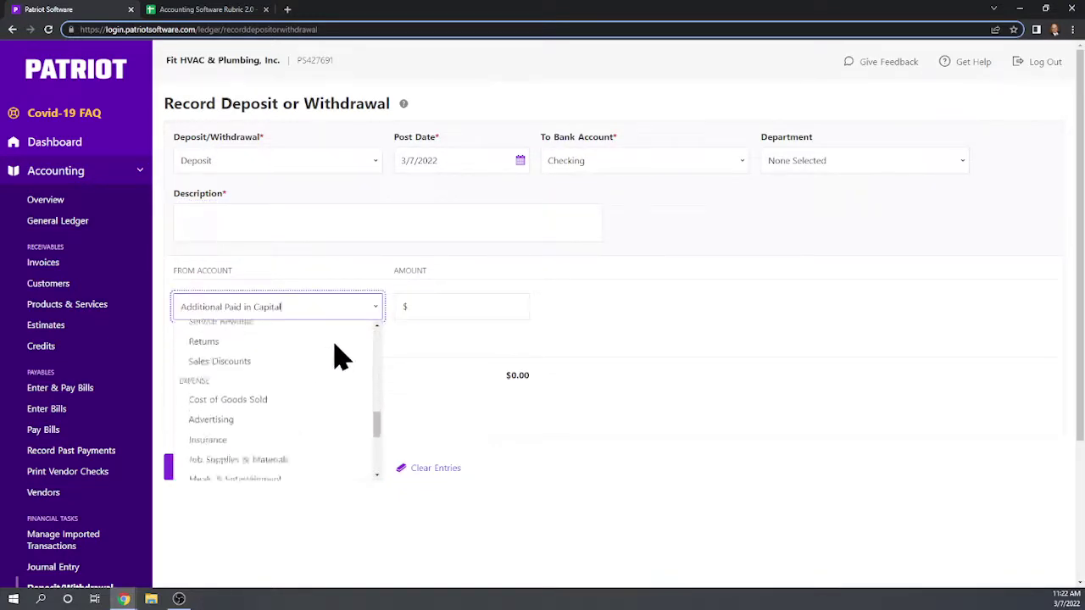
{"action": "left_click", "coordinate": [874, 366]}
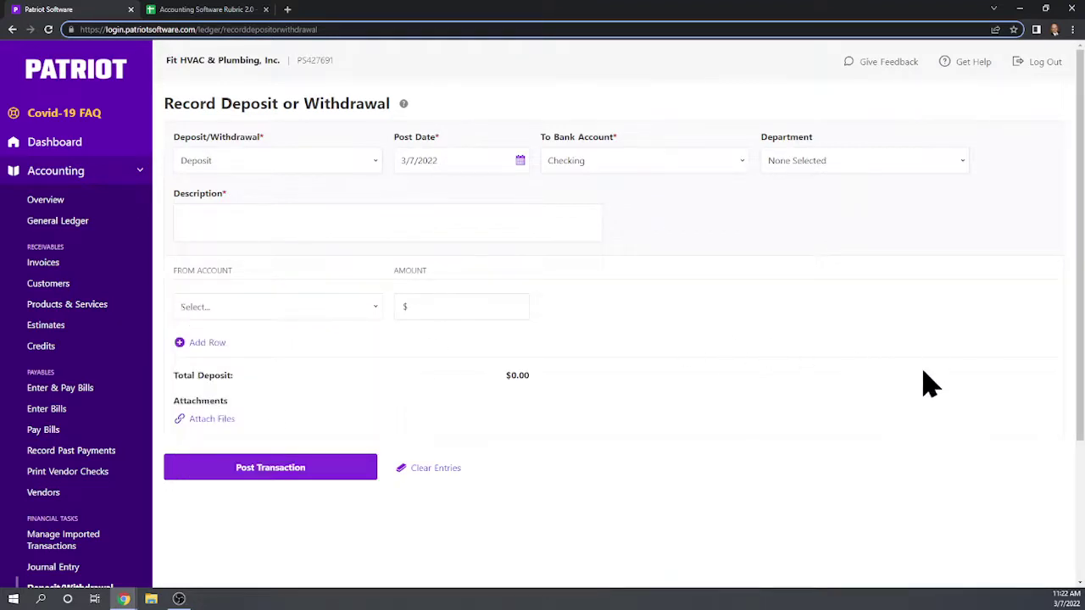
- Leave the deposit unposted, look through the company's list of reports, and view the Check Register report
{"action": "scroll", "coordinate": [908, 364], "scroll_direction": "down", "scroll_amount": 3}
{"action": "scroll", "coordinate": [879, 362], "scroll_direction": "up", "scroll_amount": 3}
{"action": "scroll", "coordinate": [92, 379], "scroll_direction": "down", "scroll_amount": 1}
{"action": "scroll", "coordinate": [88, 380], "scroll_direction": "up", "scroll_amount": 1}
{"action": "scroll", "coordinate": [93, 376], "scroll_direction": "down", "scroll_amount": 3}
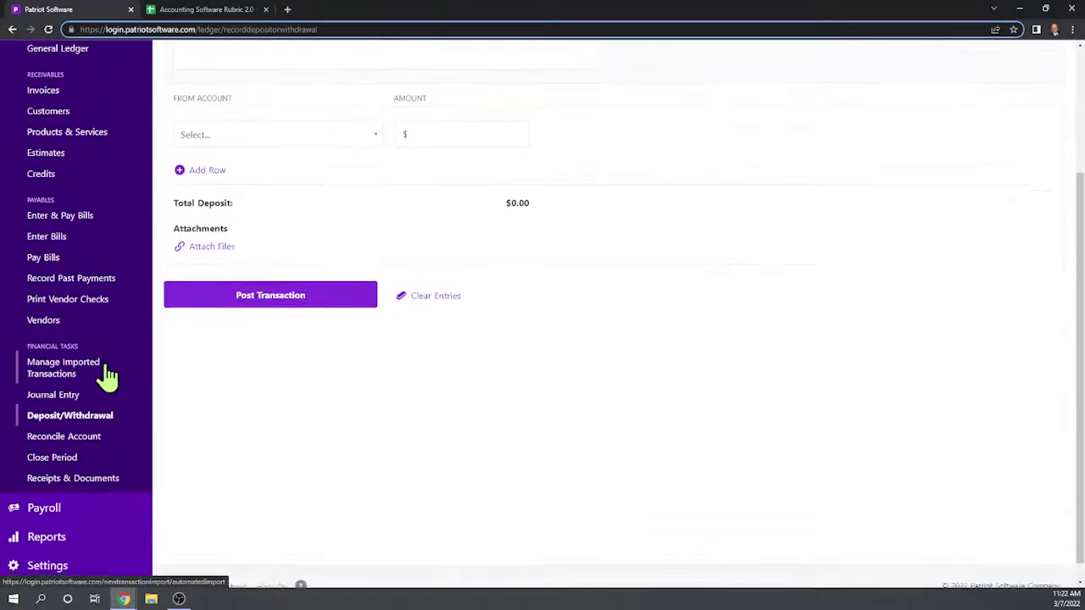
{"action": "left_click", "coordinate": [39, 519]}
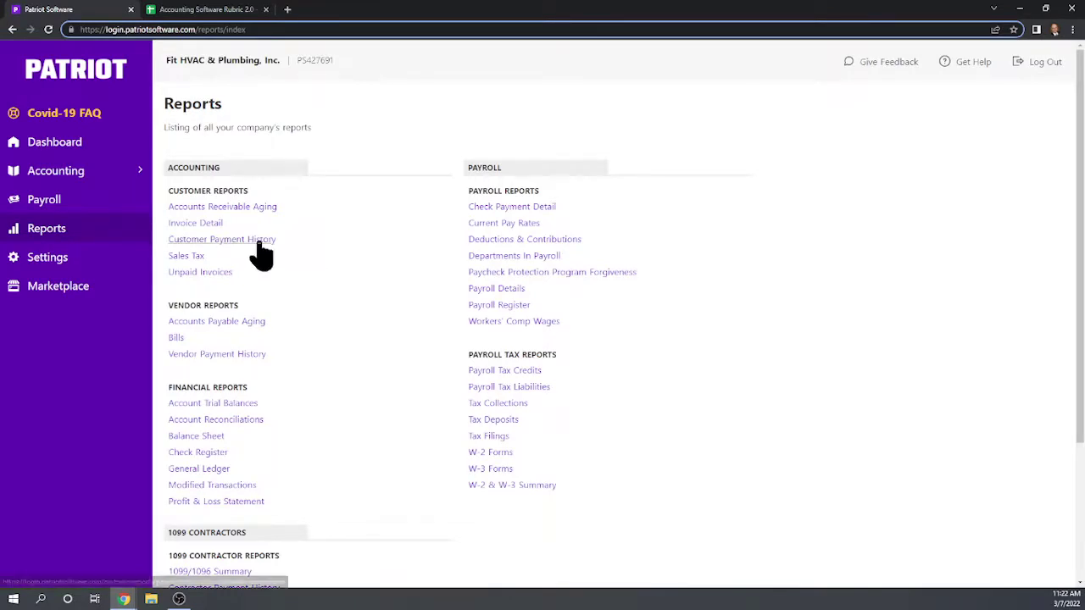
{"action": "scroll", "coordinate": [397, 218], "scroll_direction": "down", "scroll_amount": 1}
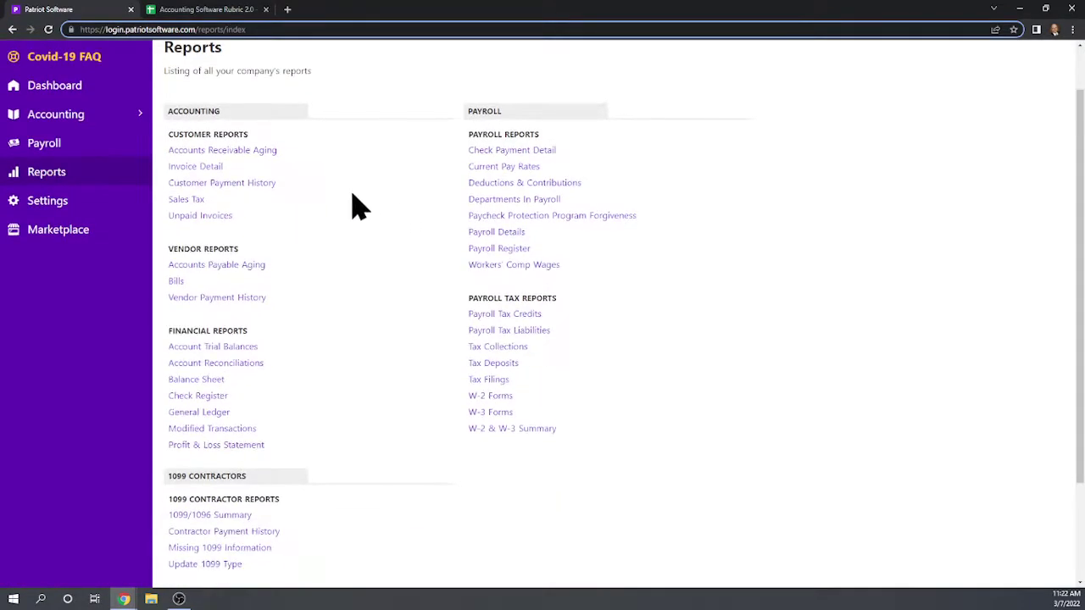
{"action": "scroll", "coordinate": [363, 202], "scroll_direction": "down", "scroll_amount": 2}
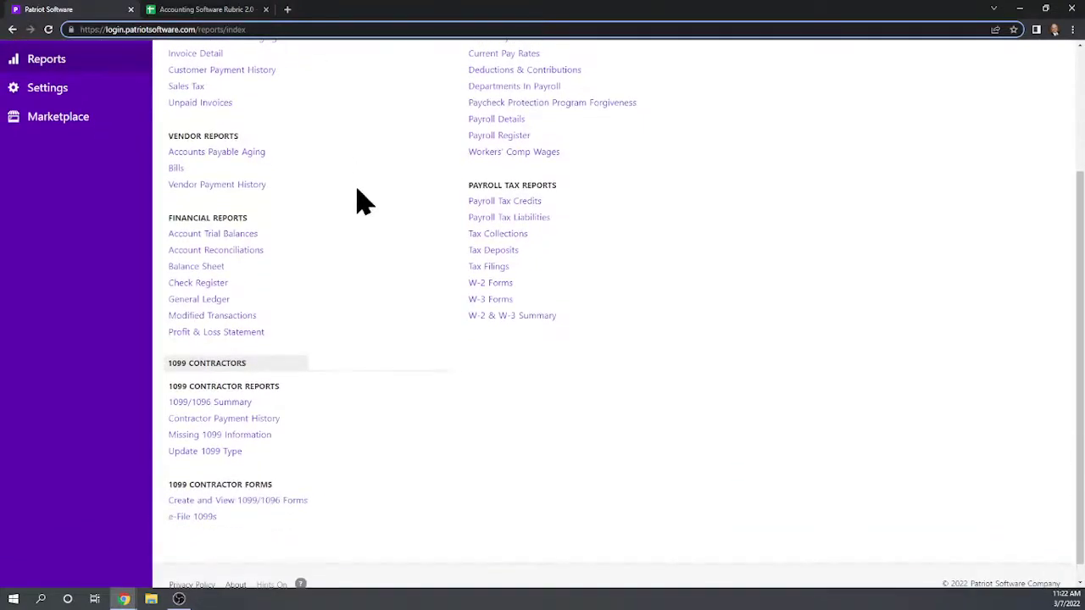
{"action": "left_click", "coordinate": [212, 285]}
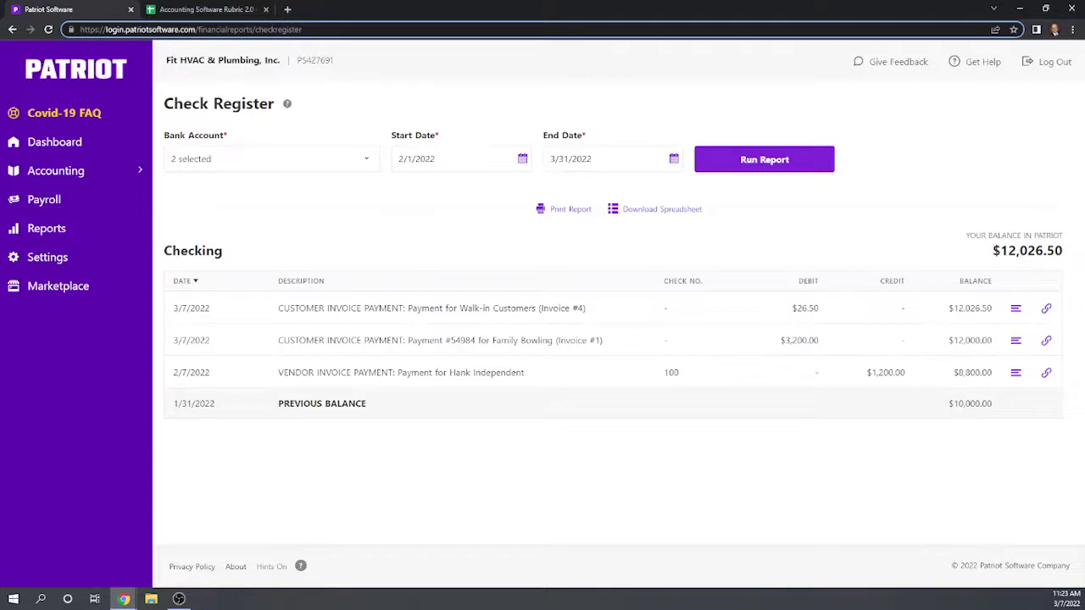
- In the rubric's Patriot column, score receiving a check on an outstanding invoice 1, not depositing the check 0, and issuing a sales receipt 0
{"action": "left_click", "coordinate": [182, 12]}
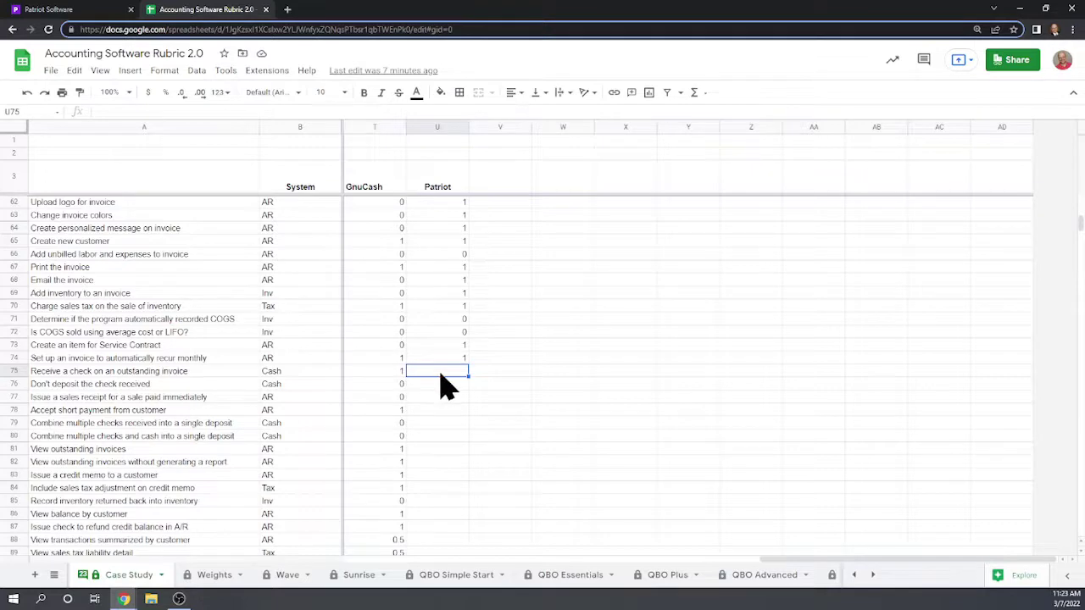
{"action": "type", "text": "1"}
{"action": "key", "text": "Return"}
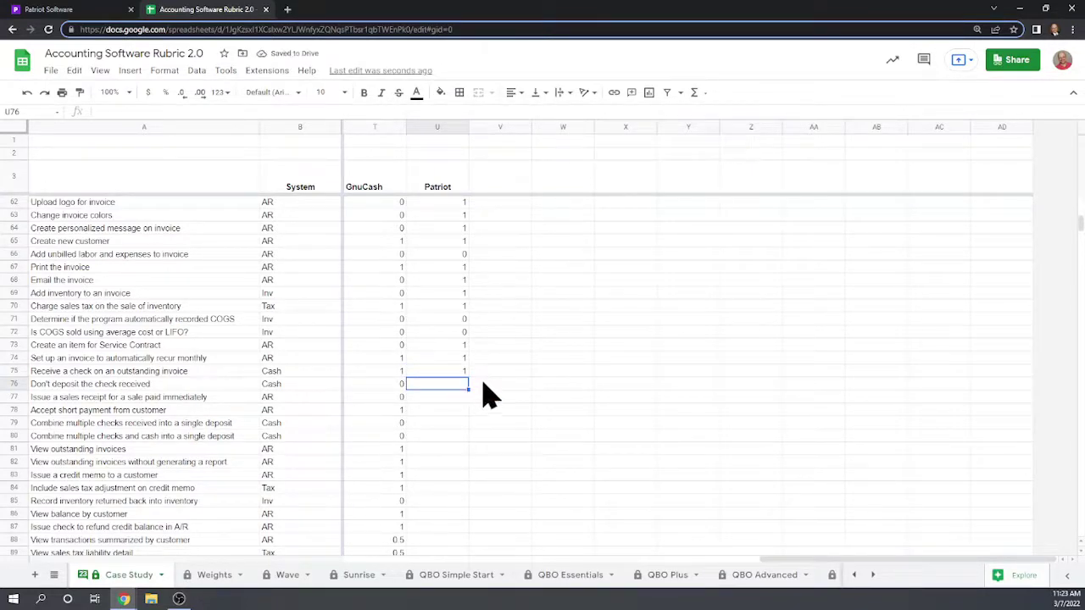
{"action": "key", "text": "Return"}
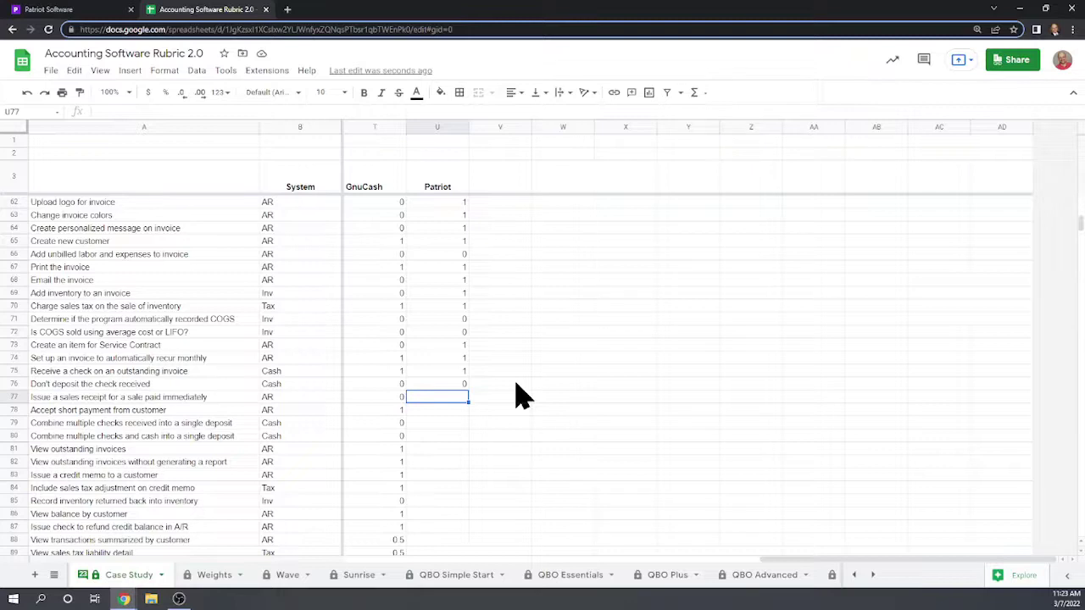
{"action": "type", "text": "0"}
{"action": "key", "text": "Return"}
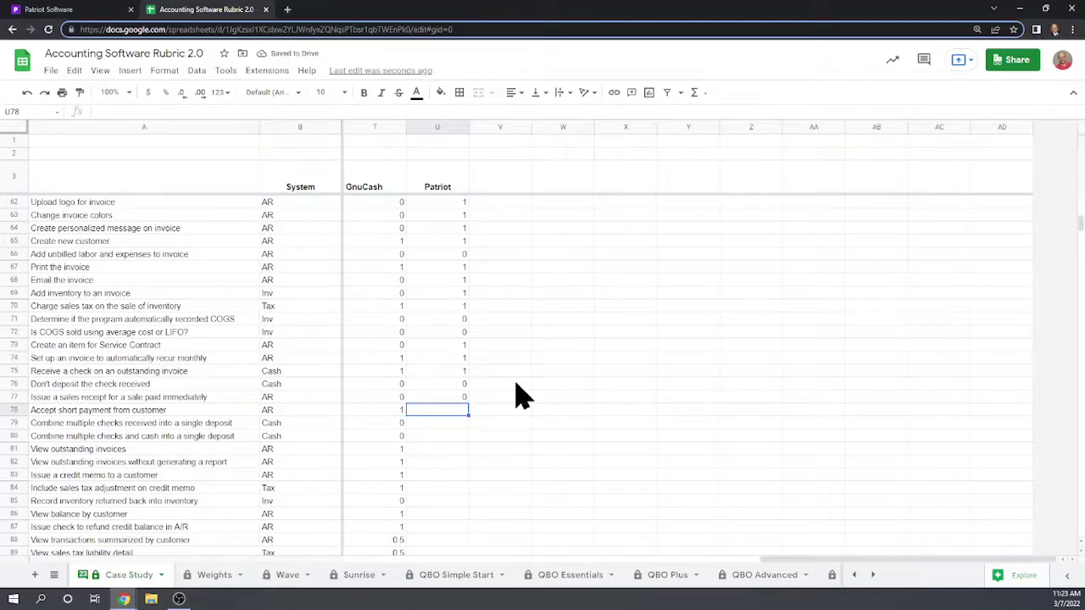
- Return to Patriot's list of invoices and start applying a payment to the Big Time Diner invoice
{"action": "left_click", "coordinate": [51, 10]}
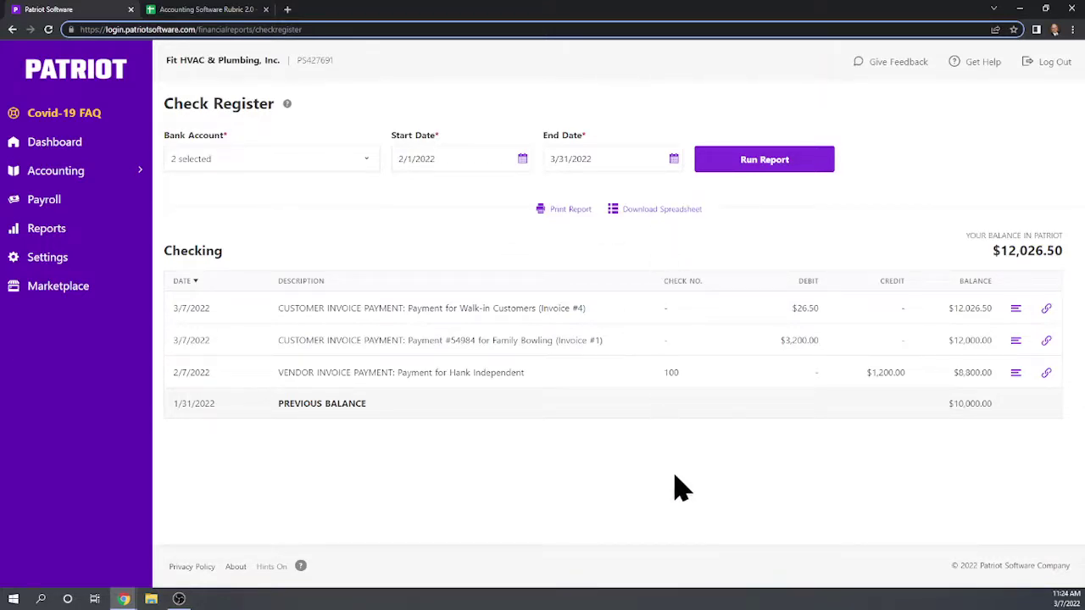
{"action": "left_click", "coordinate": [51, 173]}
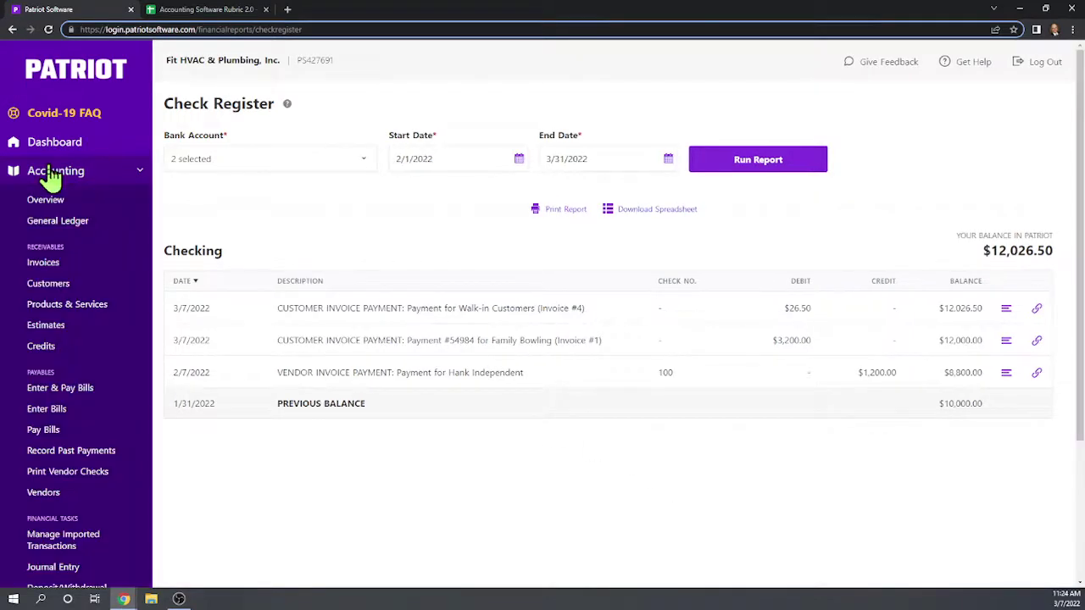
{"action": "left_click", "coordinate": [43, 264]}
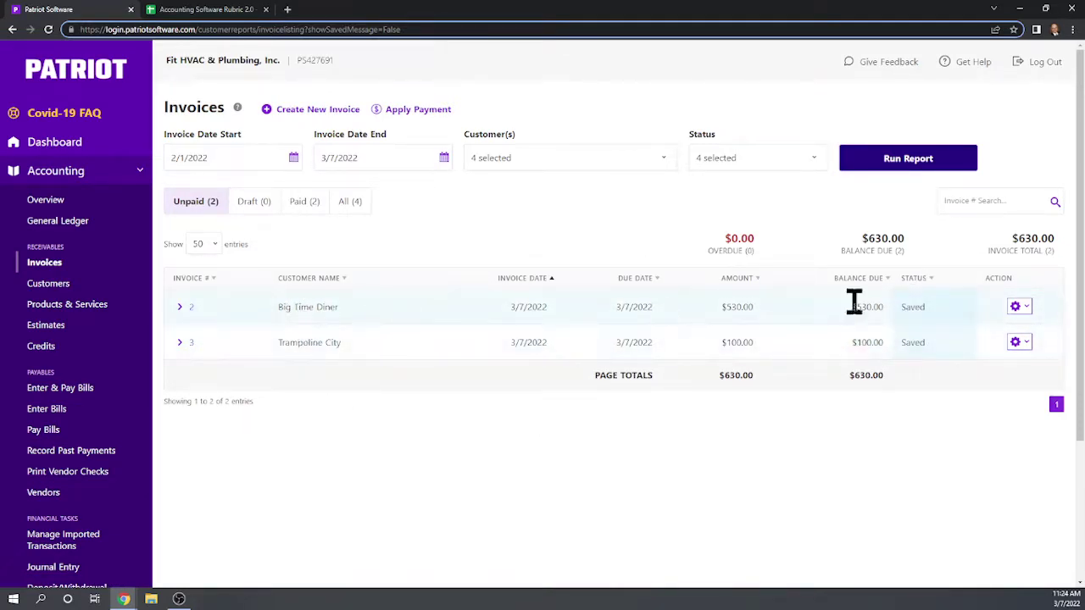
{"action": "left_click", "coordinate": [1029, 308]}
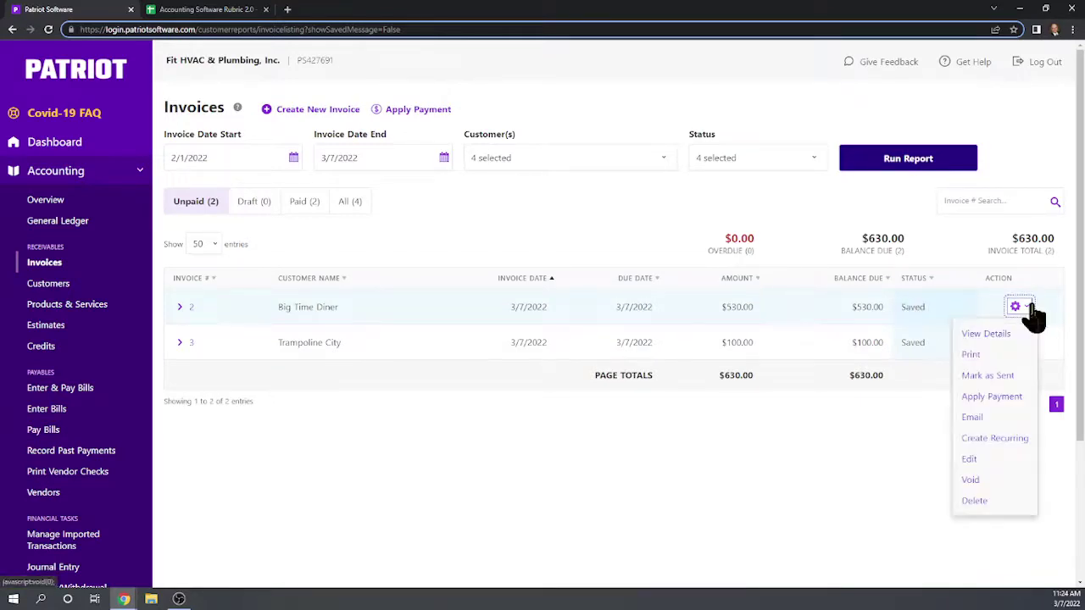
{"action": "left_click", "coordinate": [990, 397]}
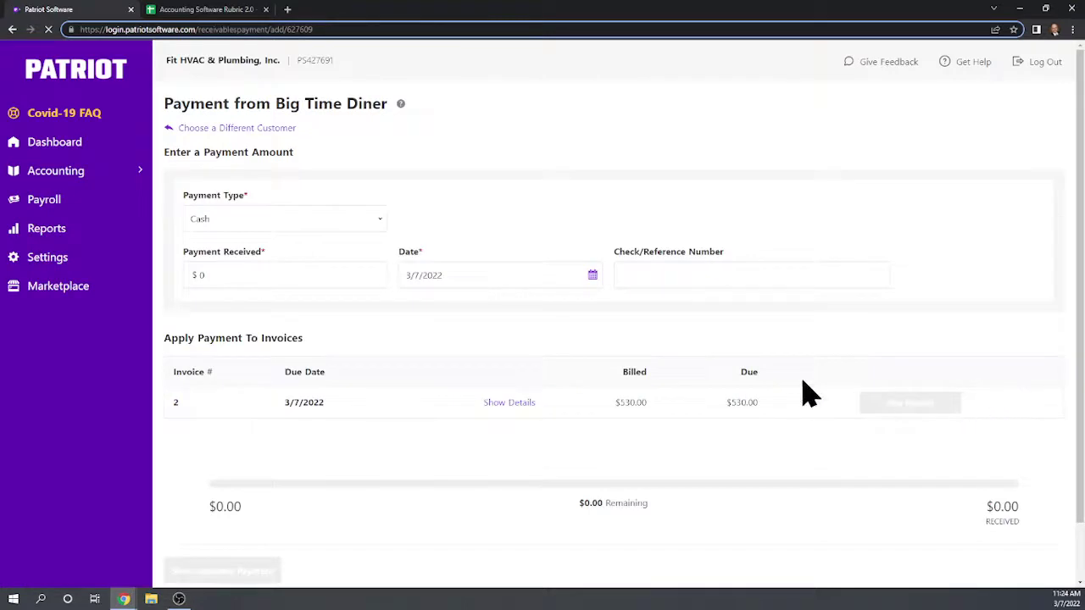
- Enter a check payment of $200 from Big Time Diner with check/reference number 5498
{"action": "left_click", "coordinate": [364, 218]}
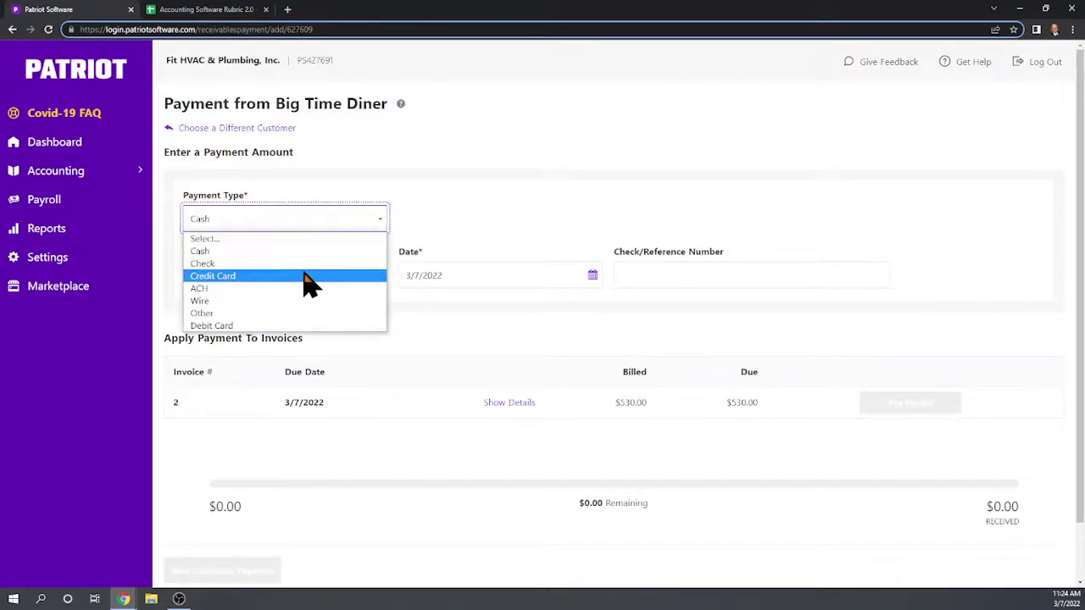
{"action": "left_click", "coordinate": [304, 264]}
{"action": "left_click", "coordinate": [238, 275]}
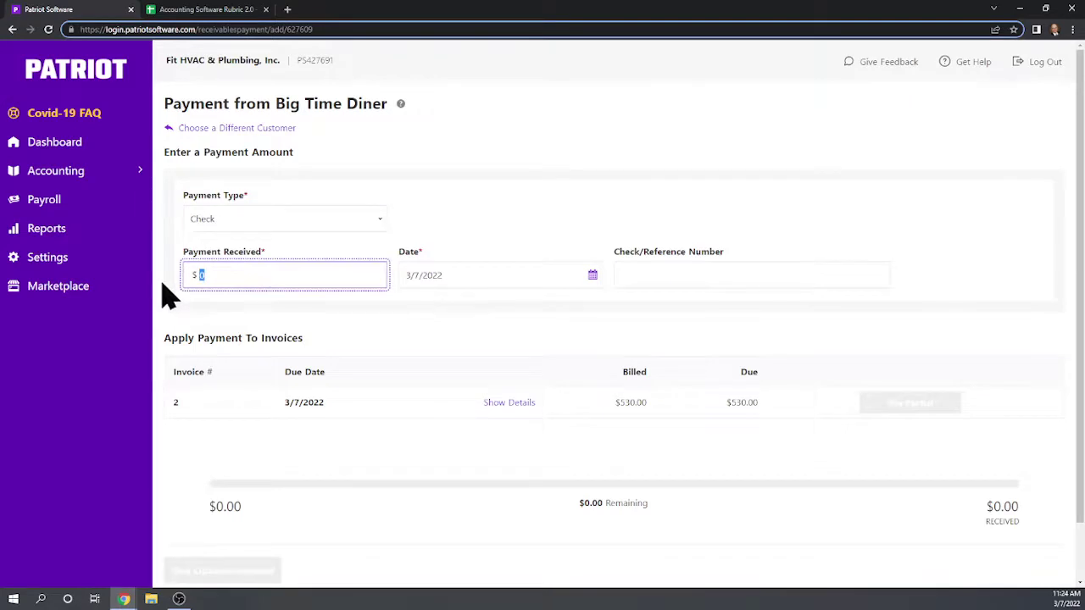
{"action": "type", "text": "200"}
{"action": "left_click", "coordinate": [689, 264]}
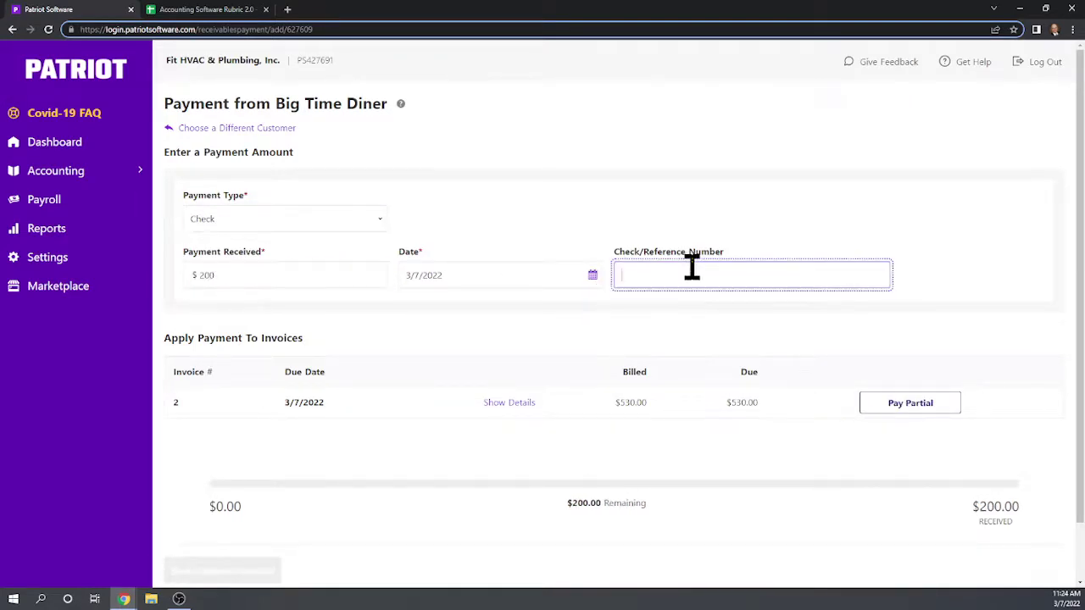
{"action": "type", "text": "5498"}
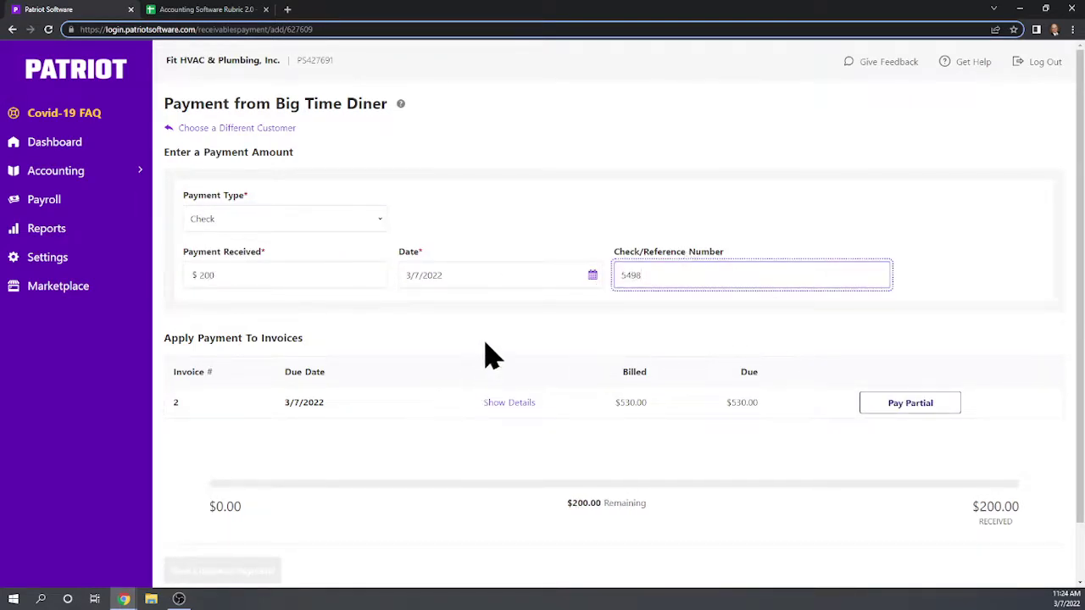
{"action": "left_click", "coordinate": [498, 347]}
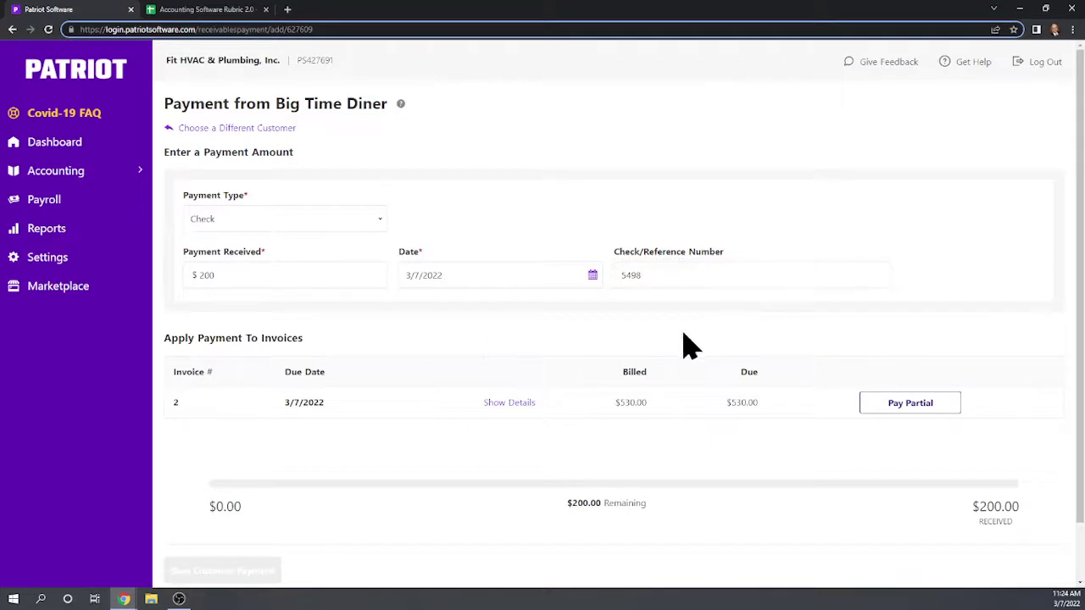
- Apply $200 of the payment to the Plumbing Widgets line of Big Time Diner's invoice 2 and save the customer payment
{"action": "left_click", "coordinate": [918, 411]}
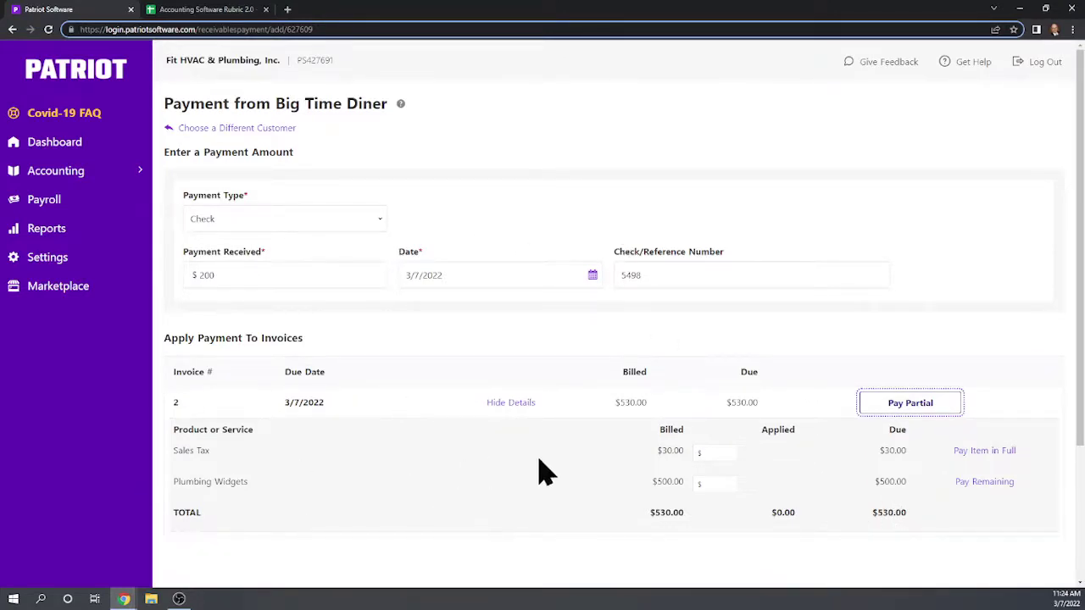
{"action": "left_click", "coordinate": [715, 483]}
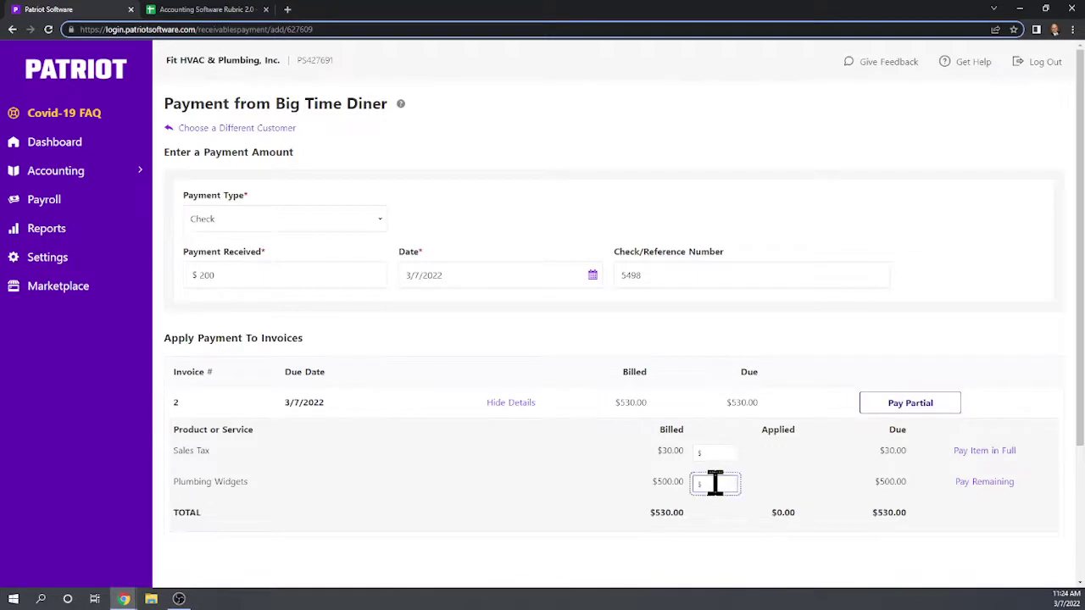
{"action": "type", "text": "200"}
{"action": "left_click", "coordinate": [719, 551]}
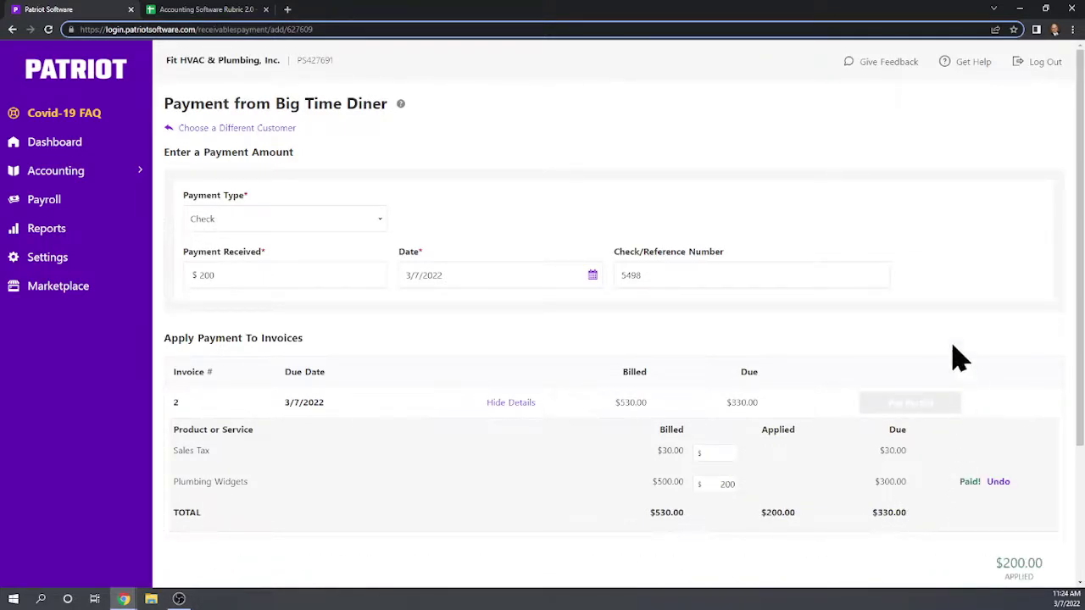
{"action": "scroll", "coordinate": [949, 331], "scroll_direction": "down", "scroll_amount": 3}
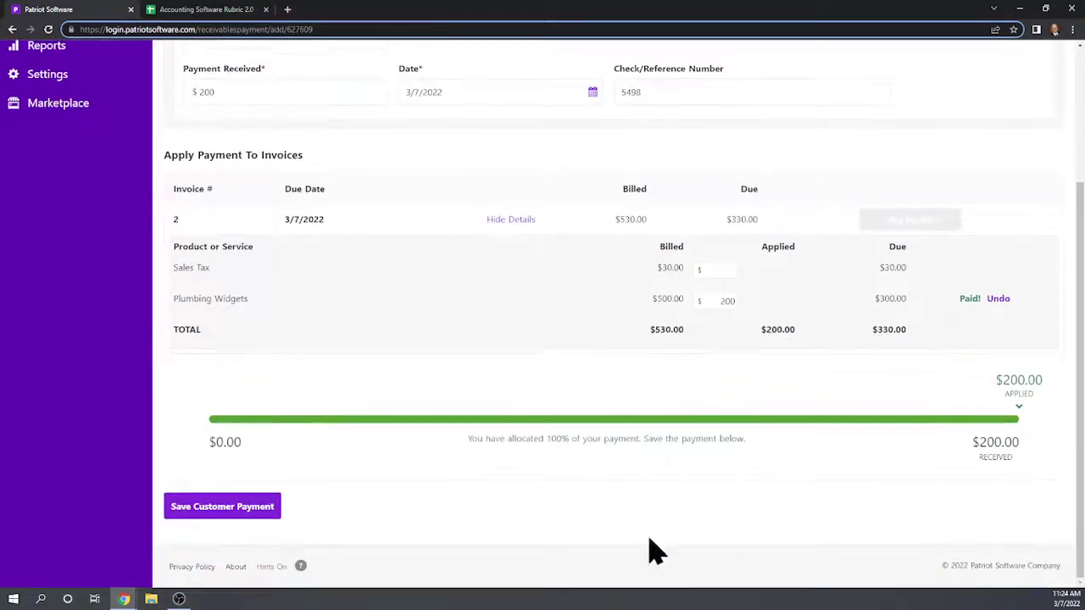
{"action": "left_click", "coordinate": [208, 513]}
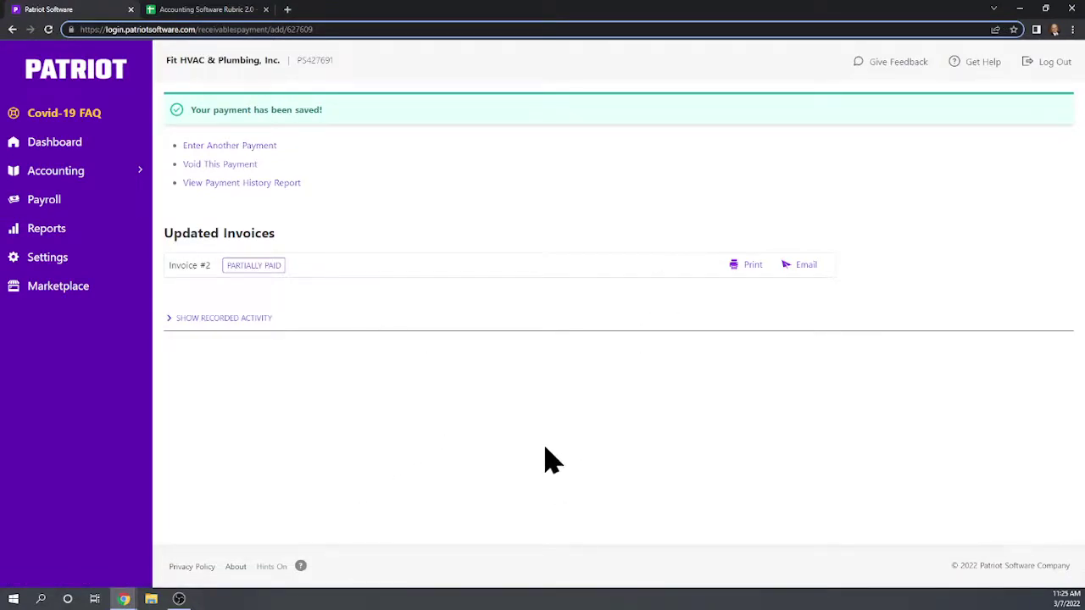
- Return to the list of invoices and start applying another payment to the partially paid Big Time Diner invoice
{"action": "left_click", "coordinate": [66, 174]}
{"action": "left_click", "coordinate": [43, 264]}
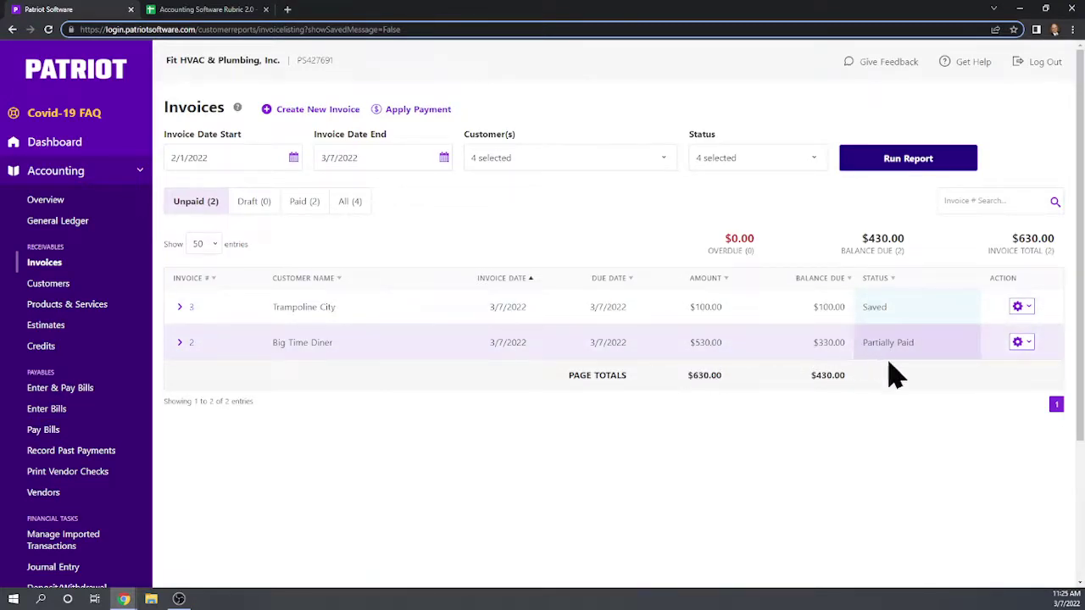
{"action": "left_click", "coordinate": [1020, 344]}
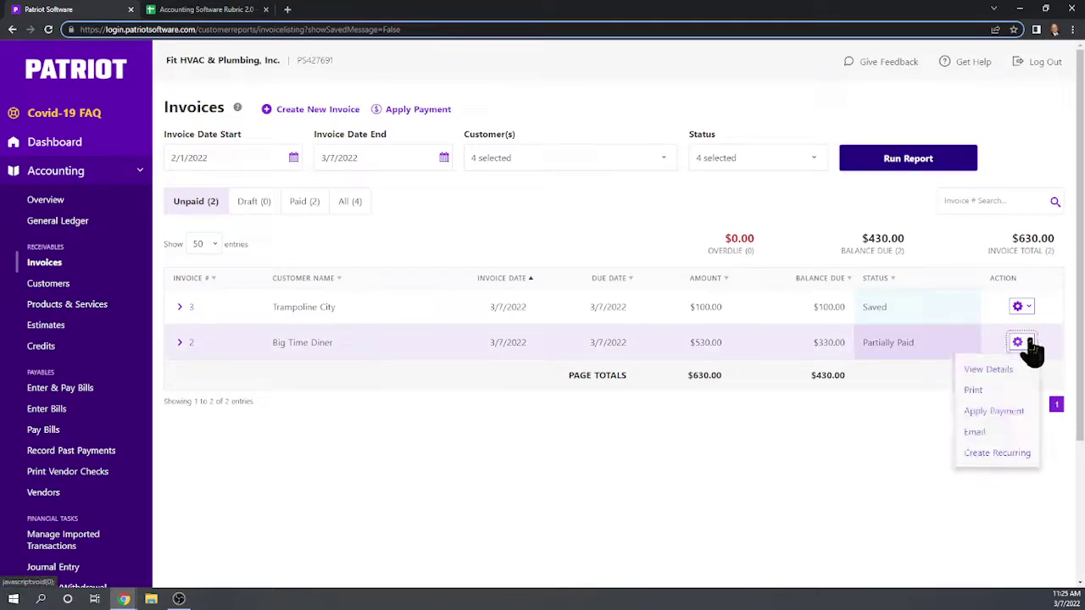
{"action": "left_click", "coordinate": [1000, 413]}
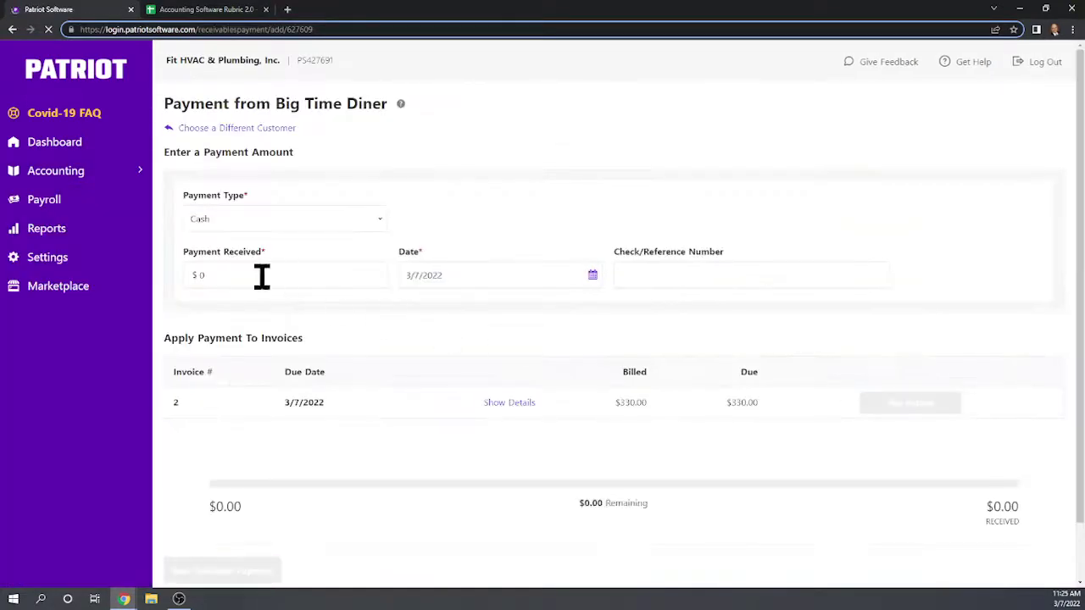
- Enter a check payment of $330 from Big Time Diner with check/reference number 898
{"action": "left_click", "coordinate": [260, 224]}
{"action": "left_click", "coordinate": [240, 264]}
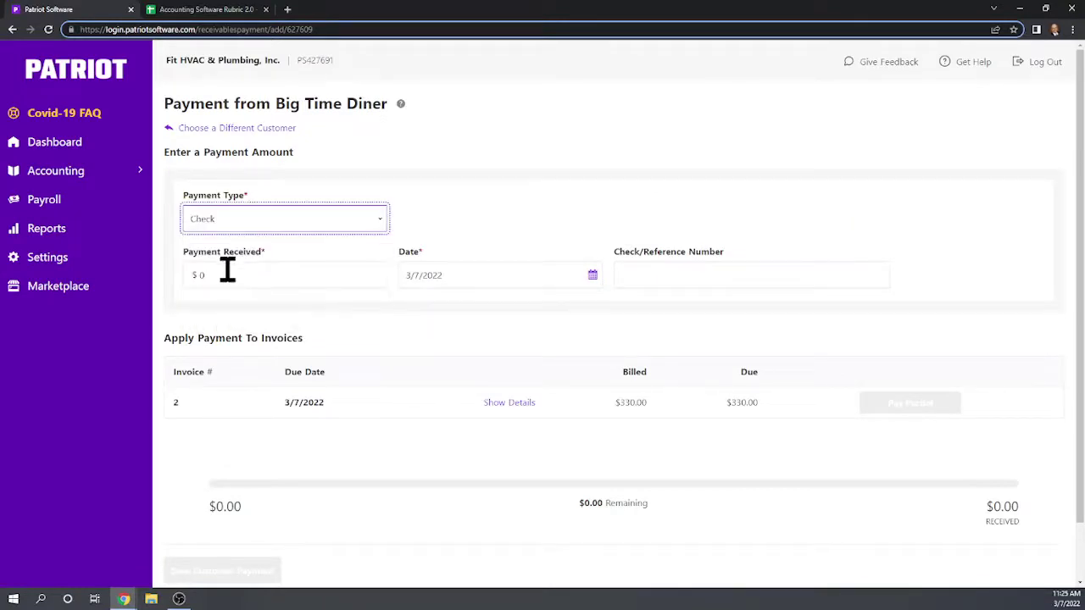
{"action": "left_click", "coordinate": [188, 271]}
{"action": "type", "text": "330"}
{"action": "left_click", "coordinate": [485, 234]}
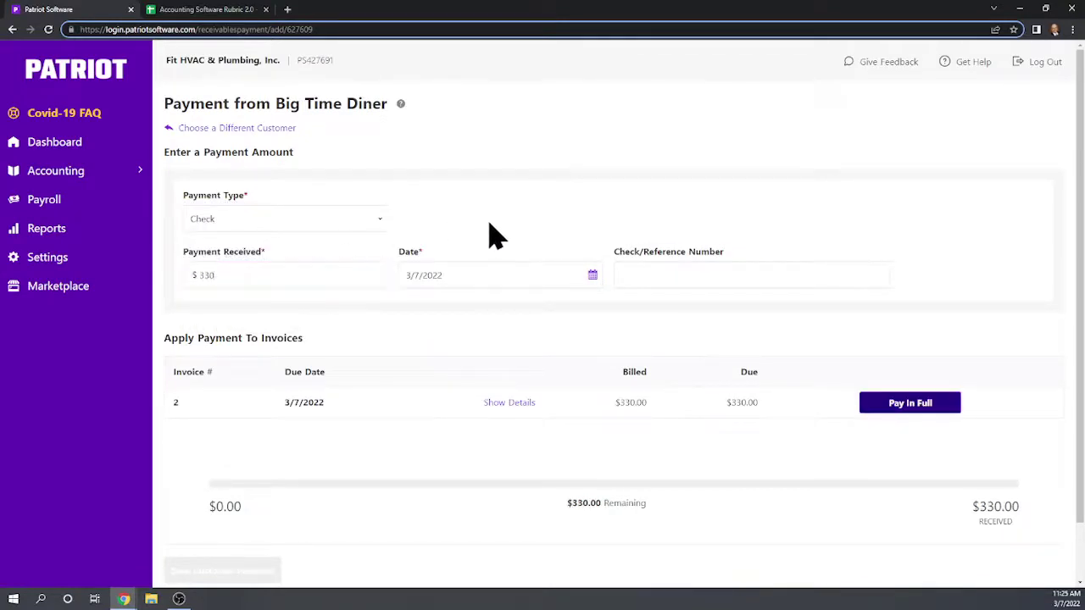
{"action": "left_click", "coordinate": [658, 274]}
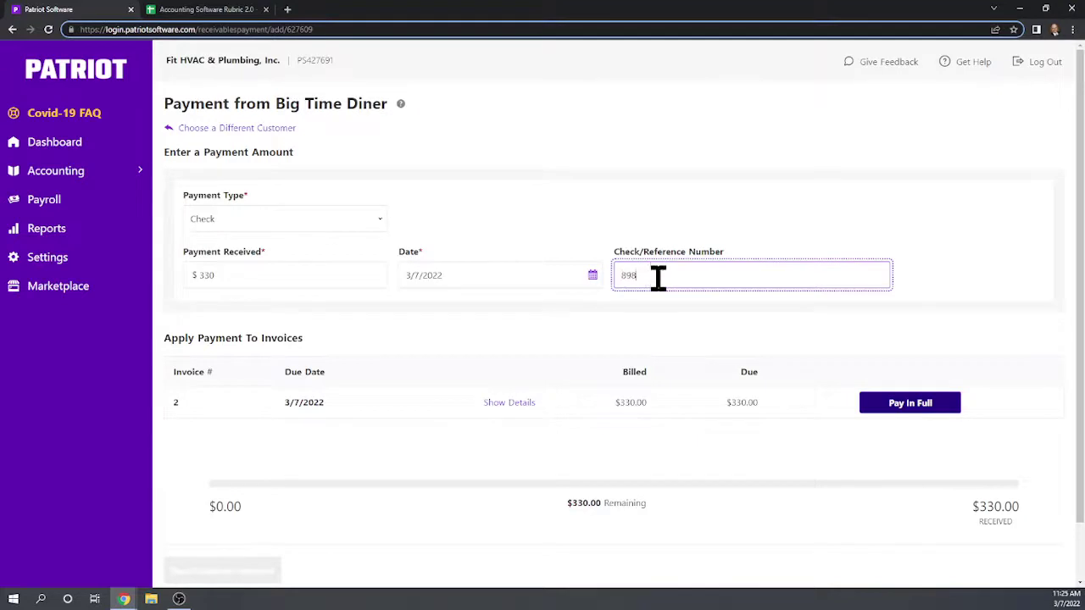
- Pay invoice 2 in full with the entered check, save the customer payment, and view the unpaid invoices
{"action": "left_click", "coordinate": [892, 405]}
{"action": "scroll", "coordinate": [923, 315], "scroll_direction": "down", "scroll_amount": 2}
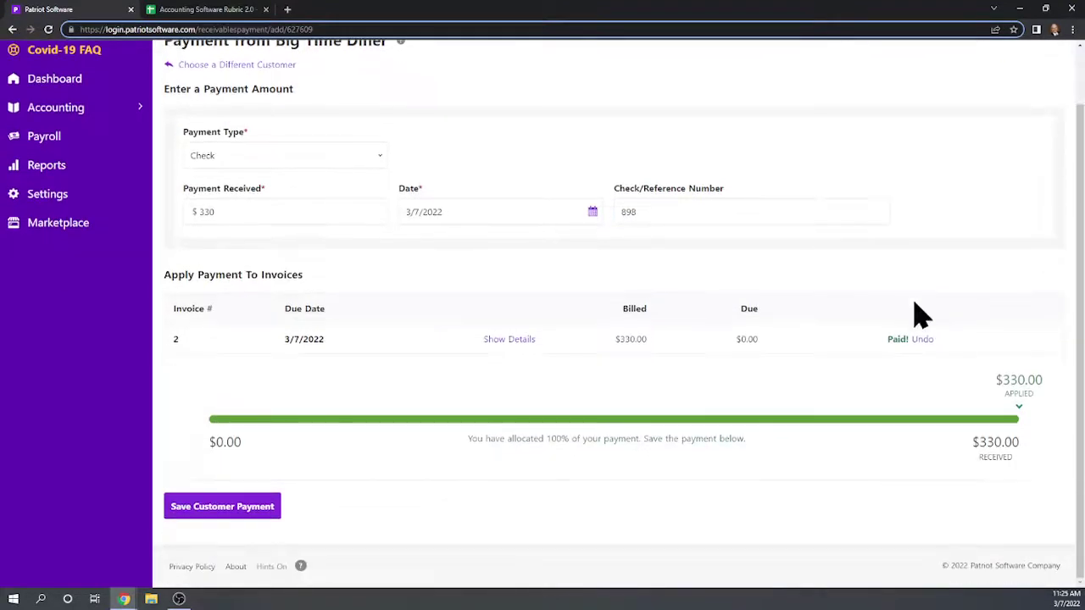
{"action": "left_click", "coordinate": [255, 512]}
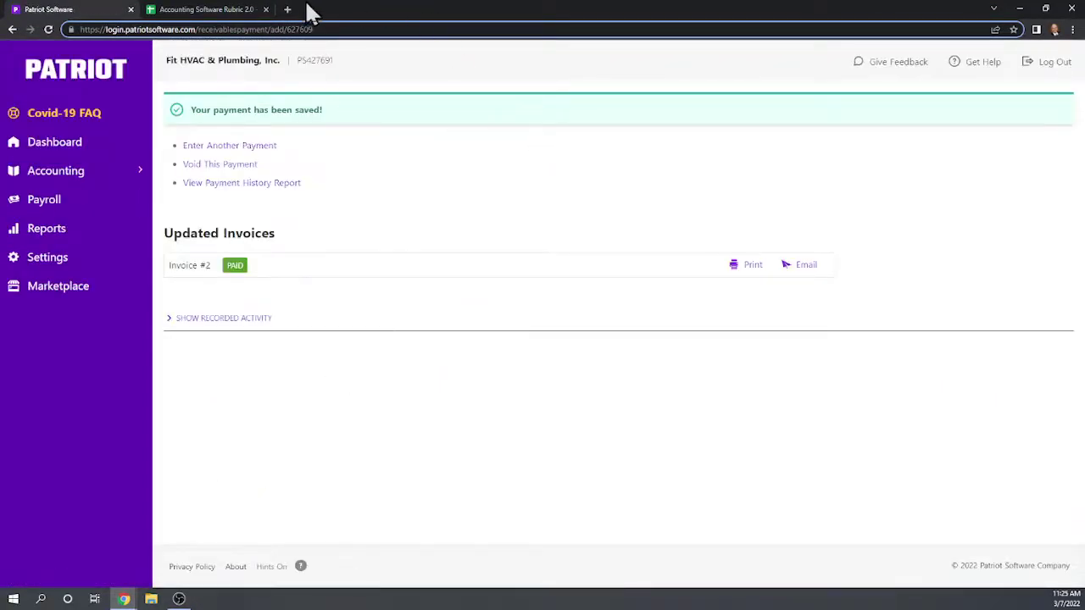
{"action": "left_click", "coordinate": [62, 174]}
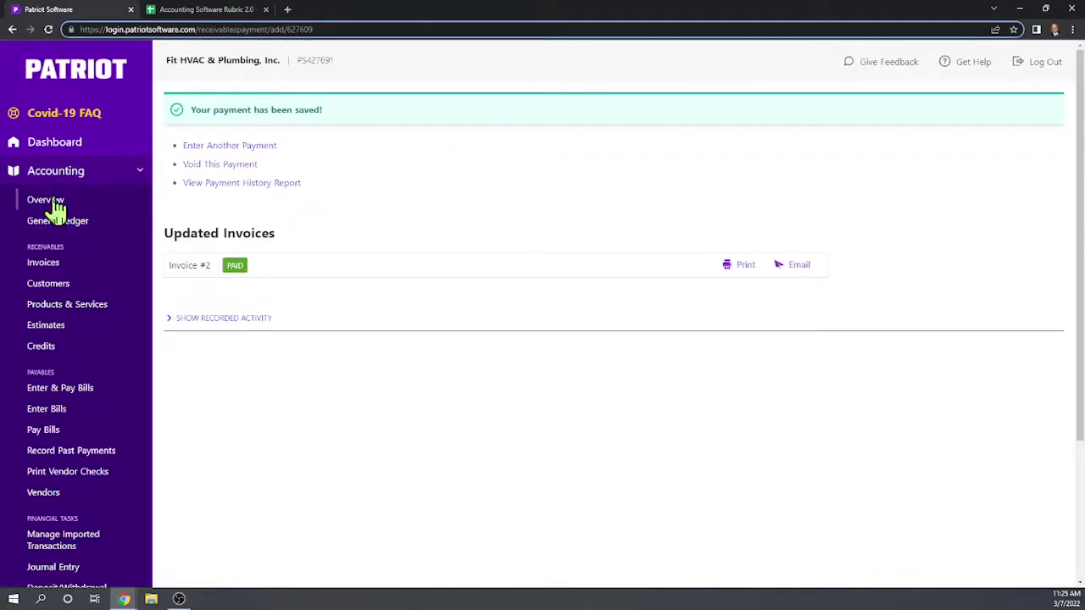
{"action": "left_click", "coordinate": [38, 265]}
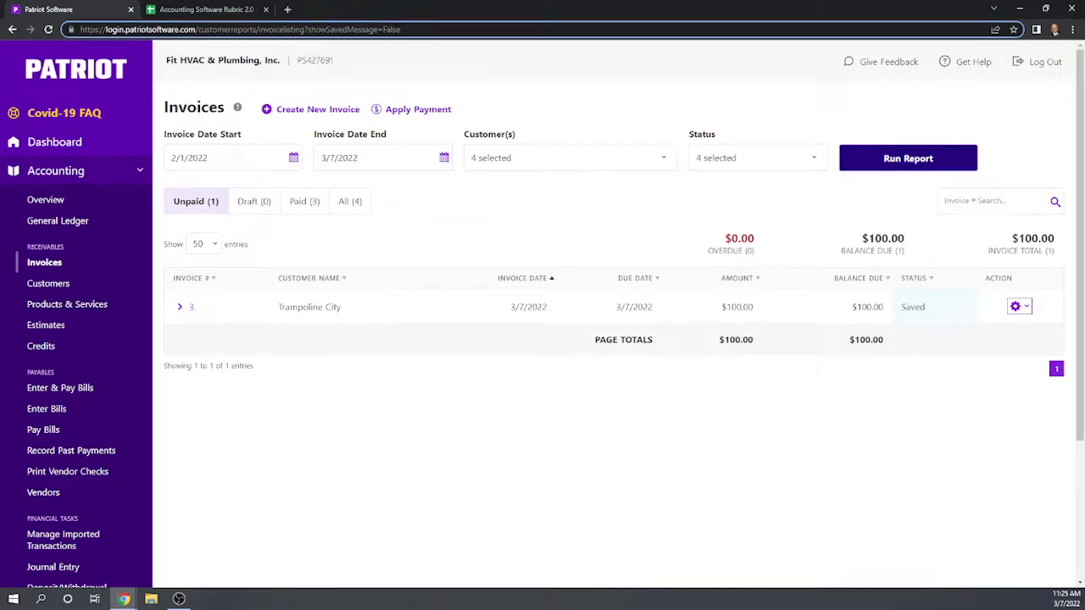
- In the rubric's Patriot column, score accepting a short payment 1 and both rows about combining receipts into a single deposit 0
{"action": "left_click", "coordinate": [178, 9]}
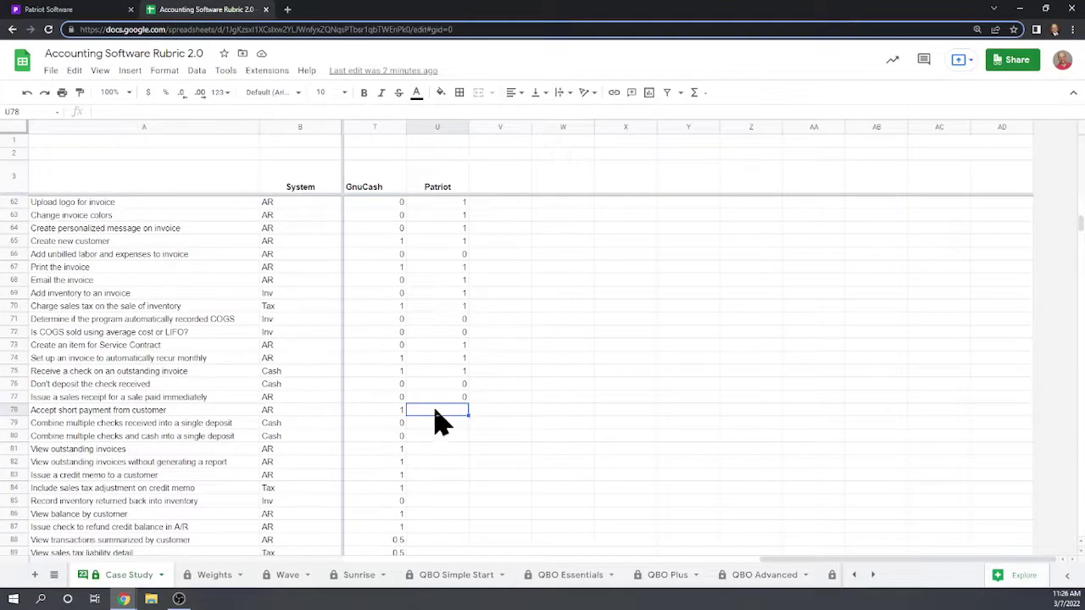
{"action": "type", "text": "1"}
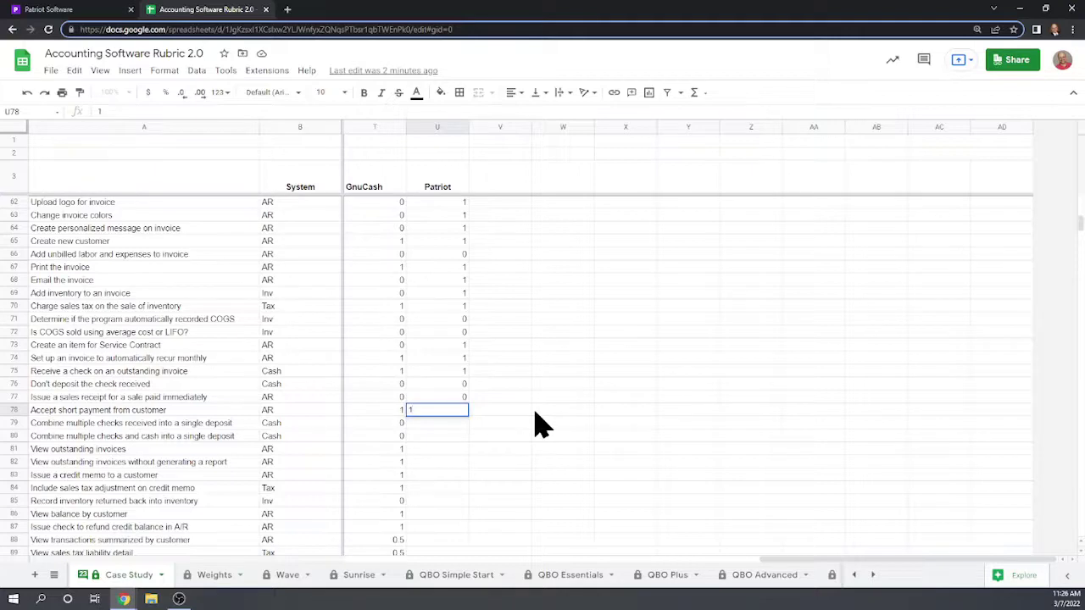
{"action": "key", "text": "Return"}
{"action": "type", "text": "0"}
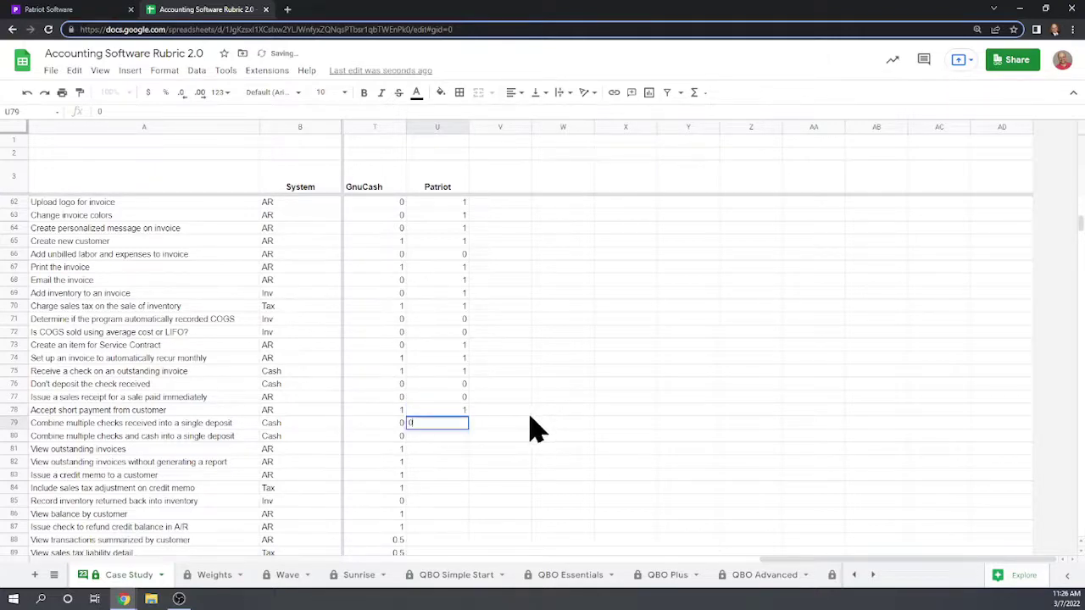
{"action": "key", "text": "Return"}
{"action": "type", "text": "0"}
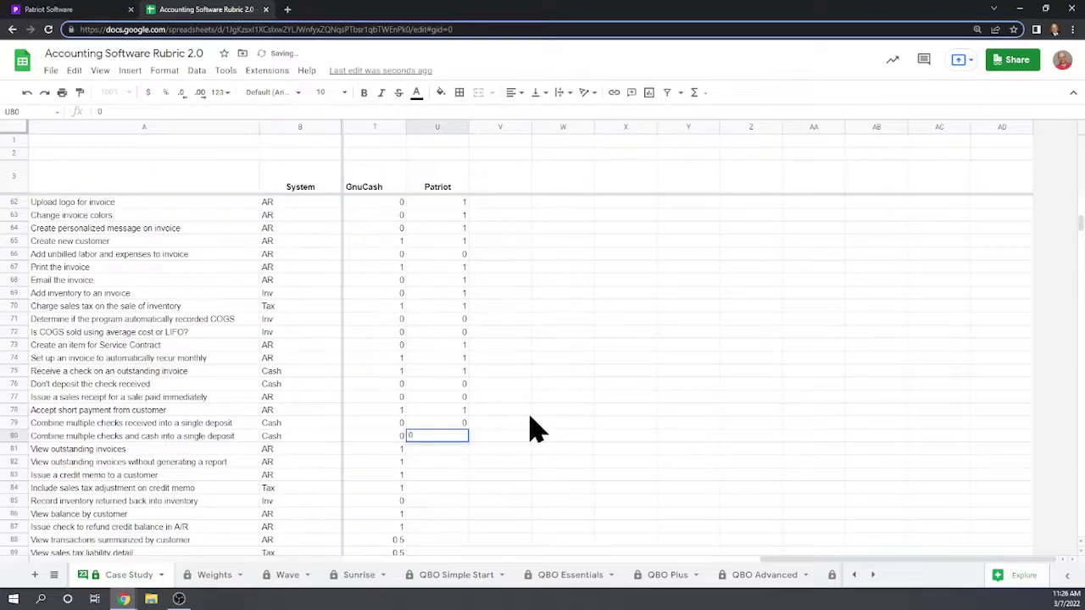
{"action": "key", "text": "Return"}
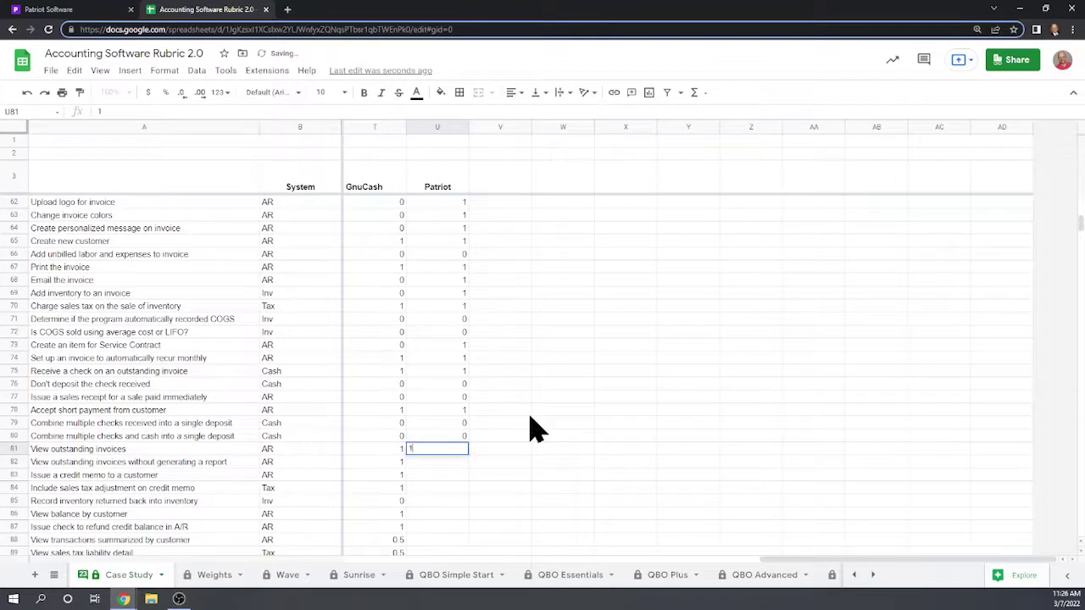
- Score viewing outstanding invoices 1 and viewing them without generating a report 1 in the Patriot column
{"action": "key", "text": "Return"}
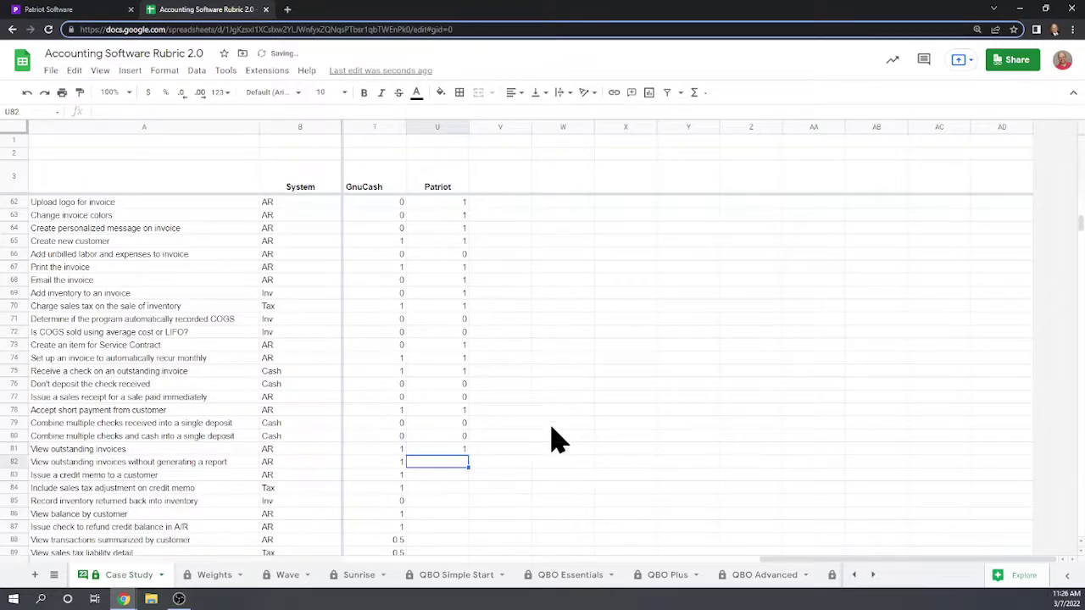
{"action": "type", "text": "1"}
{"action": "key", "text": "Return"}
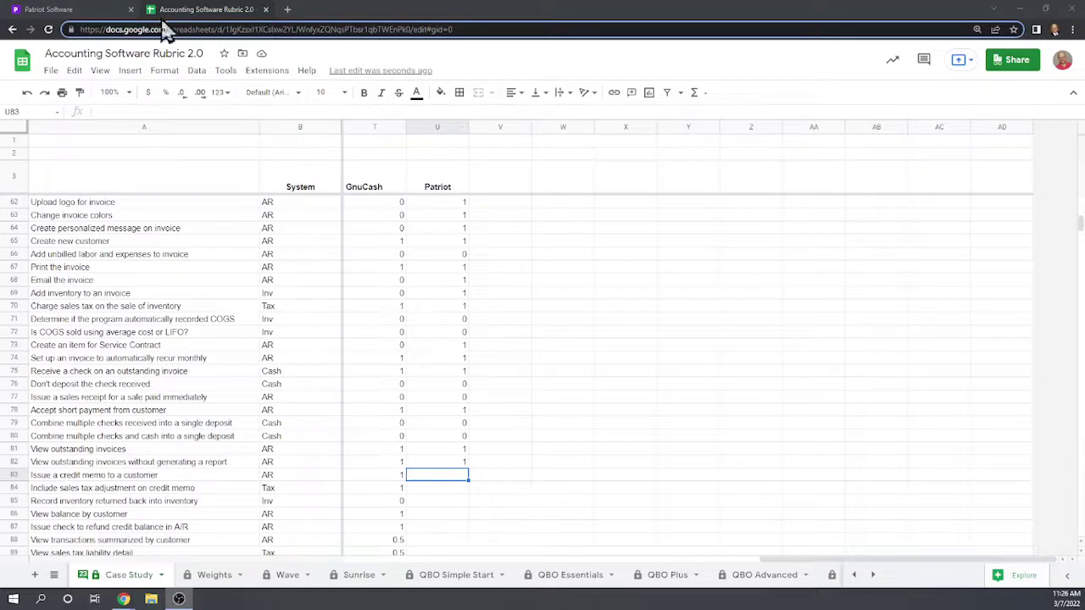
- Switch back to Patriot and start a new customer credit for Big Time Diner
{"action": "left_click", "coordinate": [59, 11]}
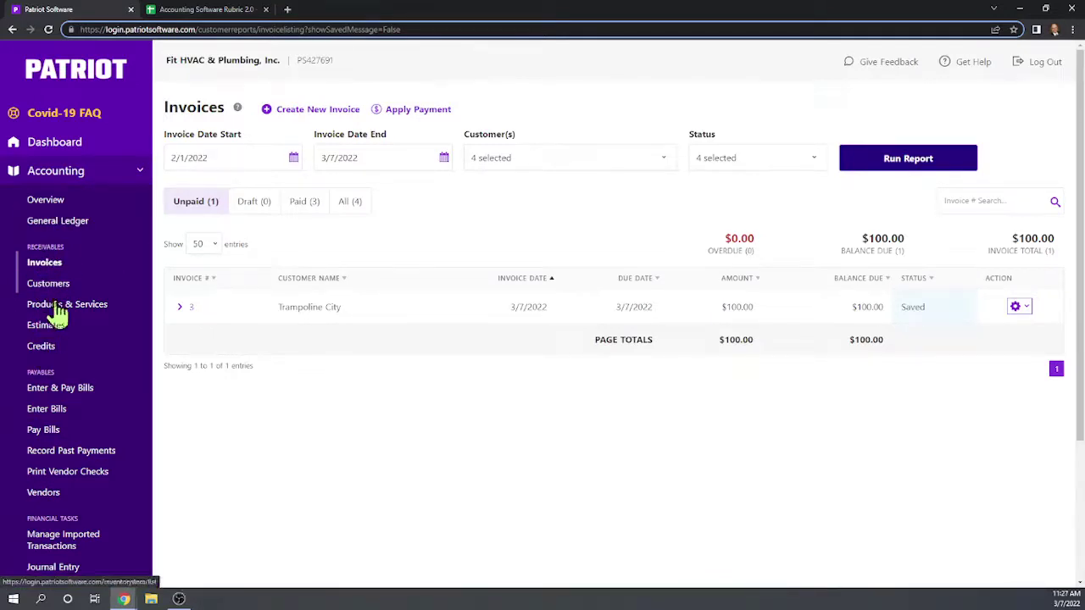
{"action": "left_click", "coordinate": [43, 348]}
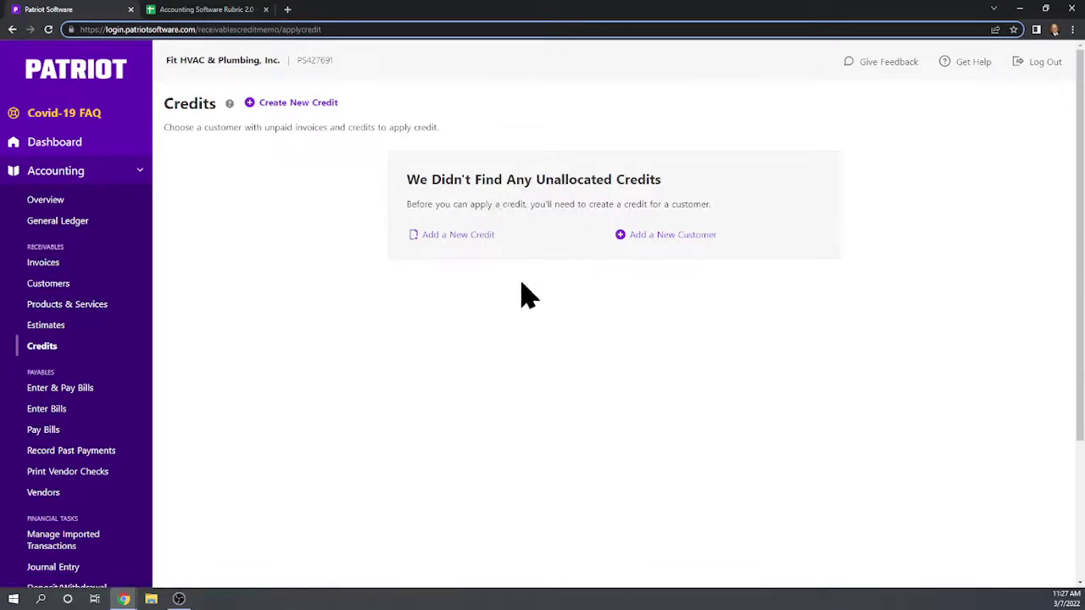
{"action": "left_click", "coordinate": [450, 238]}
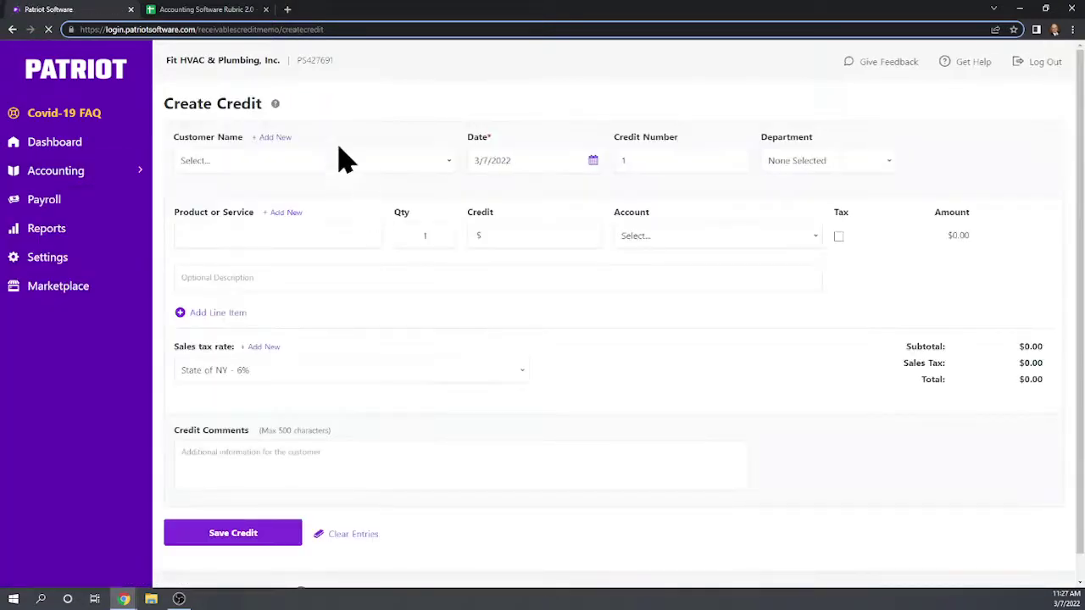
{"action": "left_click", "coordinate": [284, 163]}
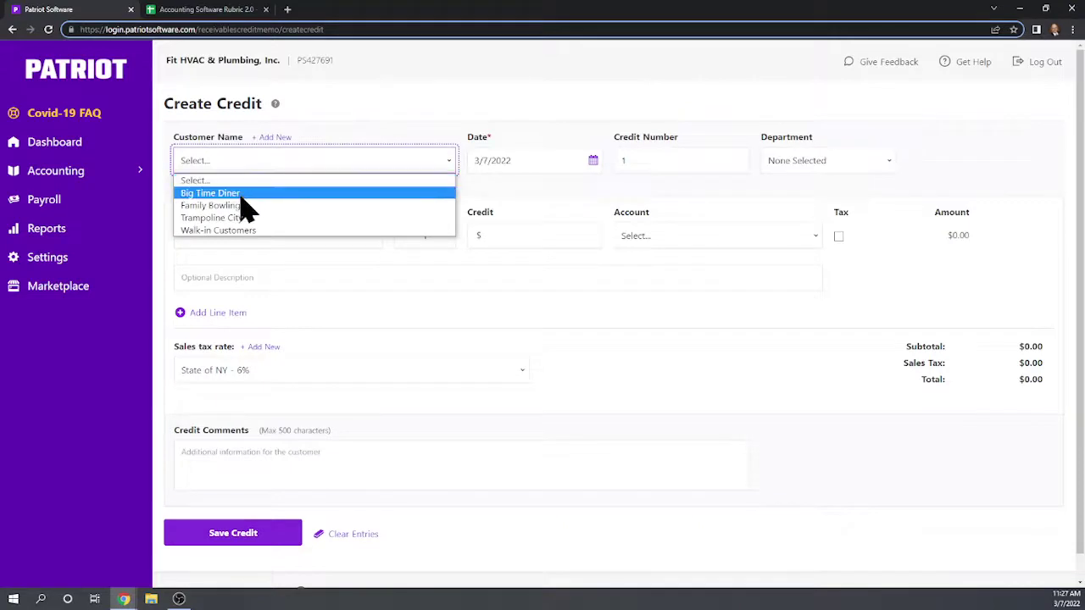
{"action": "left_click", "coordinate": [241, 195]}
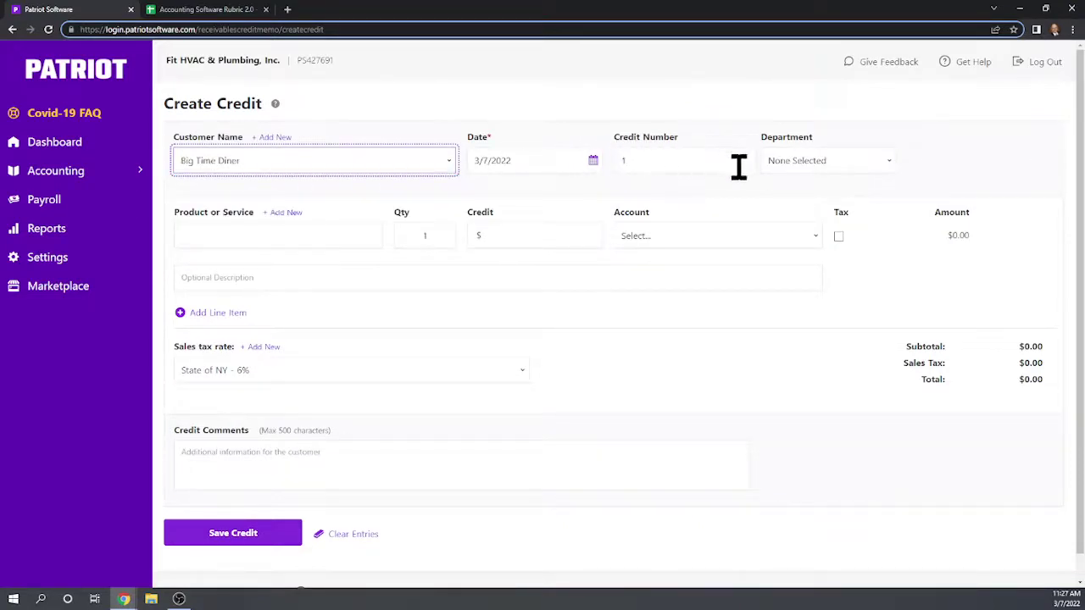
- Add Plumbing Widgets to the credit with a quantity of 2
{"action": "left_click", "coordinate": [267, 235]}
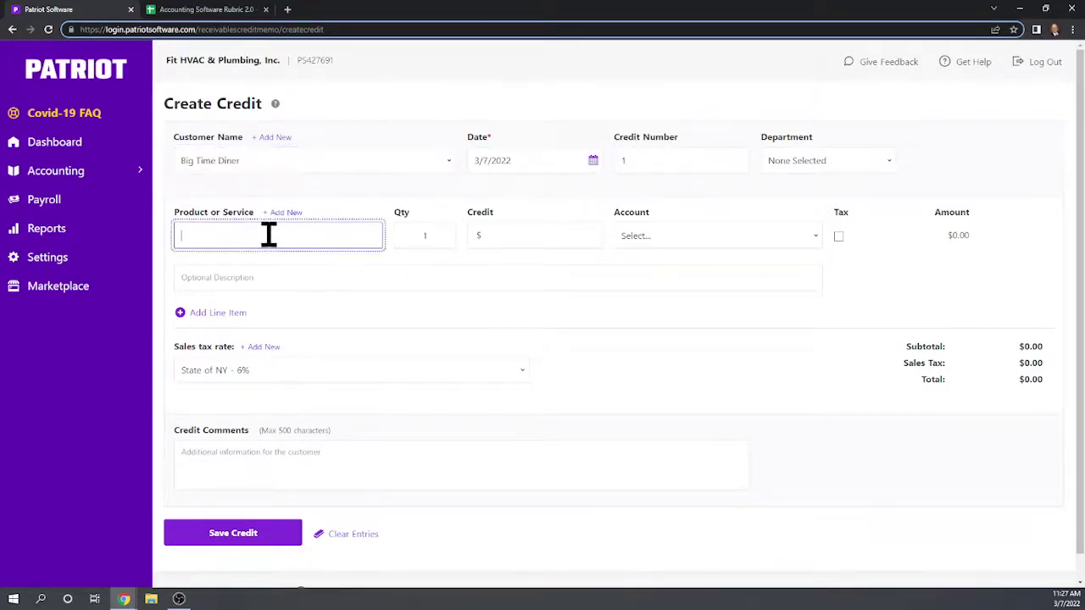
{"action": "left_click", "coordinate": [240, 283]}
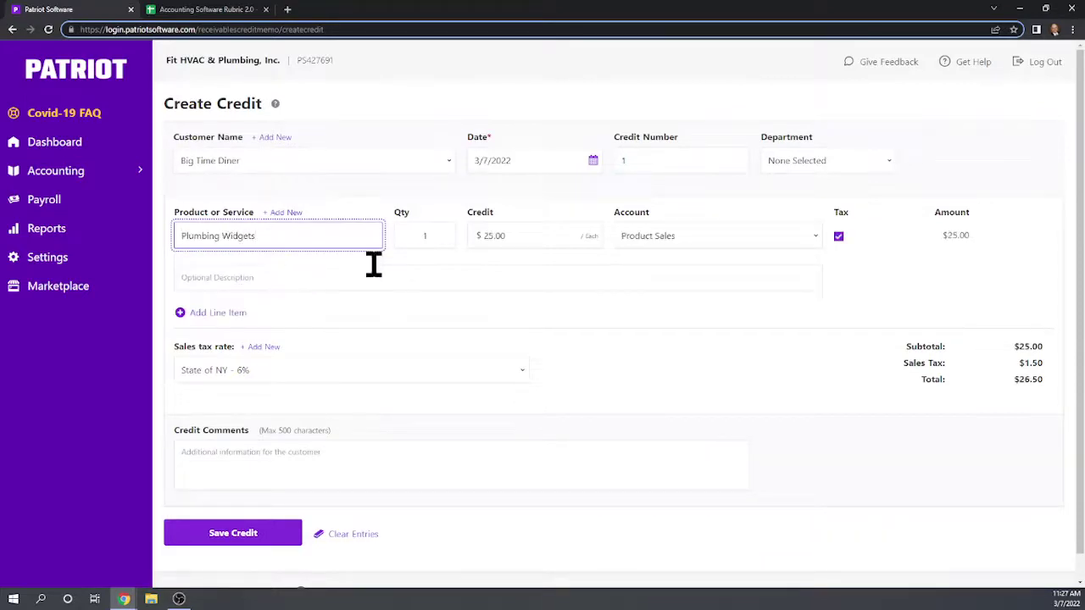
{"action": "left_click", "coordinate": [418, 234]}
{"action": "key", "text": "BackSpace"}
{"action": "type", "text": "2"}
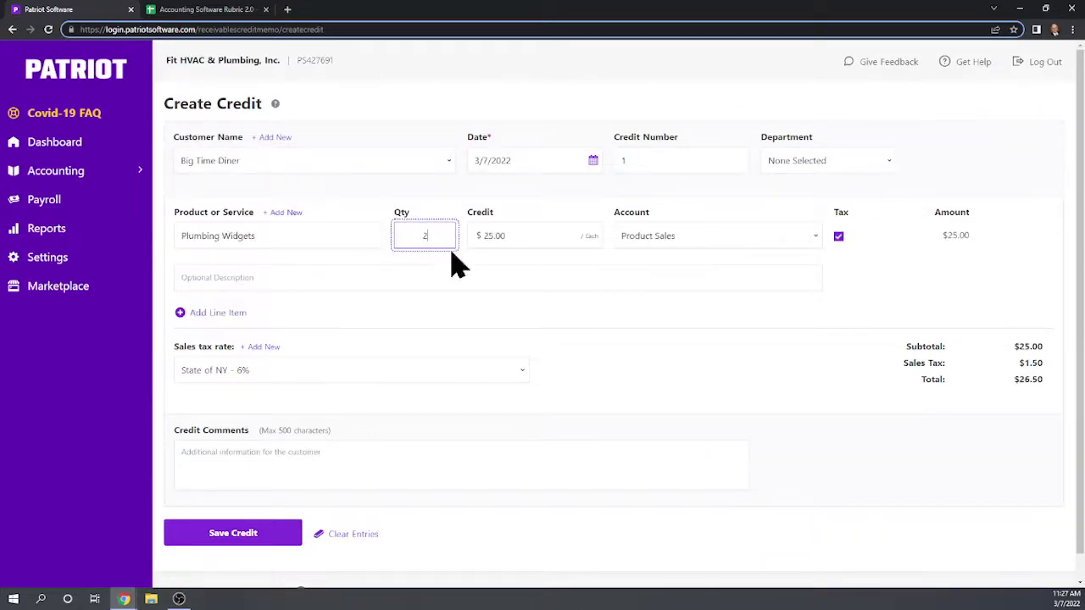
{"action": "left_click", "coordinate": [469, 277]}
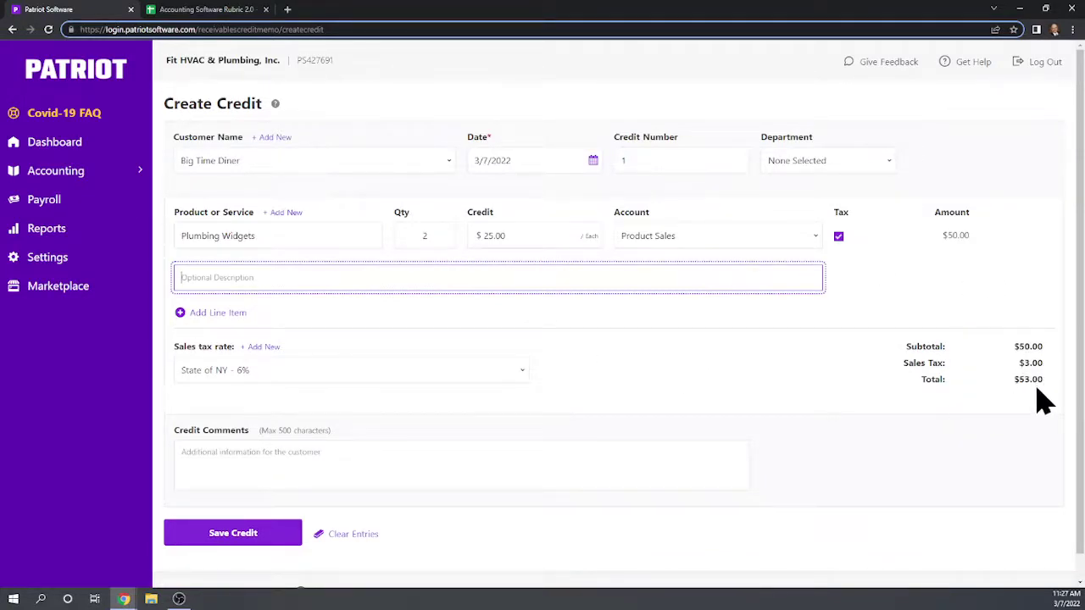
- Save the Big Time Diner credit and view the list of customer credits
{"action": "scroll", "coordinate": [839, 407], "scroll_direction": "down", "scroll_amount": 1}
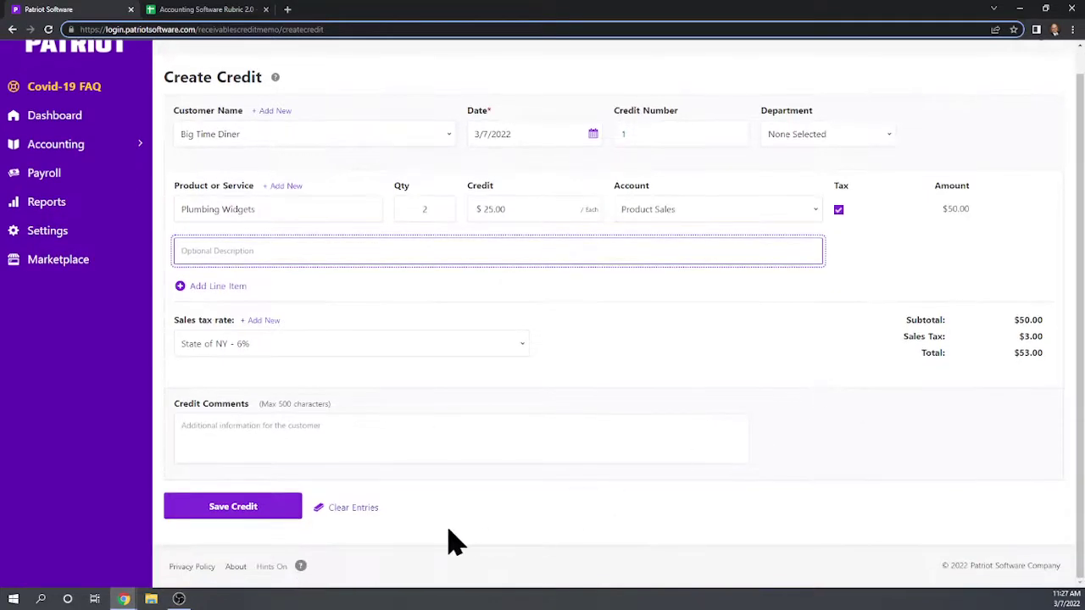
{"action": "left_click", "coordinate": [237, 514]}
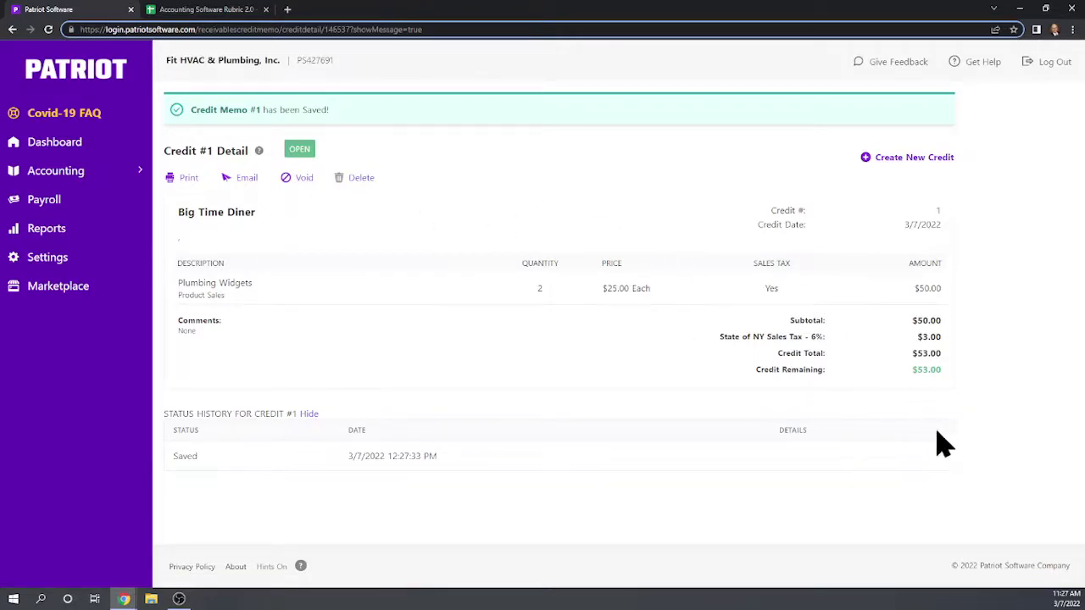
{"action": "left_click", "coordinate": [53, 176]}
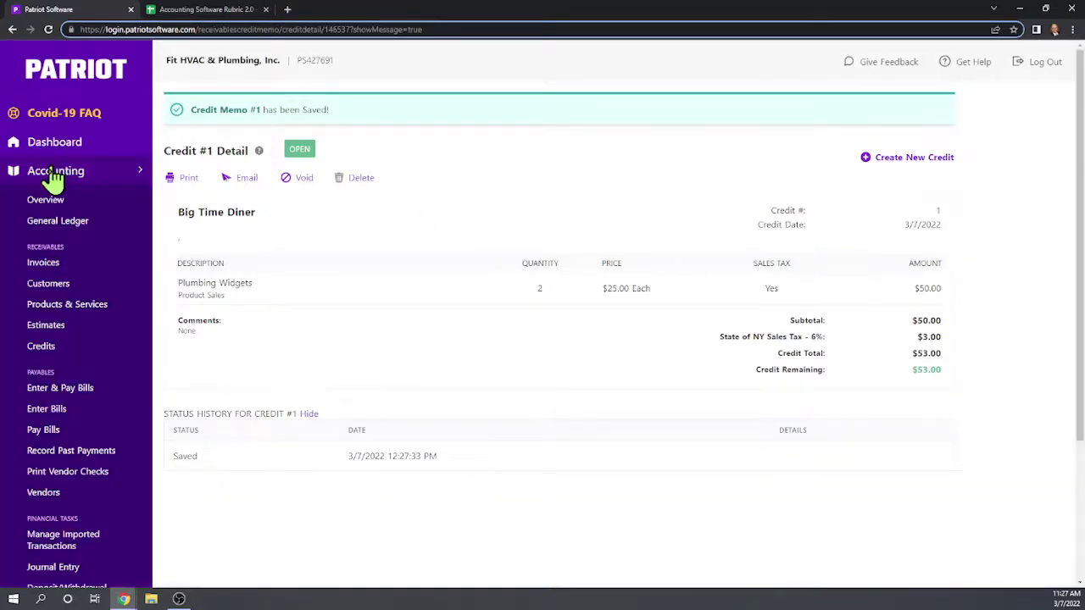
{"action": "left_click", "coordinate": [38, 349]}
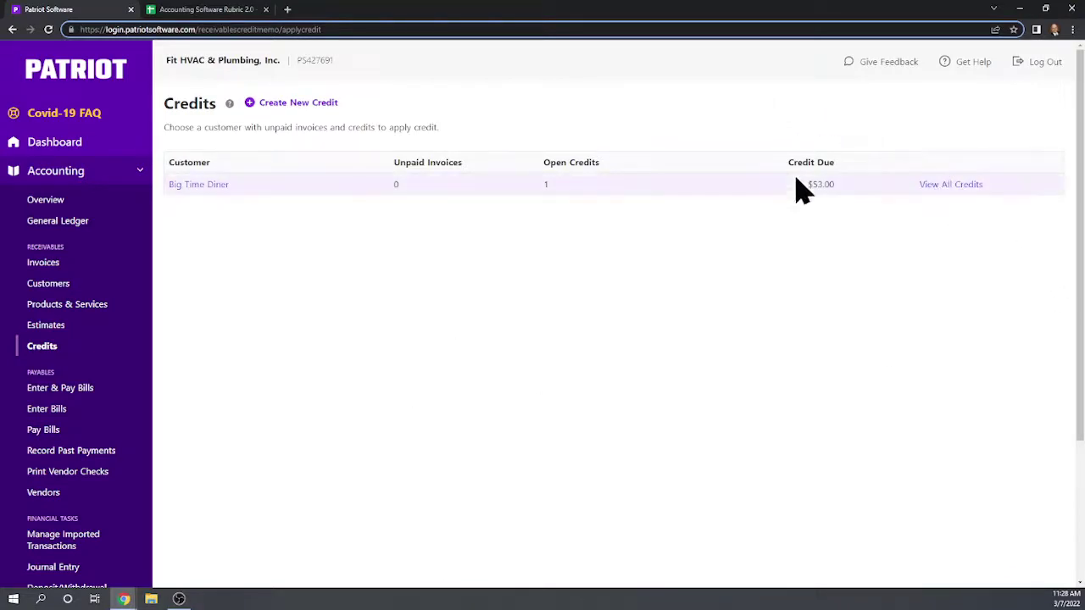
- Open the details of Big Time Diner's credit and look through the accounting functions for a way to refund it
{"action": "left_click", "coordinate": [944, 192]}
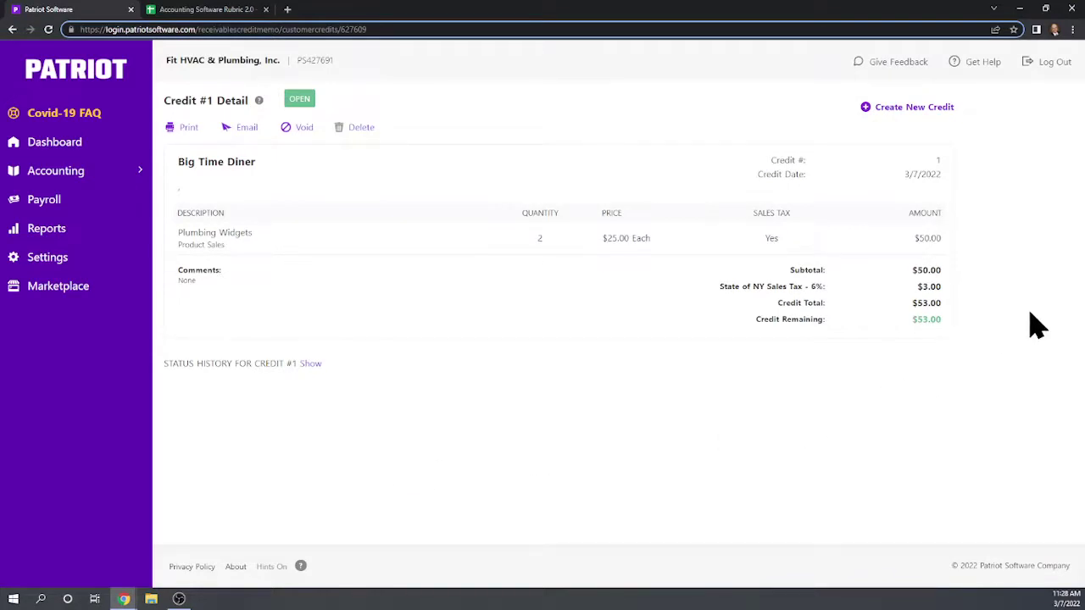
{"action": "left_click", "coordinate": [64, 180]}
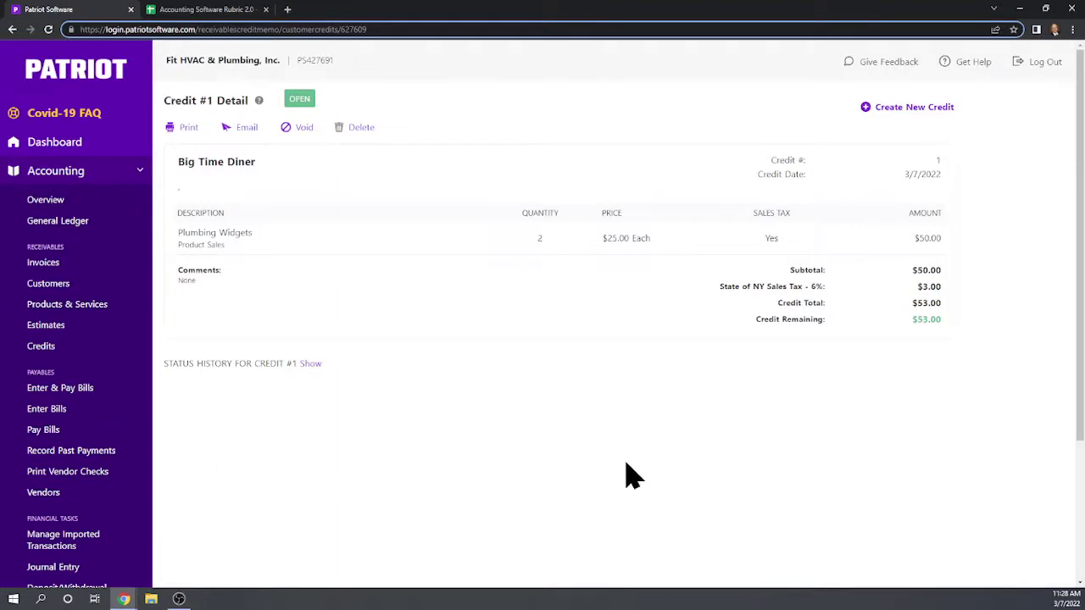
{"action": "scroll", "coordinate": [771, 428], "scroll_direction": "down", "scroll_amount": 2}
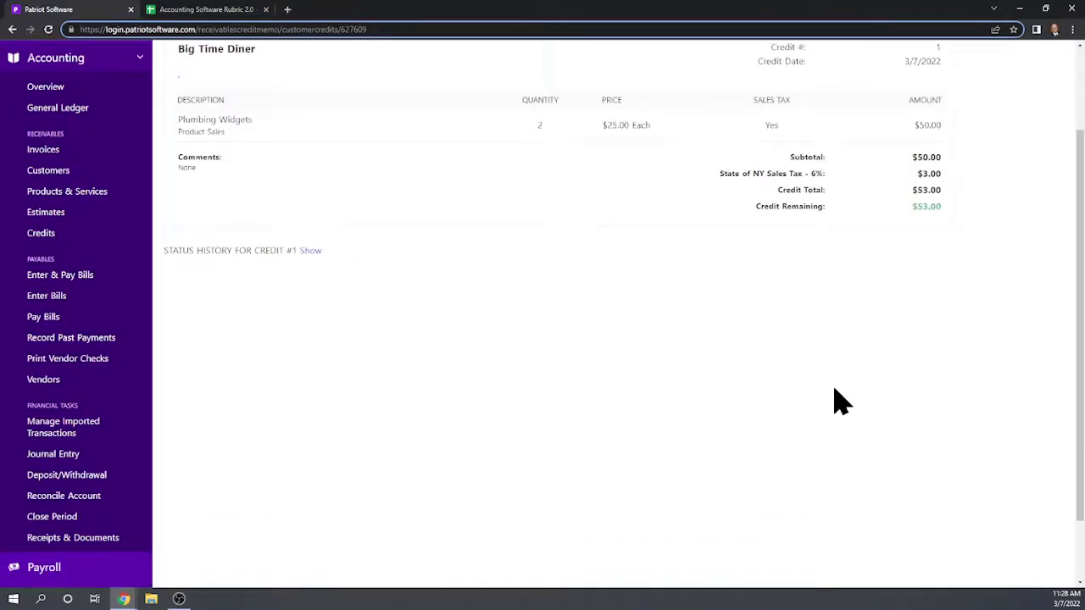
{"action": "scroll", "coordinate": [839, 403], "scroll_direction": "down", "scroll_amount": 1}
{"action": "scroll", "coordinate": [839, 403], "scroll_direction": "up", "scroll_amount": 1}
{"action": "scroll", "coordinate": [839, 403], "scroll_direction": "up", "scroll_amount": 2}
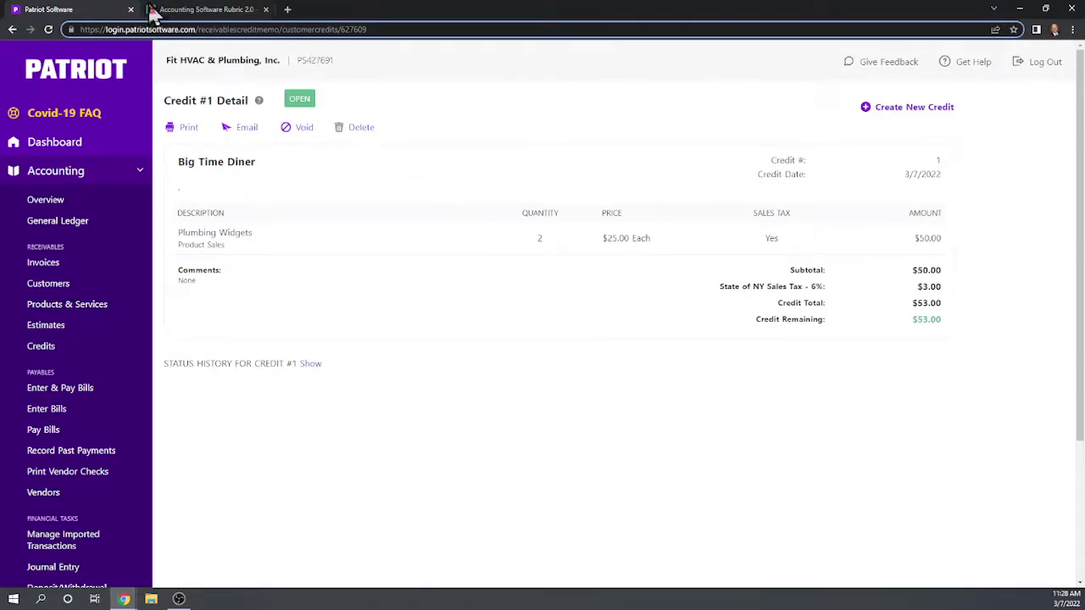
- Switch to the Accounting Software Rubric 2.0 and score issuing a credit memo 1 and including its sales tax adjustment 1 for Patriot
{"action": "left_click", "coordinate": [174, 9]}
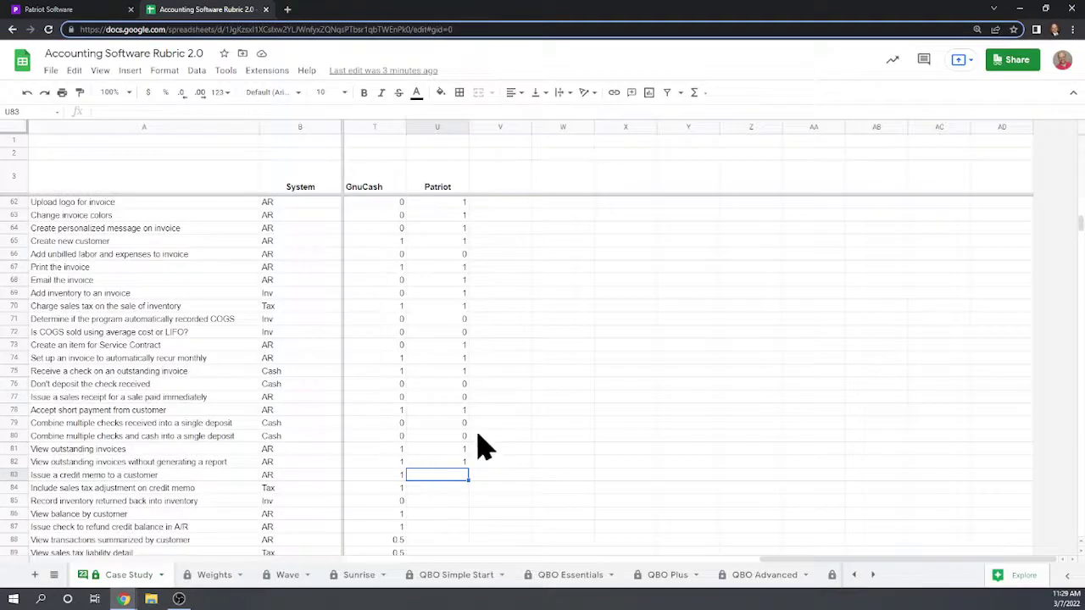
{"action": "scroll", "coordinate": [504, 417], "scroll_direction": "down", "scroll_amount": 3}
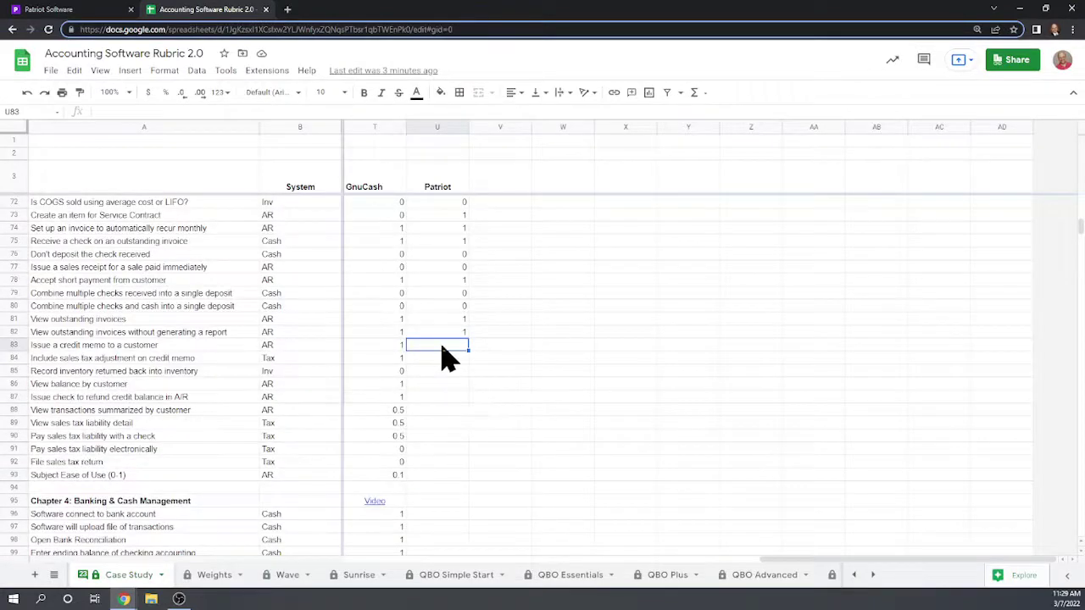
{"action": "double_click", "coordinate": [442, 346]}
{"action": "type", "text": "1"}
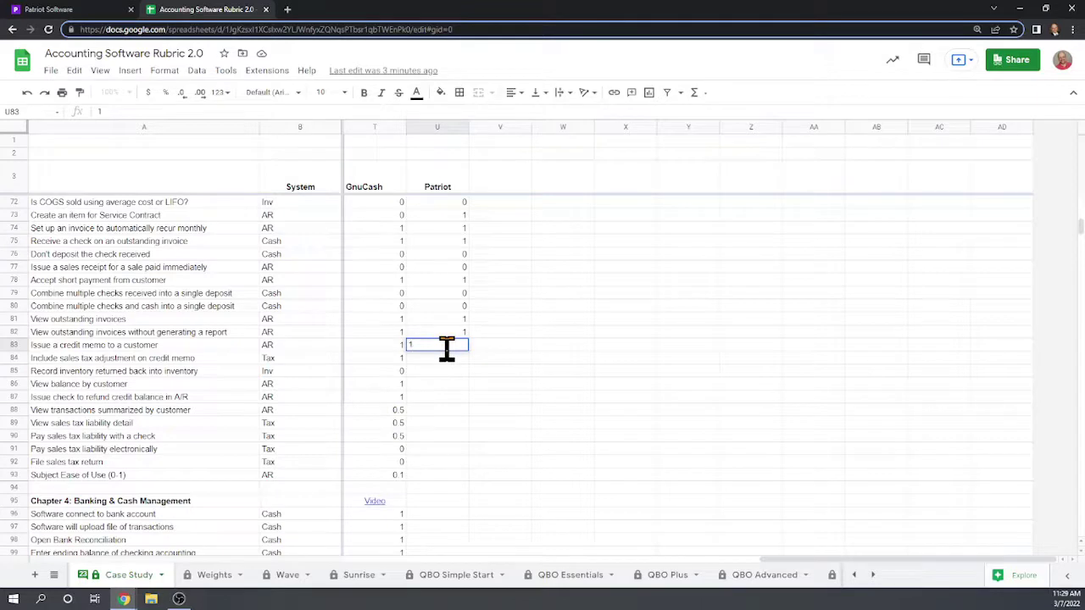
{"action": "key", "text": "Return"}
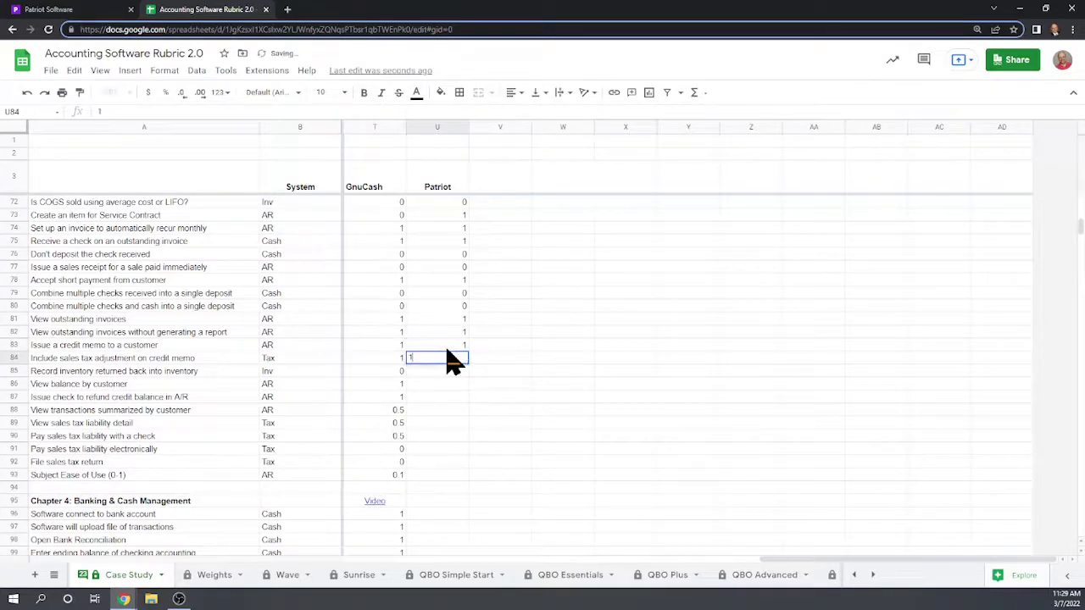
{"action": "key", "text": "Return"}
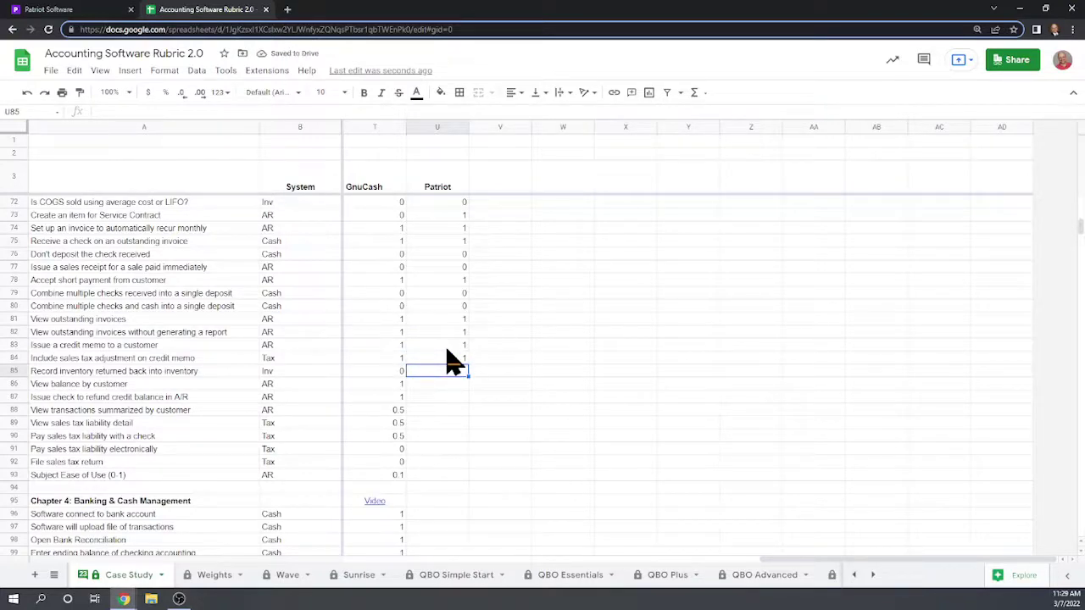
- Score recording returned inventory 0, viewing balance by customer 1 and issuing a check to refund an A/R credit balance 0 for Patriot
{"action": "type", "text": "0"}
{"action": "key", "text": "Return"}
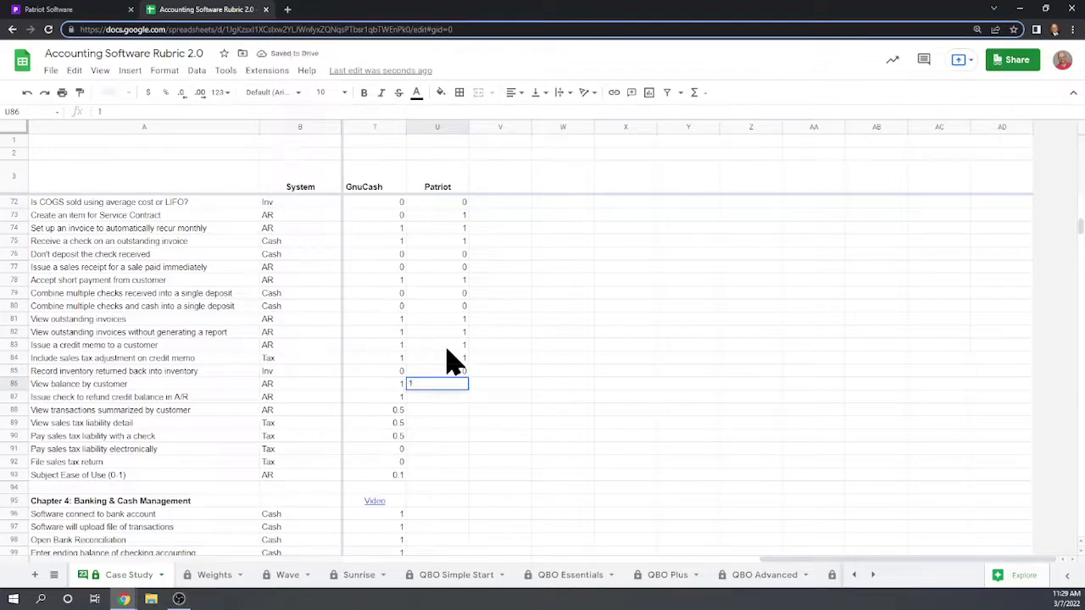
{"action": "key", "text": "Return"}
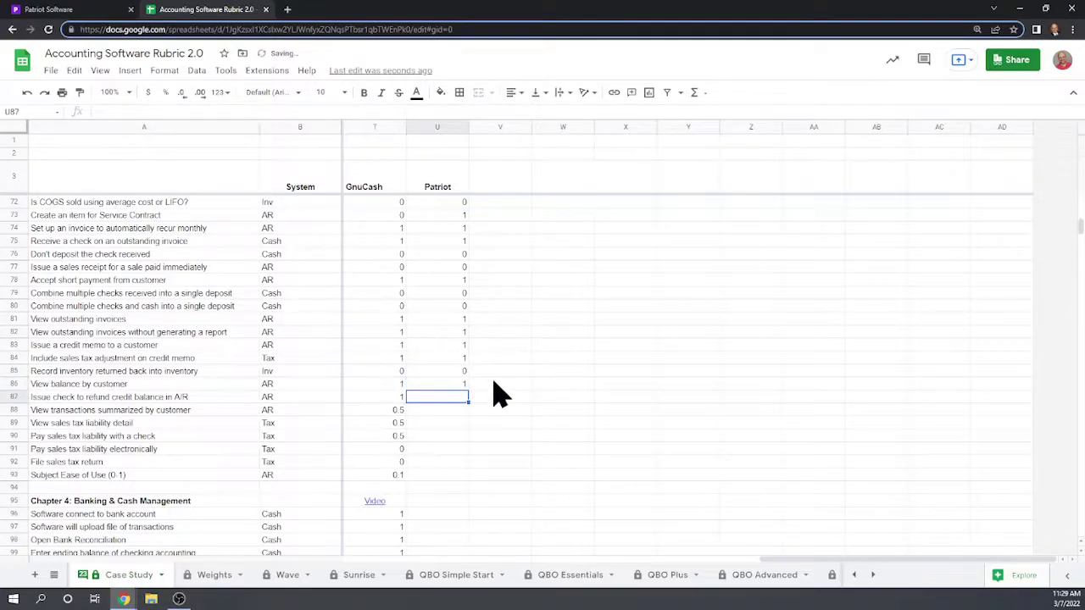
{"action": "key", "text": "Return"}
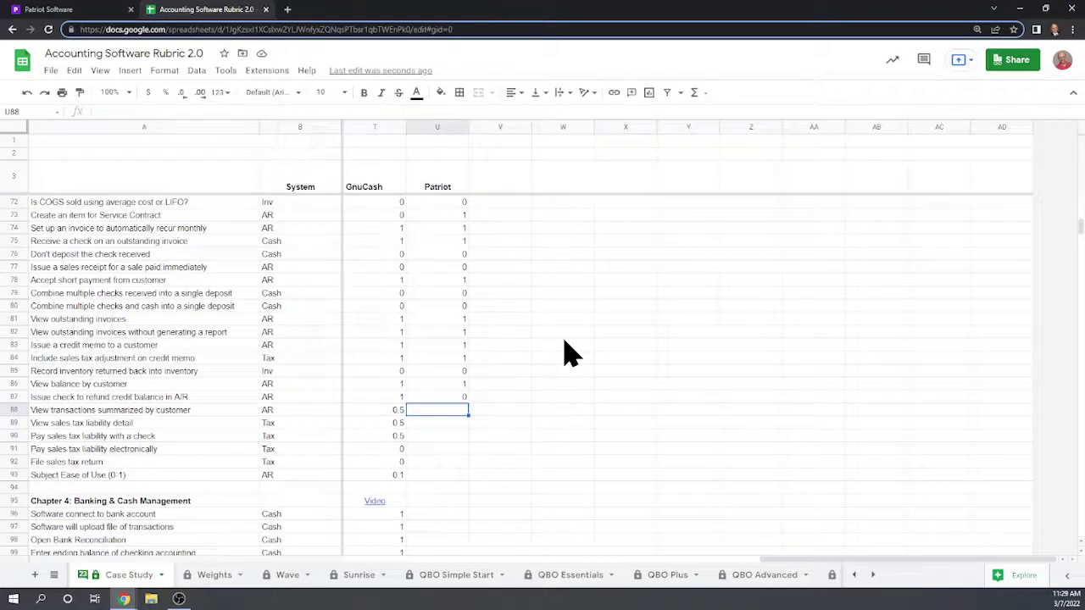
{"action": "scroll", "coordinate": [569, 352], "scroll_direction": "down", "scroll_amount": 1}
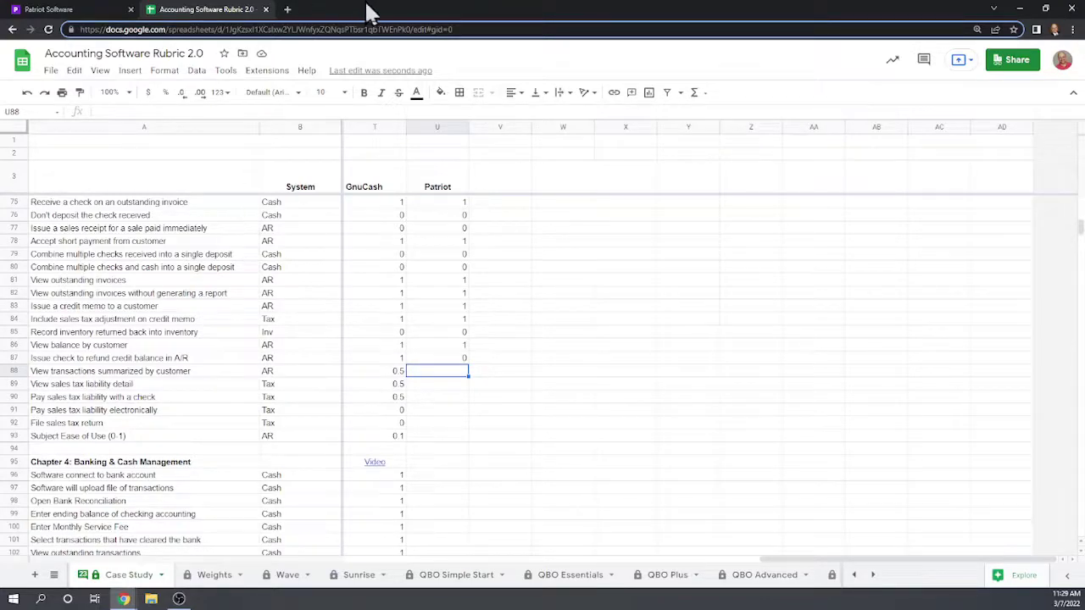
- Switch back to Patriot and review Big Time Diner's customer information, invoices, payments and credits
{"action": "left_click", "coordinate": [70, 14]}
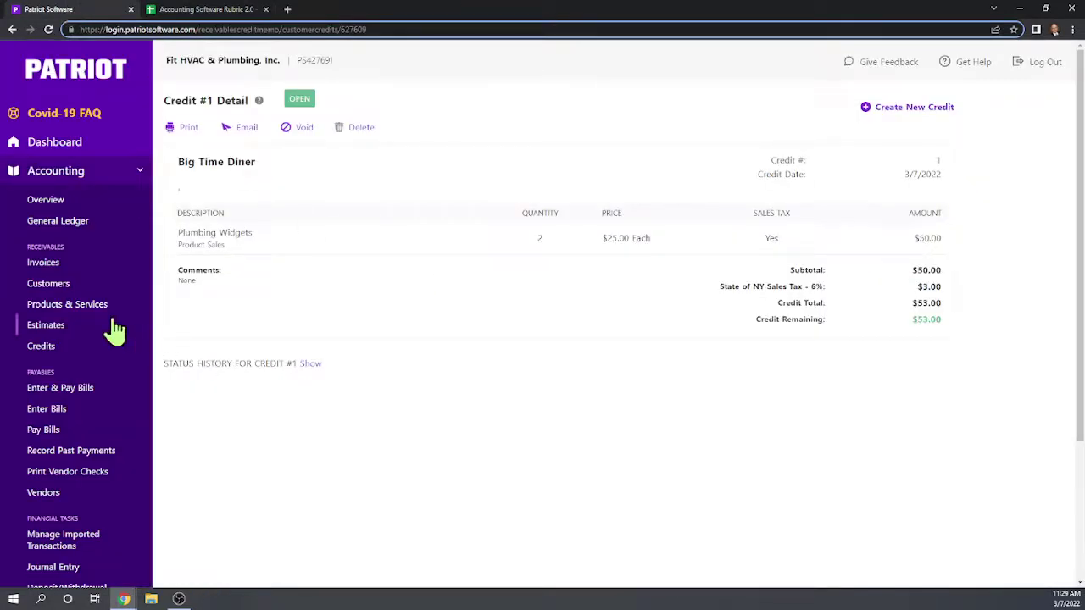
{"action": "left_click", "coordinate": [43, 287]}
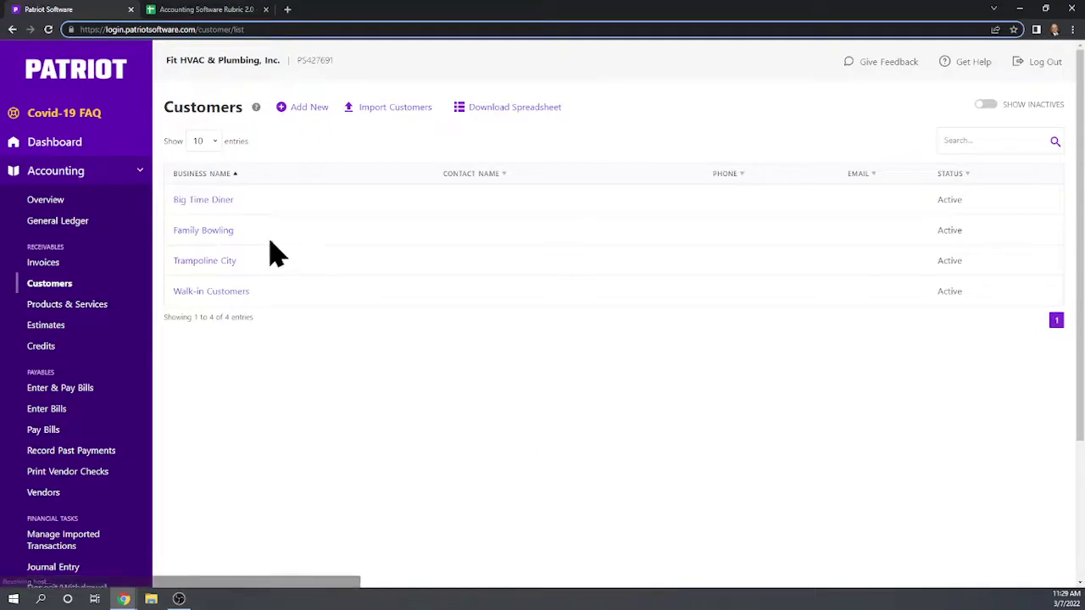
{"action": "left_click", "coordinate": [203, 203]}
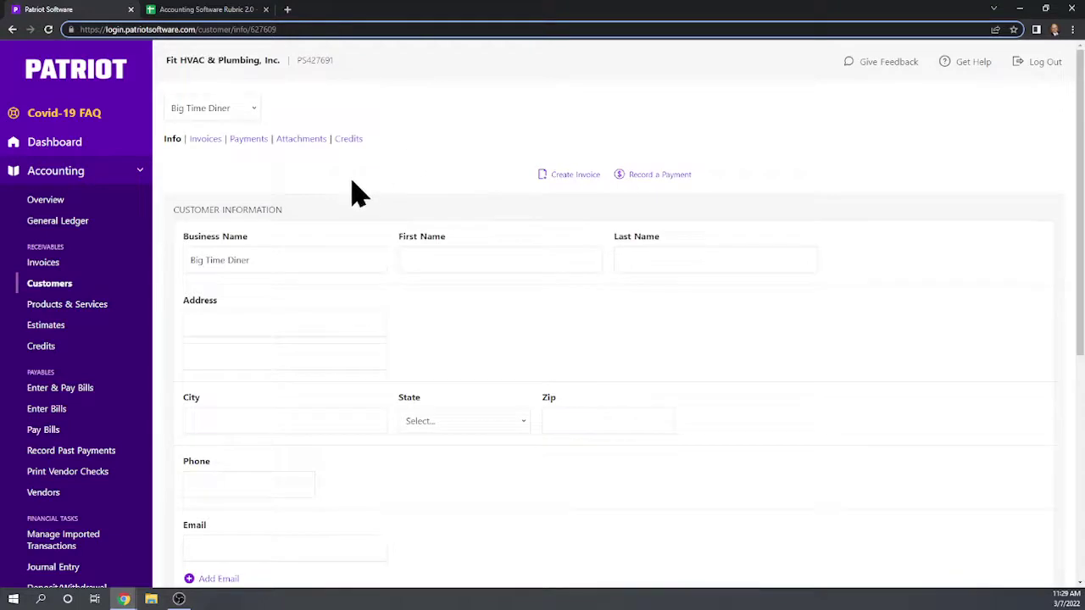
{"action": "scroll", "coordinate": [458, 186], "scroll_direction": "down", "scroll_amount": 5}
{"action": "scroll", "coordinate": [462, 186], "scroll_direction": "up", "scroll_amount": 1}
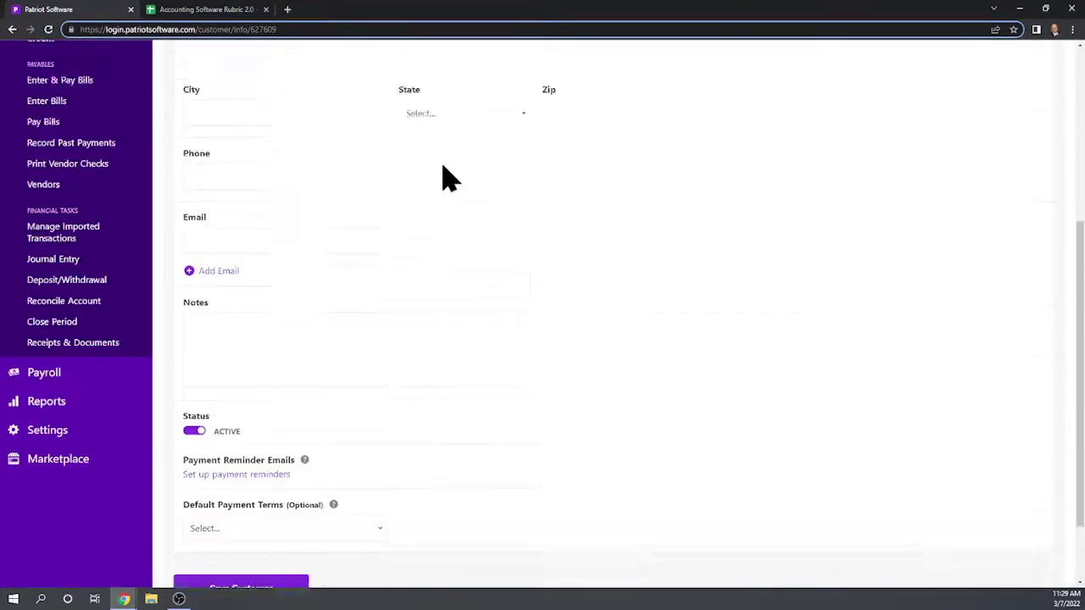
{"action": "scroll", "coordinate": [445, 174], "scroll_direction": "up", "scroll_amount": 4}
{"action": "left_click", "coordinate": [204, 140]}
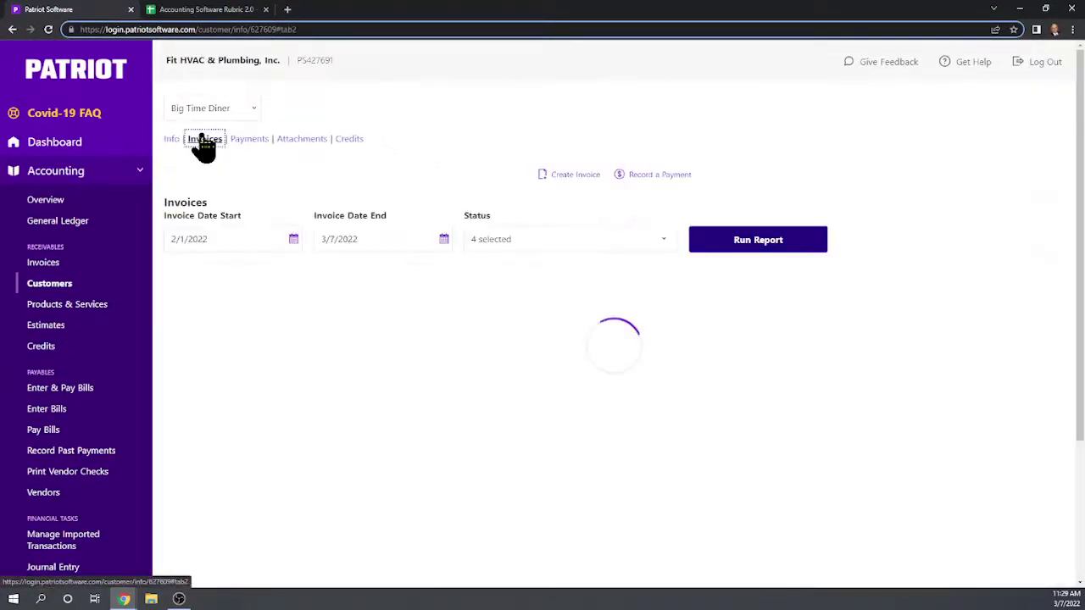
{"action": "left_click", "coordinate": [248, 140]}
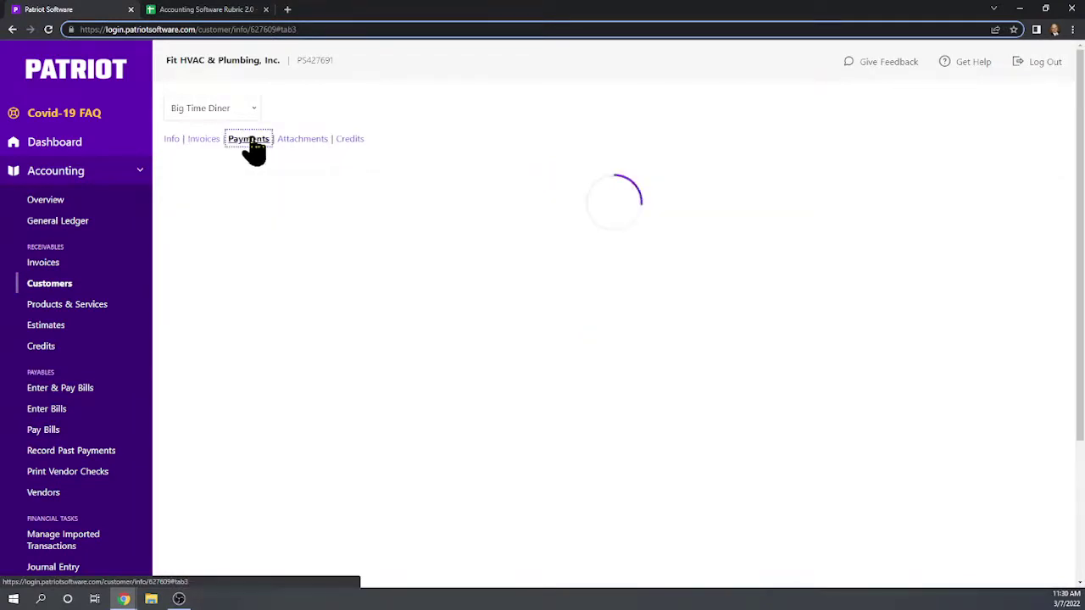
{"action": "left_click", "coordinate": [348, 140]}
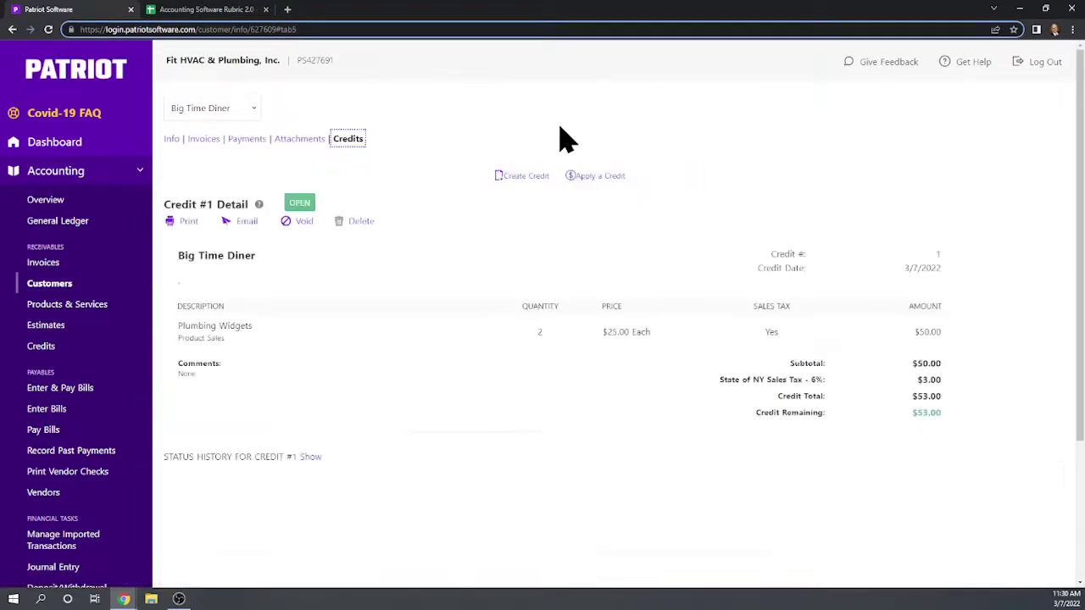
- Switch to the rubric and score viewing transactions summarized by customer 1 in the Patriot column
{"action": "left_click", "coordinate": [181, 12]}
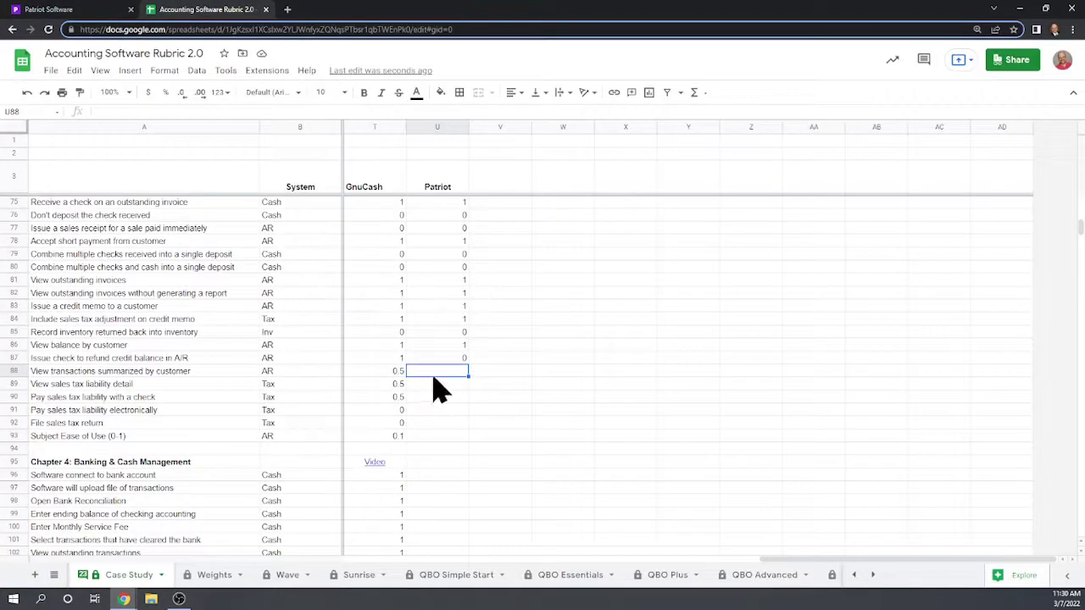
{"action": "type", "text": "1"}
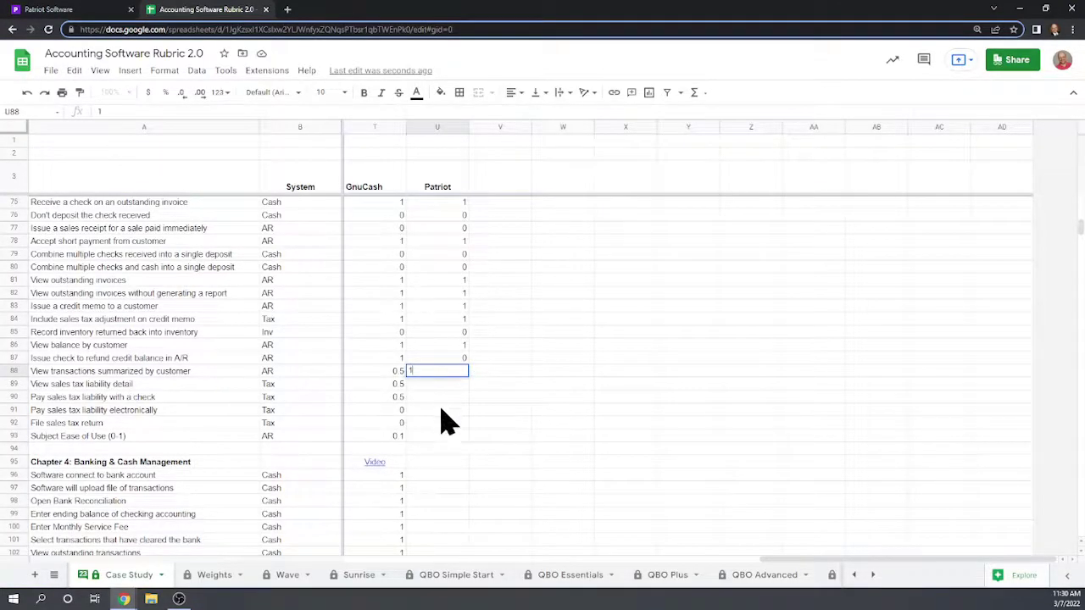
{"action": "key", "text": "Return"}
- Switch back to Patriot and open the Sales Tax report from the customer reports
{"action": "left_click", "coordinate": [51, 9]}
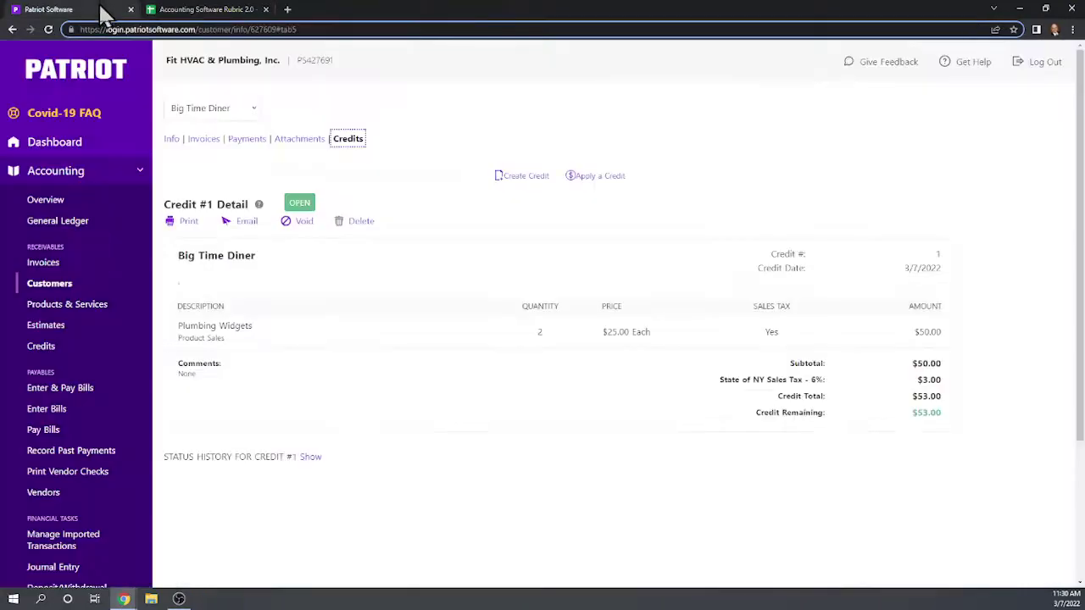
{"action": "scroll", "coordinate": [416, 292], "scroll_direction": "down", "scroll_amount": 2}
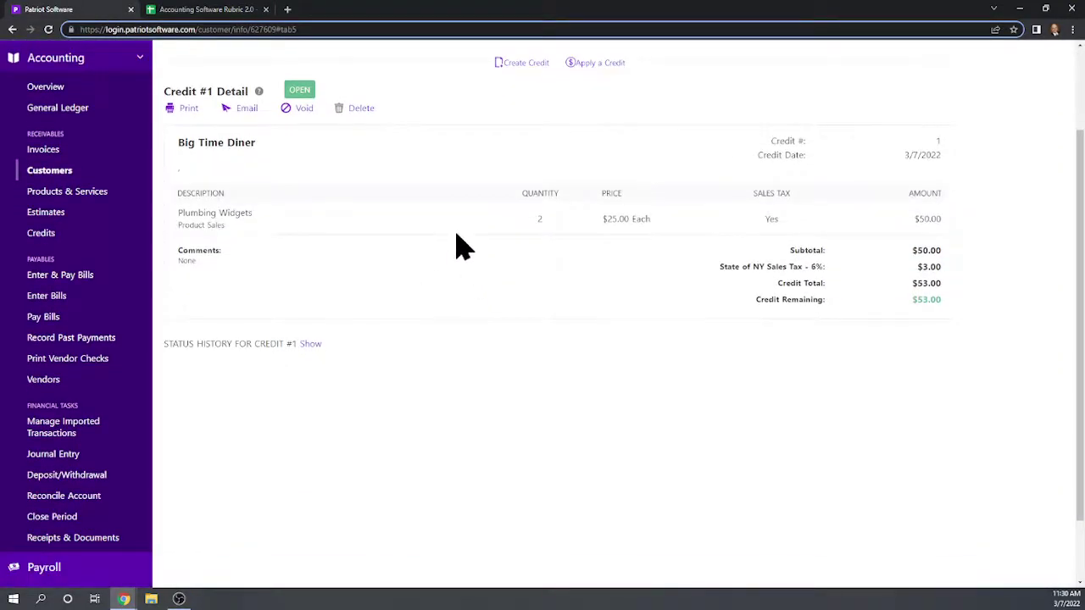
{"action": "scroll", "coordinate": [437, 255], "scroll_direction": "down", "scroll_amount": 1}
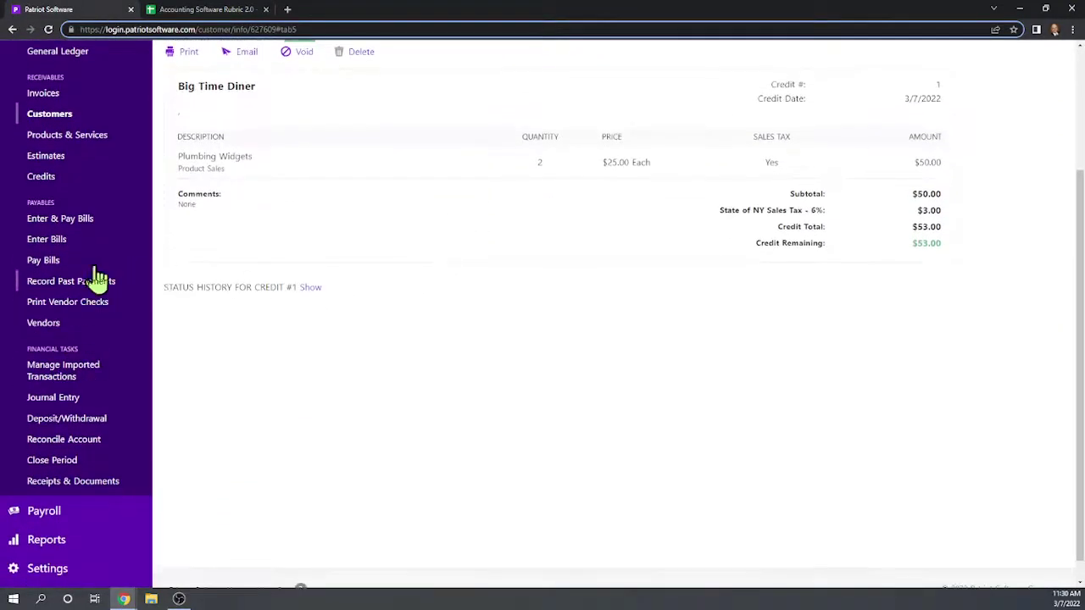
{"action": "scroll", "coordinate": [97, 271], "scroll_direction": "down", "scroll_amount": 1}
{"action": "left_click", "coordinate": [52, 523]}
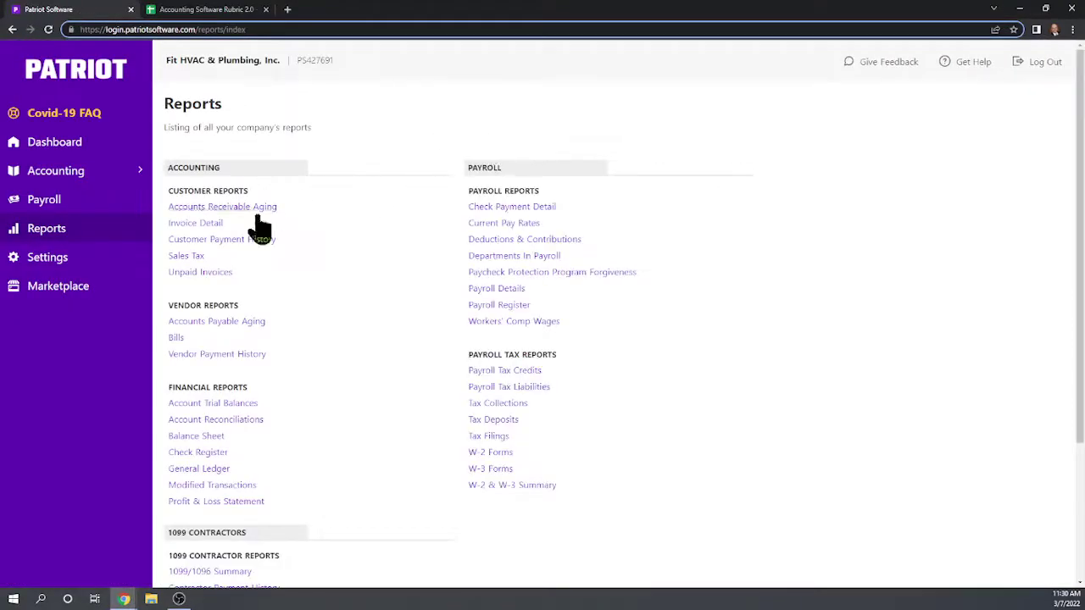
{"action": "left_click", "coordinate": [192, 258]}
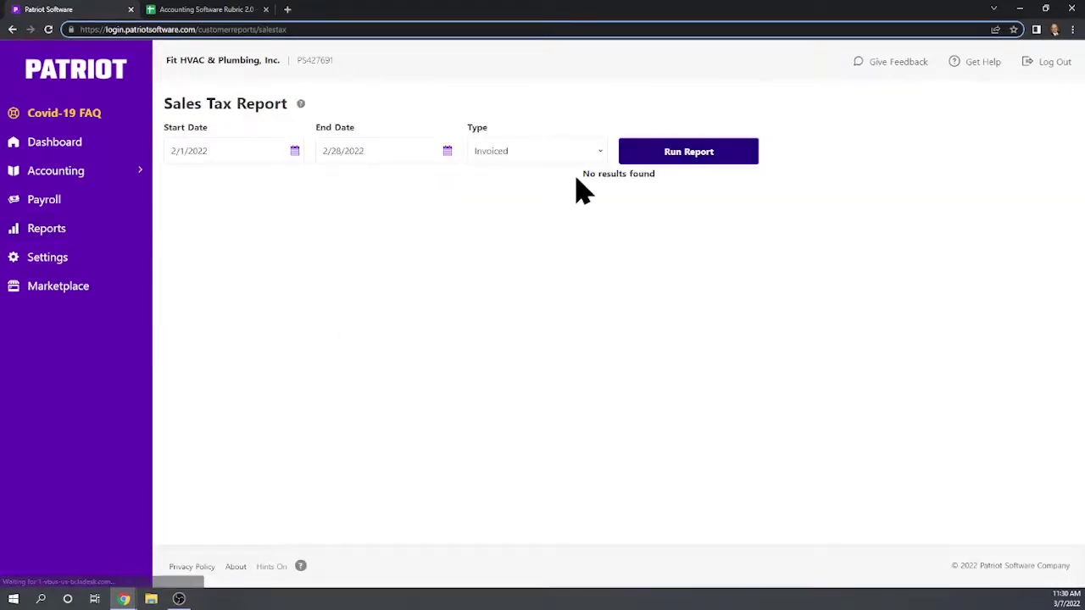
- Run the Sales Tax report with the end date set to 3/31/2022 and download it as a spreadsheet
{"action": "left_click", "coordinate": [443, 149]}
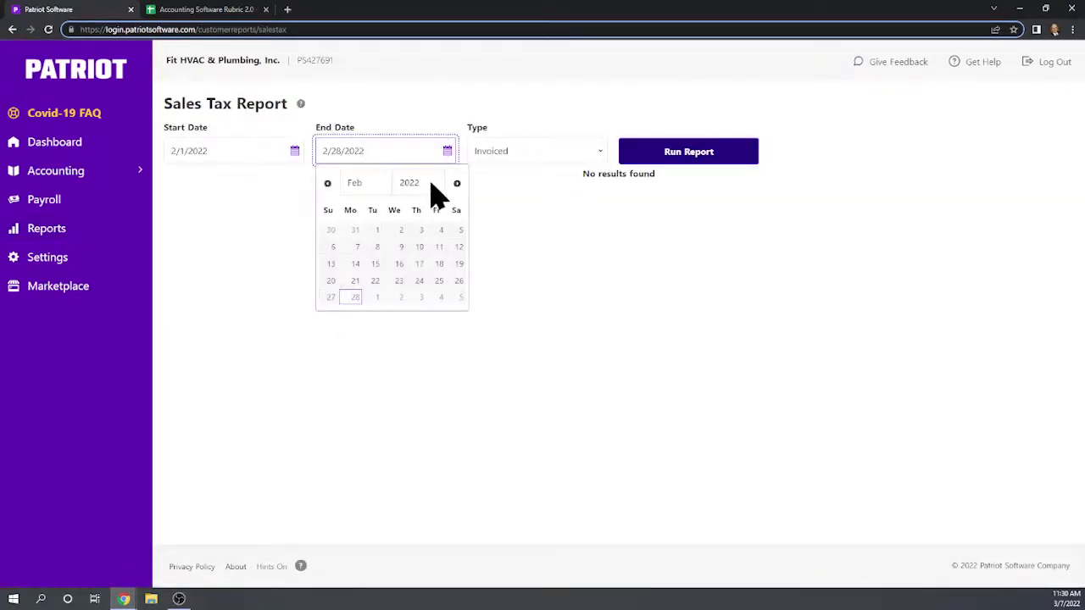
{"action": "left_click", "coordinate": [457, 185]}
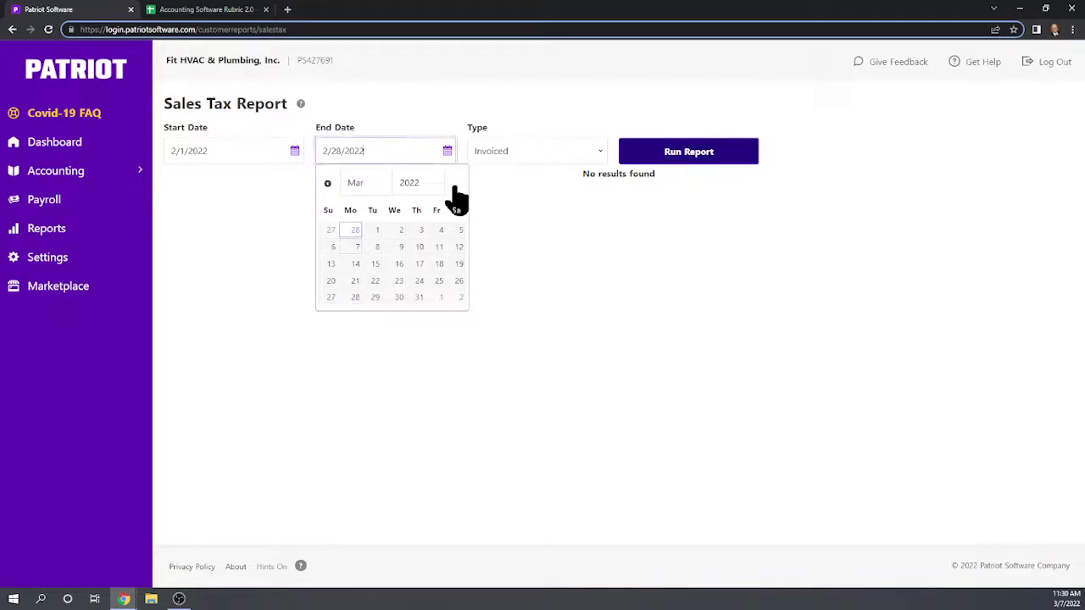
{"action": "left_click", "coordinate": [418, 299]}
{"action": "left_click", "coordinate": [683, 153]}
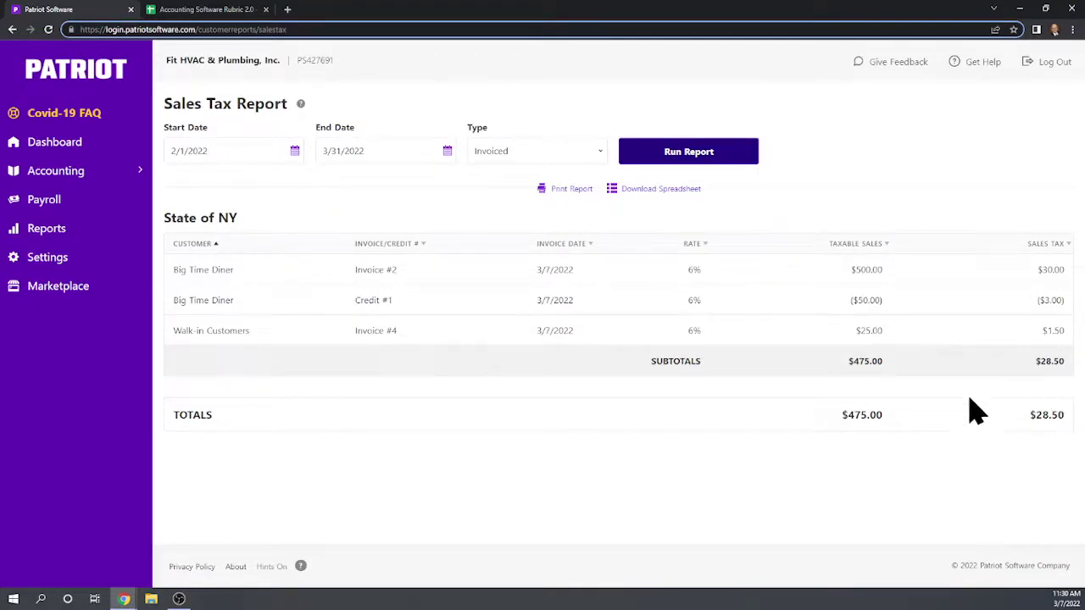
{"action": "left_click", "coordinate": [638, 189]}
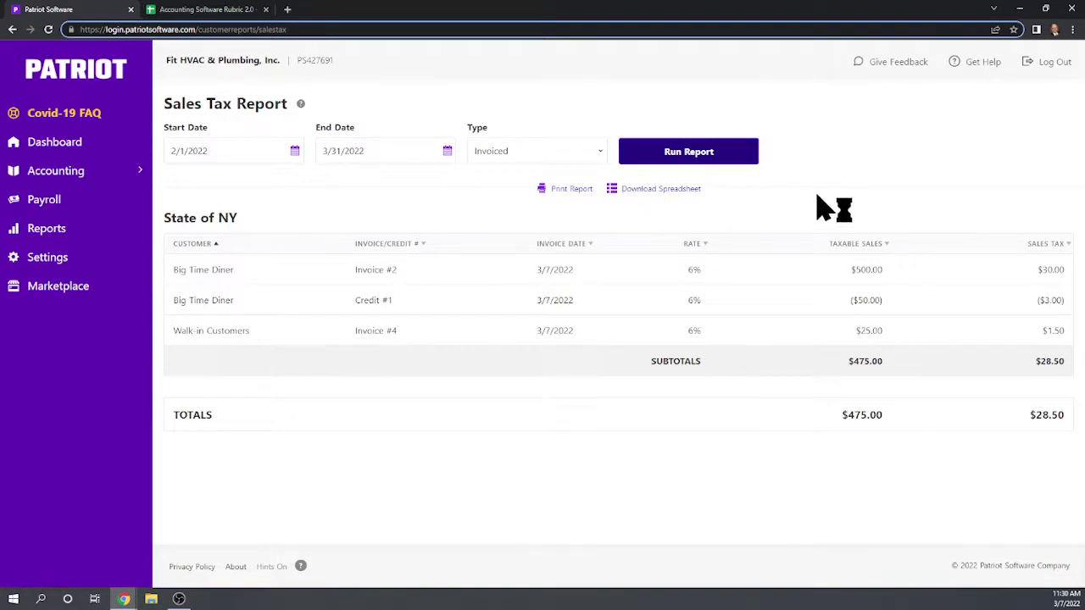
- Switch to the rubric and score viewing sales tax liability detail 1 in the Patriot column
{"action": "left_click", "coordinate": [223, 12]}
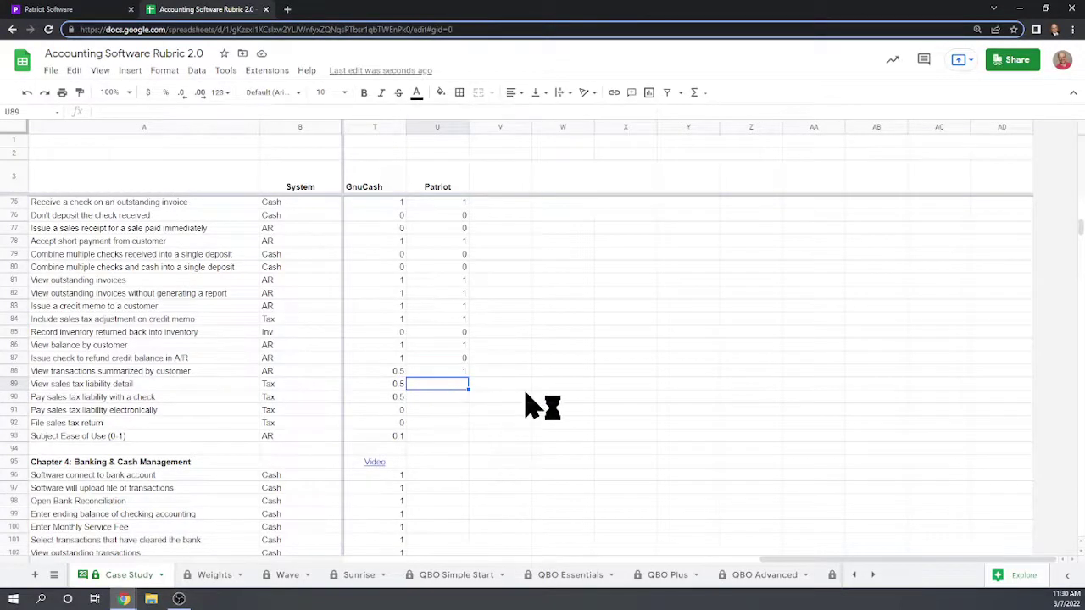
{"action": "type", "text": "1"}
{"action": "key", "text": "Return"}
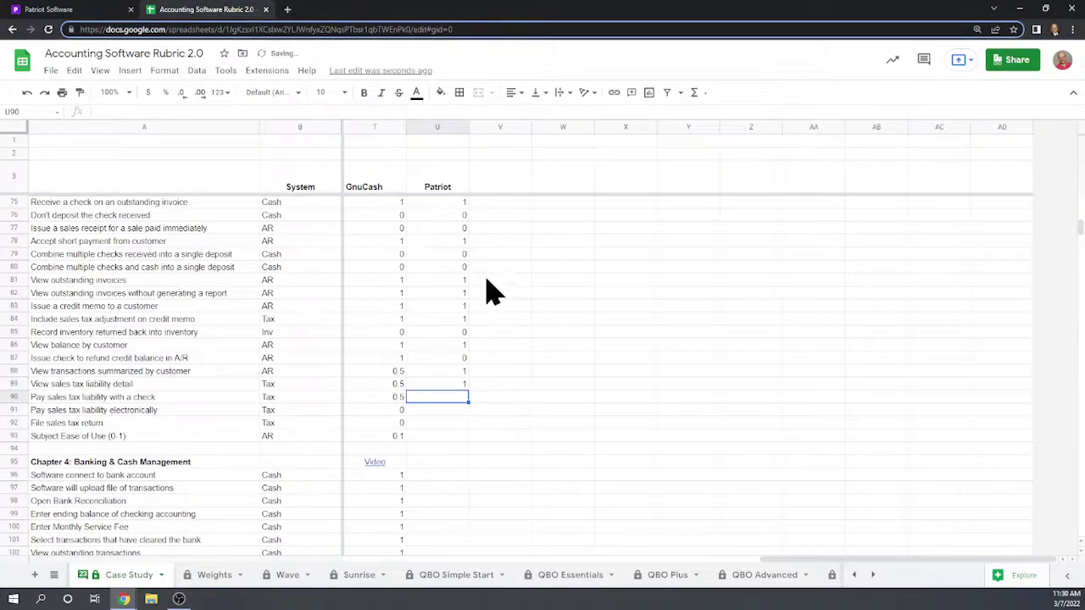
- Switch back to Patriot and check the Print Vendor Checks page for a way to pay the sales tax liability
{"action": "left_click", "coordinate": [72, 10]}
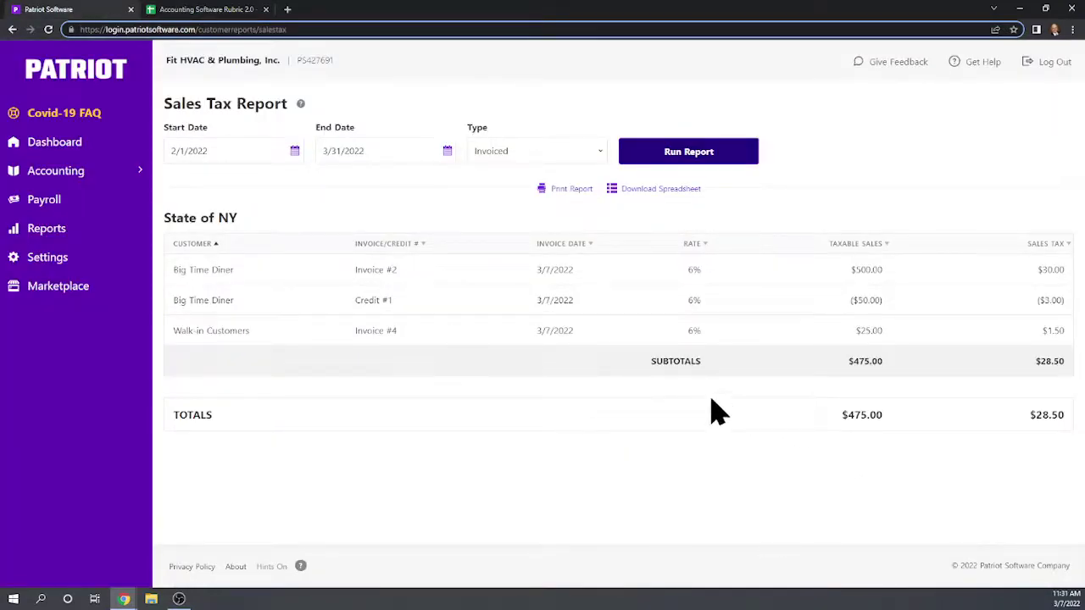
{"action": "left_click", "coordinate": [60, 172]}
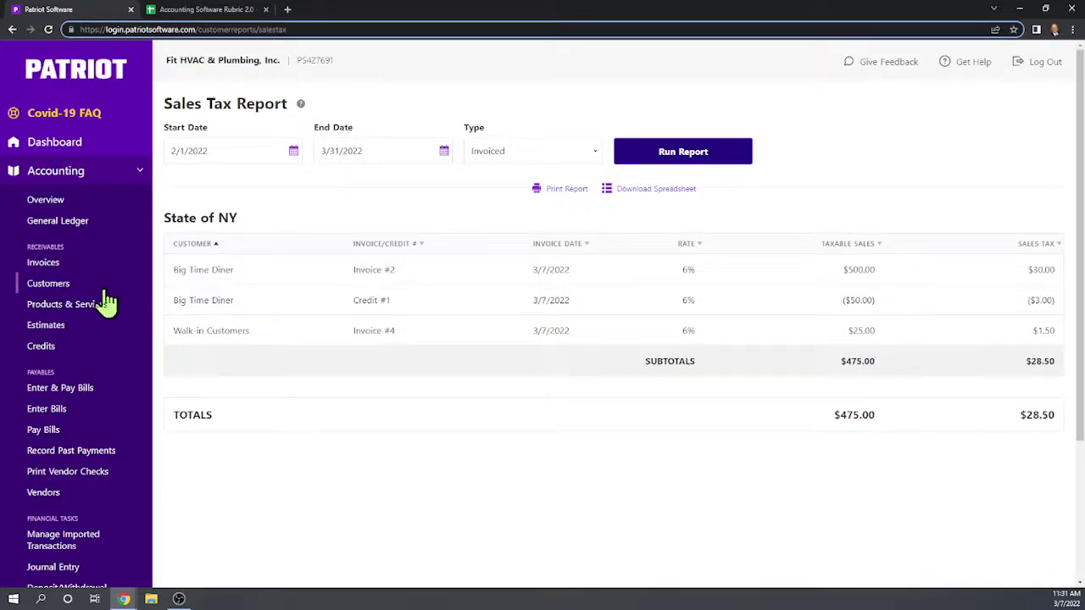
{"action": "scroll", "coordinate": [106, 297], "scroll_direction": "down", "scroll_amount": 2}
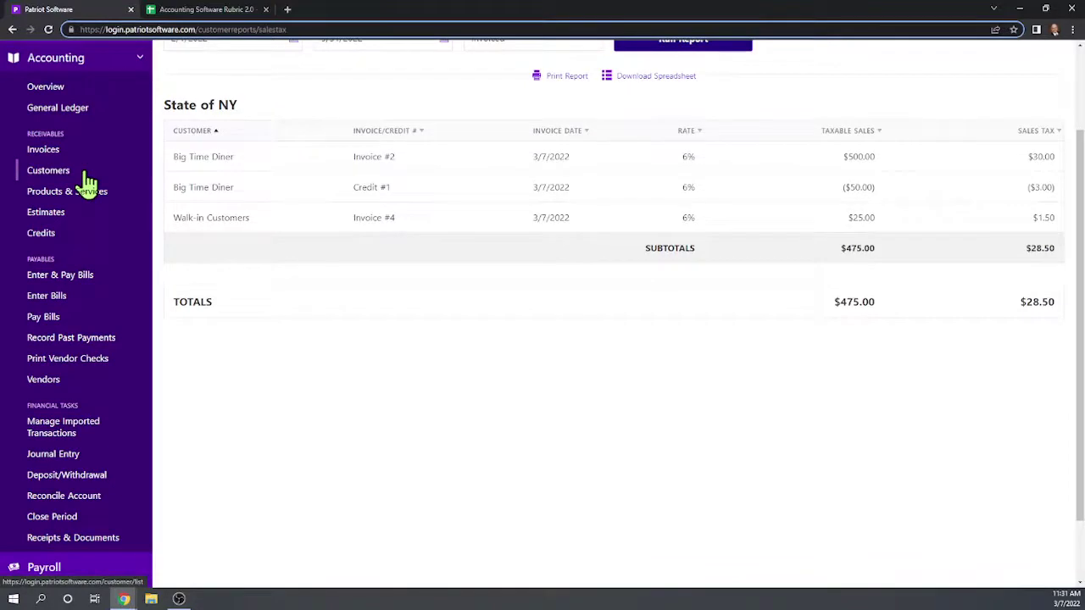
{"action": "scroll", "coordinate": [89, 182], "scroll_direction": "down", "scroll_amount": 1}
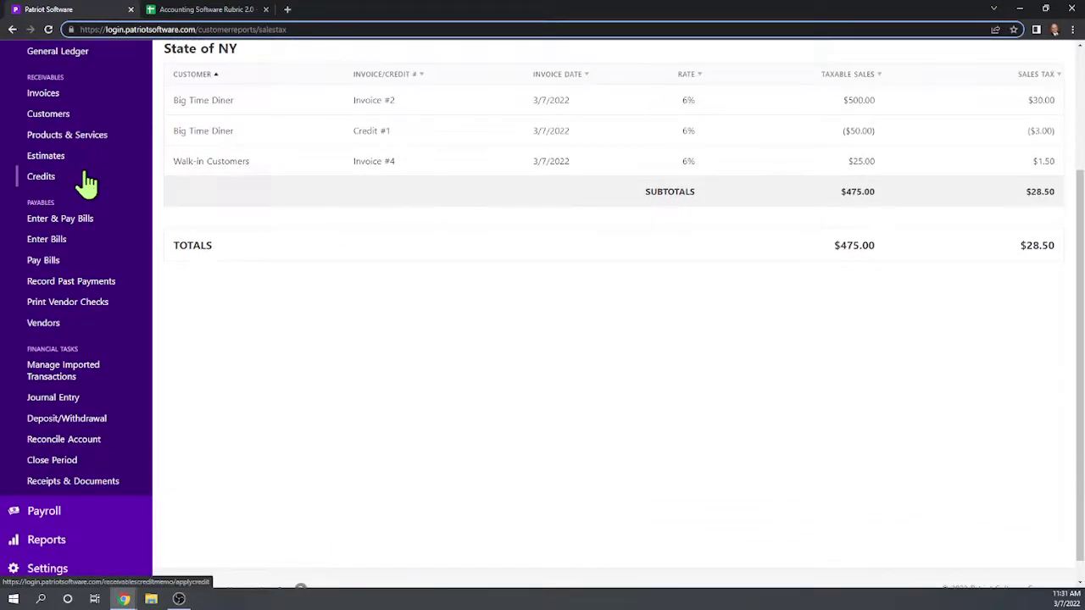
{"action": "scroll", "coordinate": [88, 182], "scroll_direction": "down", "scroll_amount": 1}
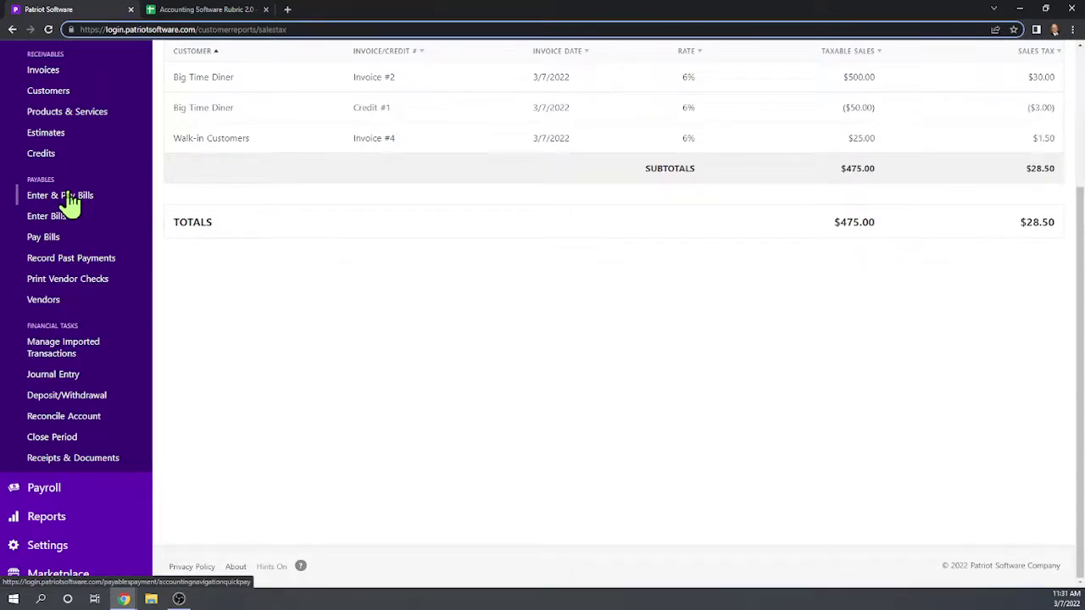
{"action": "left_click", "coordinate": [68, 281]}
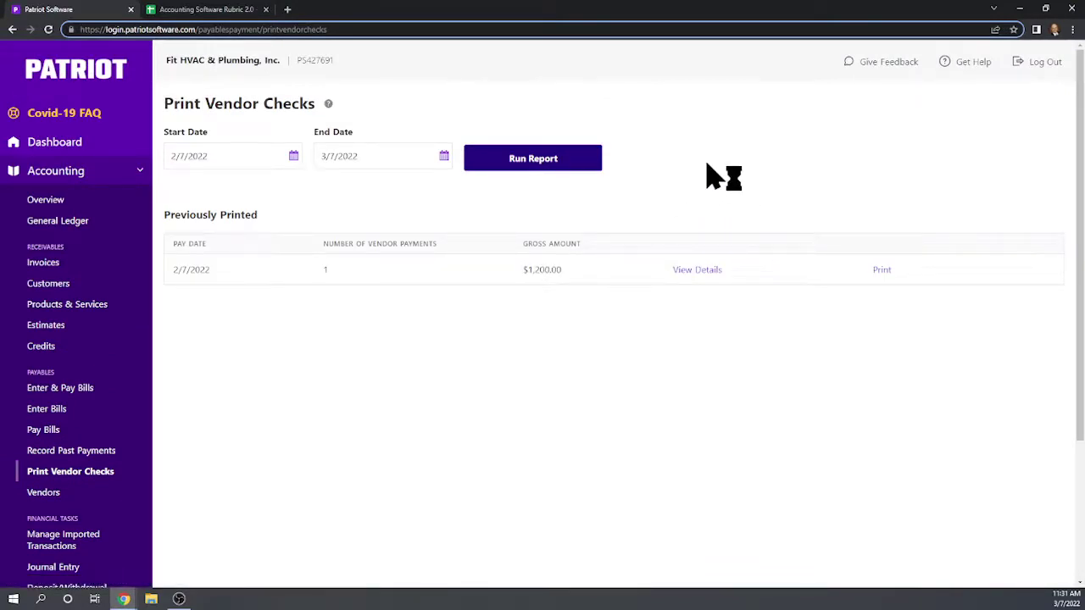
{"action": "scroll", "coordinate": [718, 180], "scroll_direction": "down", "scroll_amount": 3}
{"action": "scroll", "coordinate": [728, 193], "scroll_direction": "up", "scroll_amount": 3}
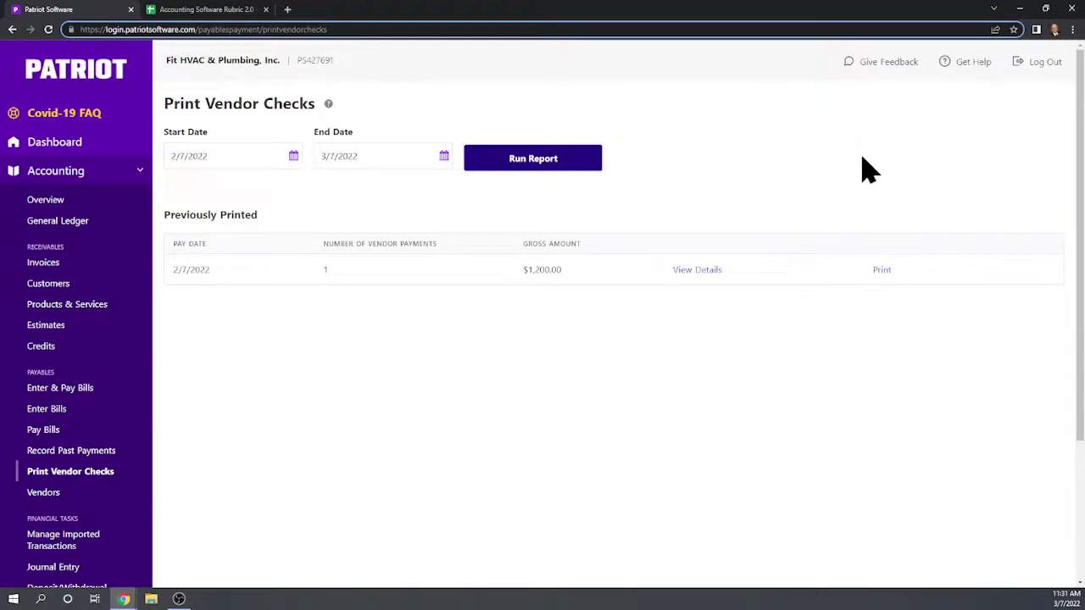
{"action": "scroll", "coordinate": [864, 170], "scroll_direction": "down", "scroll_amount": 3}
{"action": "scroll", "coordinate": [871, 170], "scroll_direction": "up", "scroll_amount": 3}
- Start a new Enter & Pay Bills payment with the check date set to 3/7/2022
{"action": "left_click", "coordinate": [49, 398]}
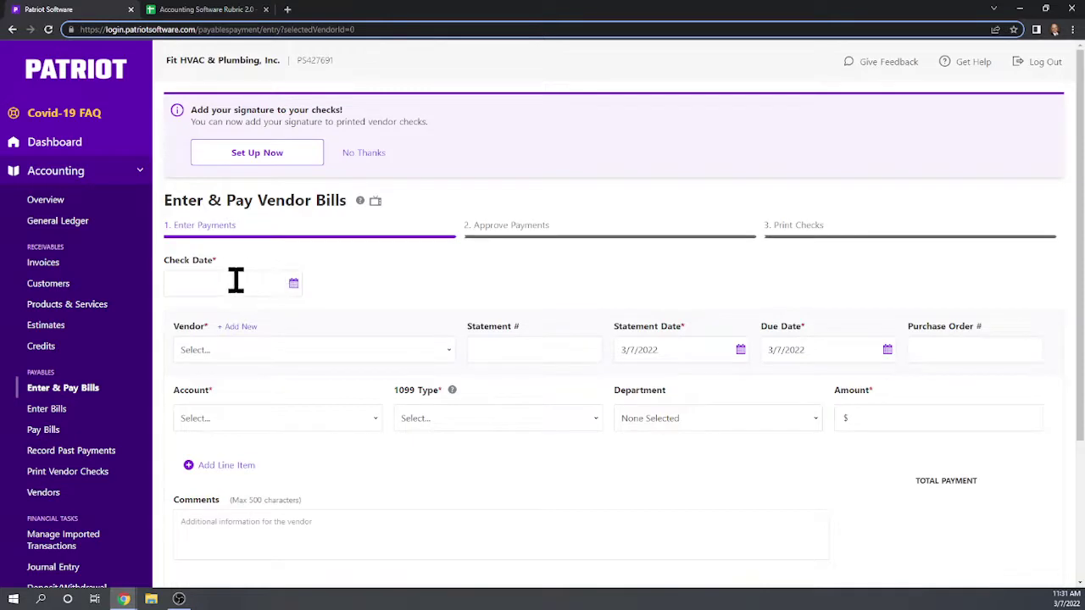
{"action": "left_click", "coordinate": [235, 280]}
{"action": "left_click", "coordinate": [203, 381]}
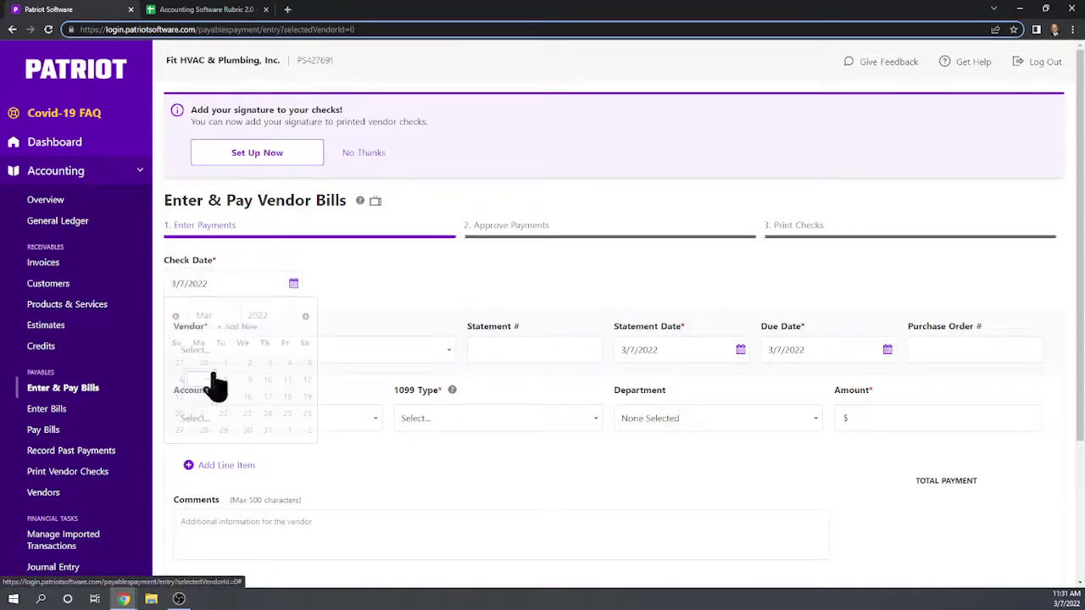
- Begin a new vendor named State of NY with Sales Tax Collected as its default expense account
{"action": "scroll", "coordinate": [407, 269], "scroll_direction": "down", "scroll_amount": 1}
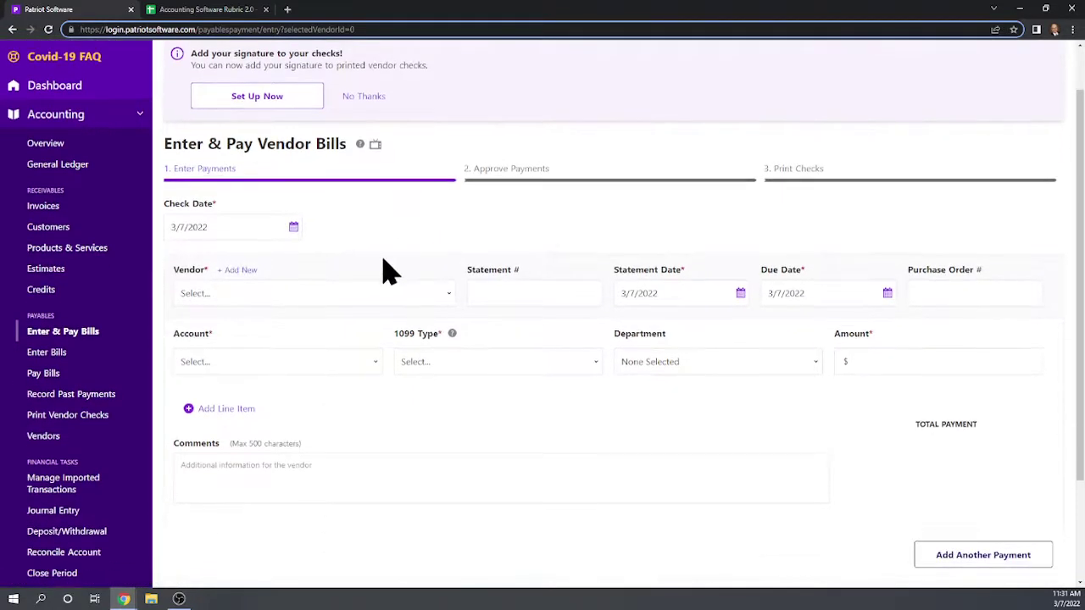
{"action": "left_click", "coordinate": [239, 270]}
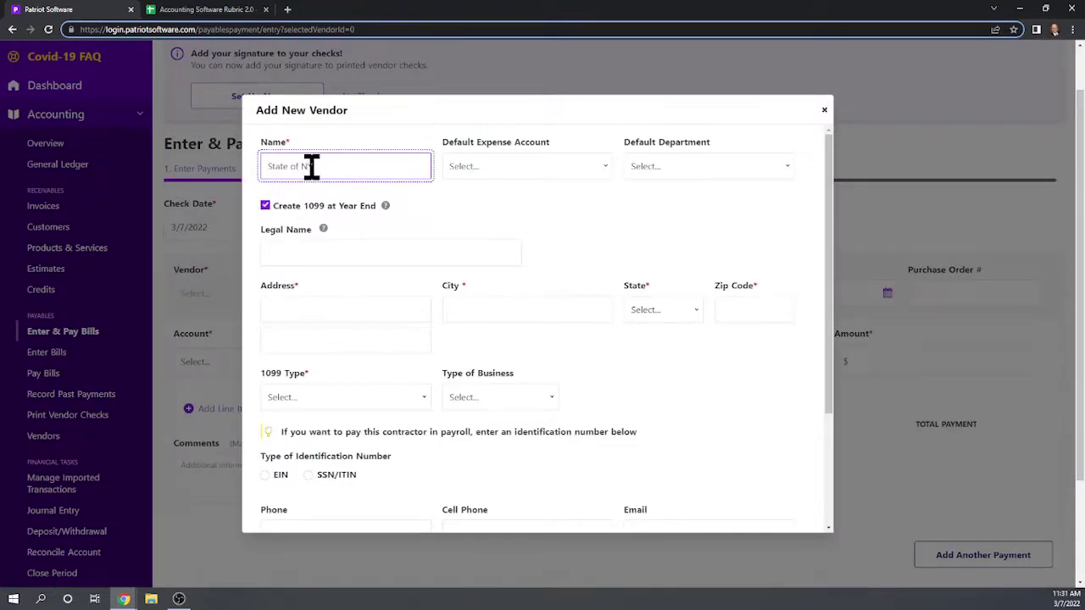
{"action": "key", "text": "Tab"}
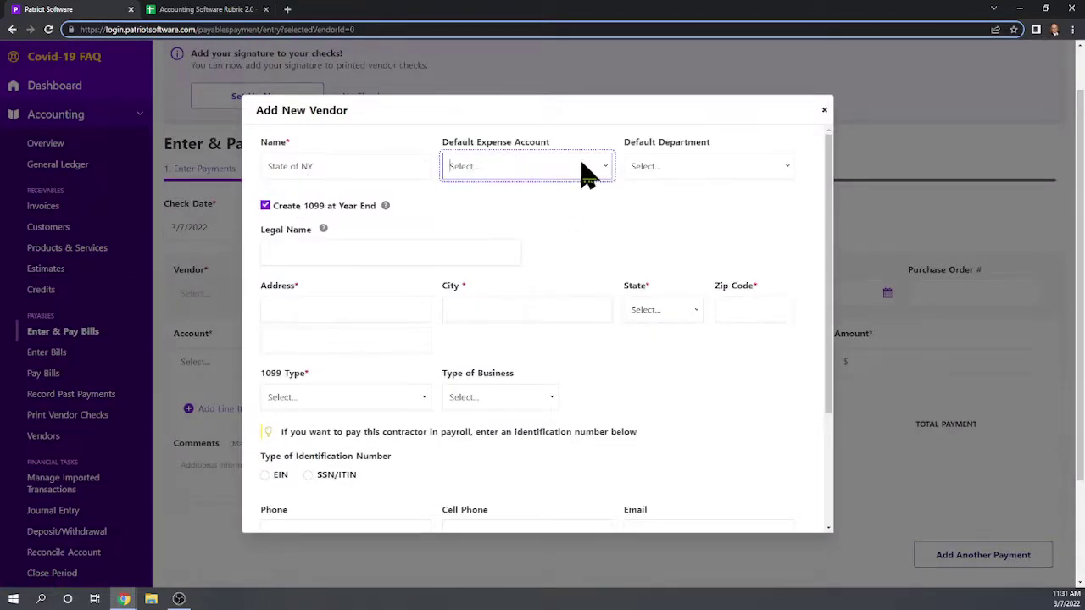
{"action": "left_click", "coordinate": [607, 170]}
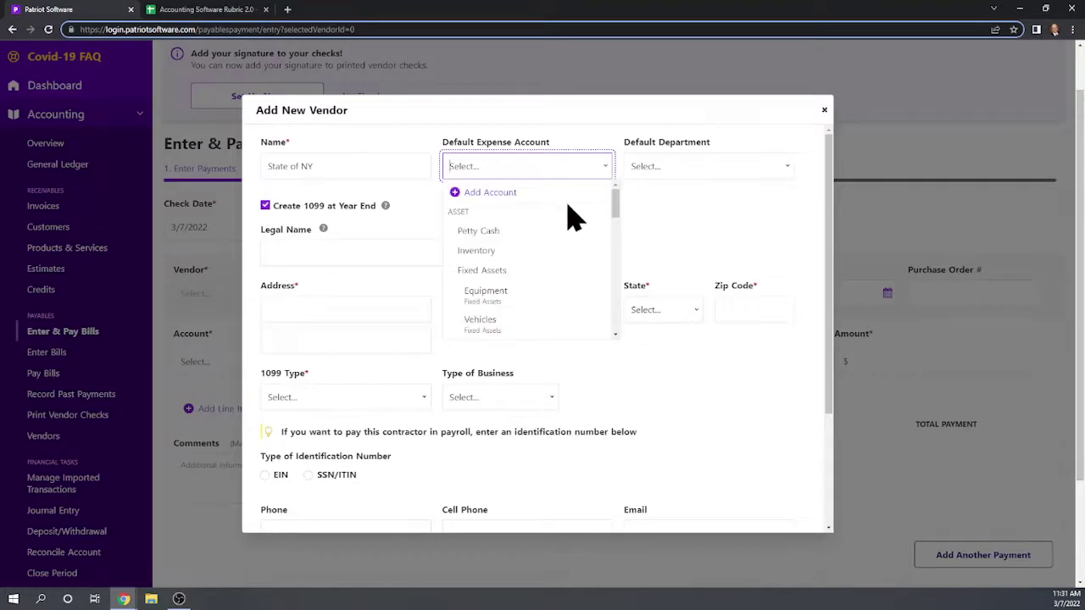
{"action": "scroll", "coordinate": [570, 225], "scroll_direction": "down", "scroll_amount": 1}
{"action": "scroll", "coordinate": [564, 227], "scroll_direction": "down", "scroll_amount": 1}
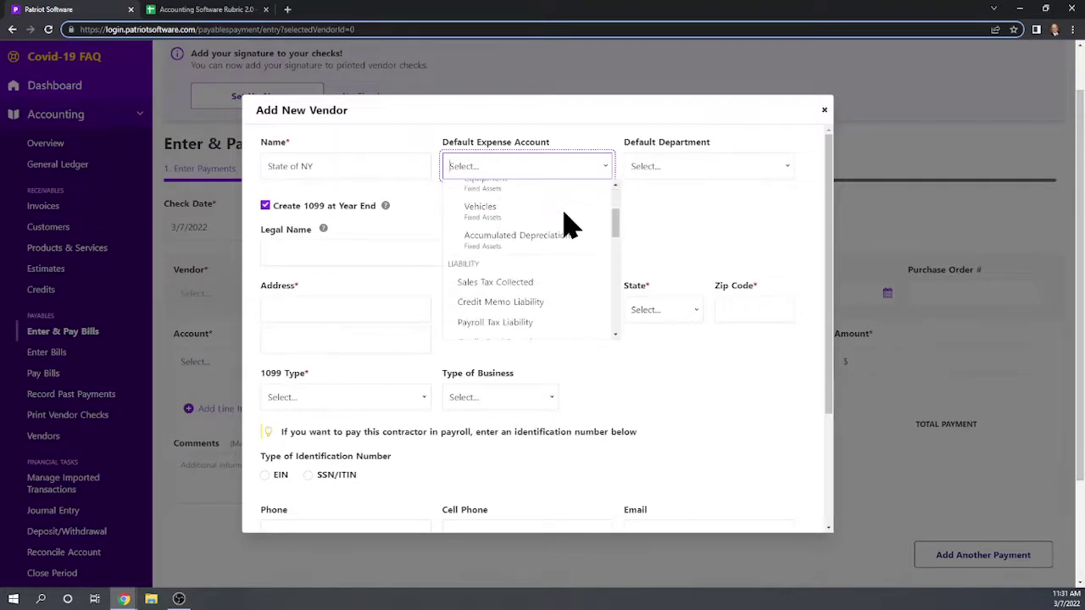
{"action": "scroll", "coordinate": [547, 255], "scroll_direction": "up", "scroll_amount": 1}
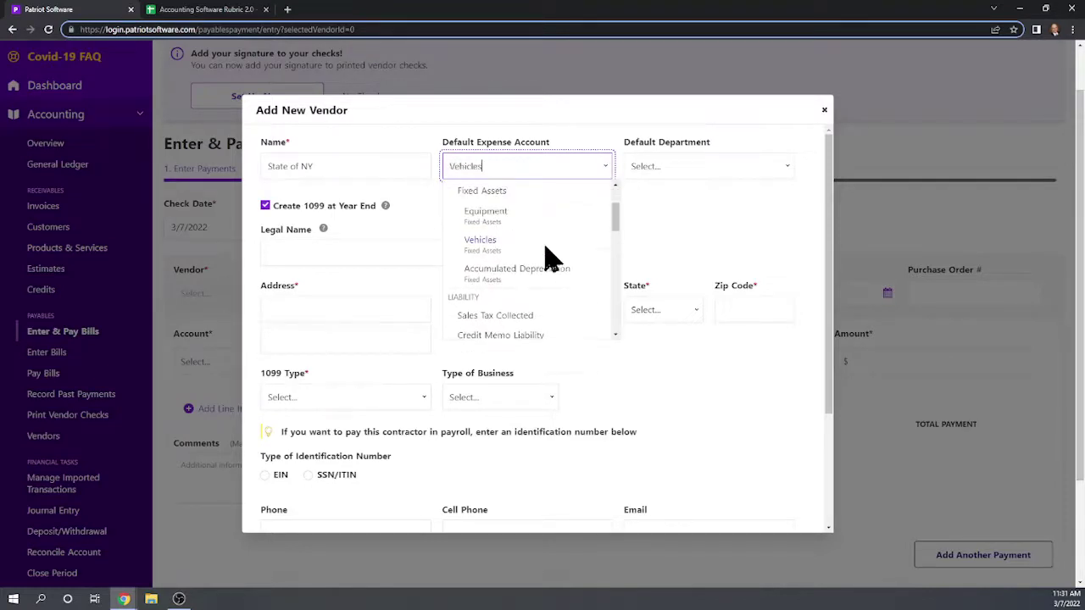
{"action": "left_click", "coordinate": [502, 318]}
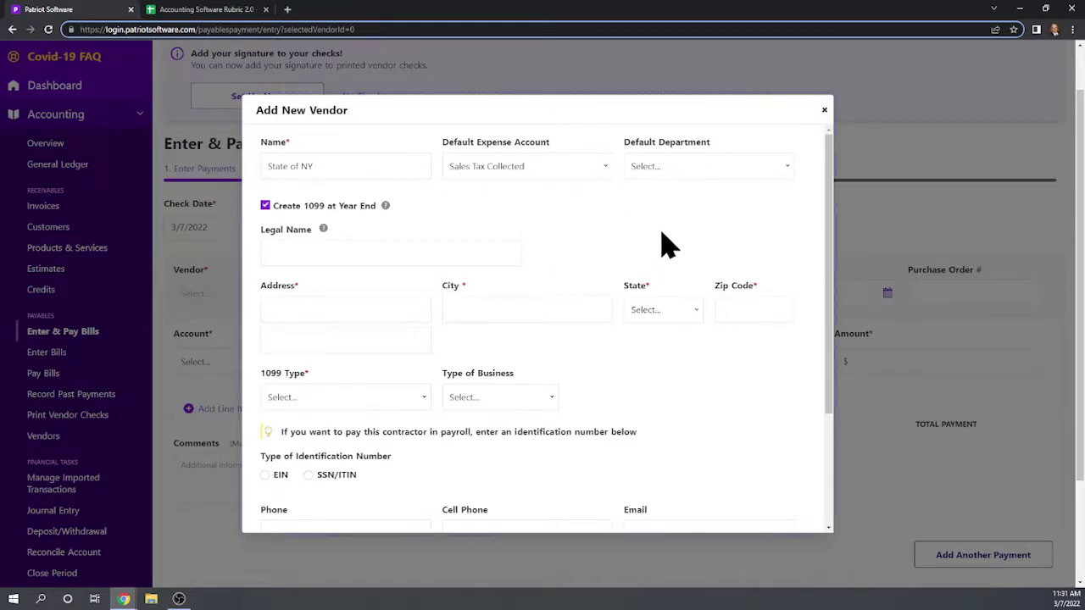
- Turn off year-end 1099 creation for the new vendor and save it
{"action": "left_click", "coordinate": [265, 207]}
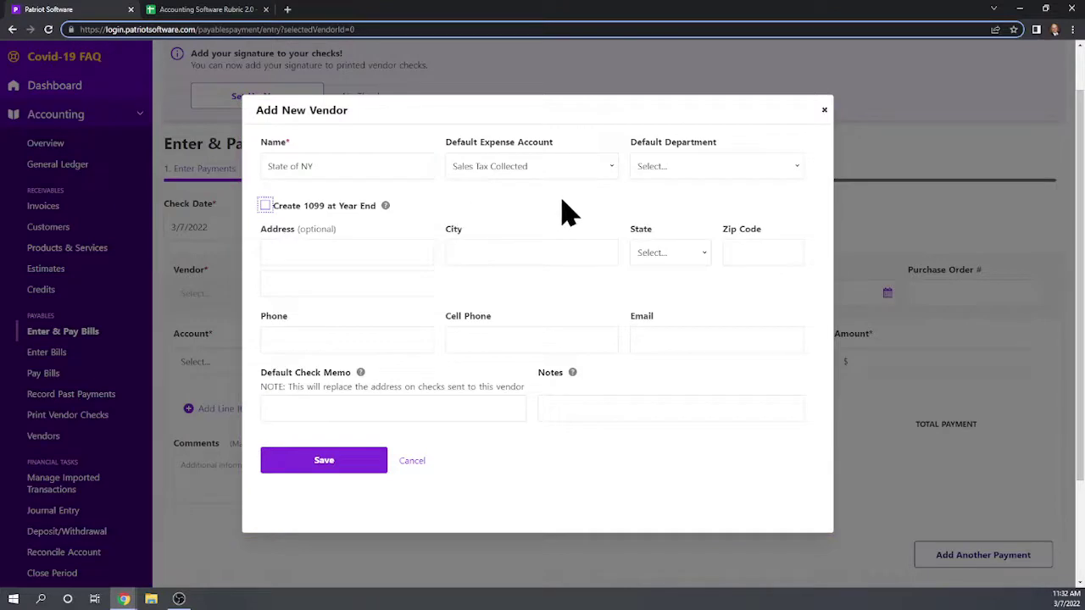
{"action": "scroll", "coordinate": [570, 214], "scroll_direction": "down", "scroll_amount": 1}
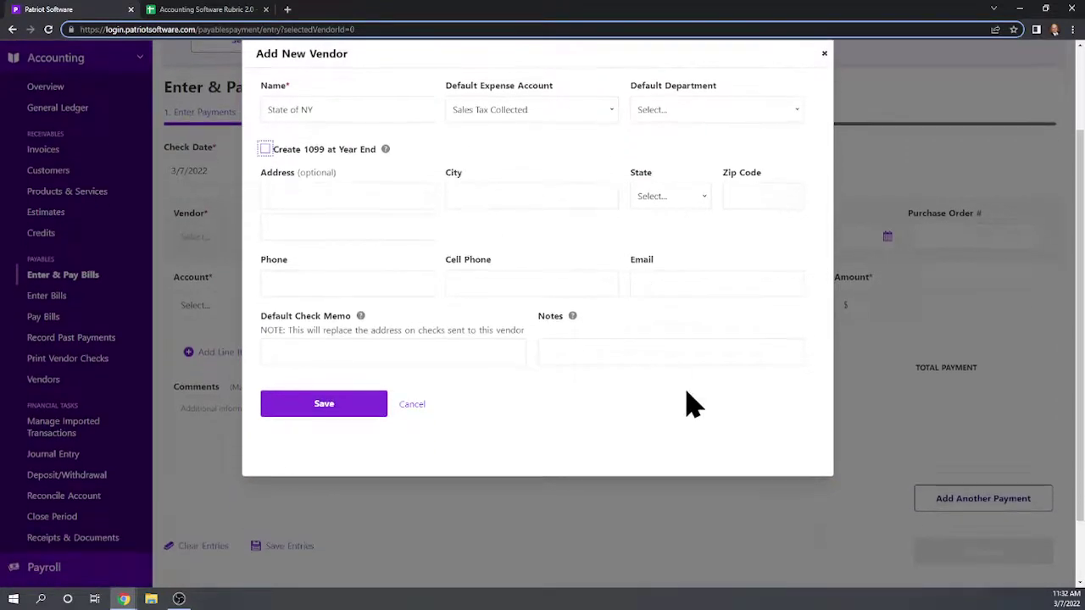
{"action": "left_click", "coordinate": [327, 404]}
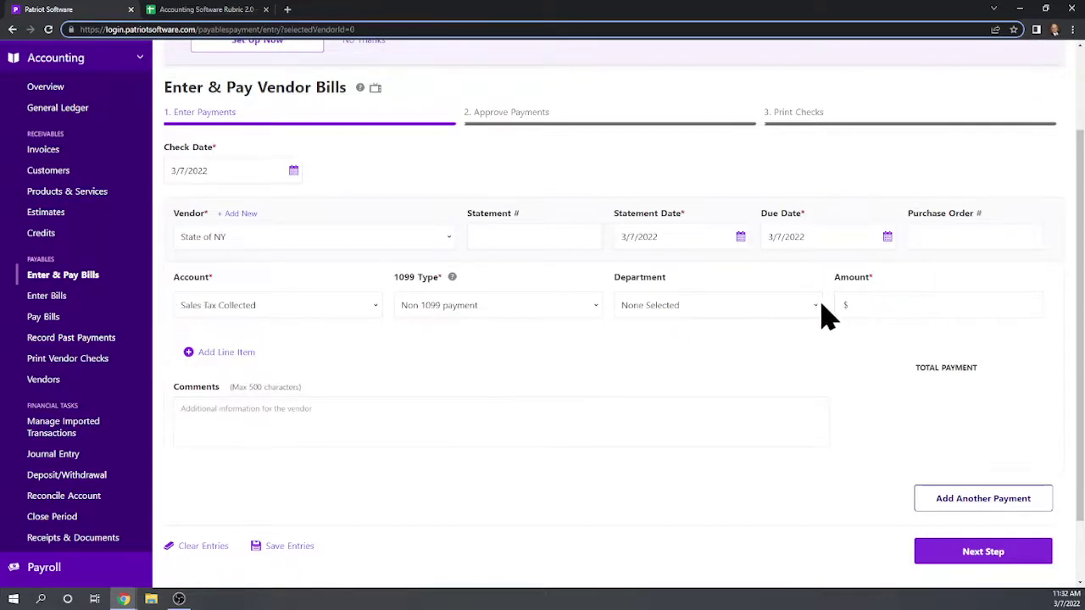
- Set the State of NY payment amount to $300 and approve the payment
{"action": "left_click", "coordinate": [876, 304]}
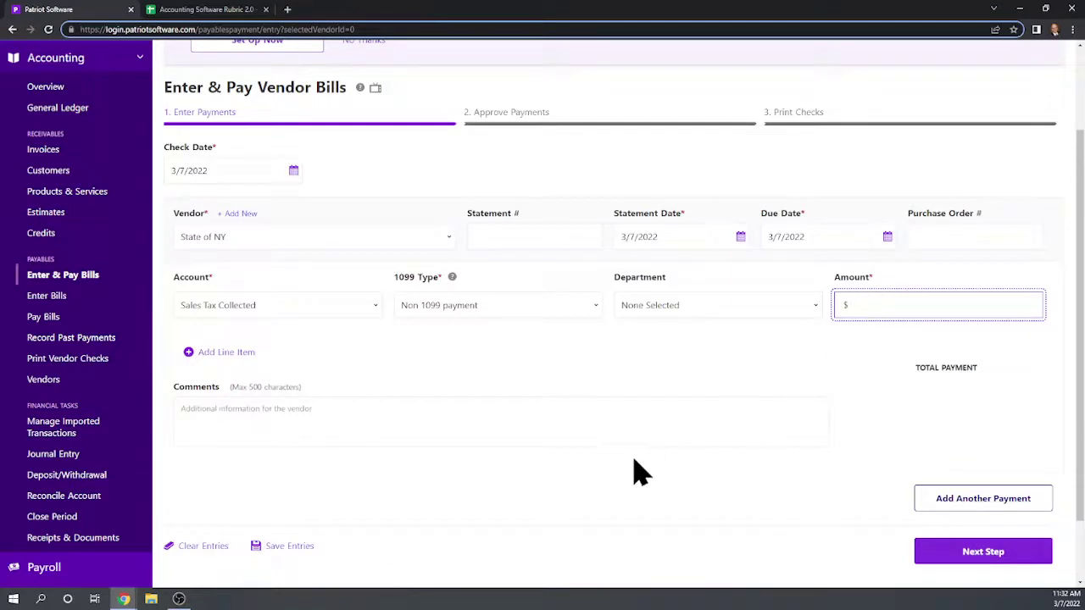
{"action": "type", "text": "30"}
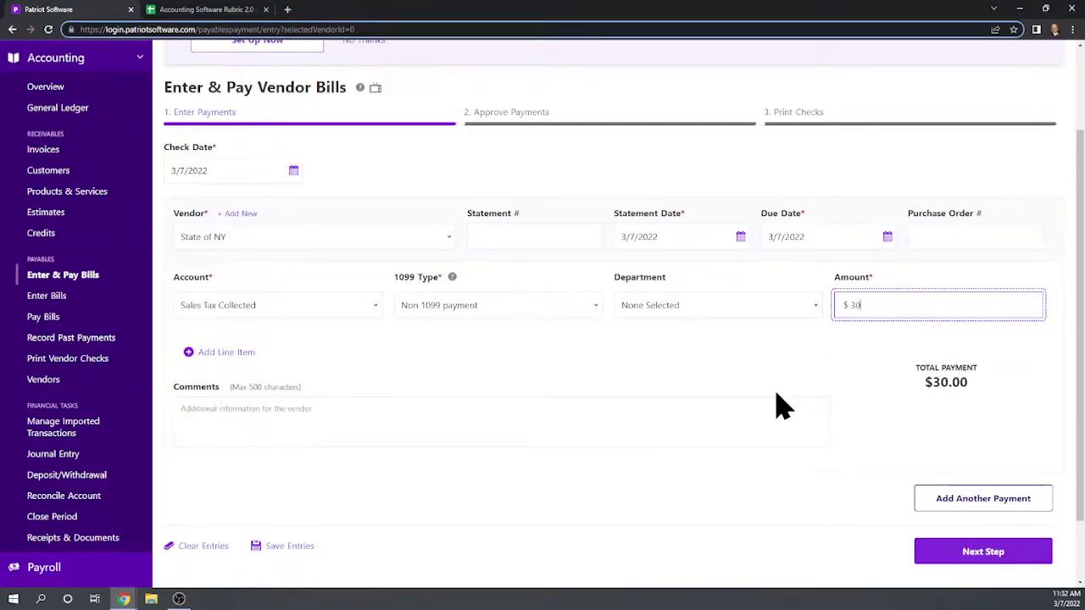
{"action": "type", "text": "0"}
{"action": "left_click", "coordinate": [720, 373]}
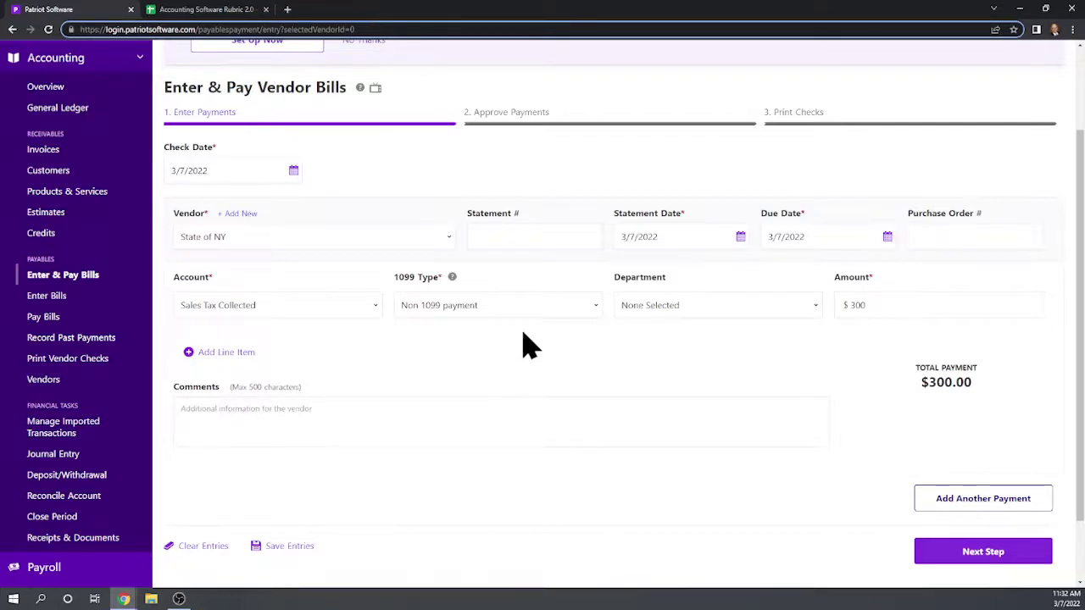
{"action": "scroll", "coordinate": [526, 343], "scroll_direction": "down", "scroll_amount": 1}
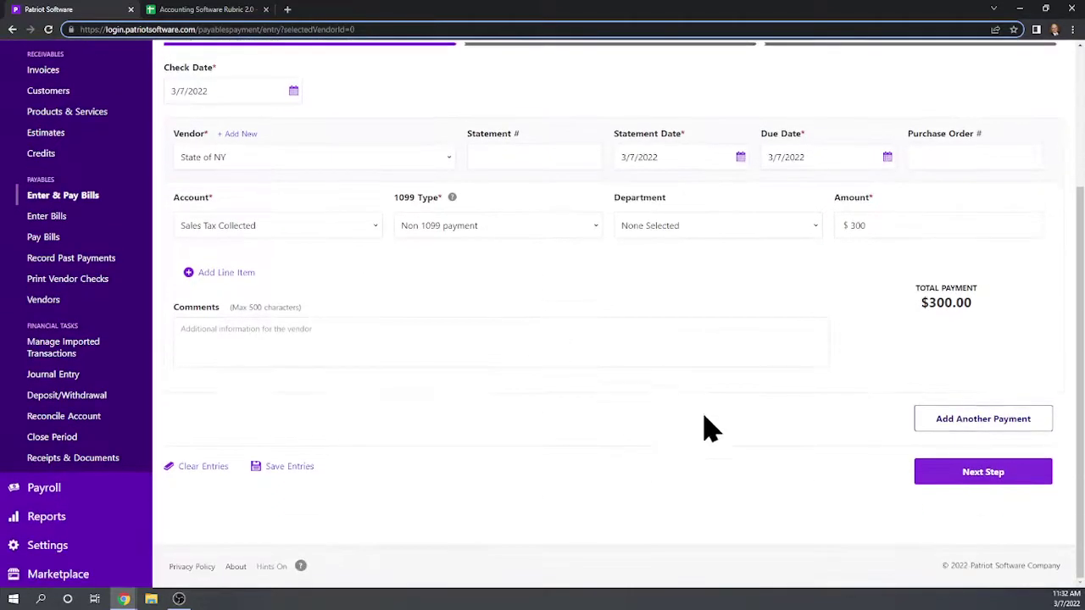
{"action": "left_click", "coordinate": [944, 479]}
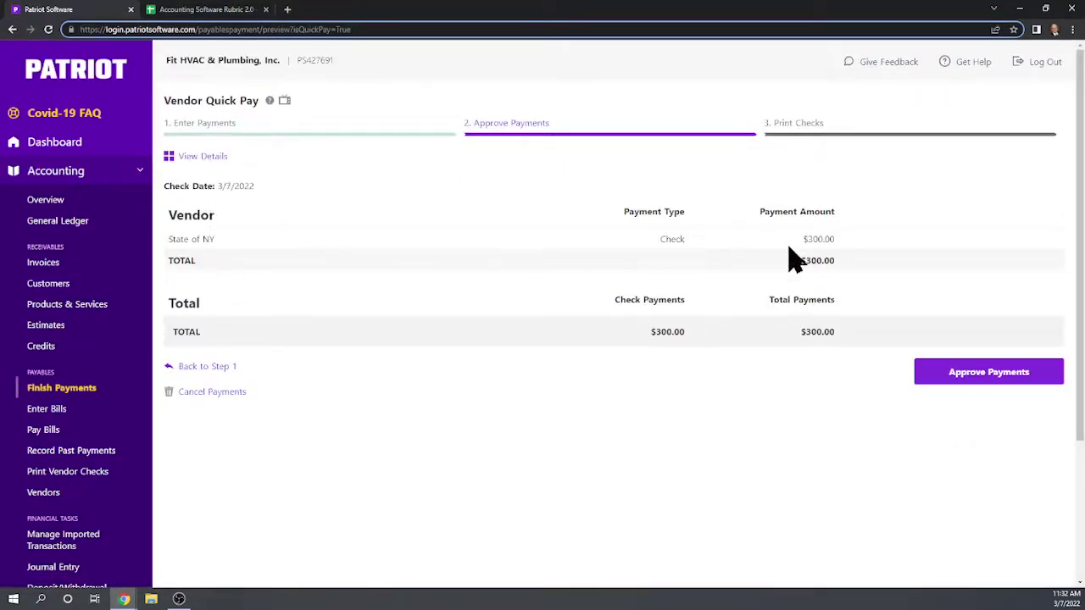
{"action": "left_click", "coordinate": [971, 379]}
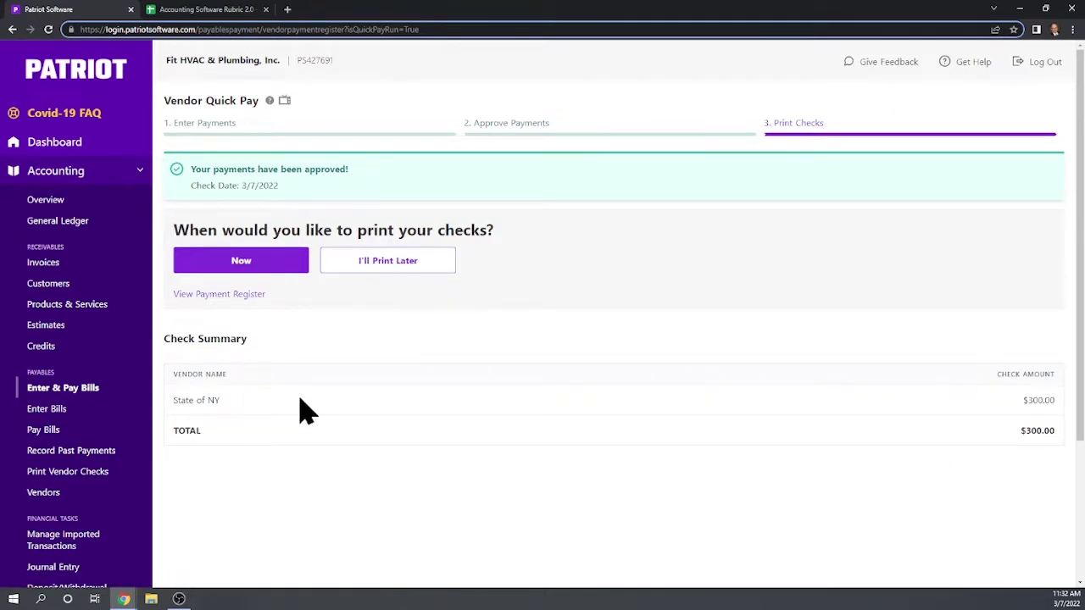
- Choose to print the vendor check immediately and download it with starting check number 100
{"action": "left_click", "coordinate": [225, 263]}
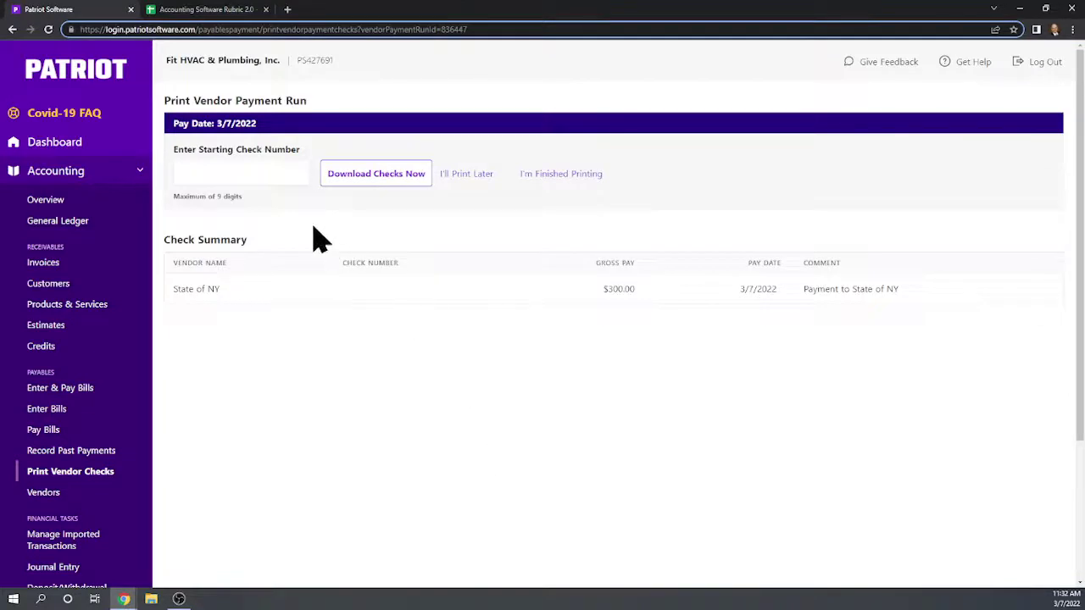
{"action": "left_click", "coordinate": [259, 175]}
{"action": "type", "text": "100"}
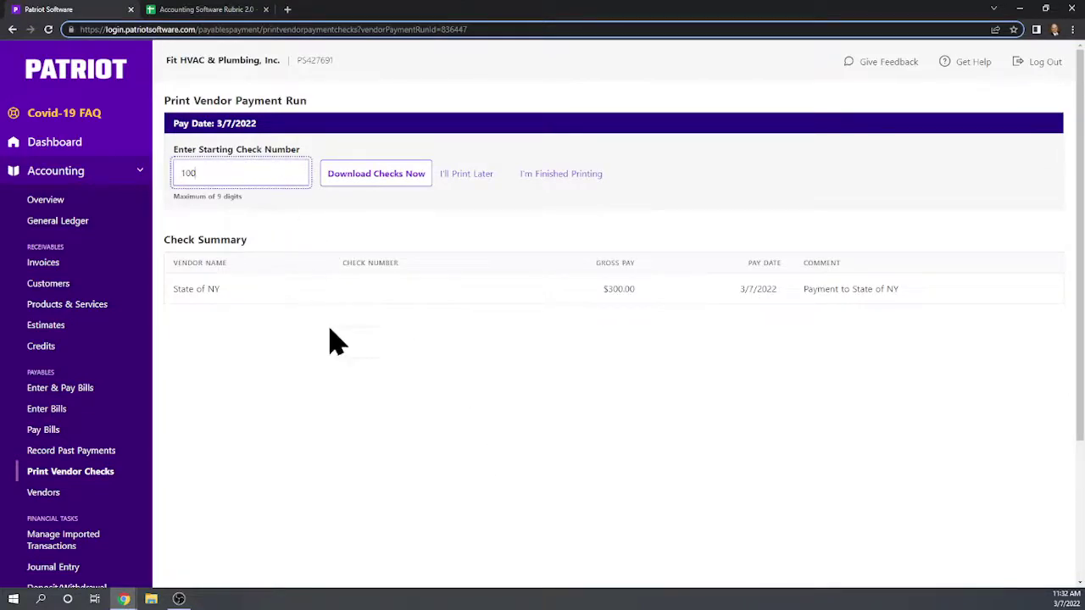
{"action": "left_click", "coordinate": [456, 570]}
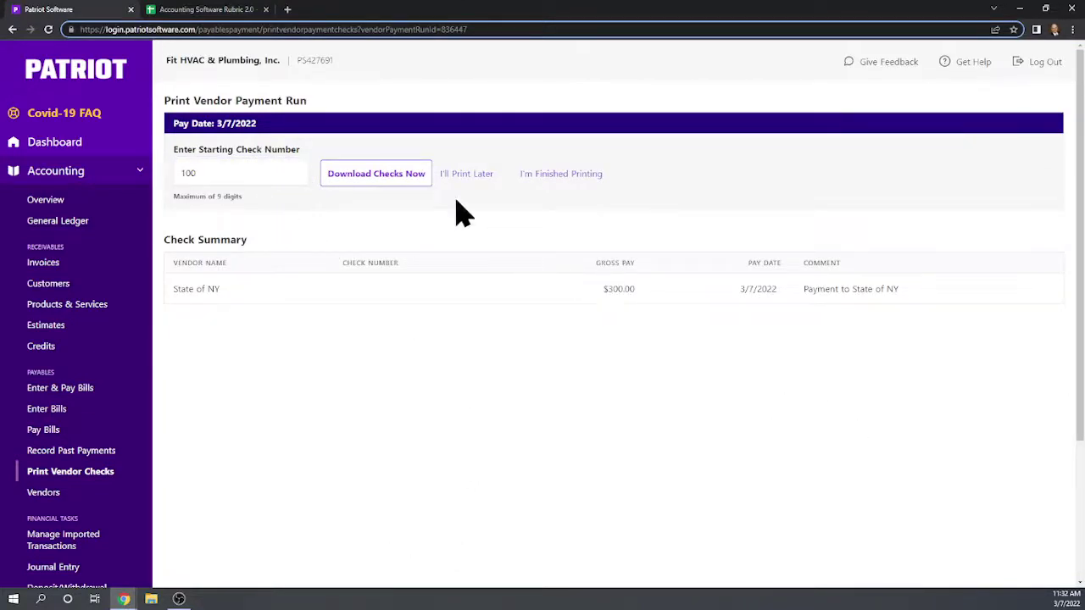
{"action": "left_click", "coordinate": [387, 176]}
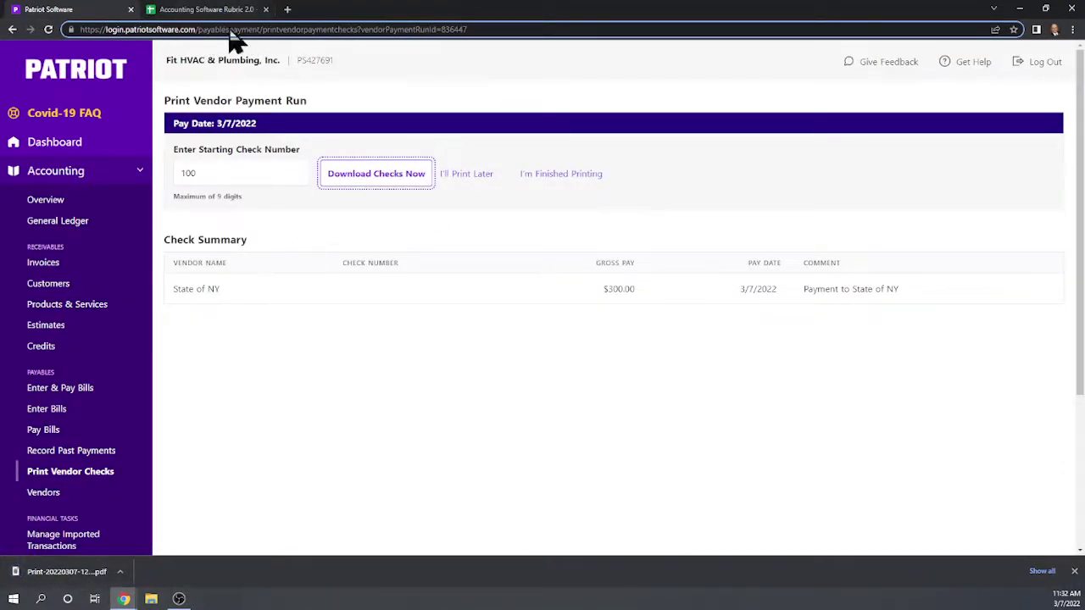
- Reopen the Sales Tax report from the customer reports and run it with the end date set to 3/31/2022
{"action": "scroll", "coordinate": [117, 408], "scroll_direction": "down", "scroll_amount": 3}
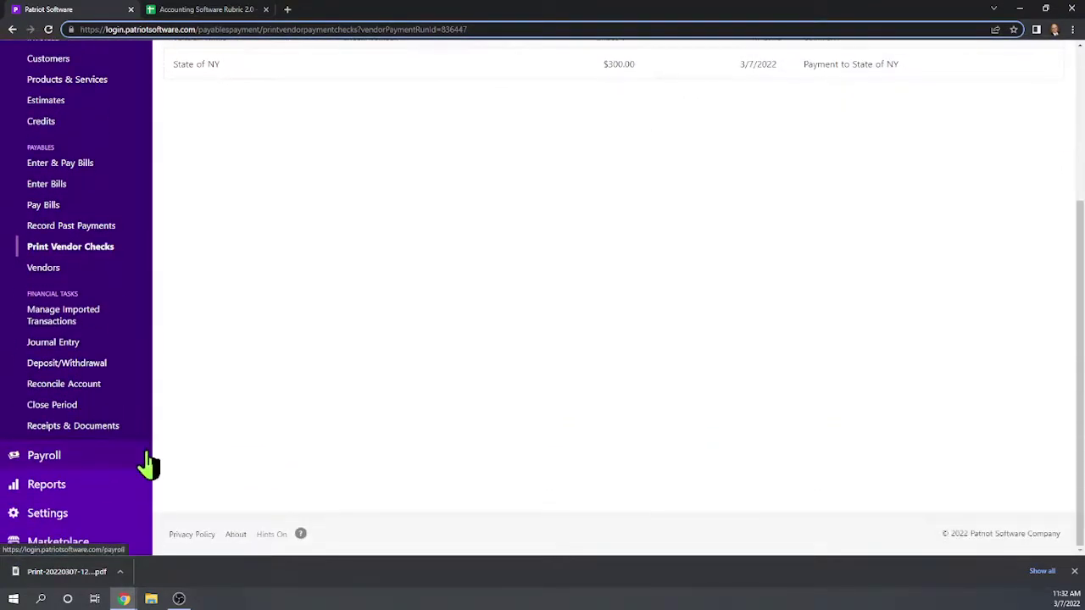
{"action": "left_click", "coordinate": [53, 492]}
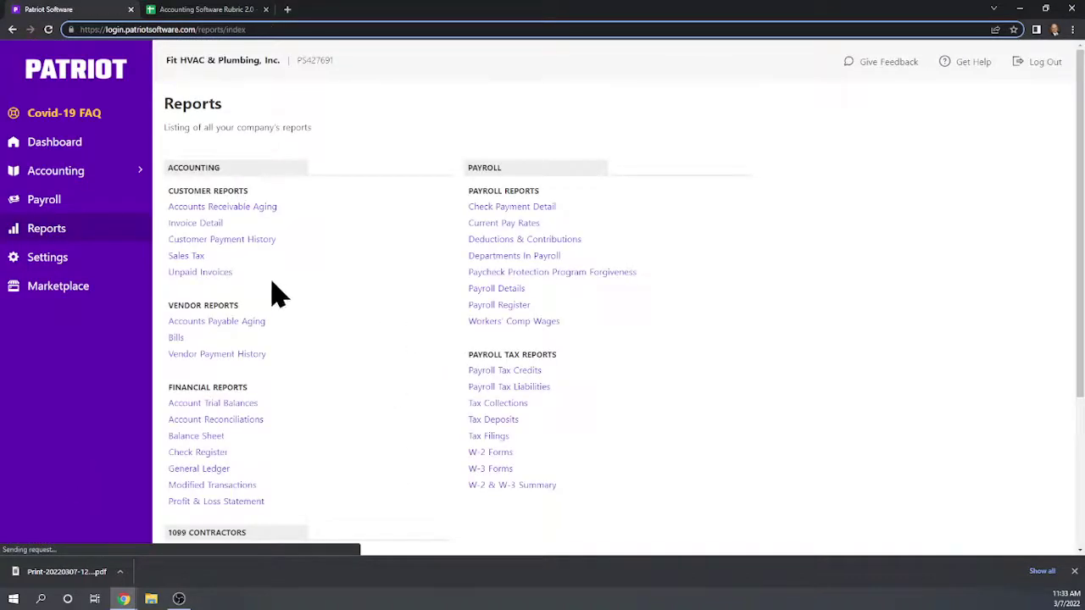
{"action": "left_click", "coordinate": [187, 256]}
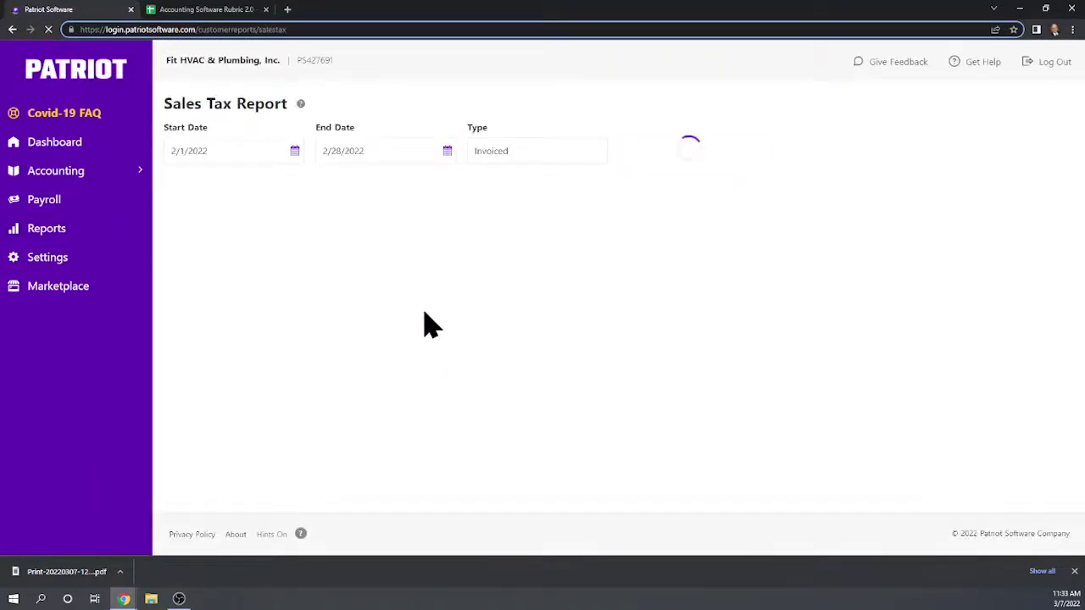
{"action": "left_click", "coordinate": [447, 150]}
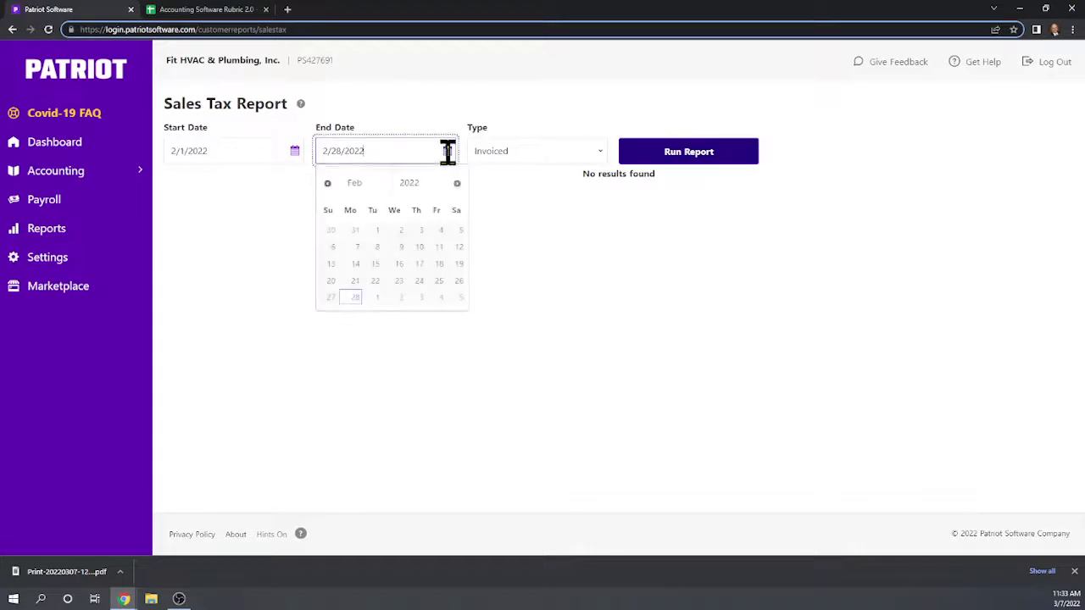
{"action": "left_click", "coordinate": [456, 183]}
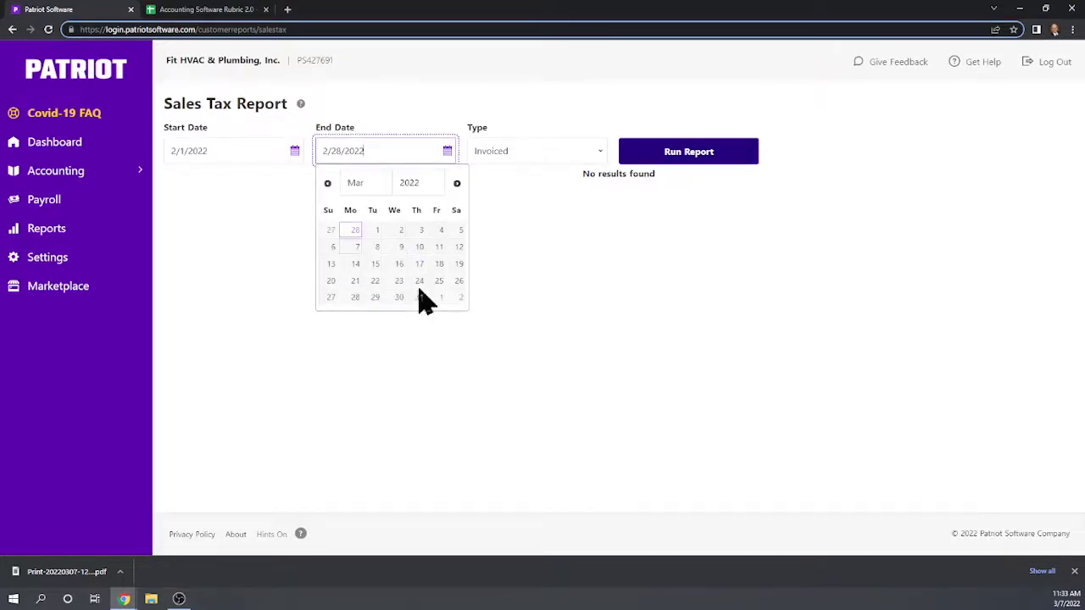
{"action": "left_click", "coordinate": [419, 298]}
{"action": "left_click", "coordinate": [418, 297]}
{"action": "left_click", "coordinate": [722, 154]}
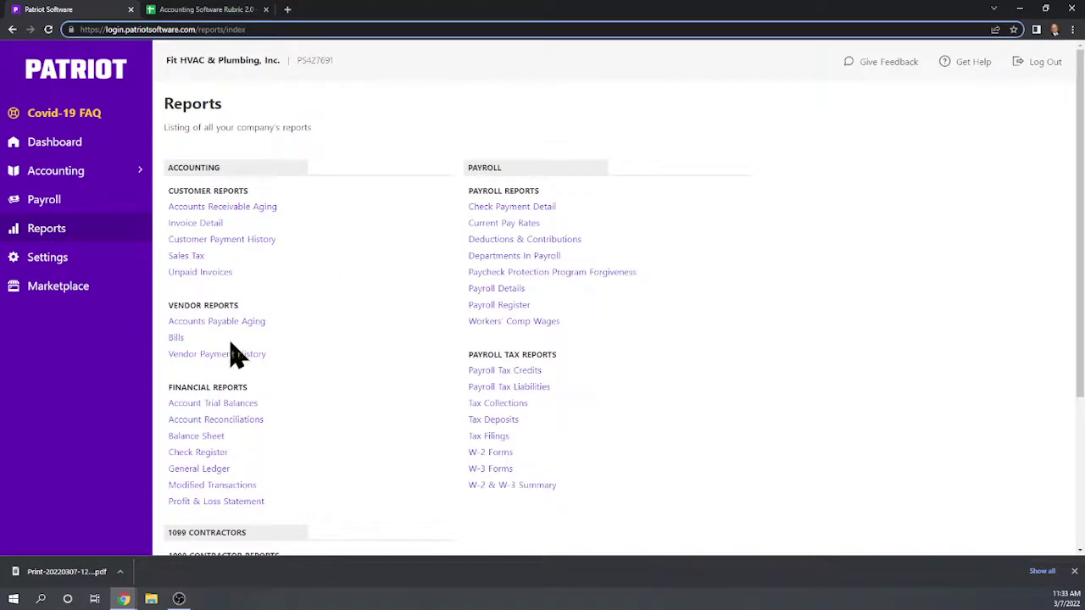
- Open the Balance Sheet from the financial reports and run it with the balance date set to 3/31/2022
{"action": "scroll", "coordinate": [318, 383], "scroll_direction": "down", "scroll_amount": 2}
{"action": "scroll", "coordinate": [310, 381], "scroll_direction": "down", "scroll_amount": 2}
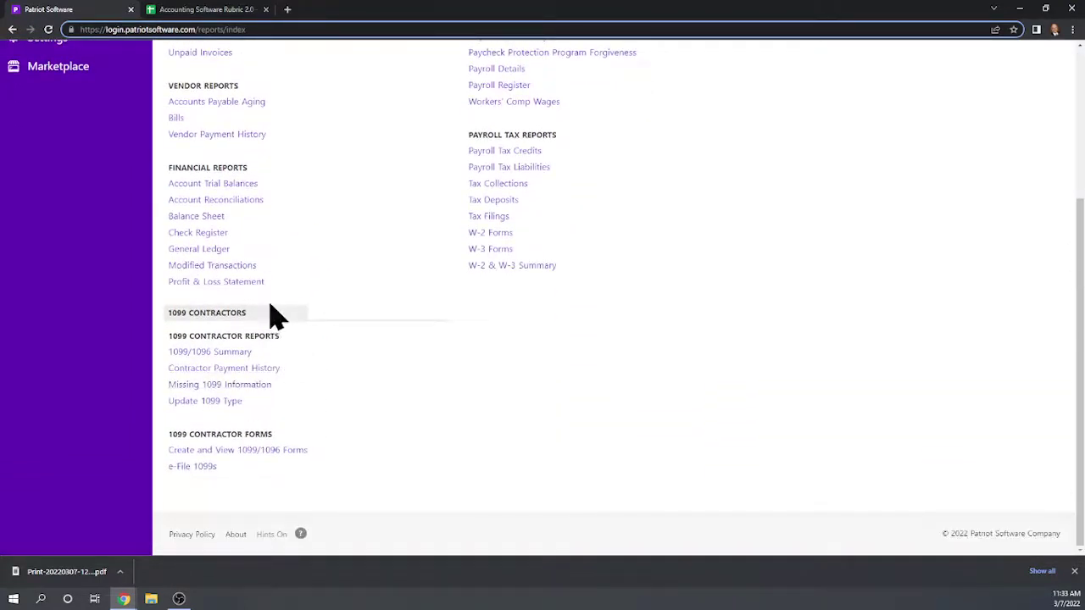
{"action": "scroll", "coordinate": [268, 288], "scroll_direction": "up", "scroll_amount": 2}
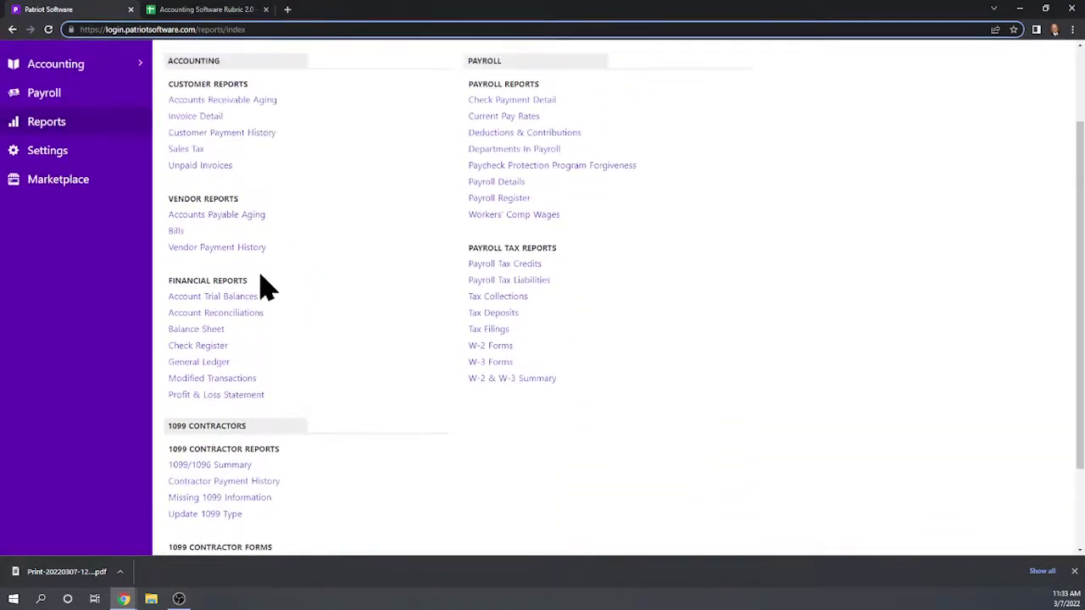
{"action": "left_click", "coordinate": [216, 330]}
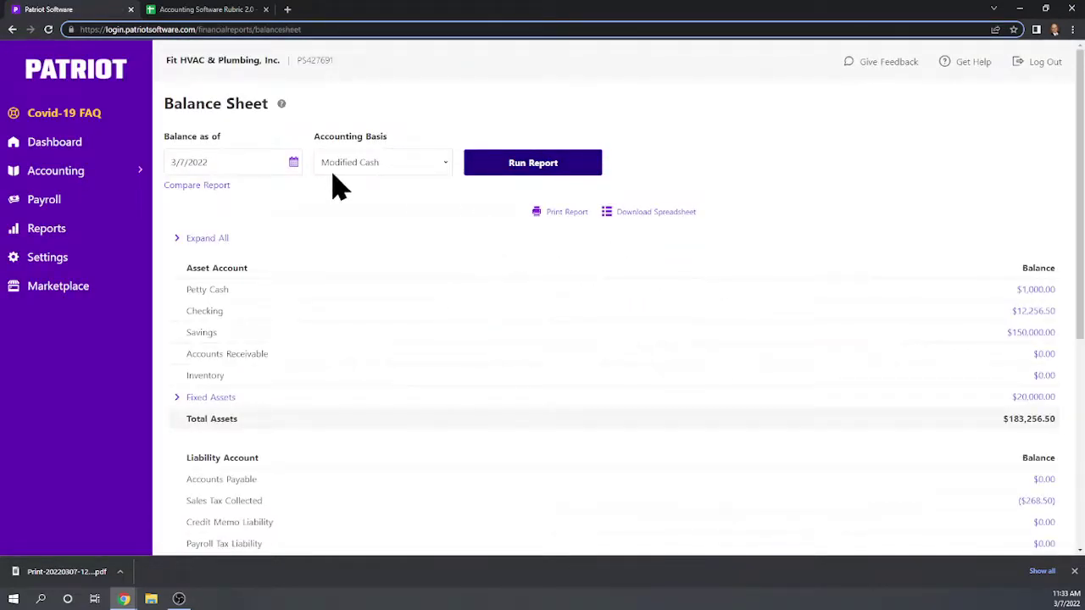
{"action": "left_click", "coordinate": [294, 162]}
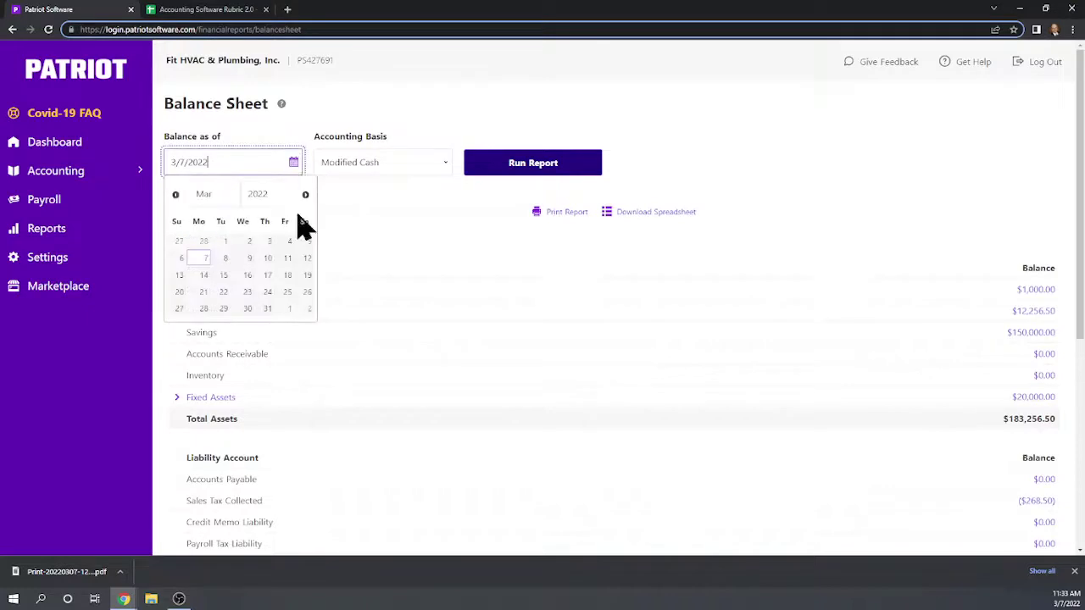
{"action": "left_click", "coordinate": [270, 310]}
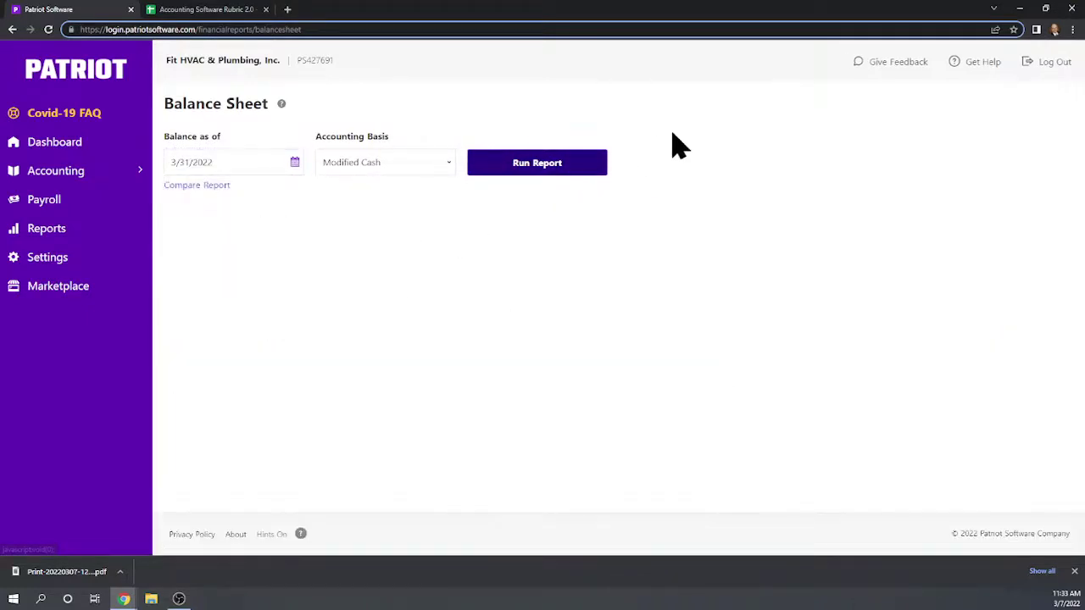
{"action": "left_click", "coordinate": [549, 169]}
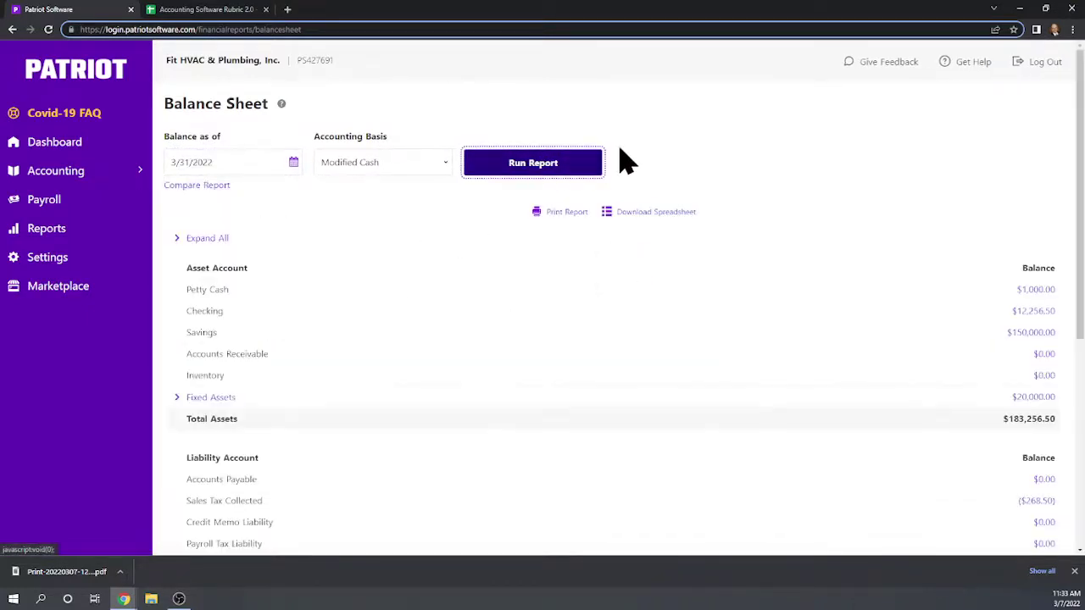
- Open the transaction detail behind the Sales Tax Collected liability balance and examine its debits and credits
{"action": "scroll", "coordinate": [637, 161], "scroll_direction": "down", "scroll_amount": 3}
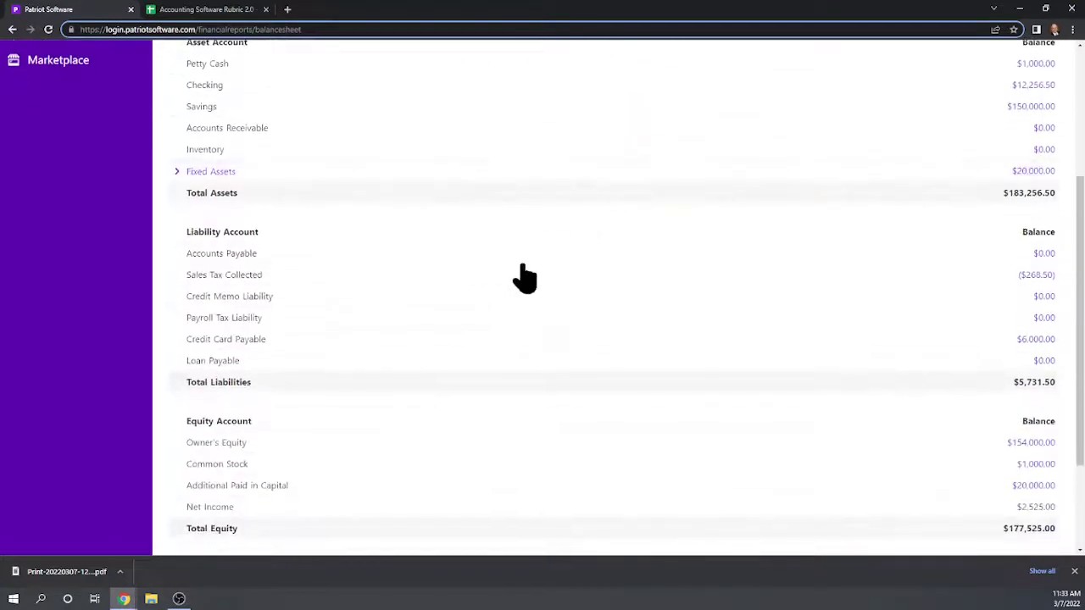
{"action": "left_click", "coordinate": [1042, 278]}
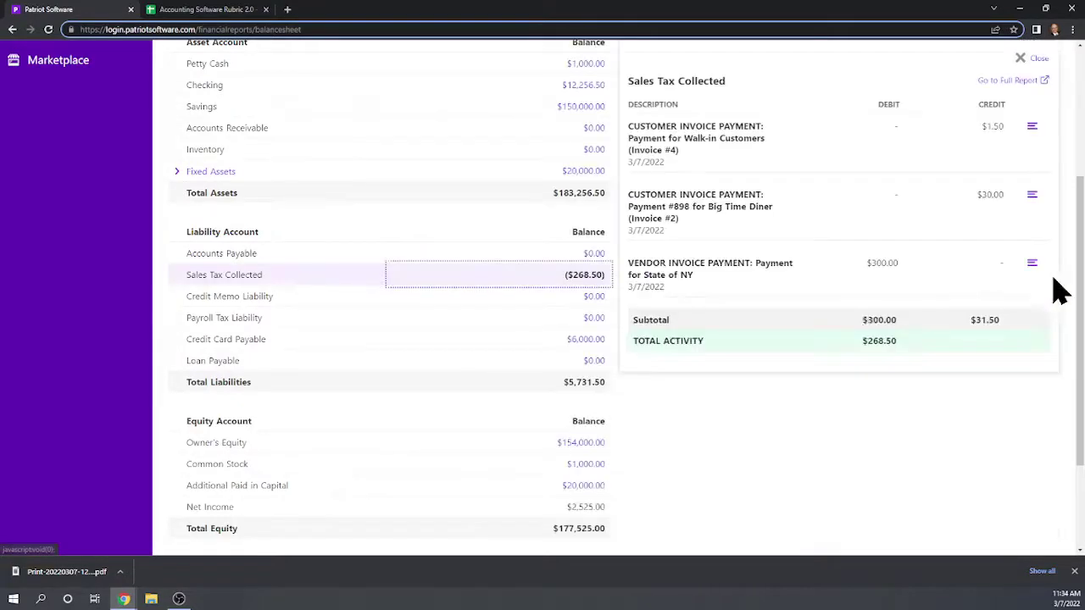
{"action": "scroll", "coordinate": [826, 437], "scroll_direction": "up", "scroll_amount": 3}
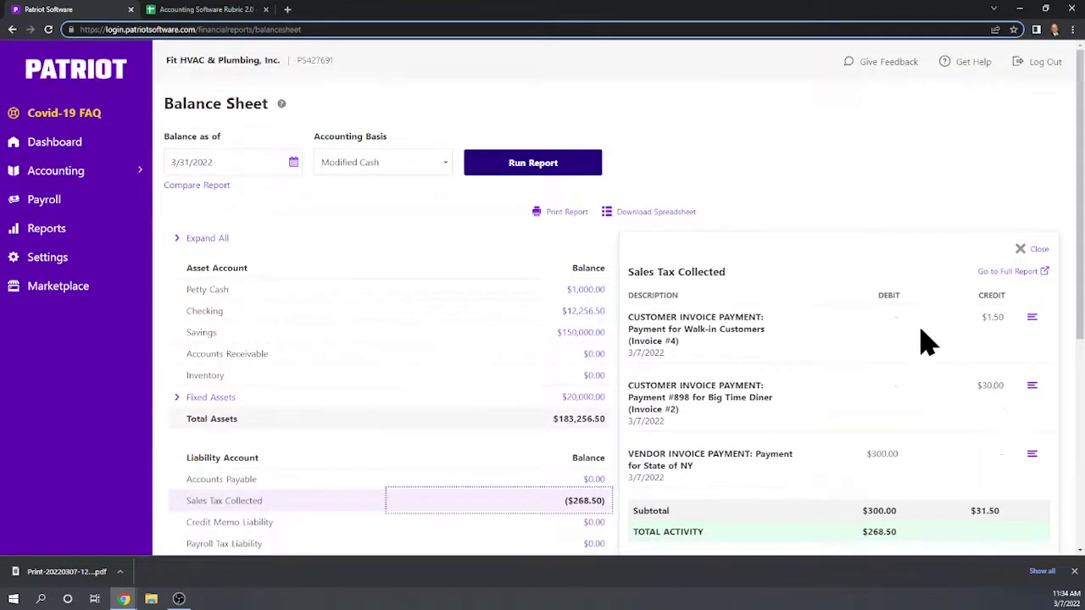
{"action": "scroll", "coordinate": [921, 343], "scroll_direction": "down", "scroll_amount": 2}
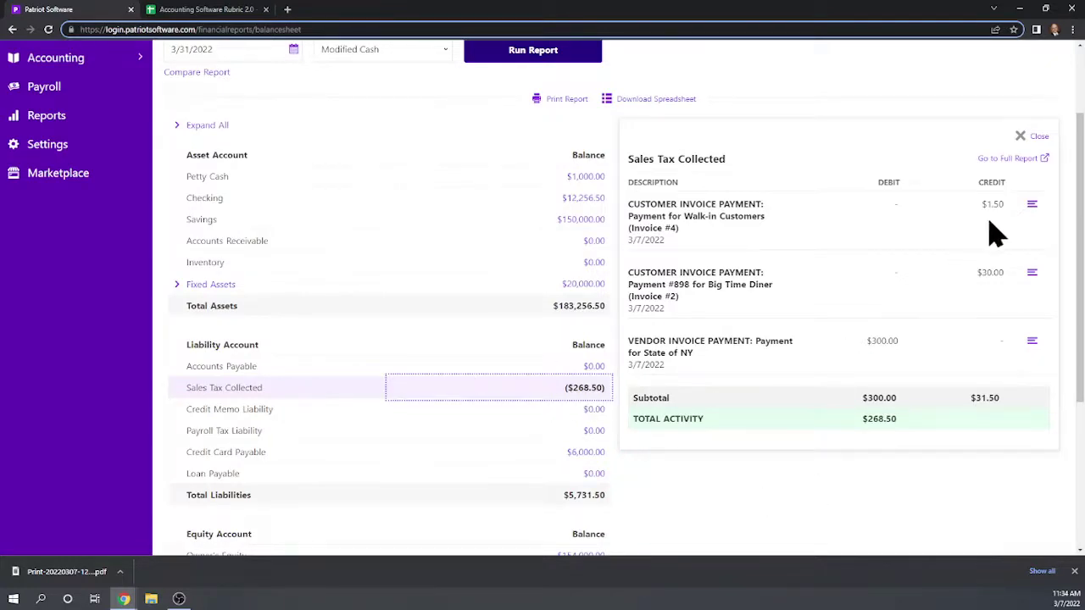
{"action": "scroll", "coordinate": [10, 248], "scroll_direction": "up", "scroll_amount": 2}
- Return to the reports list, open the Sales Tax report and set its end date to 3/31/2022
{"action": "left_click", "coordinate": [38, 230]}
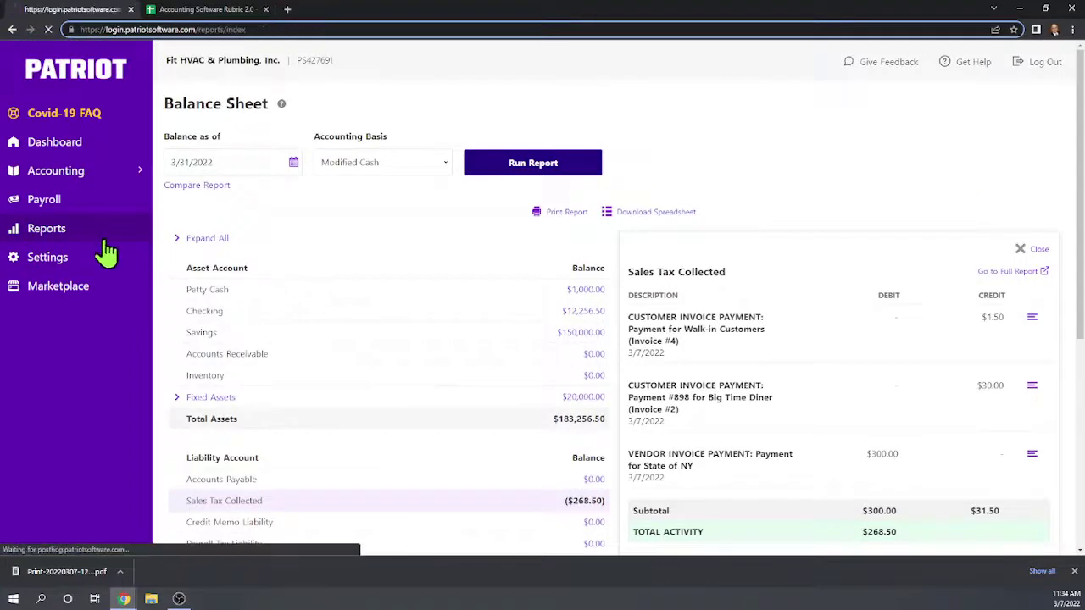
{"action": "scroll", "coordinate": [802, 288], "scroll_direction": "down", "scroll_amount": 1}
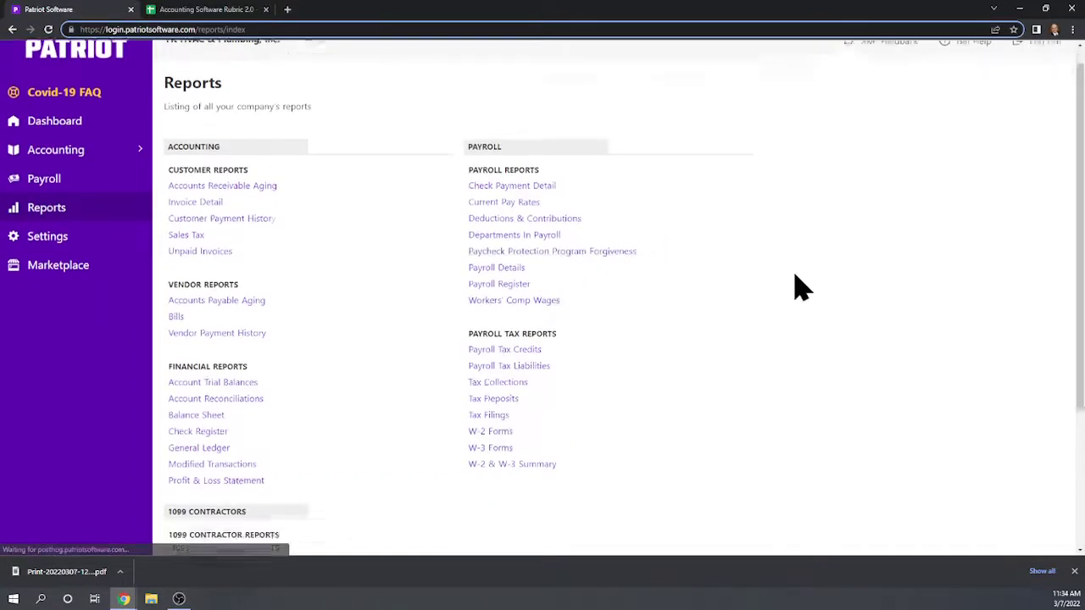
{"action": "scroll", "coordinate": [801, 288], "scroll_direction": "down", "scroll_amount": 1}
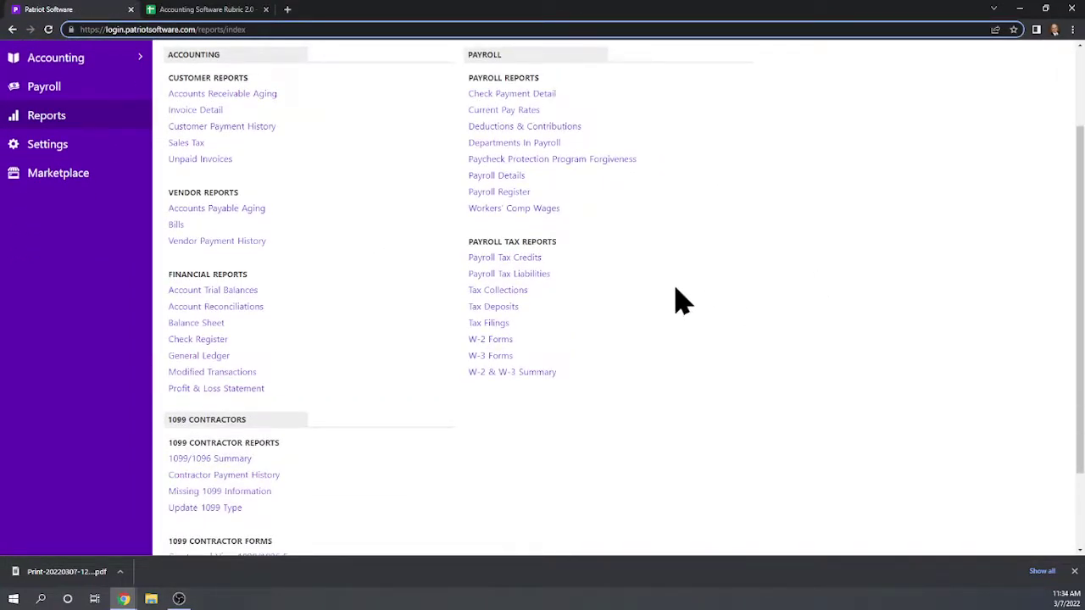
{"action": "left_click", "coordinate": [185, 145]}
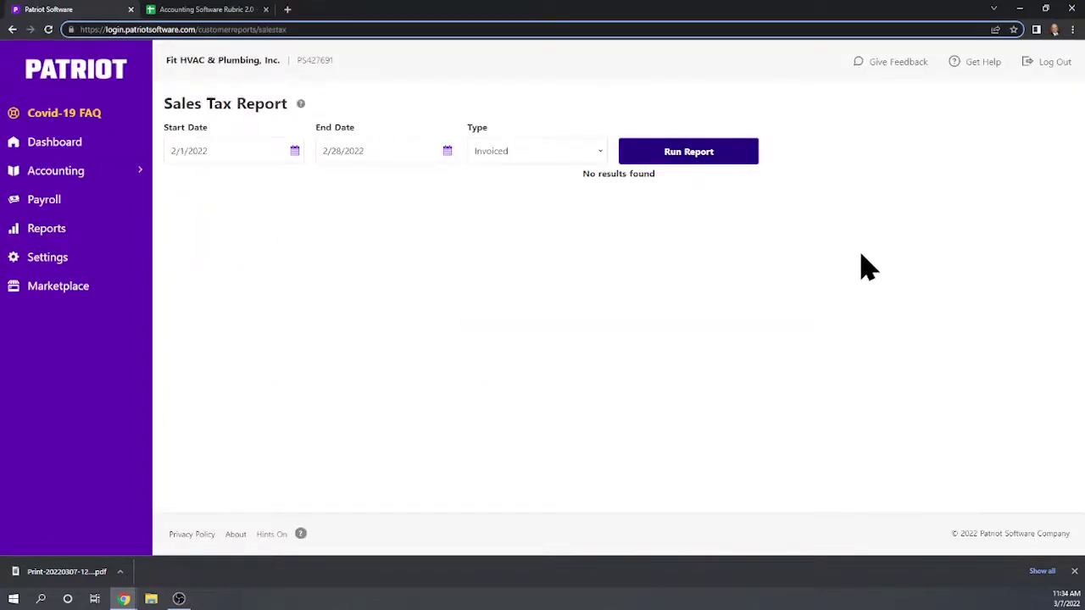
{"action": "left_click", "coordinate": [448, 151]}
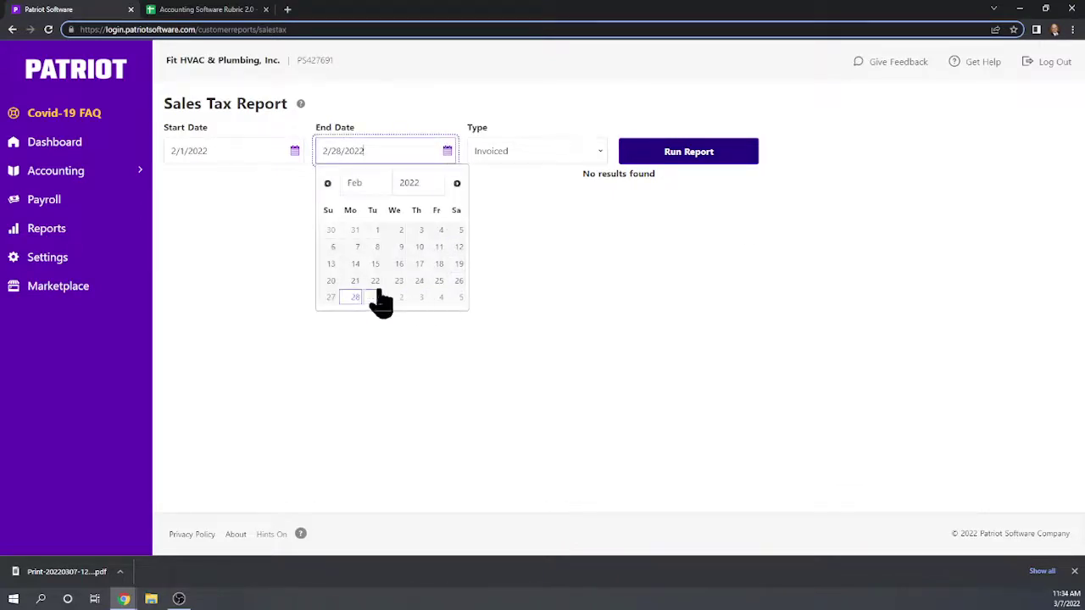
{"action": "left_click", "coordinate": [457, 183]}
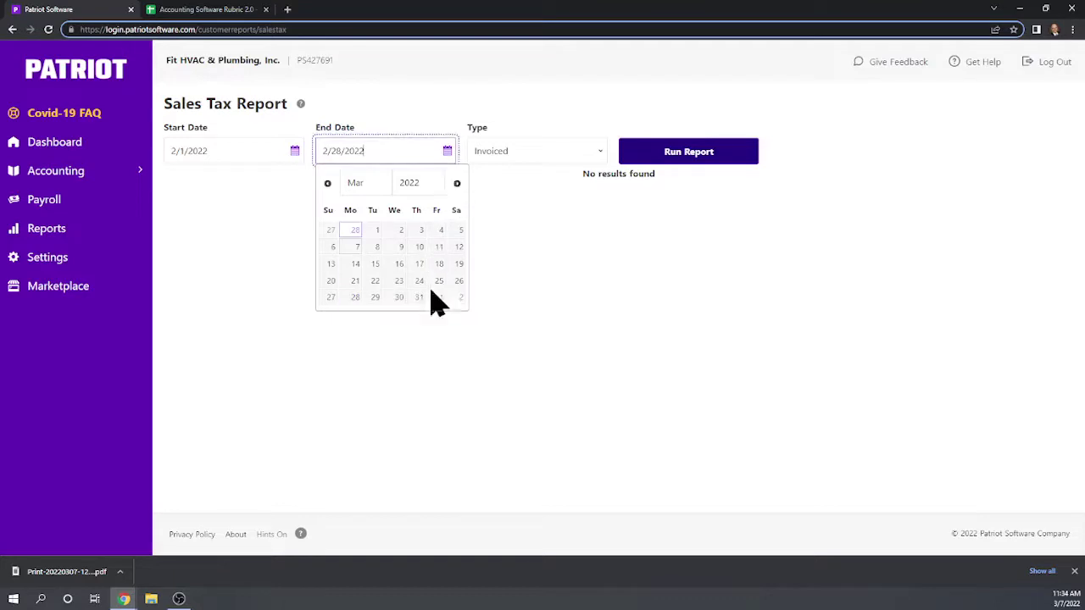
{"action": "left_click", "coordinate": [417, 299]}
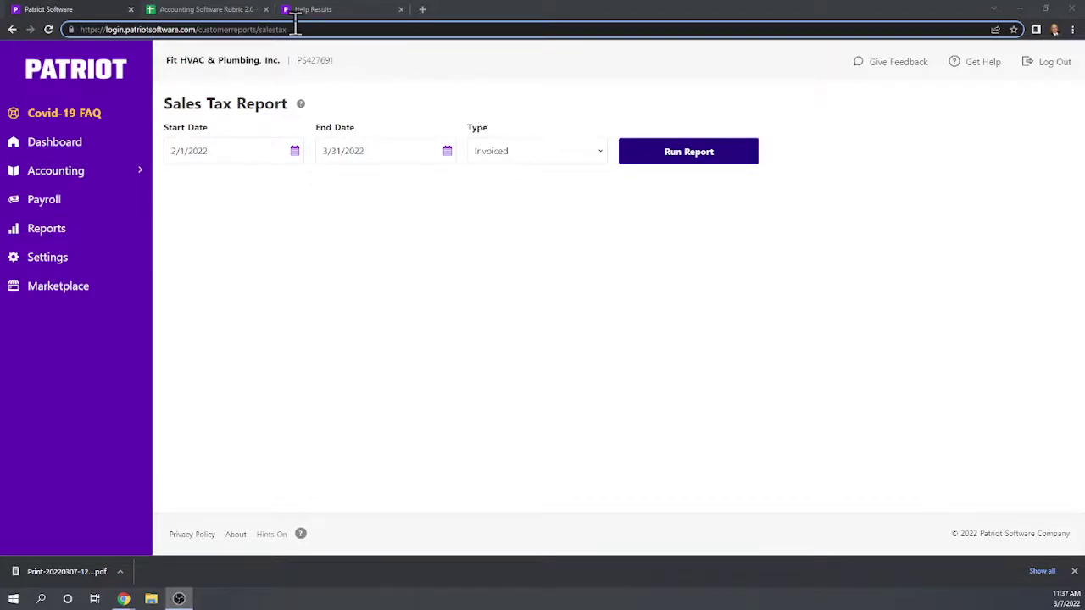
- In the Accounting Software Rubric 2.0 spreadsheet, score Patriot 0.5 for paying sales tax by check and 0 for electronic payment and return filing
{"action": "left_click", "coordinate": [201, 10]}
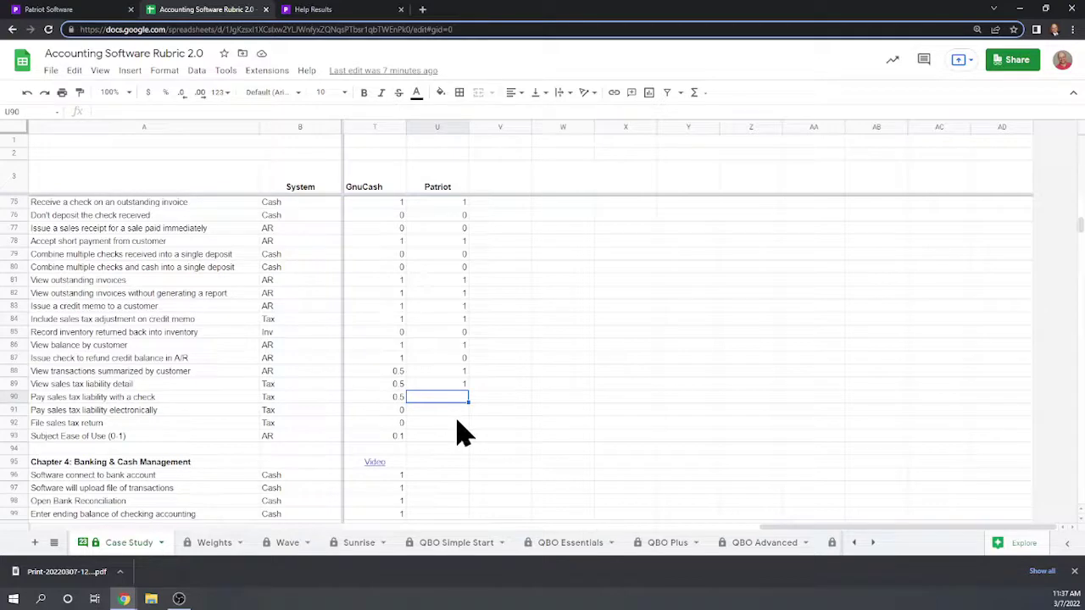
{"action": "key", "text": "Return"}
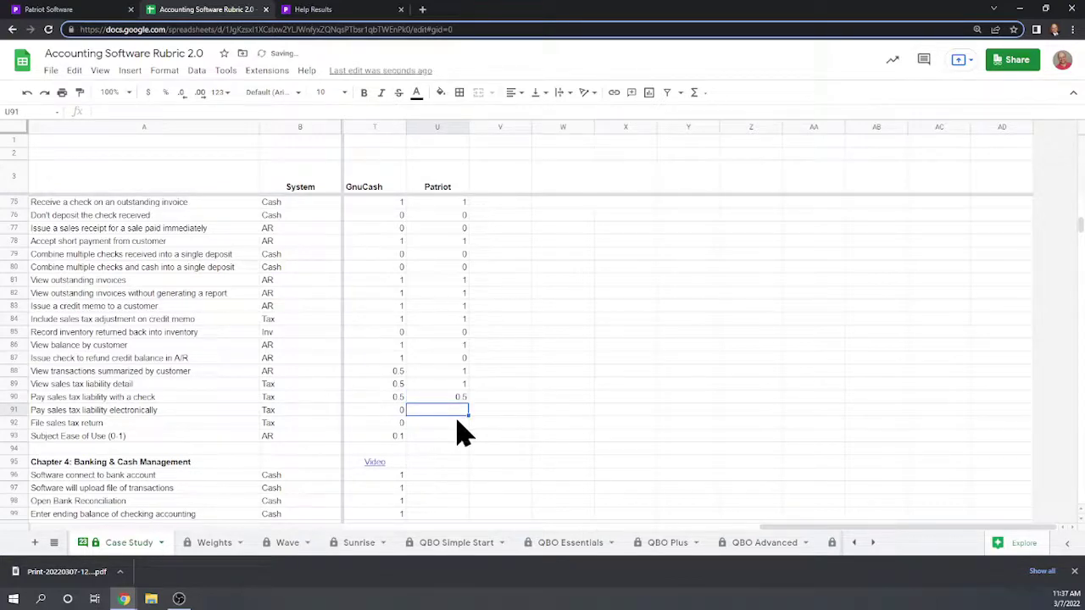
{"action": "key", "text": "Return"}
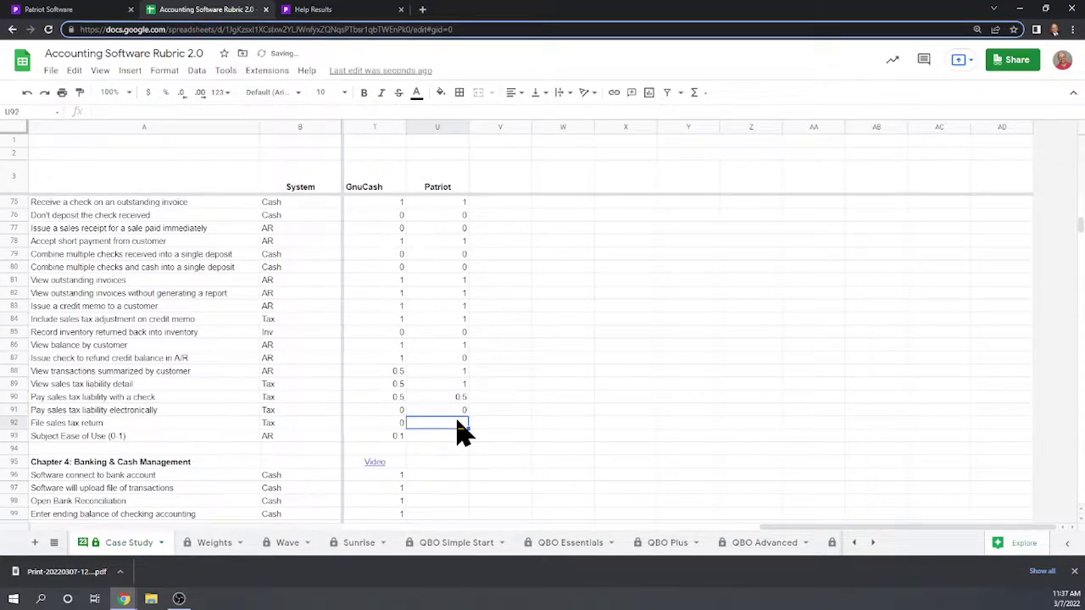
{"action": "key", "text": "Return"}
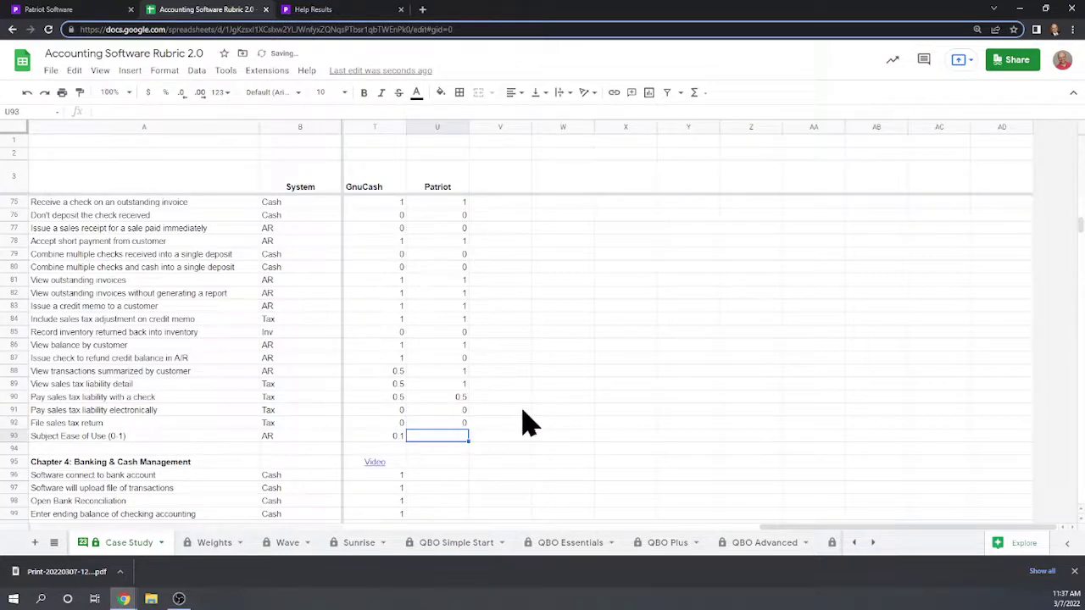
- Score Patriot 0.9 for Subject Ease of Use in the Accounts Receivable chapter
{"action": "scroll", "coordinate": [560, 404], "scroll_direction": "down", "scroll_amount": 1}
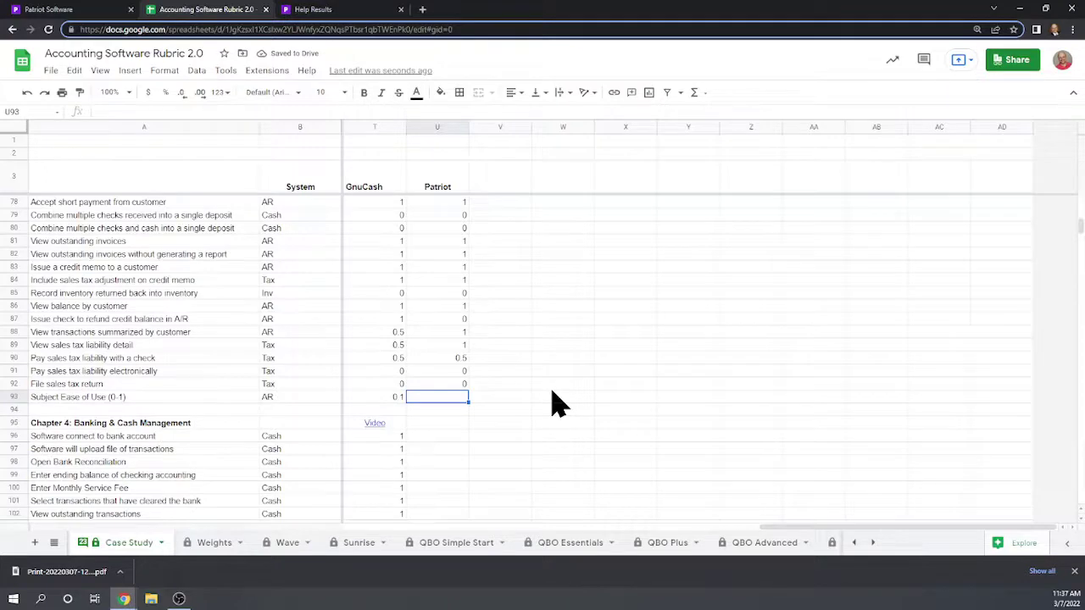
{"action": "scroll", "coordinate": [551, 405], "scroll_direction": "up", "scroll_amount": 6}
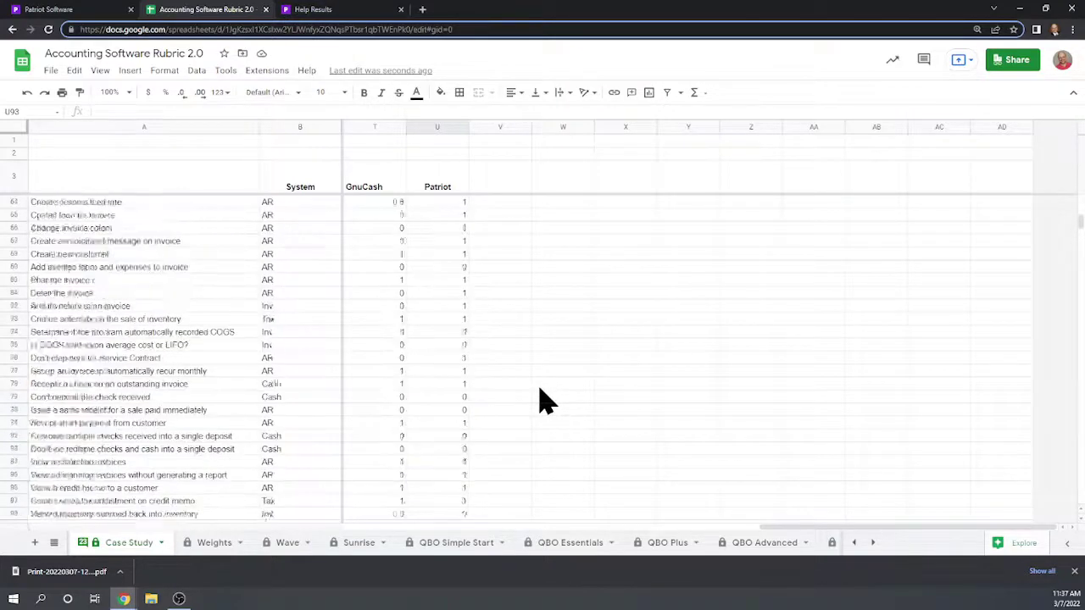
{"action": "scroll", "coordinate": [547, 402], "scroll_direction": "down", "scroll_amount": 4}
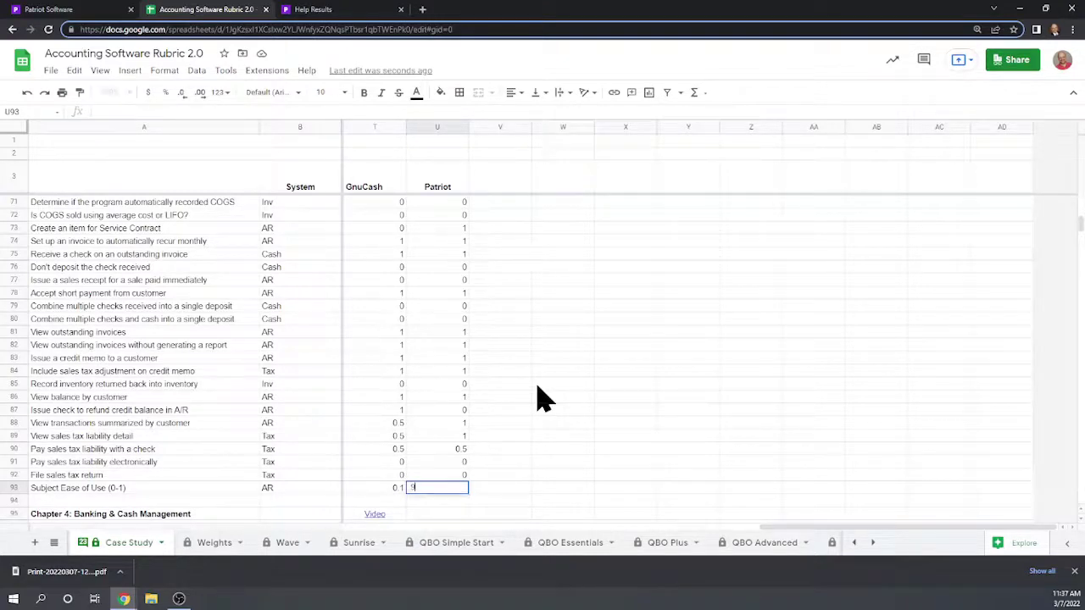
{"action": "key", "text": "Return"}
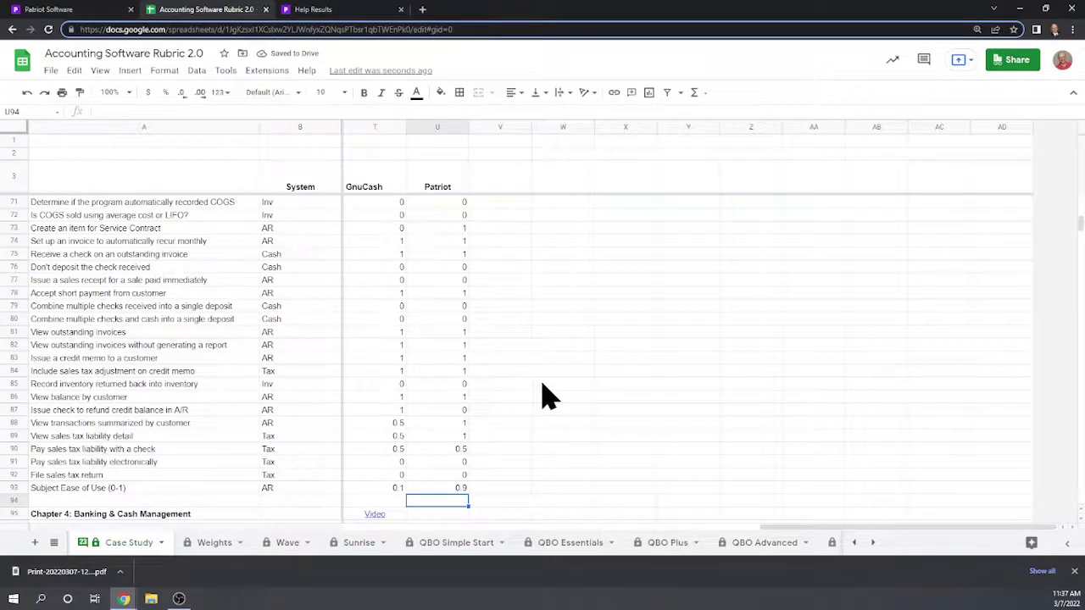
- Review Patriot's scores against GnuCash's across the Chapter 3 Accounts Receivable tasks
{"action": "scroll", "coordinate": [547, 395], "scroll_direction": "up", "scroll_amount": 5}
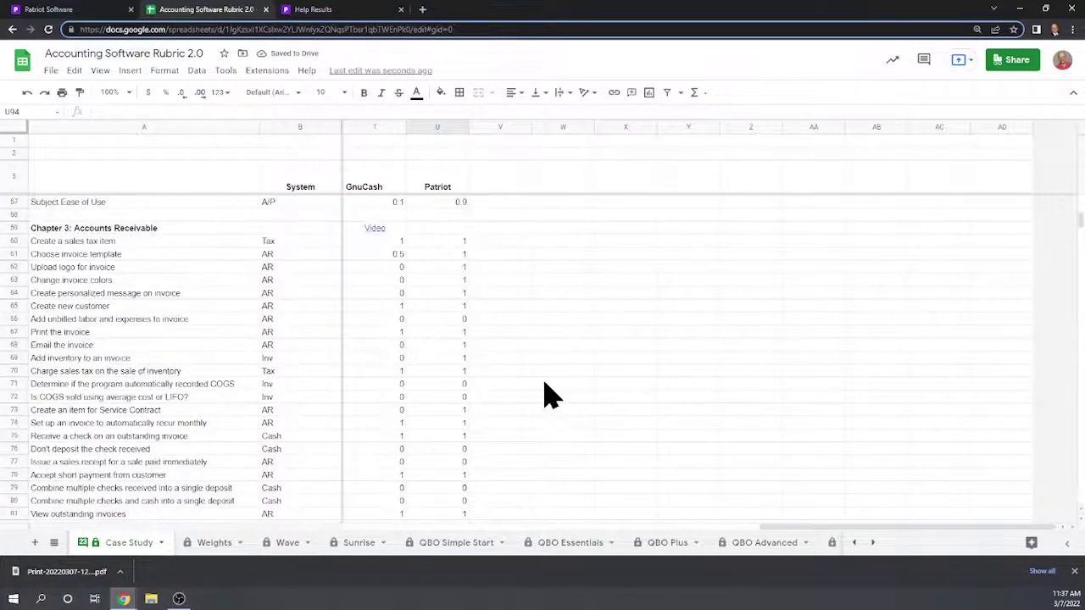
{"action": "scroll", "coordinate": [547, 394], "scroll_direction": "down", "scroll_amount": 3}
{"action": "scroll", "coordinate": [547, 394], "scroll_direction": "up", "scroll_amount": 5}
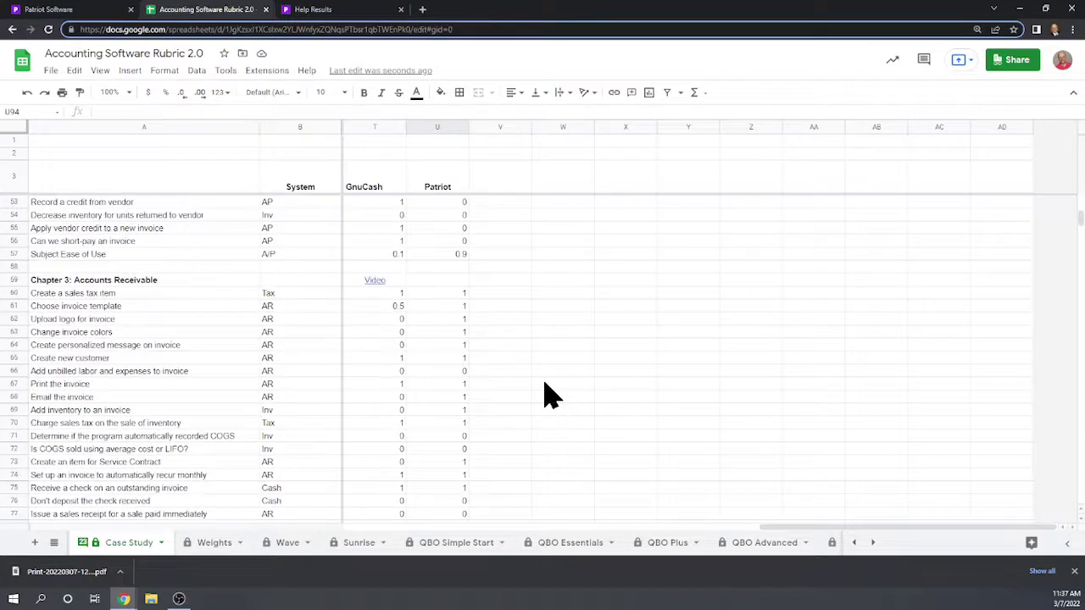
{"action": "scroll", "coordinate": [547, 394], "scroll_direction": "down", "scroll_amount": 1}
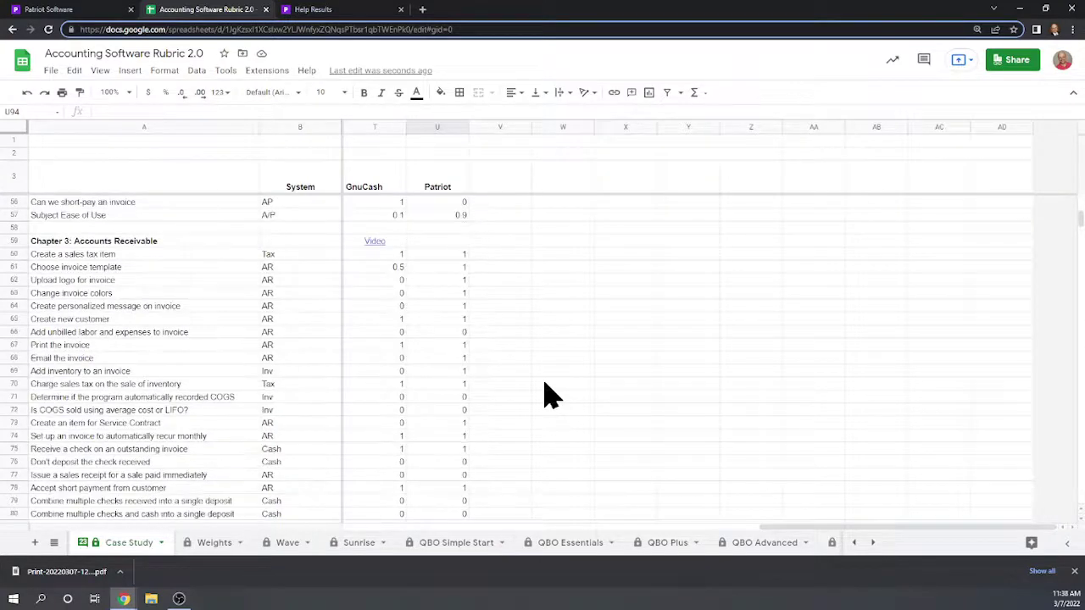
{"action": "scroll", "coordinate": [549, 396], "scroll_direction": "down", "scroll_amount": 3}
{"action": "scroll", "coordinate": [549, 395], "scroll_direction": "down", "scroll_amount": 2}
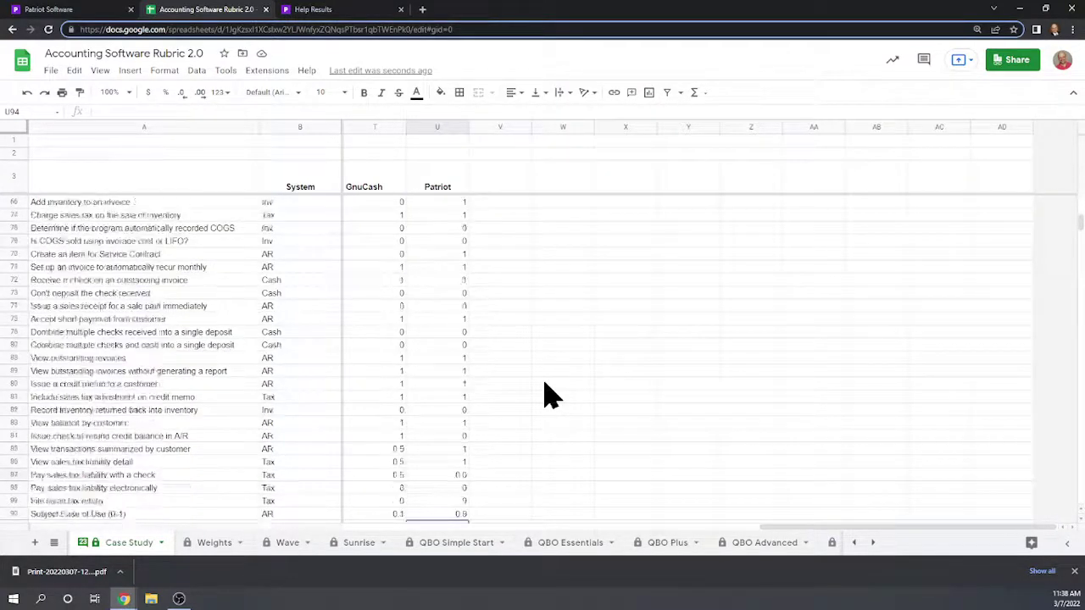
{"action": "scroll", "coordinate": [550, 395], "scroll_direction": "up", "scroll_amount": 2}
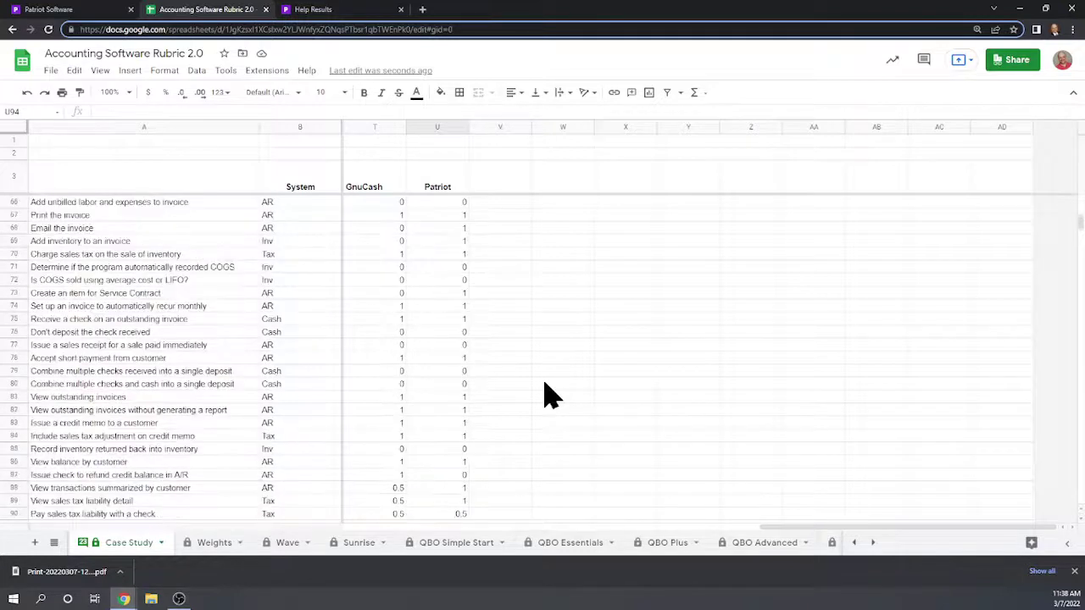
{"action": "scroll", "coordinate": [547, 394], "scroll_direction": "down", "scroll_amount": 2}
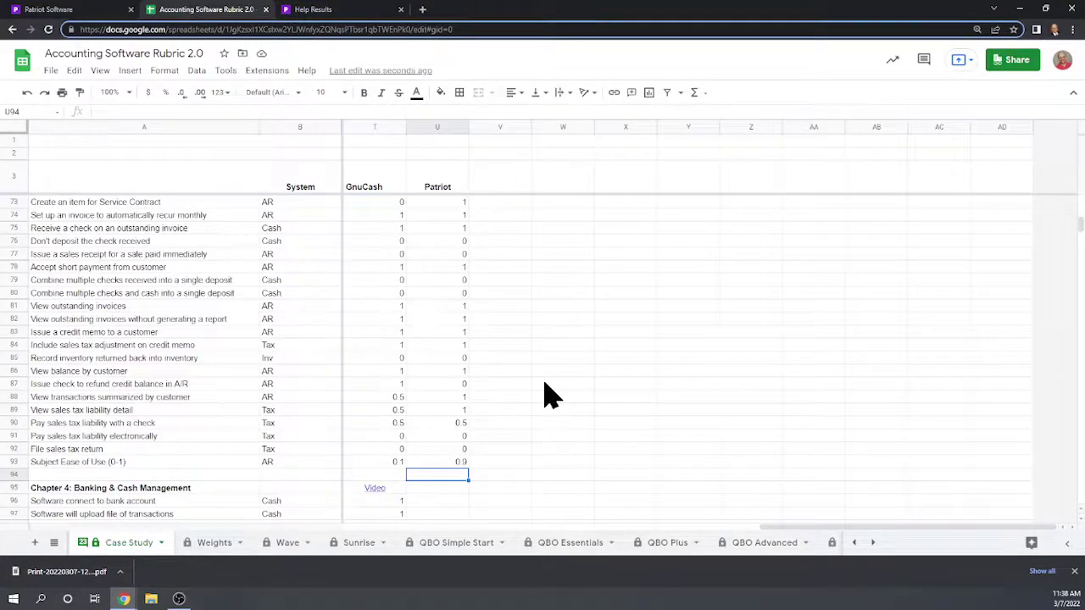
{"action": "scroll", "coordinate": [547, 394], "scroll_direction": "up", "scroll_amount": 7}
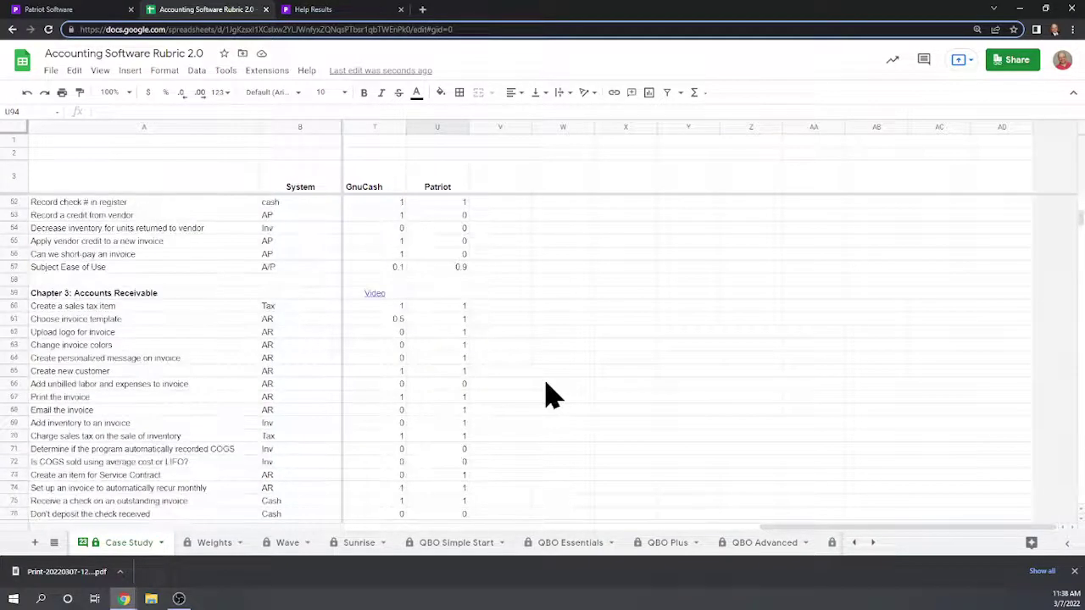
{"action": "scroll", "coordinate": [547, 394], "scroll_direction": "down", "scroll_amount": 3}
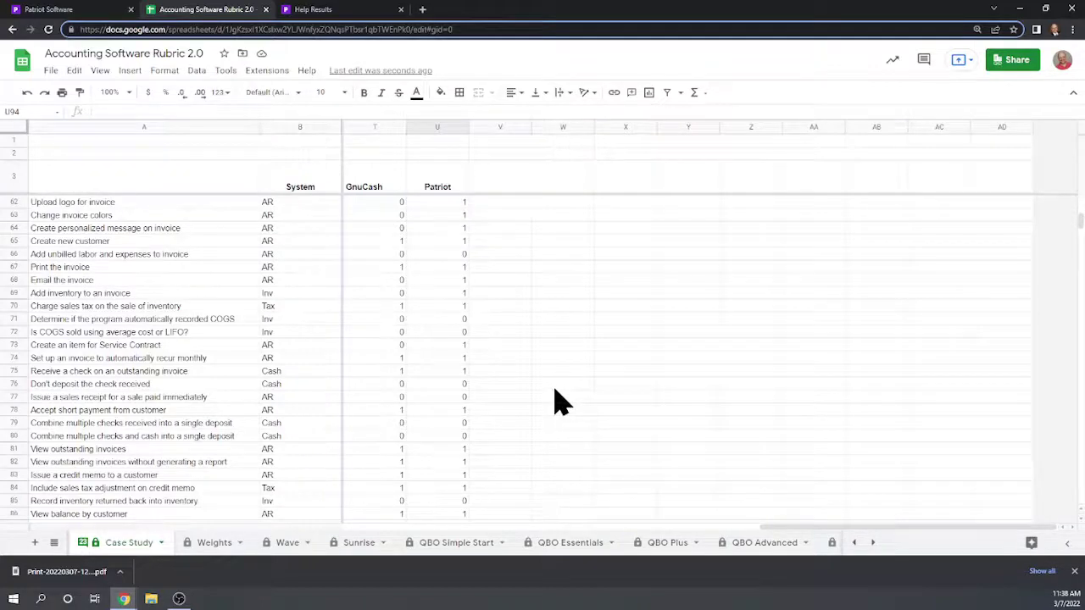
{"action": "scroll", "coordinate": [561, 403], "scroll_direction": "up", "scroll_amount": 5}
{"action": "scroll", "coordinate": [561, 403], "scroll_direction": "down", "scroll_amount": 6}
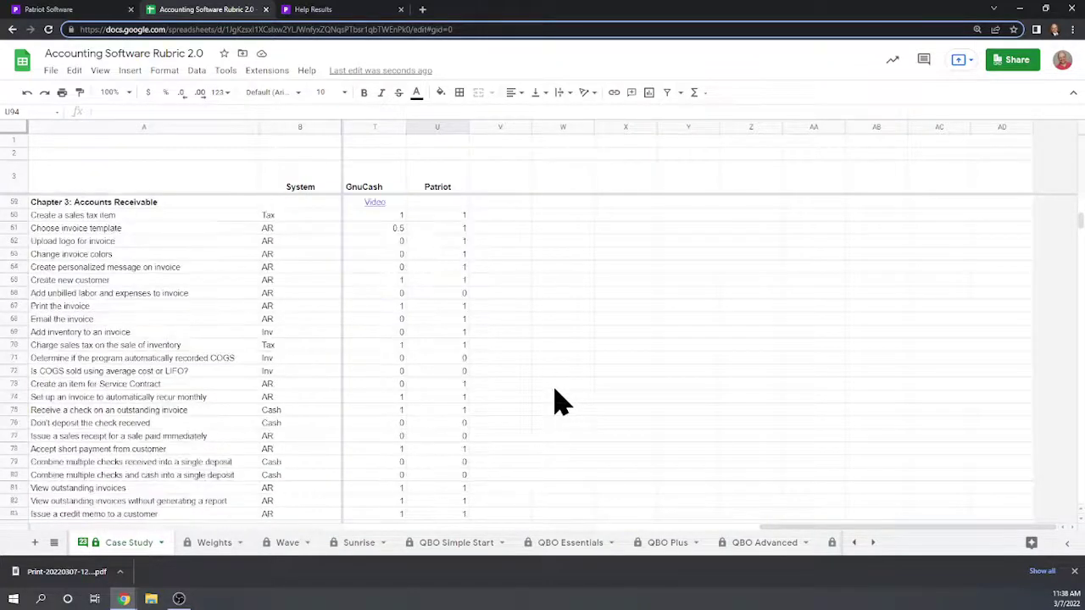